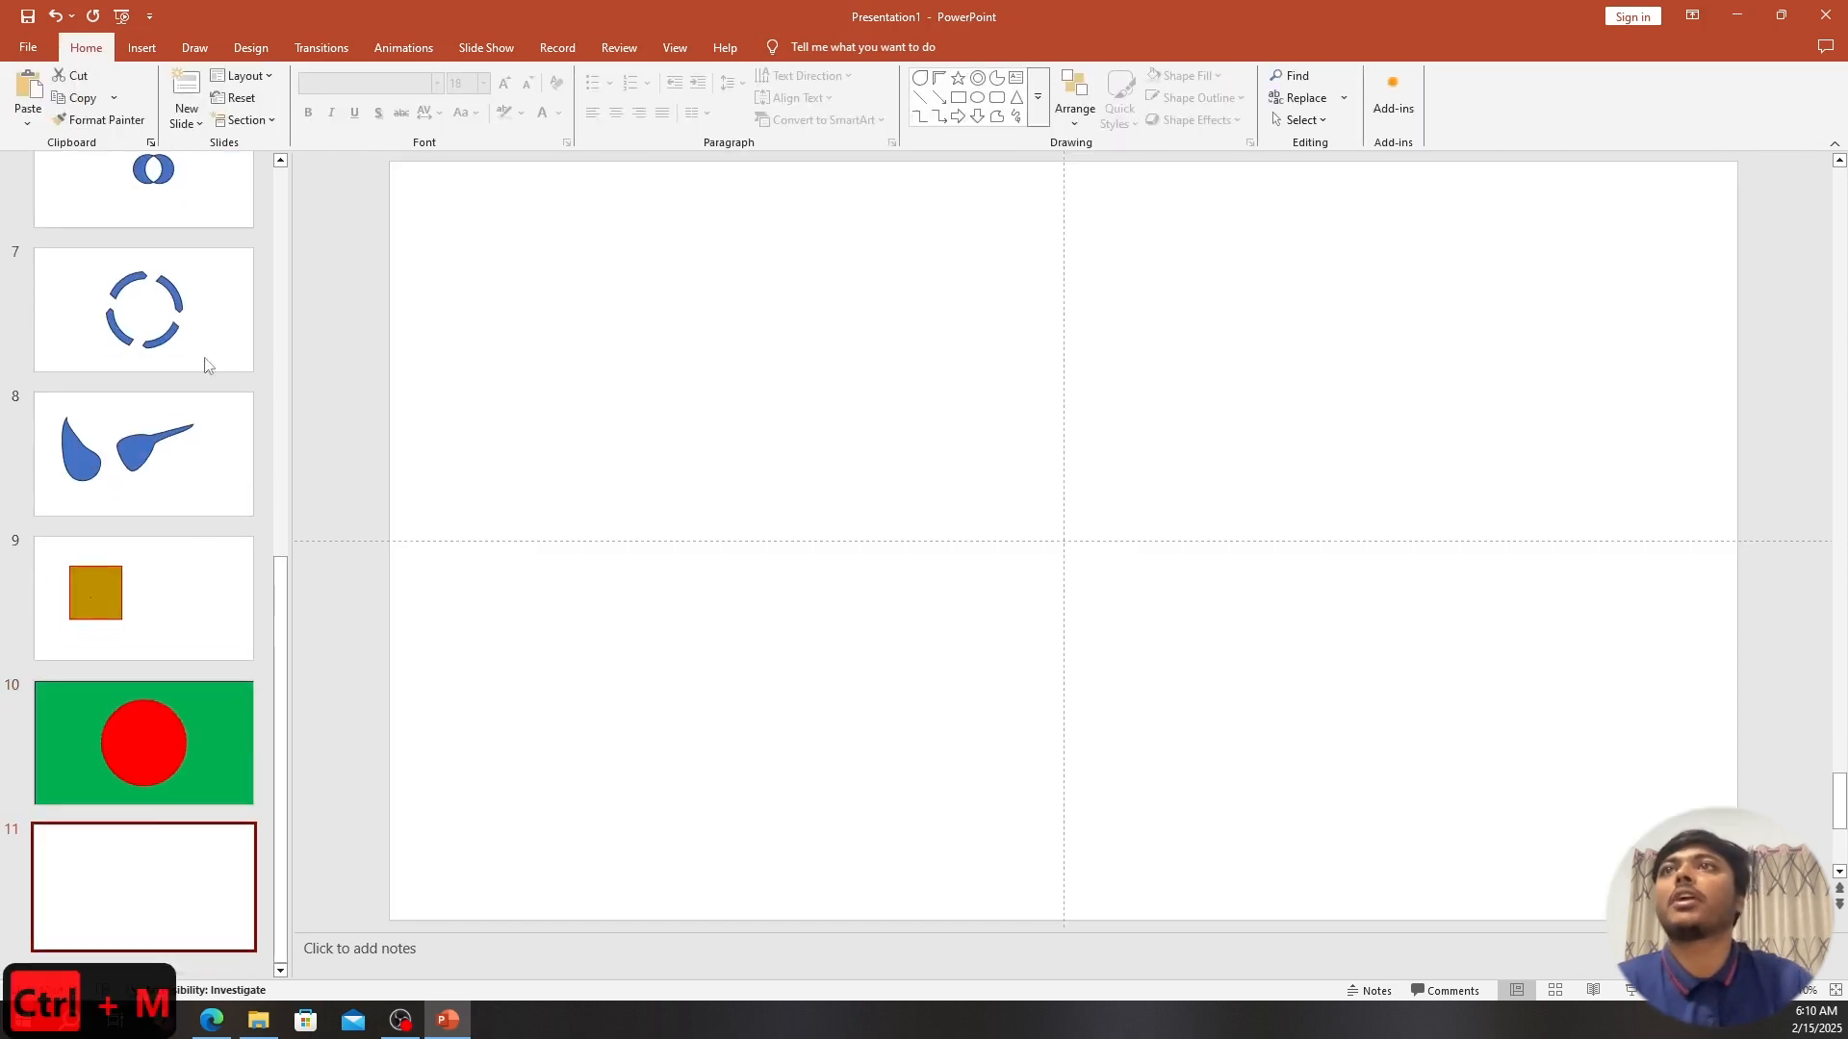
Draw a square about 0.76 inches wide on slide 11 and duplicate it into a horizontal row of five squares.
click(144, 48)
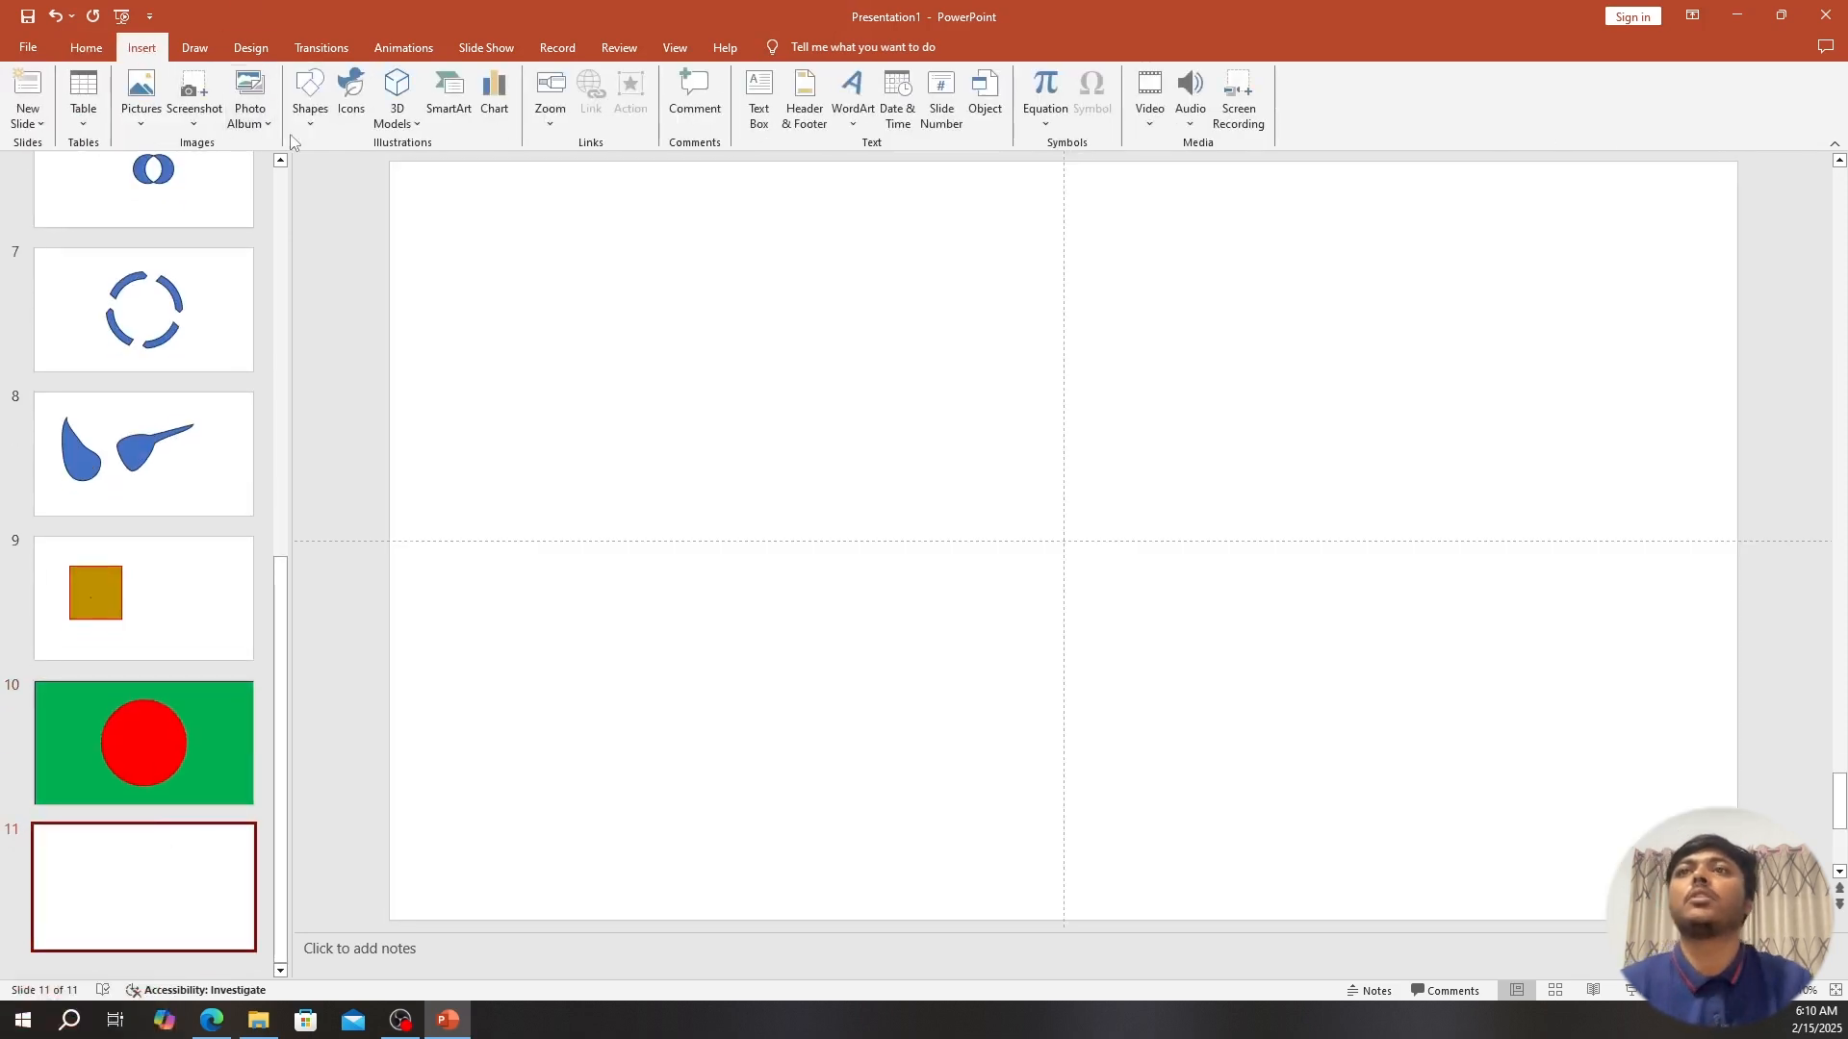
click(310, 96)
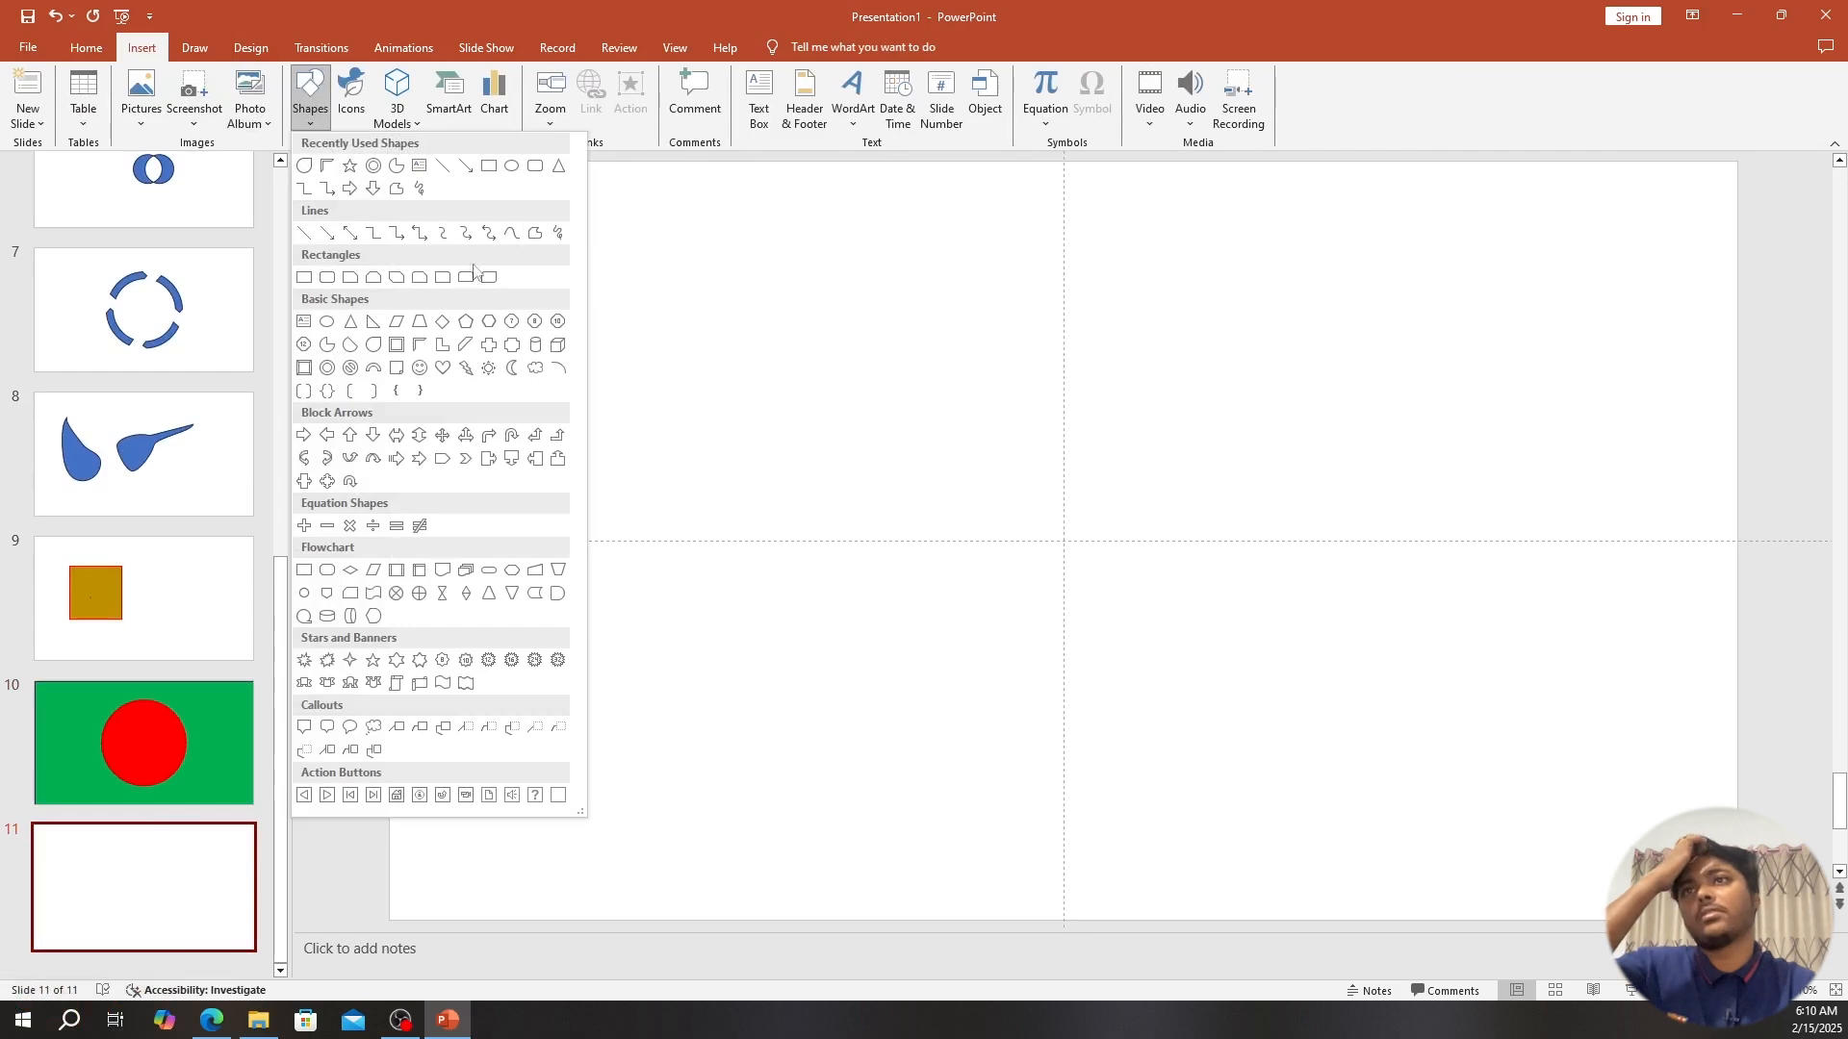
click(304, 278)
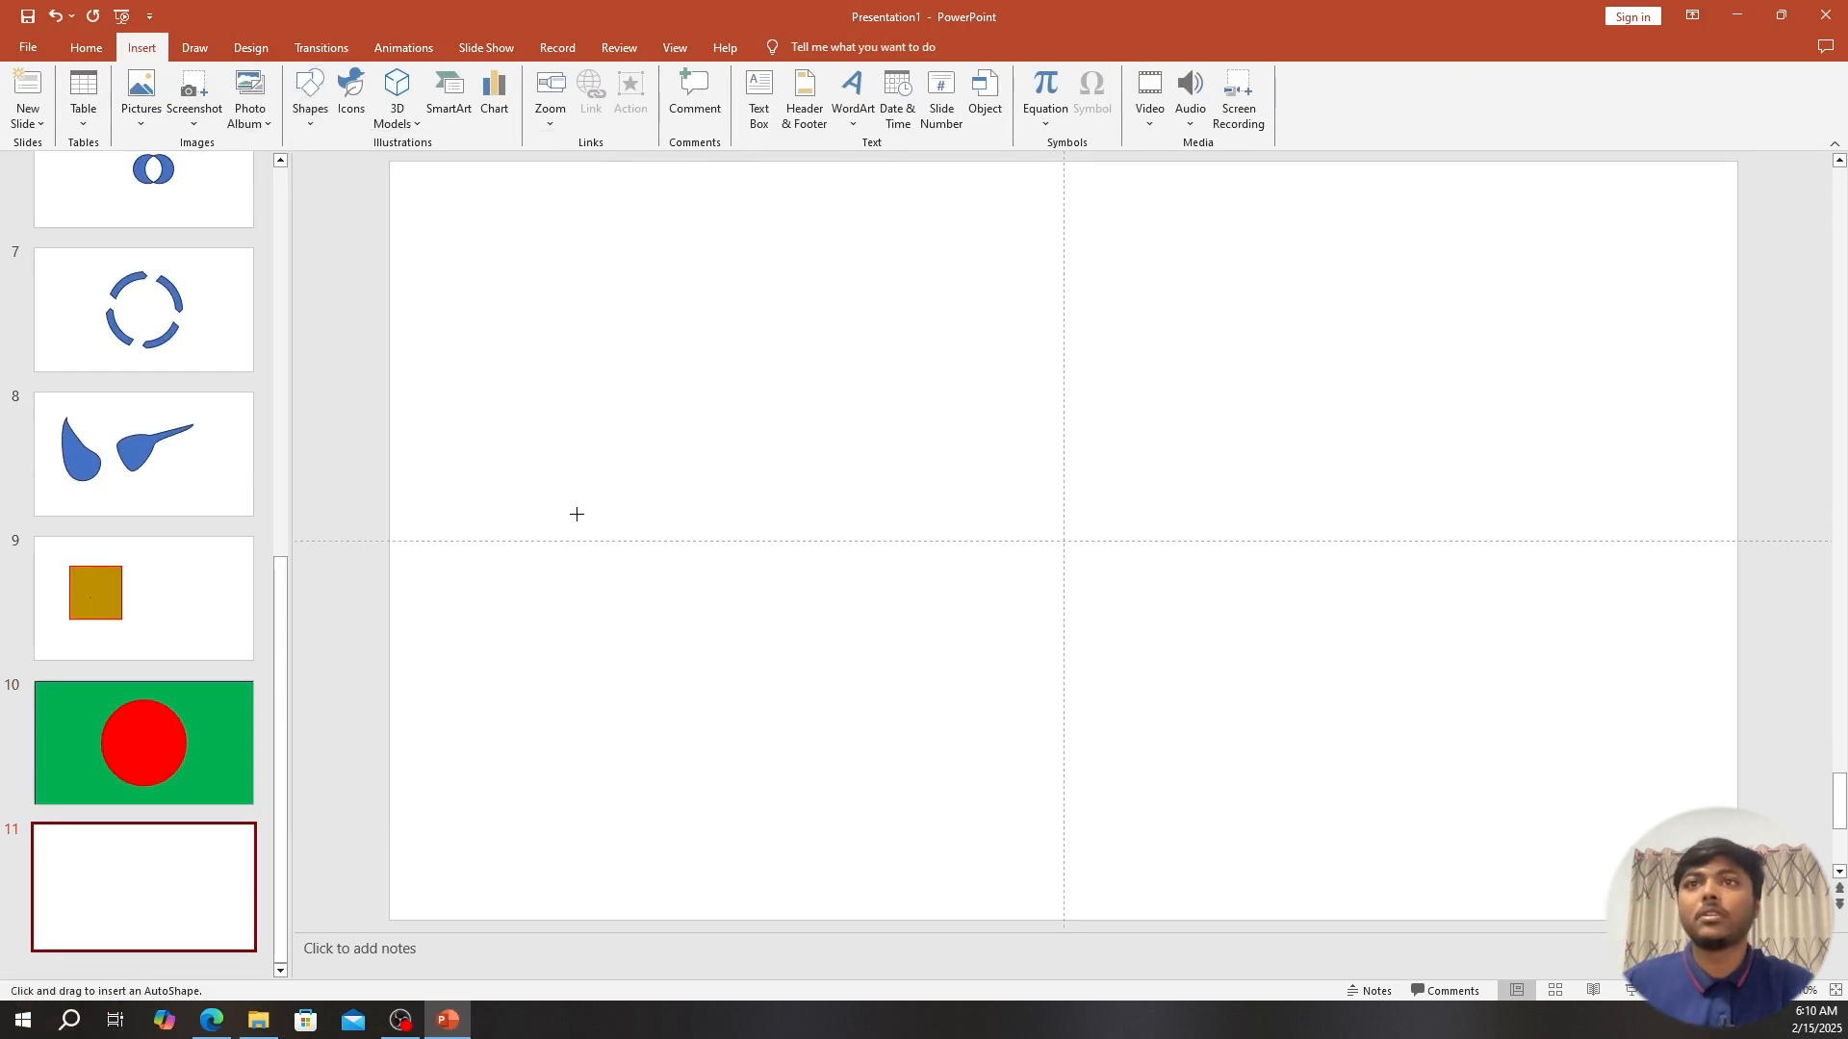
mouse_move(525, 526)
mouse_down()
mouse_move(565, 564)
mouse_move(684, 540)
mouse_move(687, 522)
mouse_move(822, 541)
mouse_move(839, 516)
mouse_move(1073, 515)
mouse_up()
click(1025, 630)
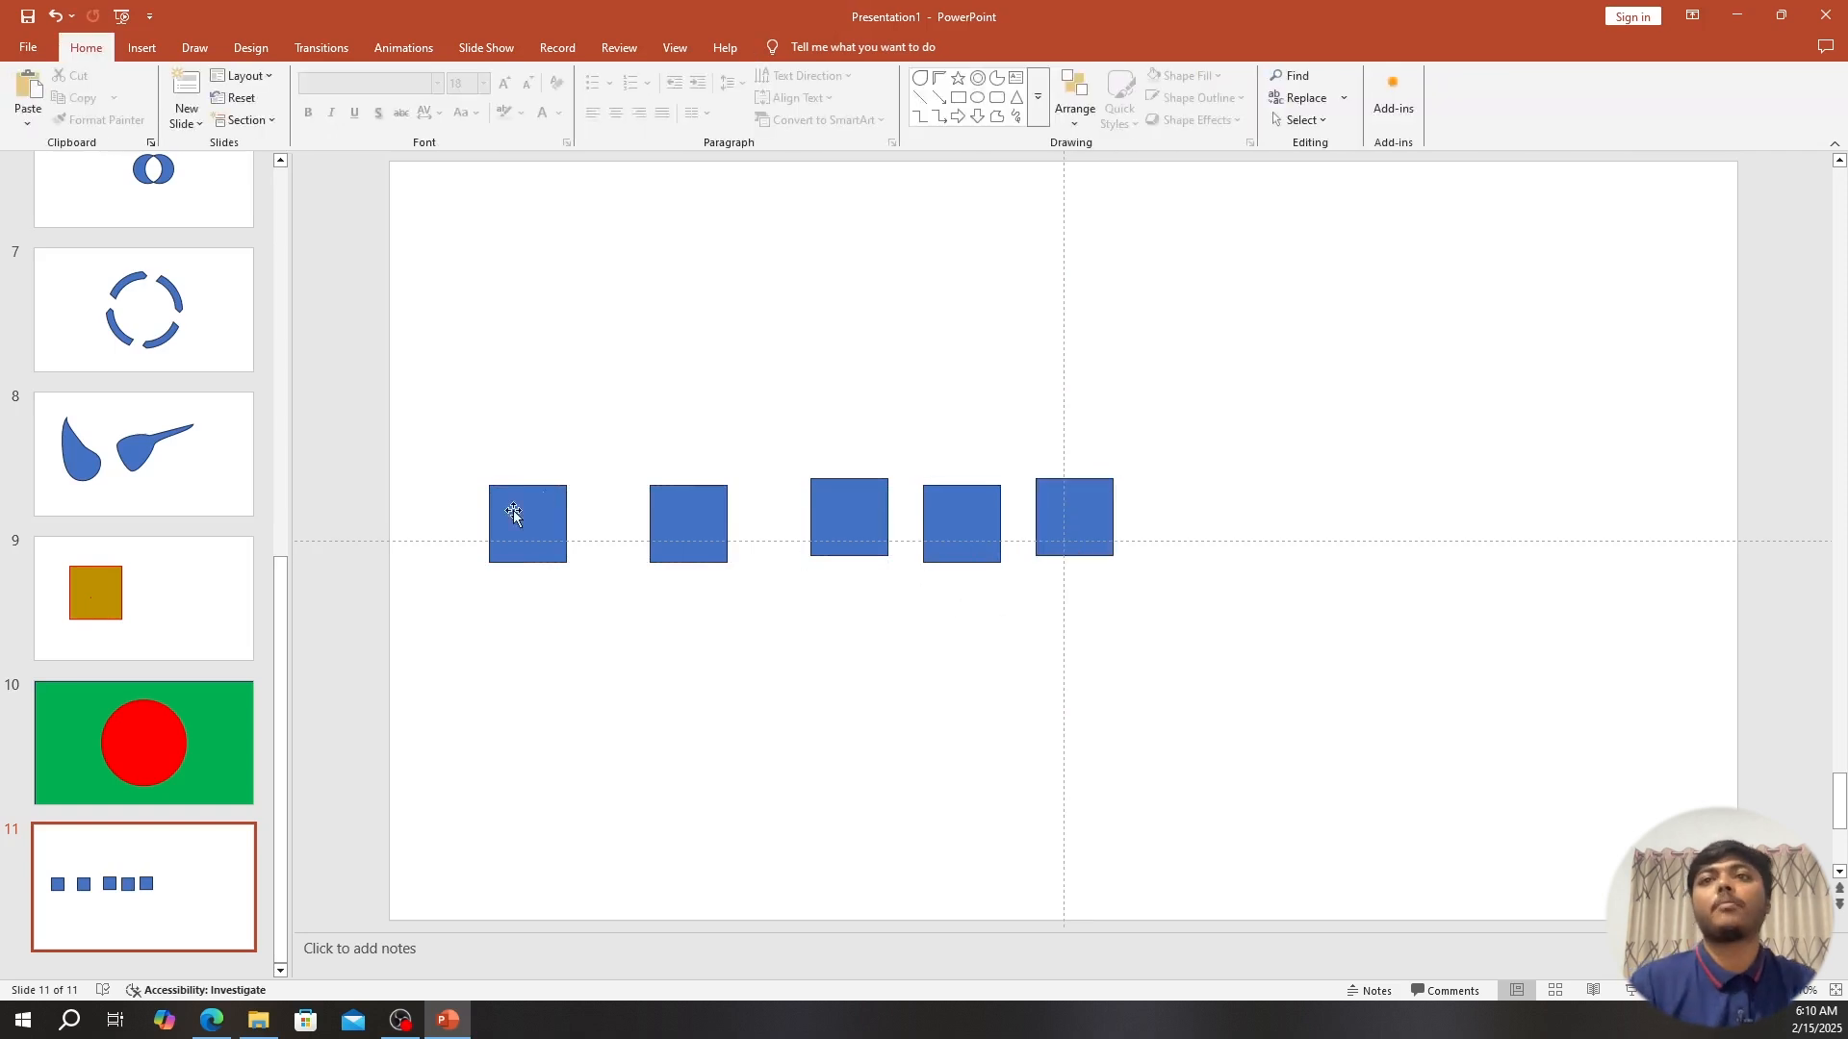
Fill the second square in the row with orange and the third with red.
click(545, 522)
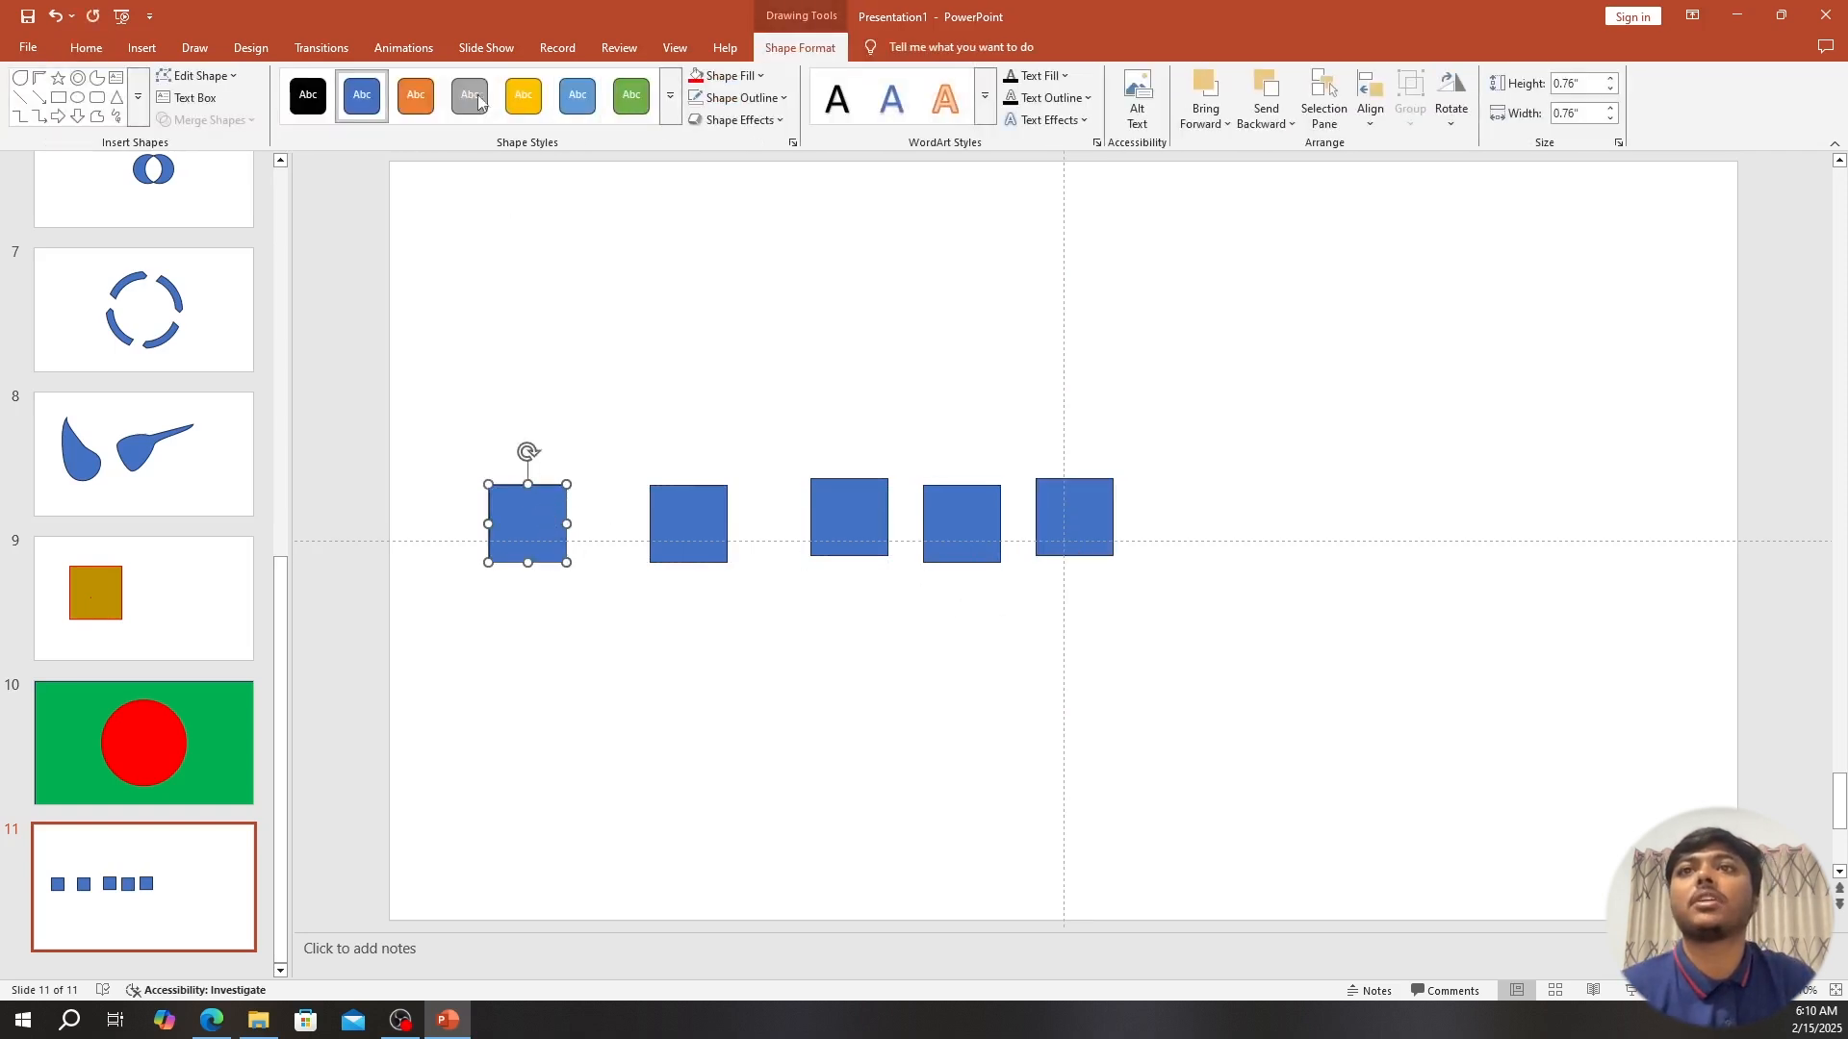
click(695, 531)
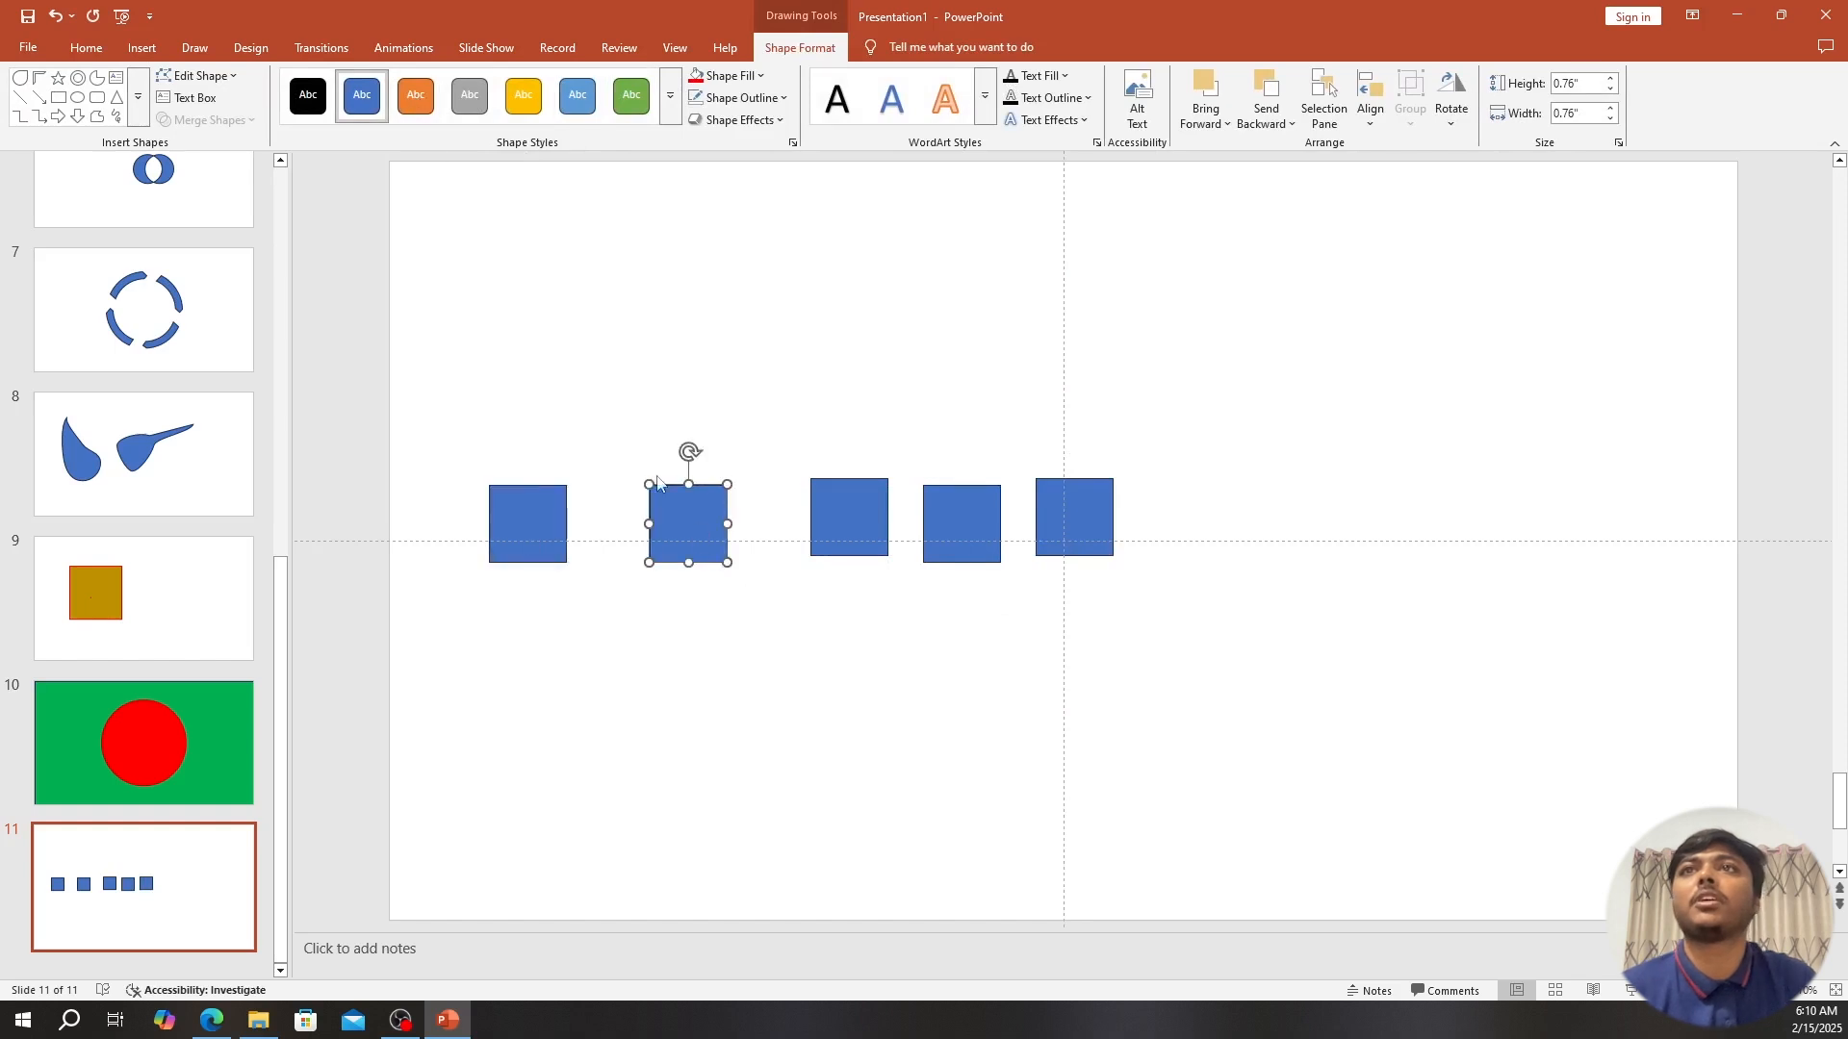
click(415, 94)
click(836, 520)
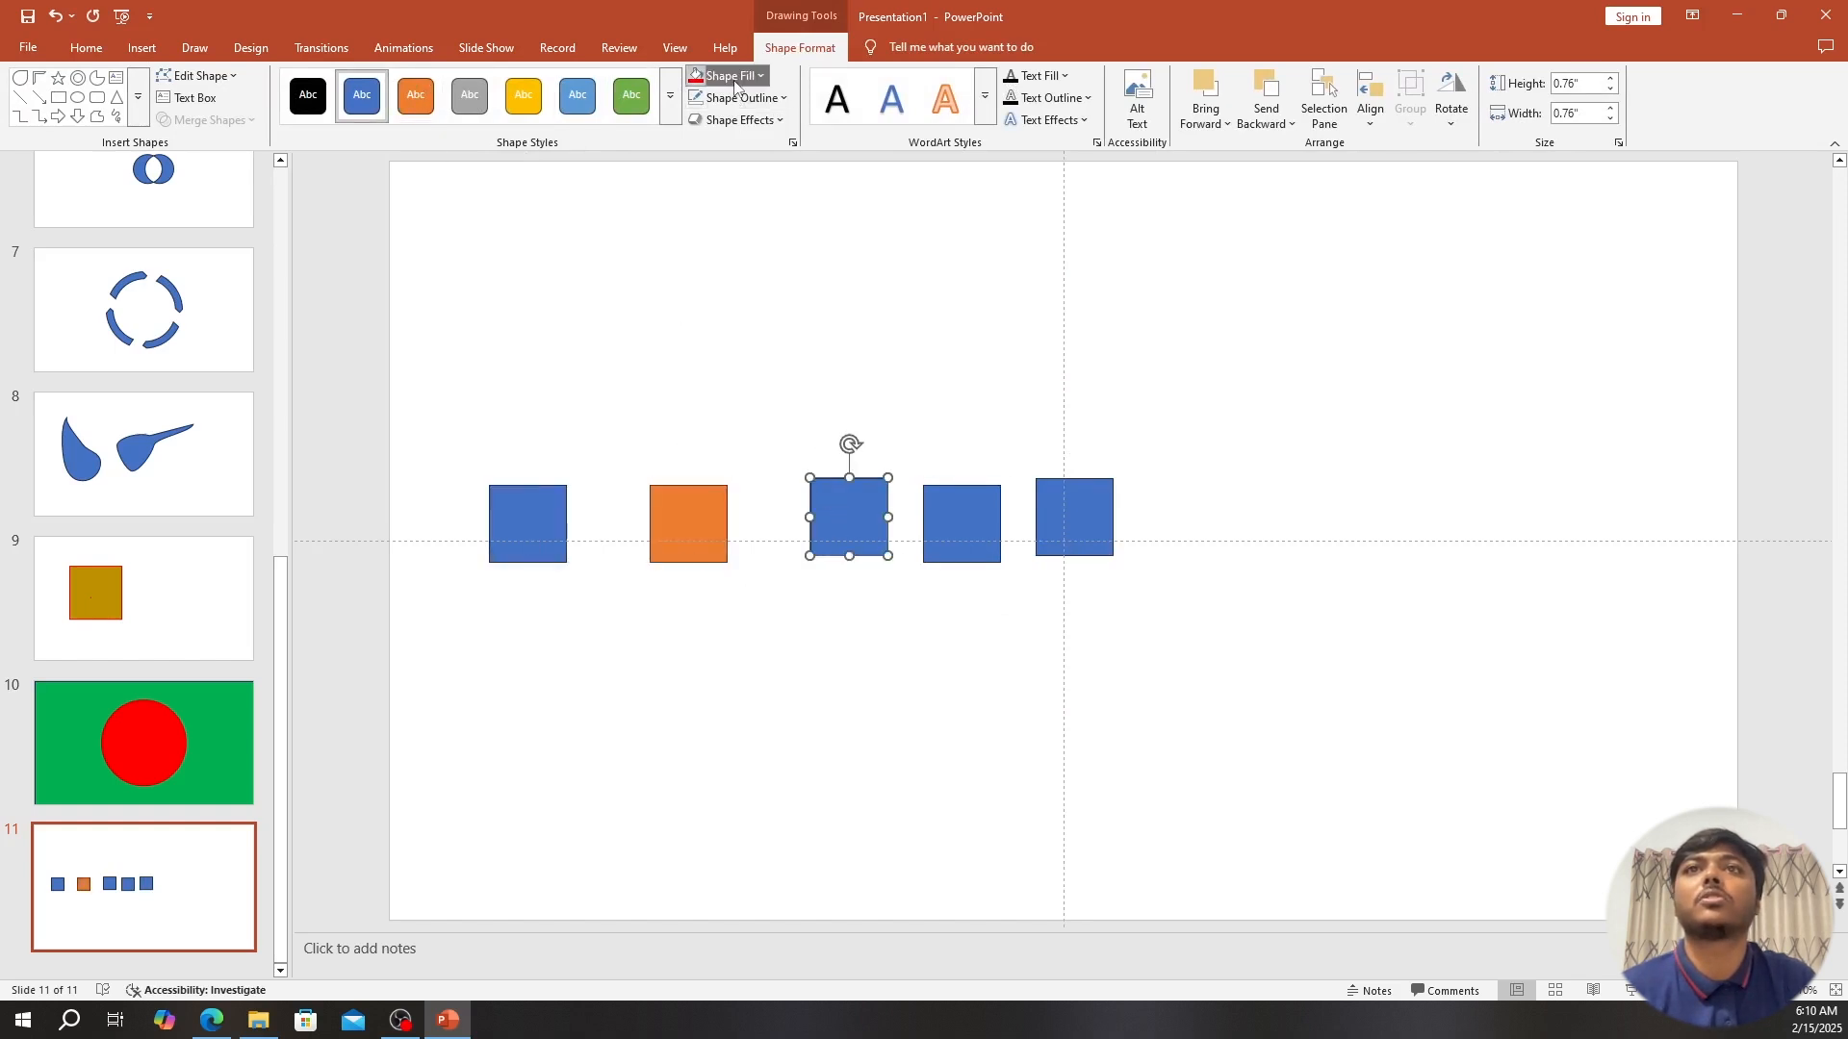
click(733, 75)
click(728, 359)
Fill the fourth square in the row with yellow and the fifth with green.
click(987, 515)
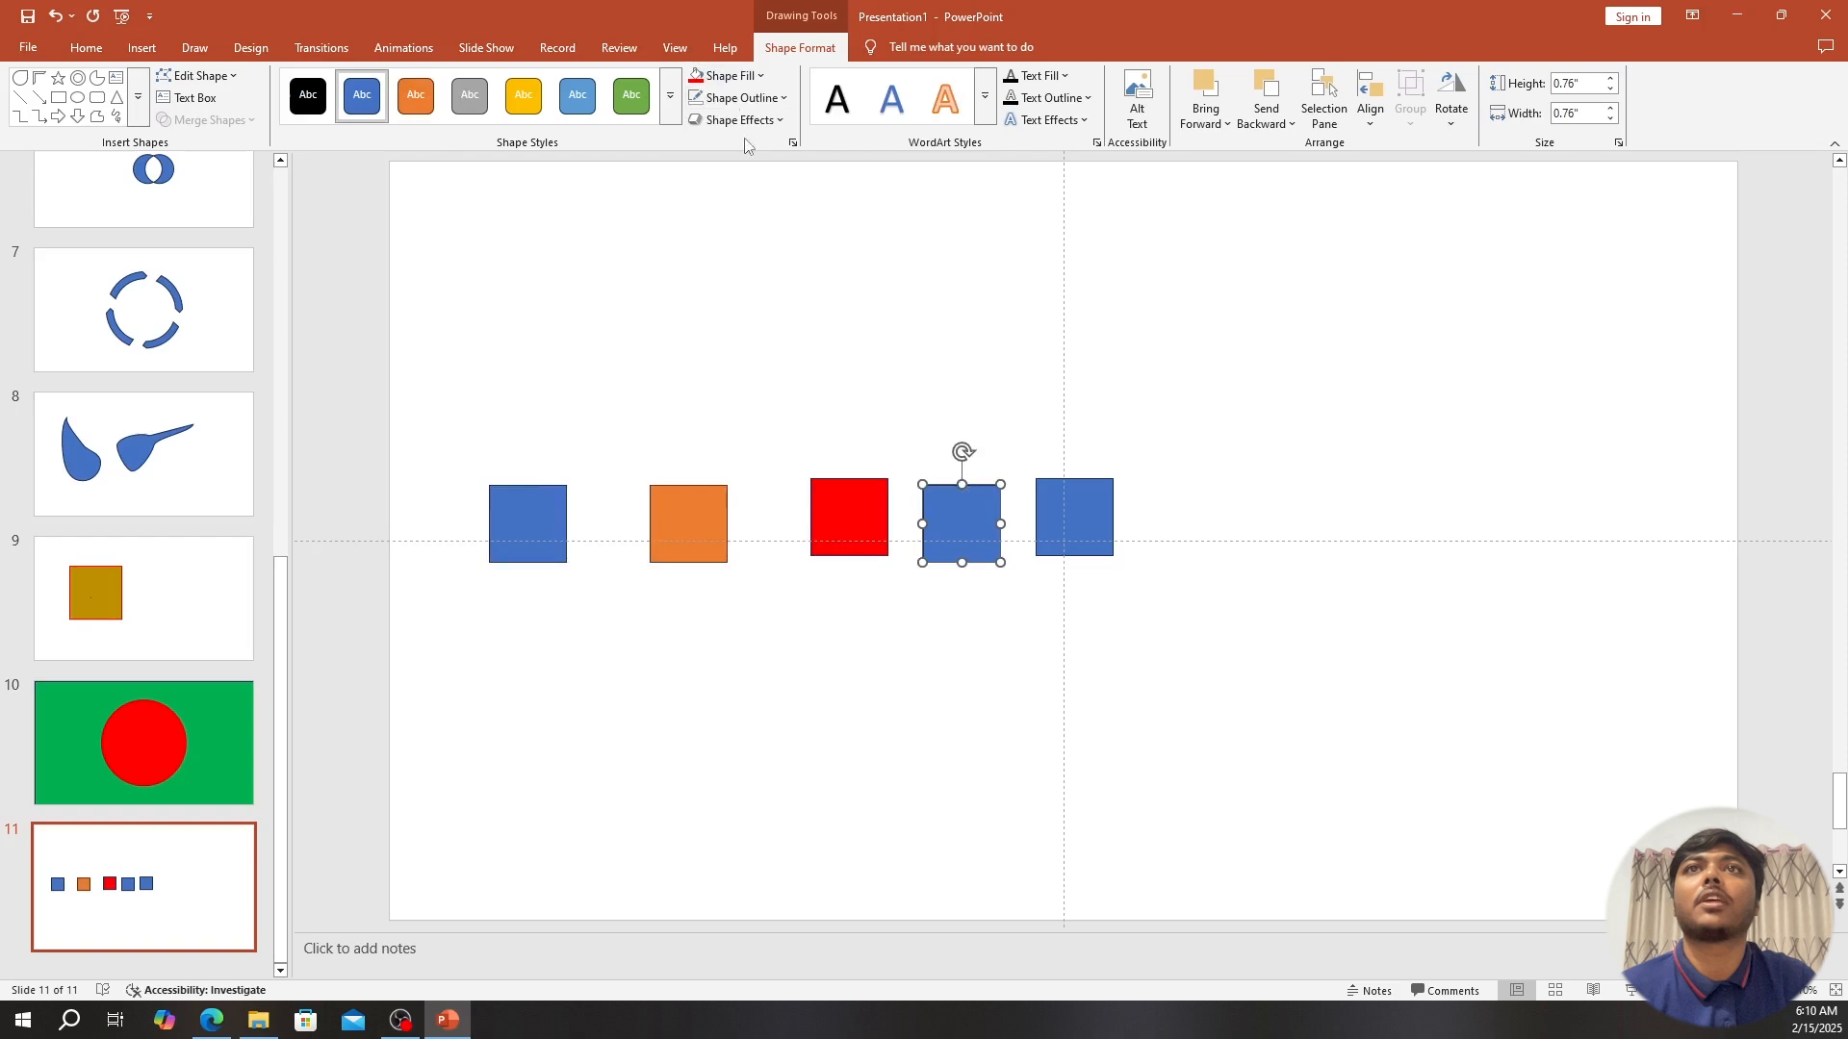
click(731, 75)
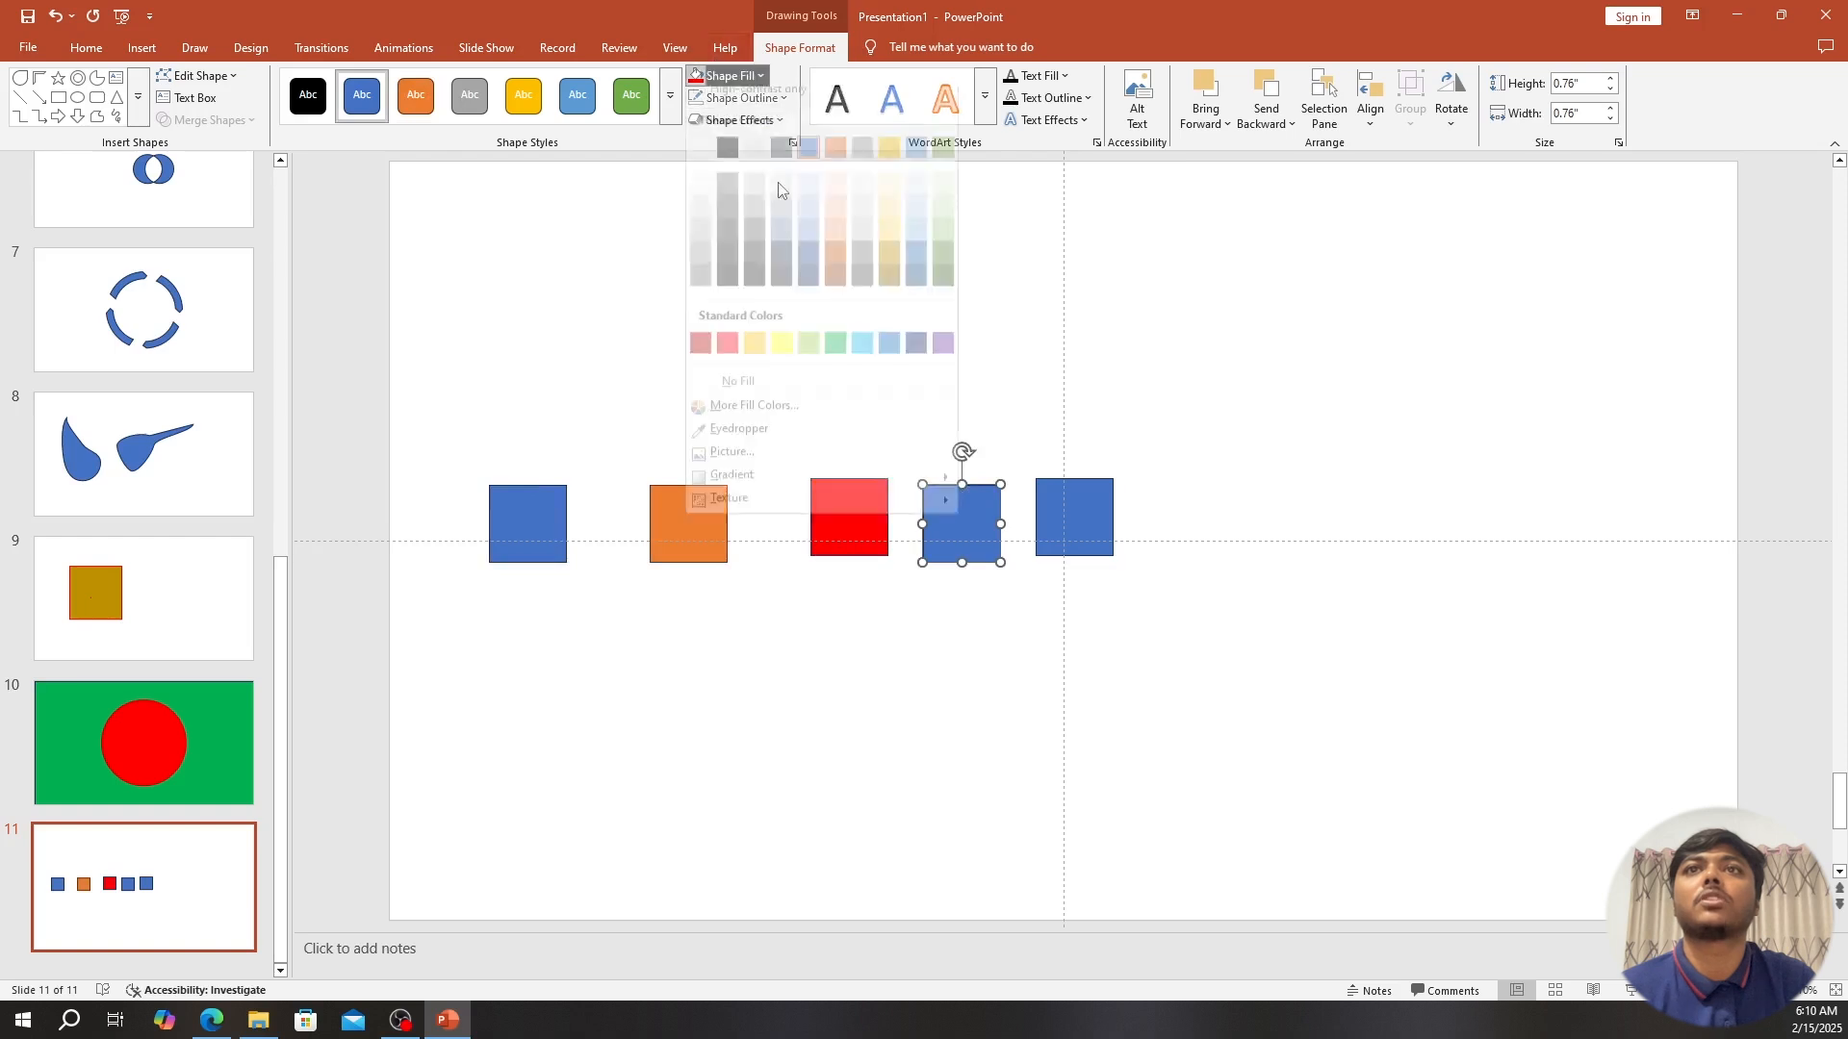
click(782, 343)
click(1068, 511)
click(731, 75)
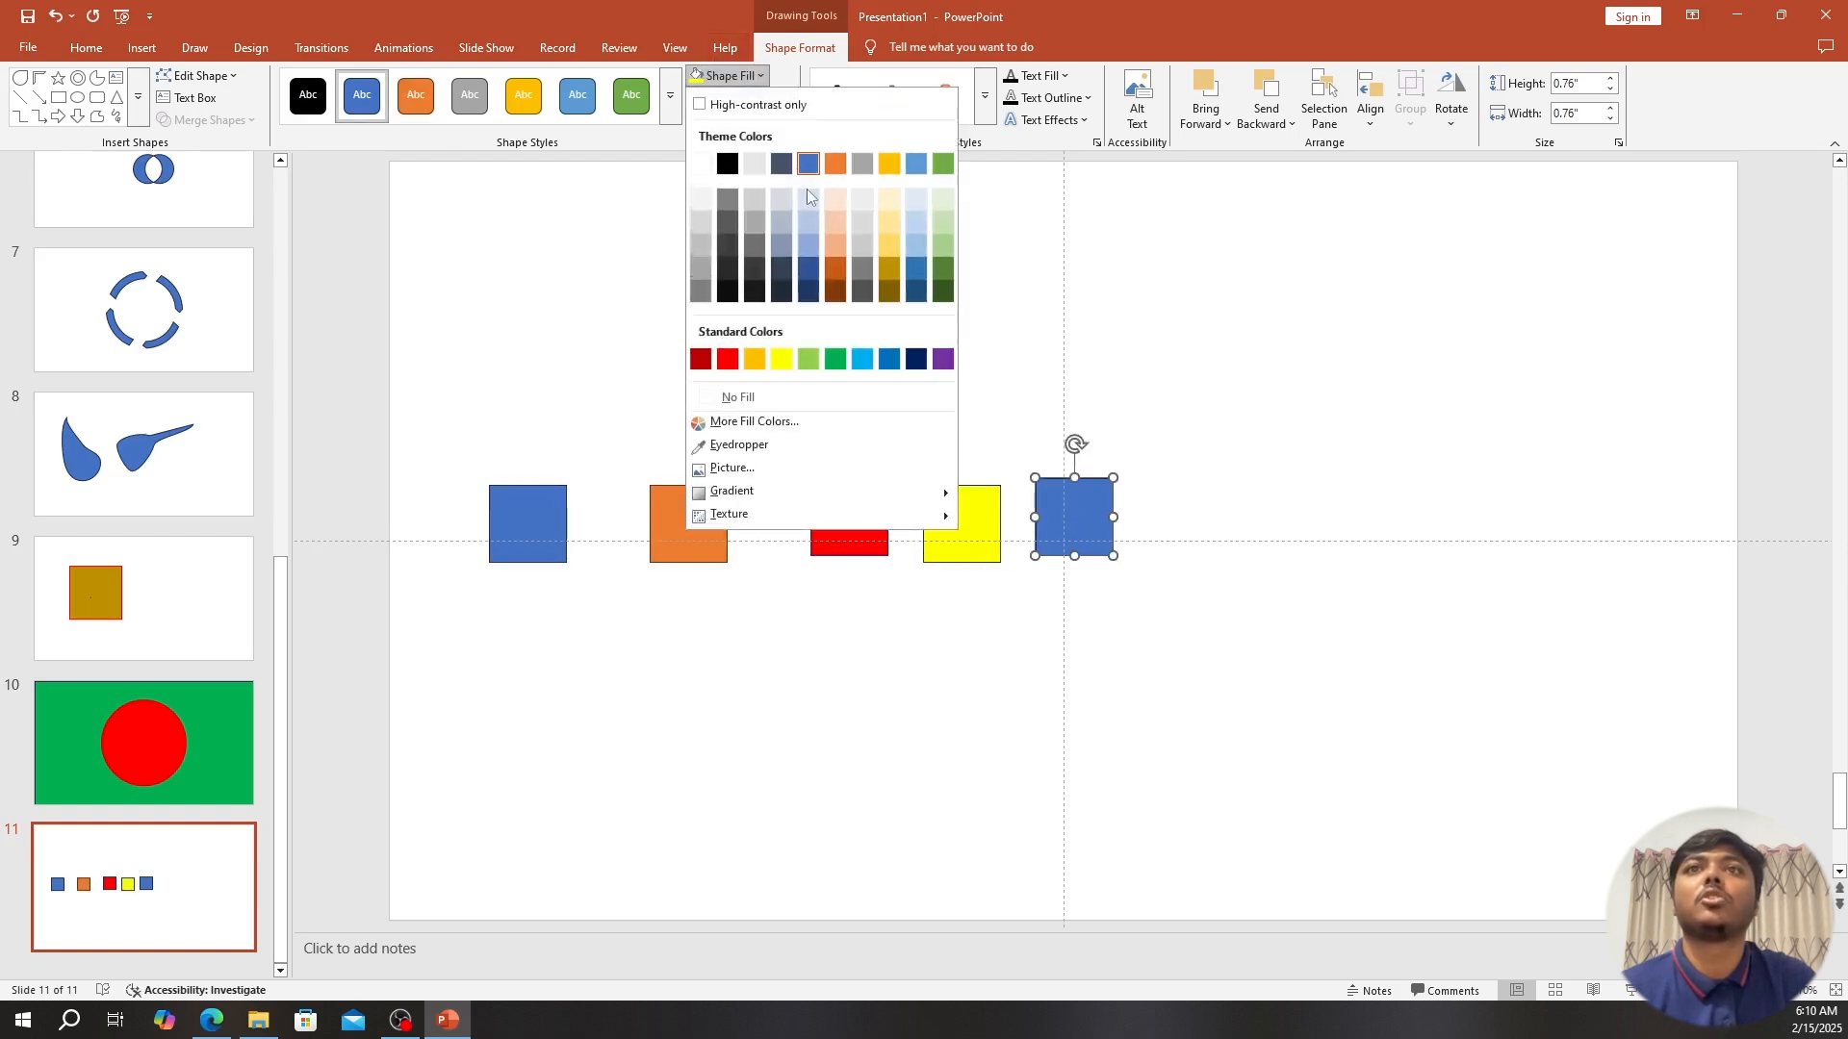
click(834, 359)
click(1199, 486)
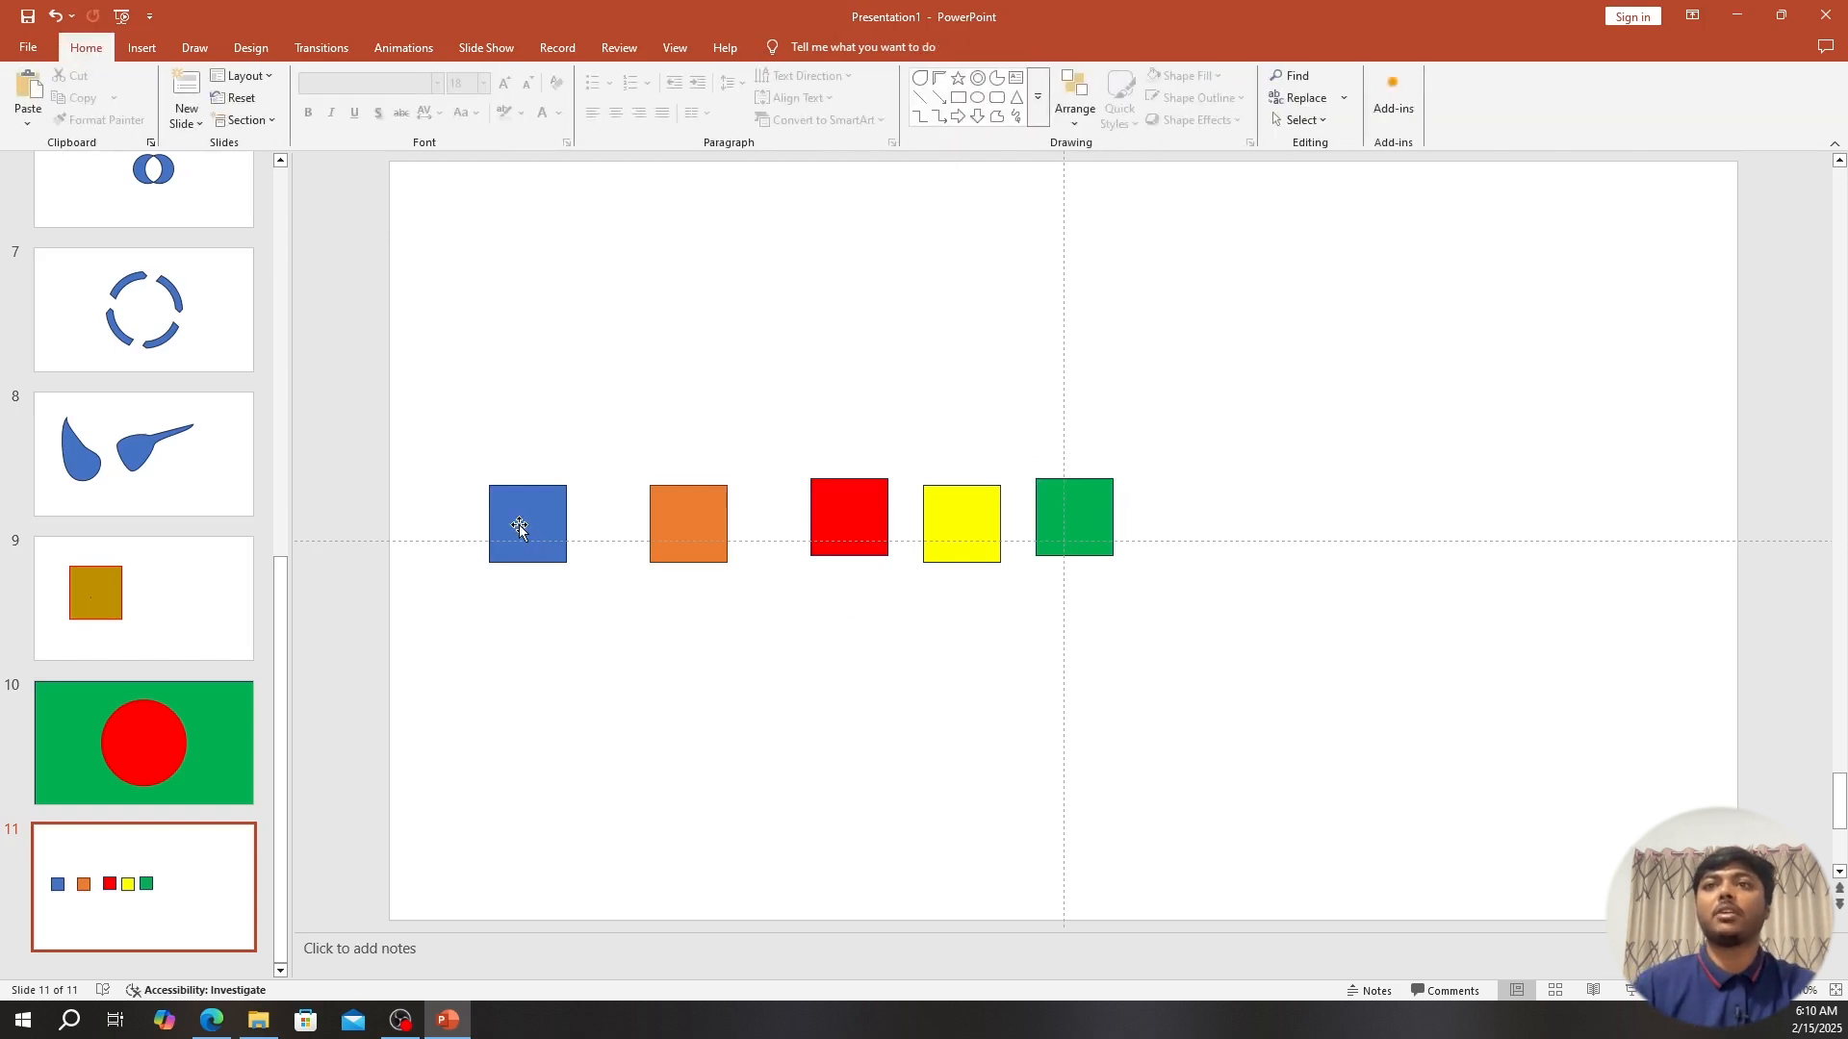
Label the five coloured squares A, B, C, D and E in order, starting with the blue one.
click(525, 532)
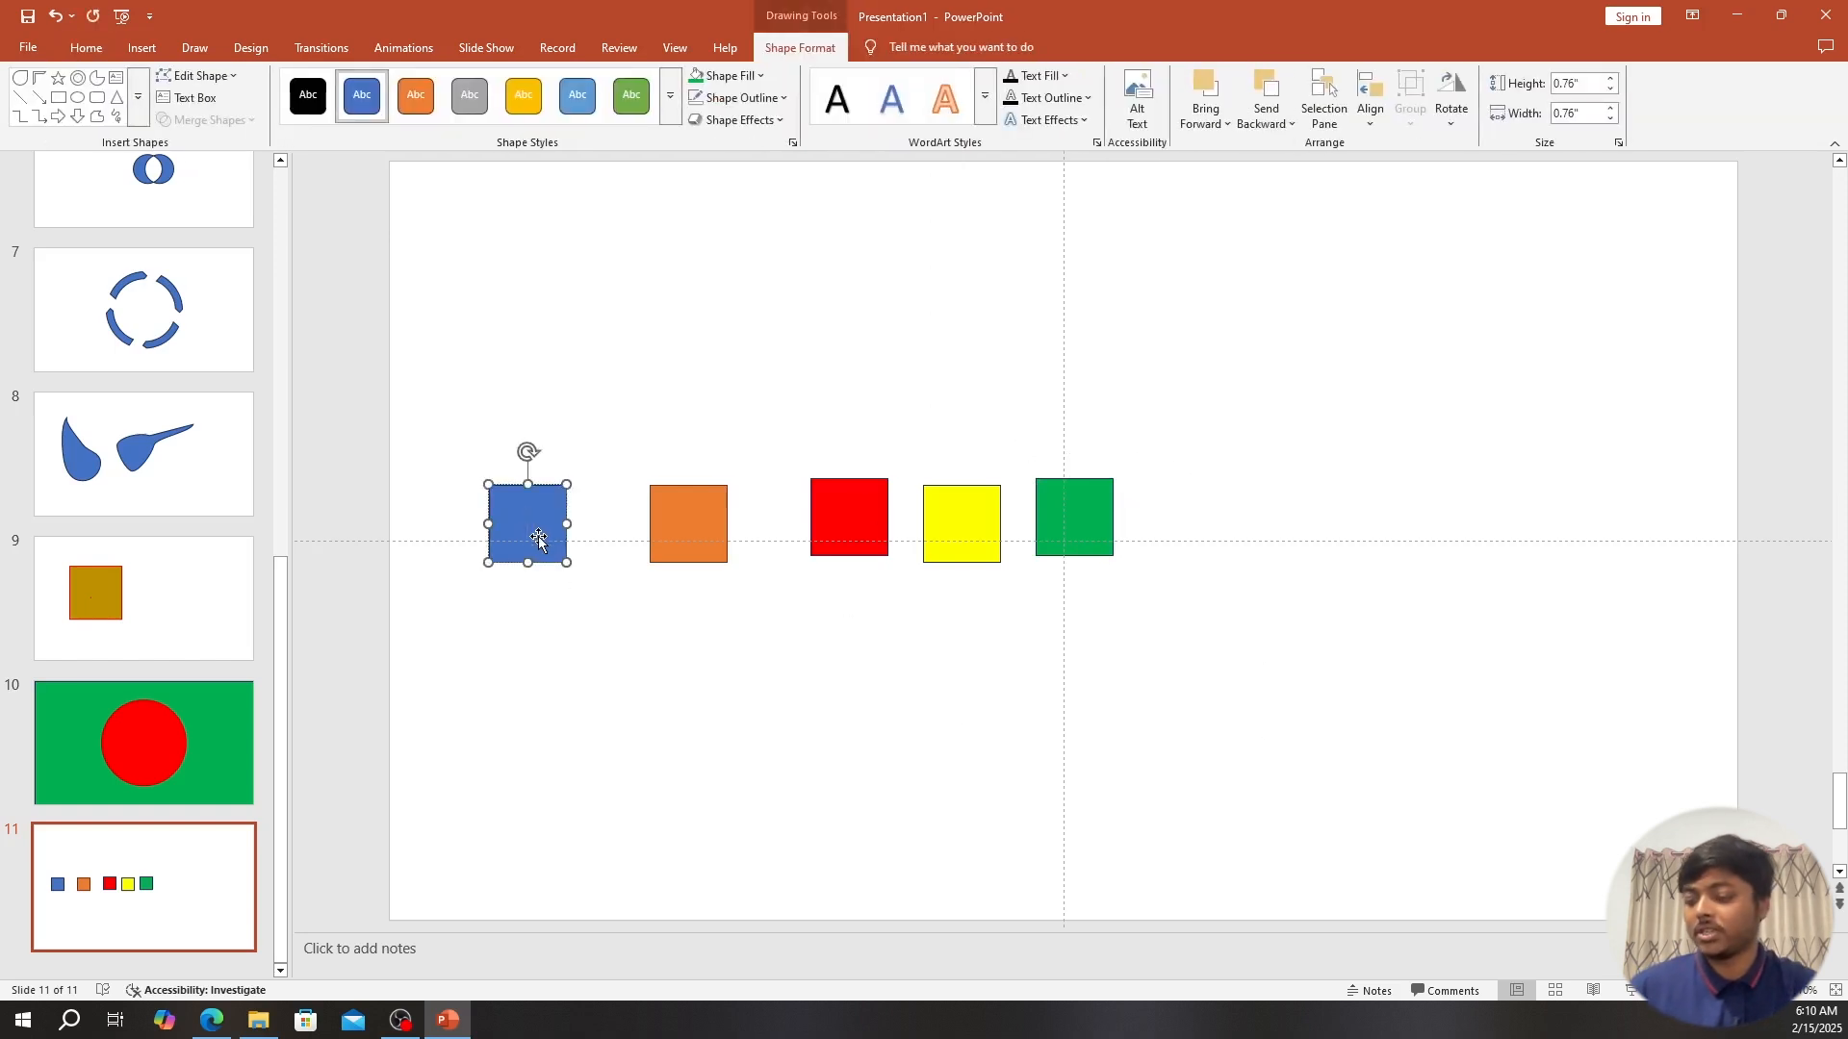
text(A)
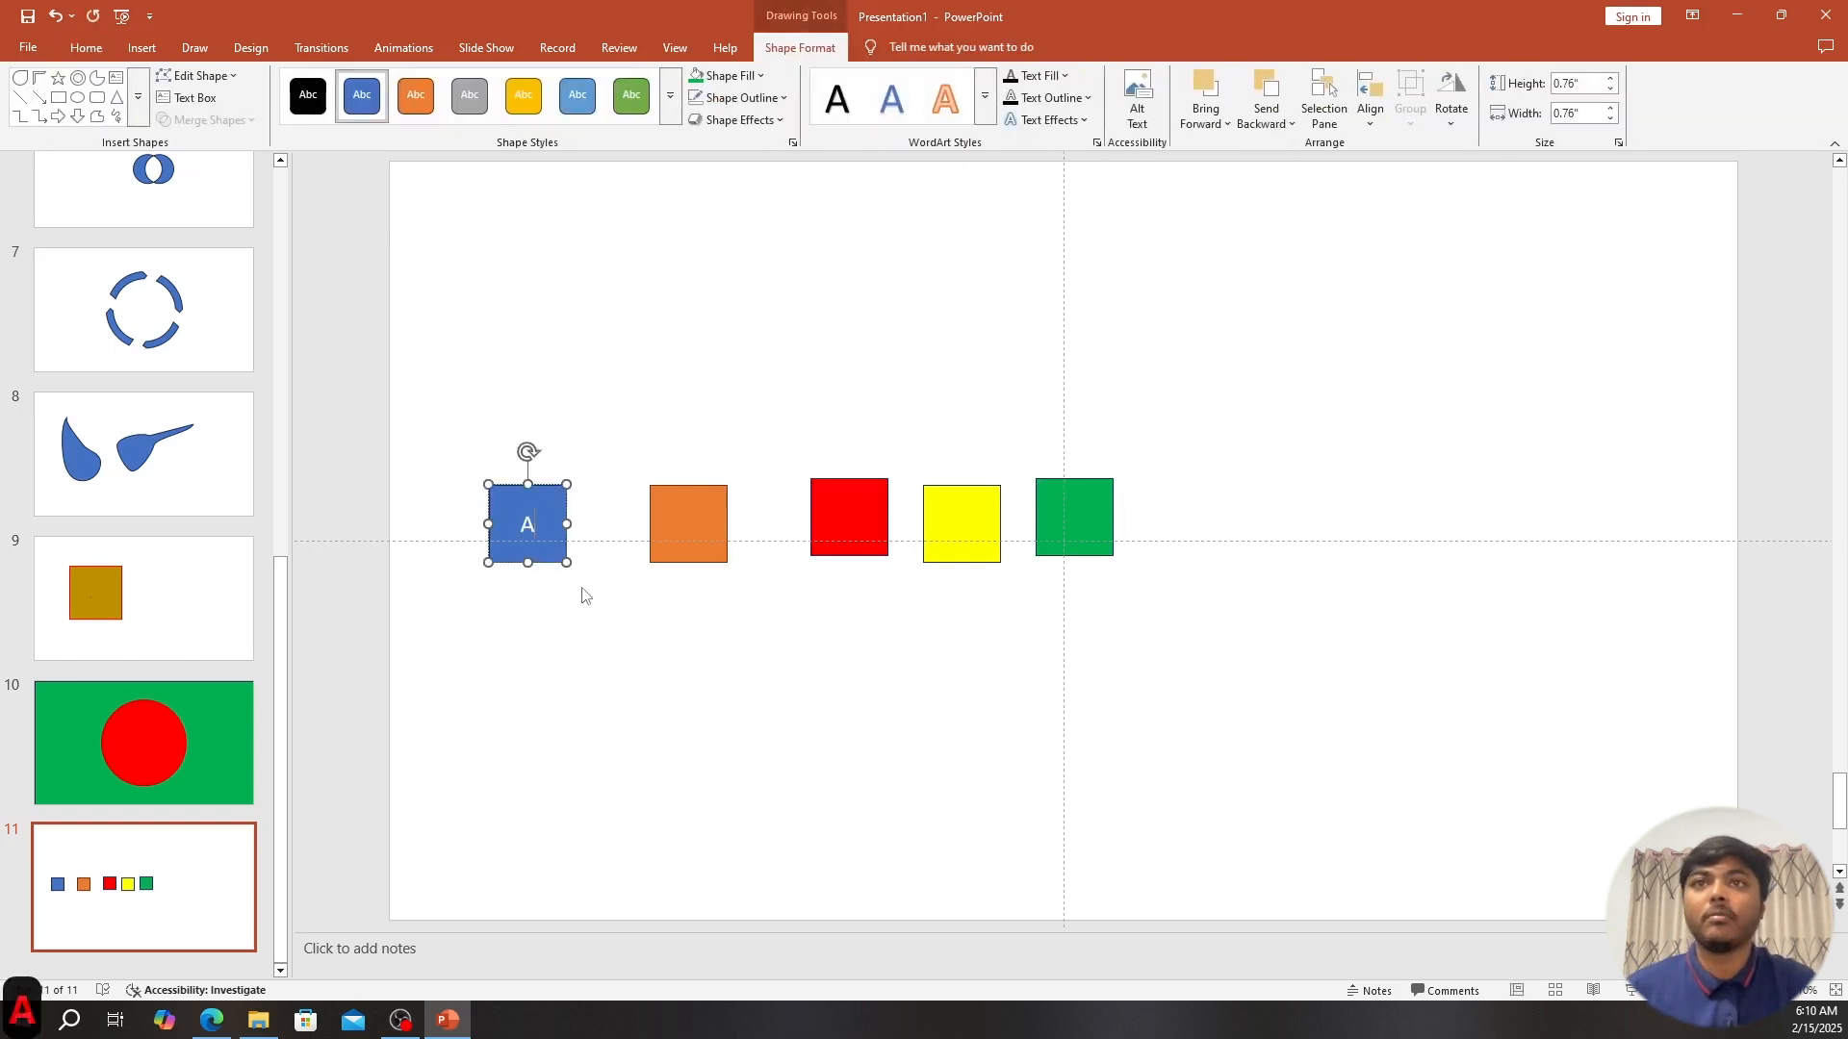
click(677, 524)
text(B)
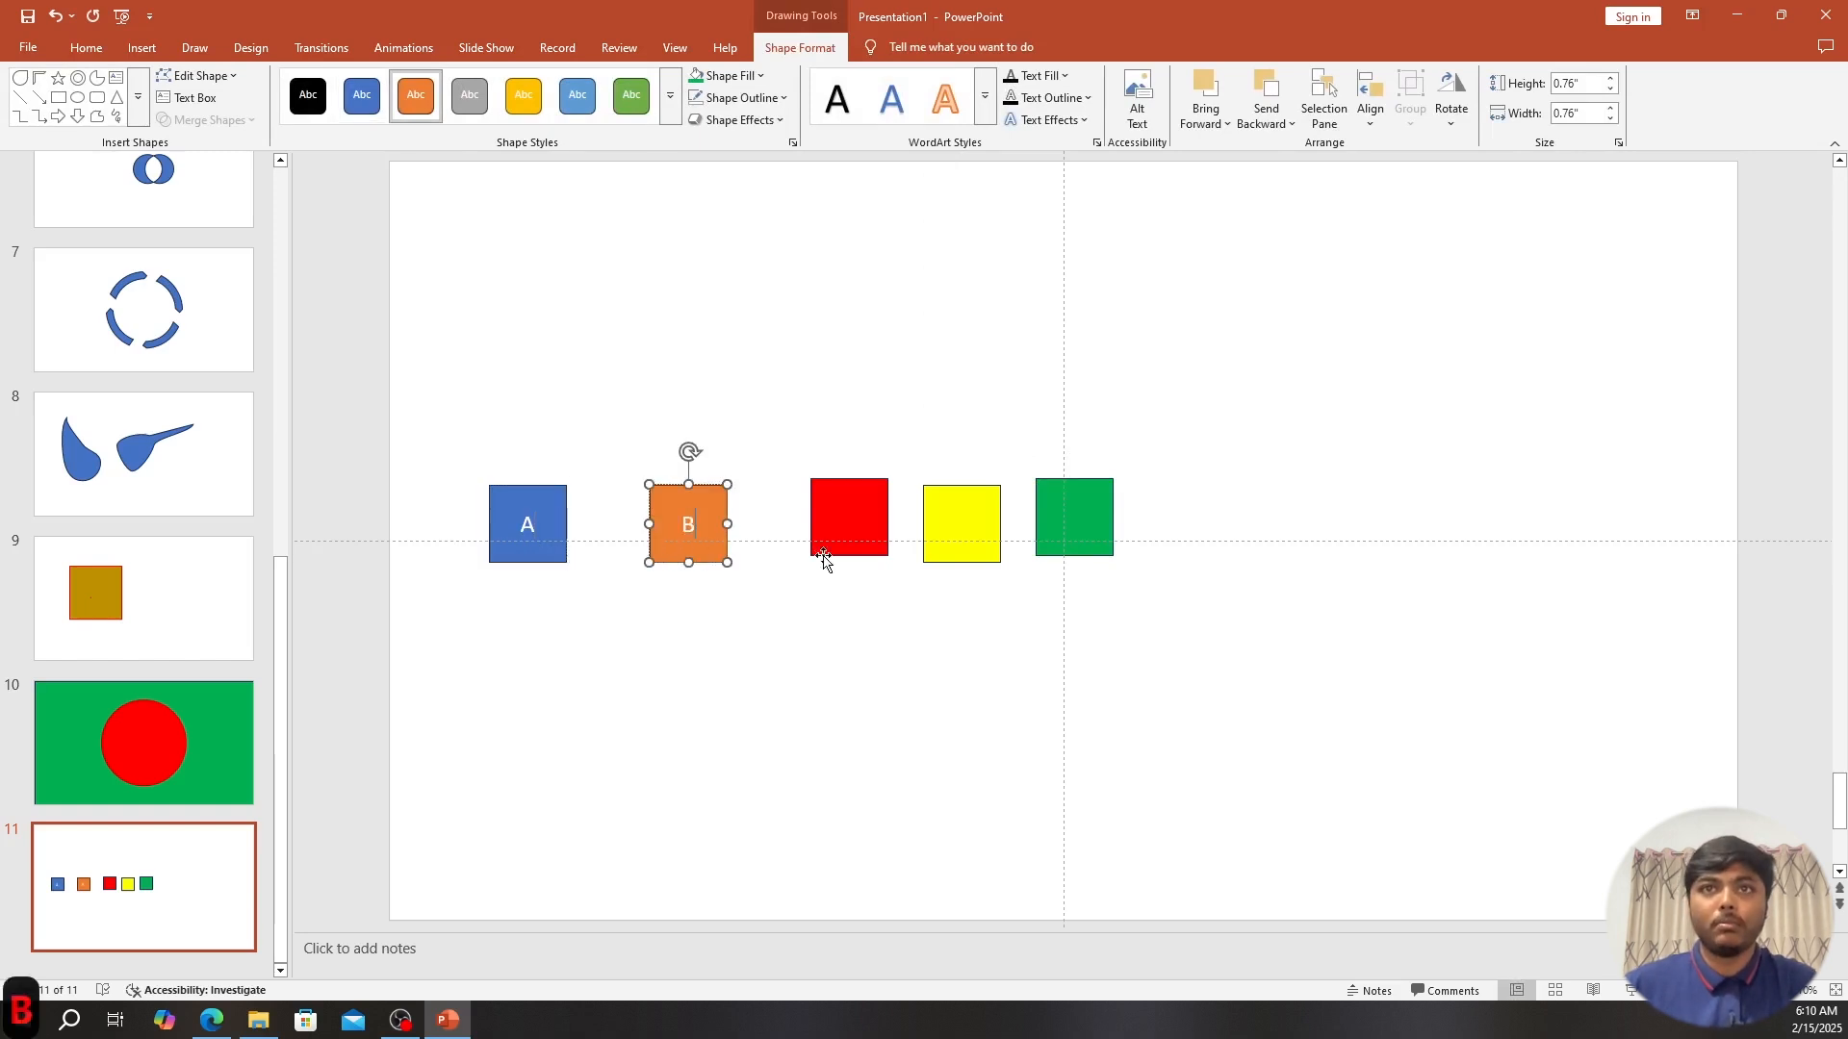
click(834, 516)
text(C)
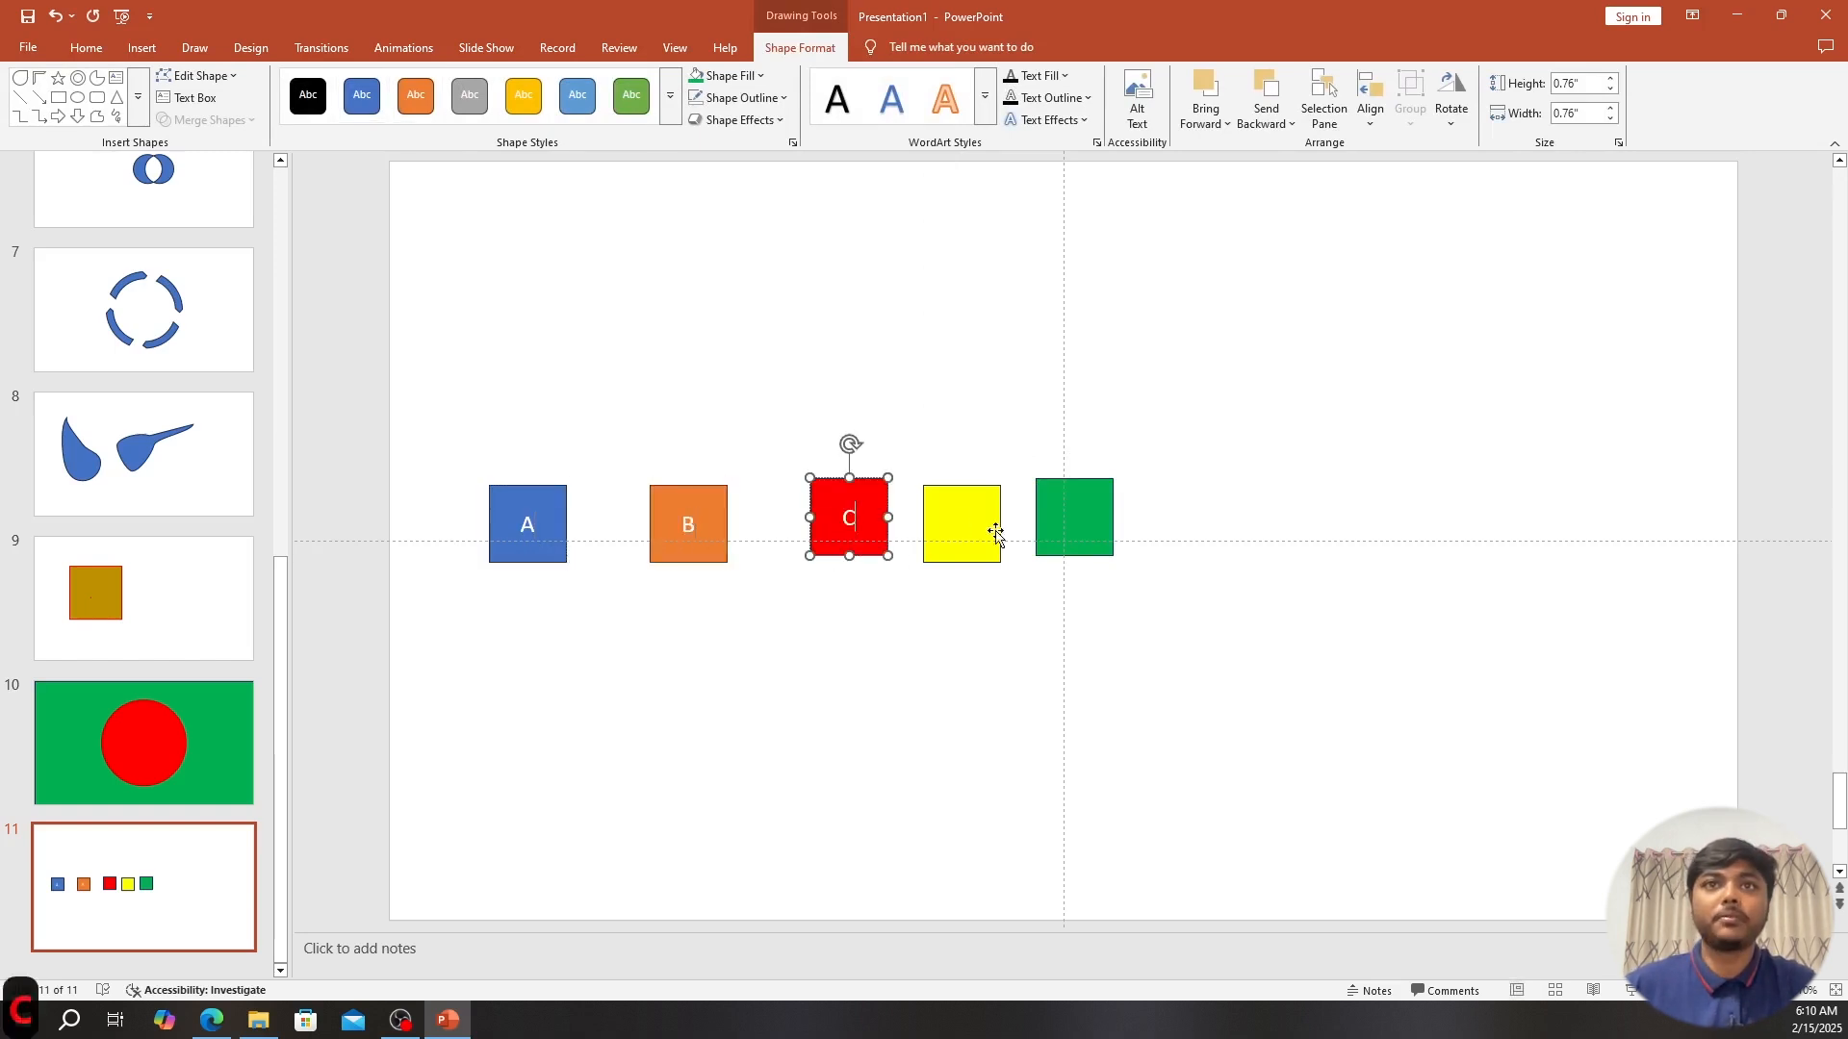
click(970, 535)
text(D)
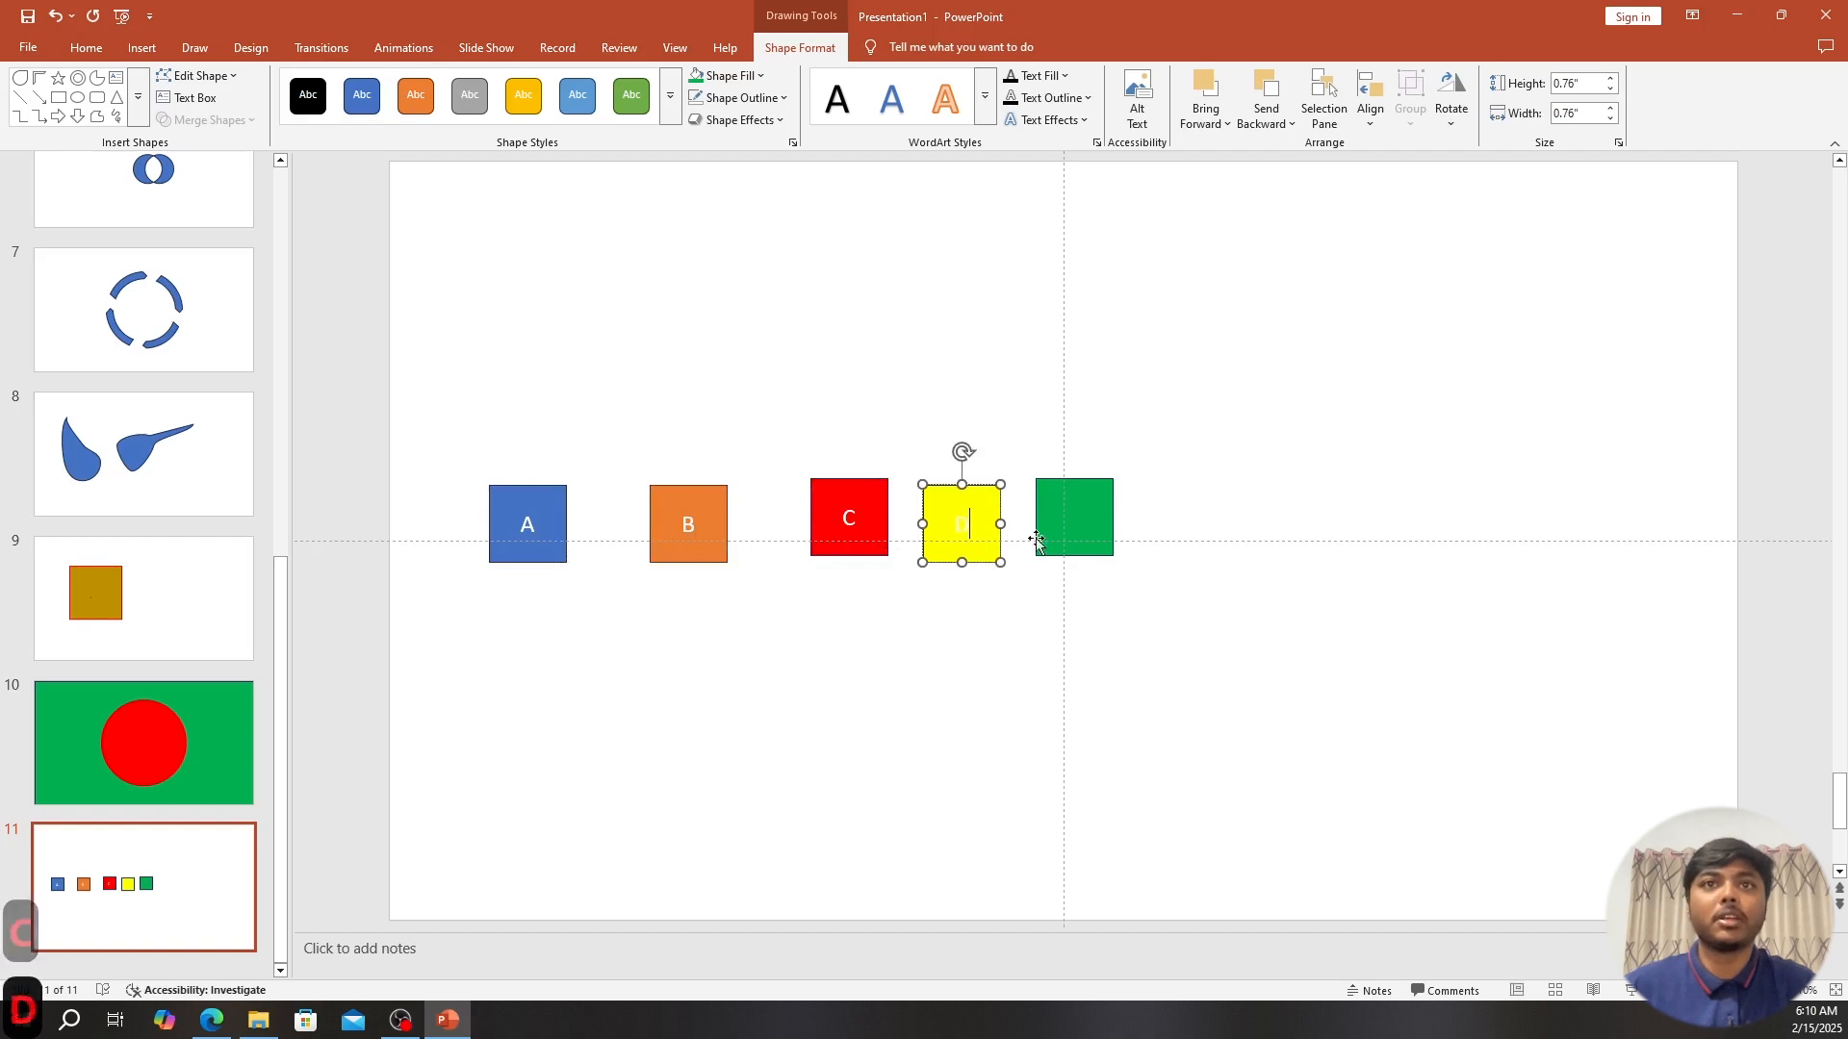
click(1075, 522)
text(E)
click(1213, 560)
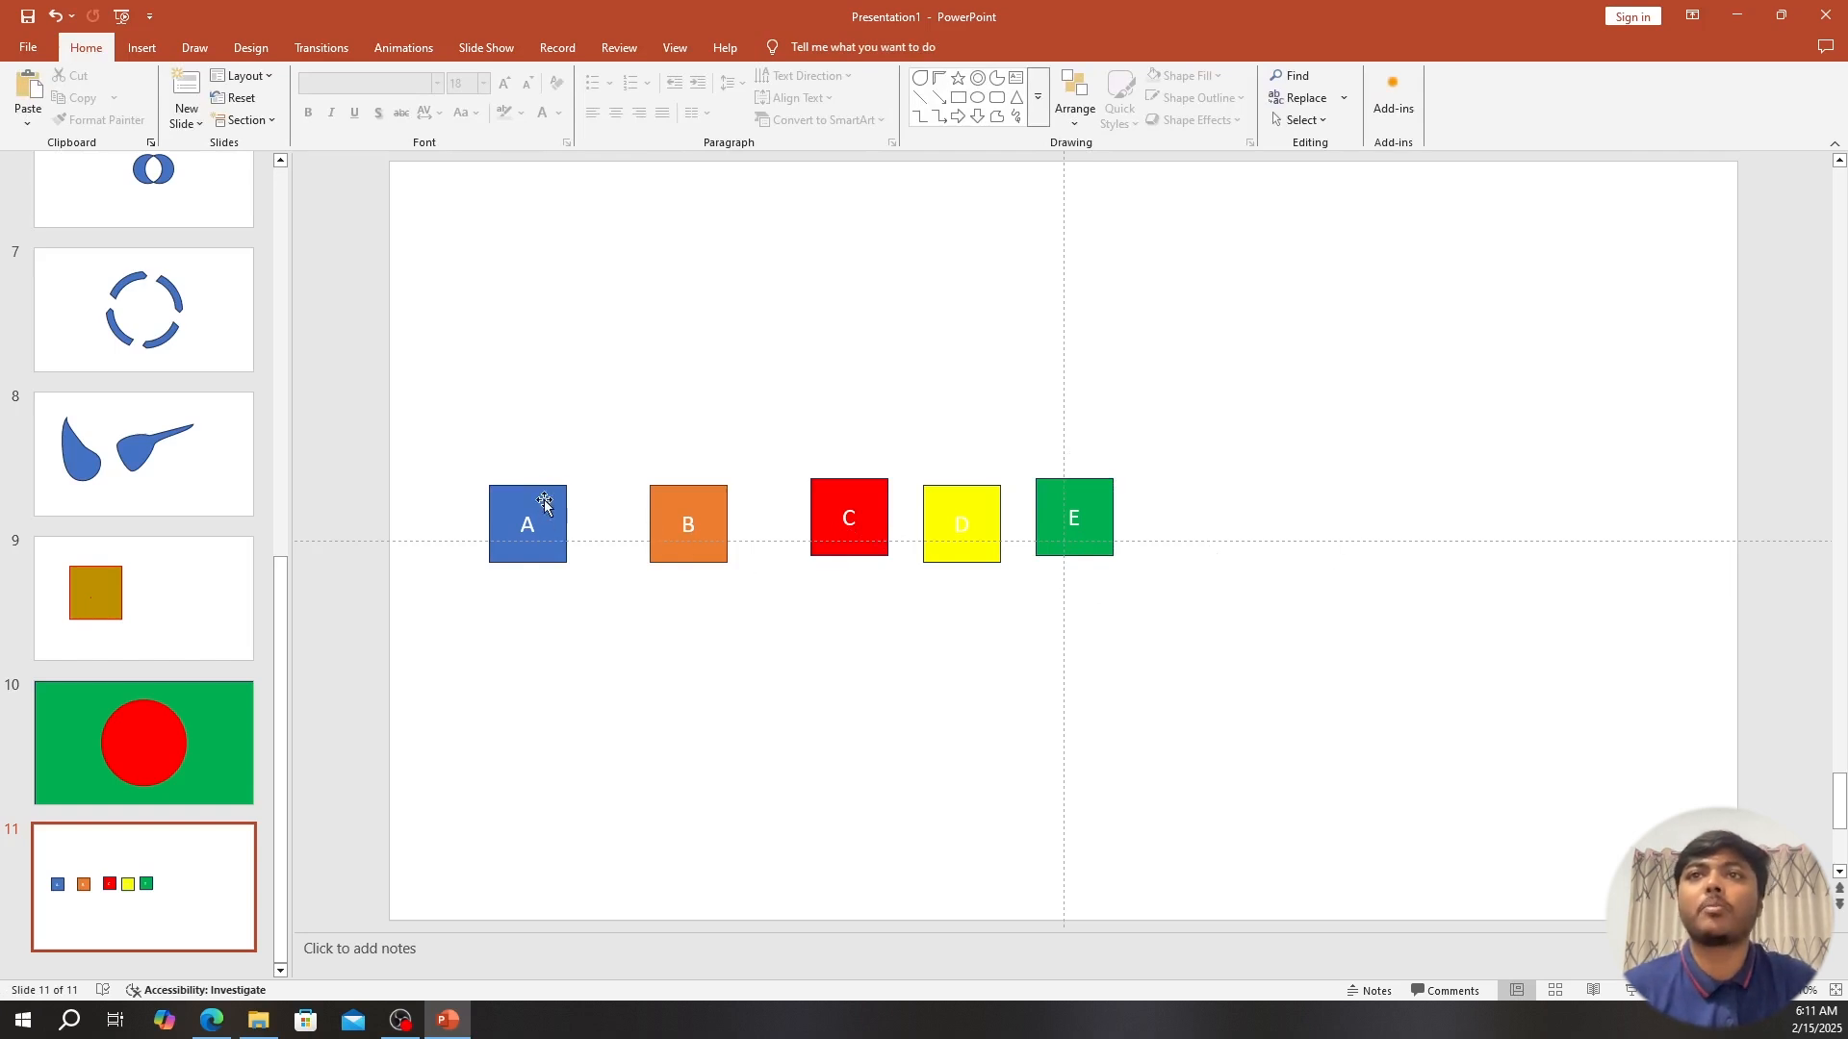
Move squares A to E close together so that each one partly overlaps the square before it in alphabetical order.
mouse_move(542, 532)
mouse_down()
mouse_move(565, 476)
mouse_move(733, 546)
mouse_move(1109, 563)
mouse_move(763, 523)
mouse_move(568, 437)
mouse_up()
drag(693, 548, 751, 550)
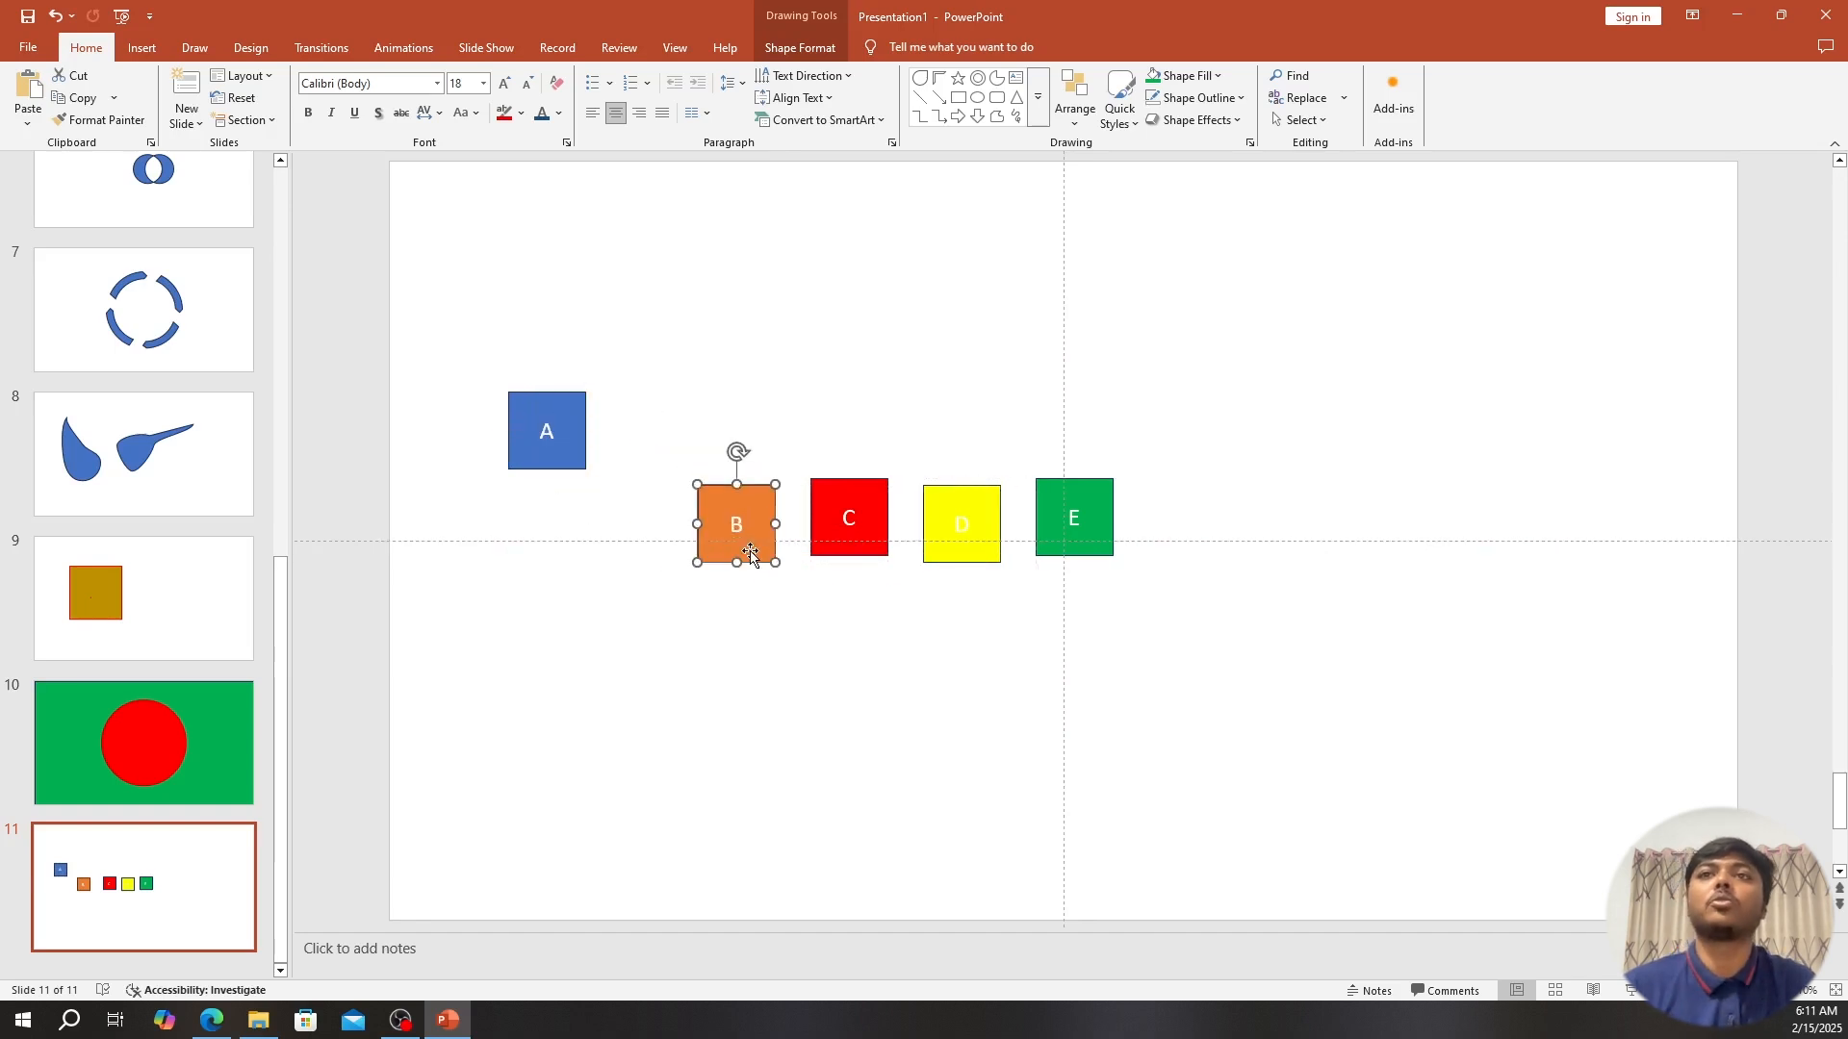
drag(568, 460, 575, 493)
drag(736, 524, 616, 480)
drag(815, 531, 629, 490)
drag(930, 517, 679, 472)
click(1032, 518)
mouse_move(1032, 518)
mouse_down()
mouse_move(764, 470)
mouse_move(809, 496)
mouse_move(761, 488)
mouse_up()
click(986, 558)
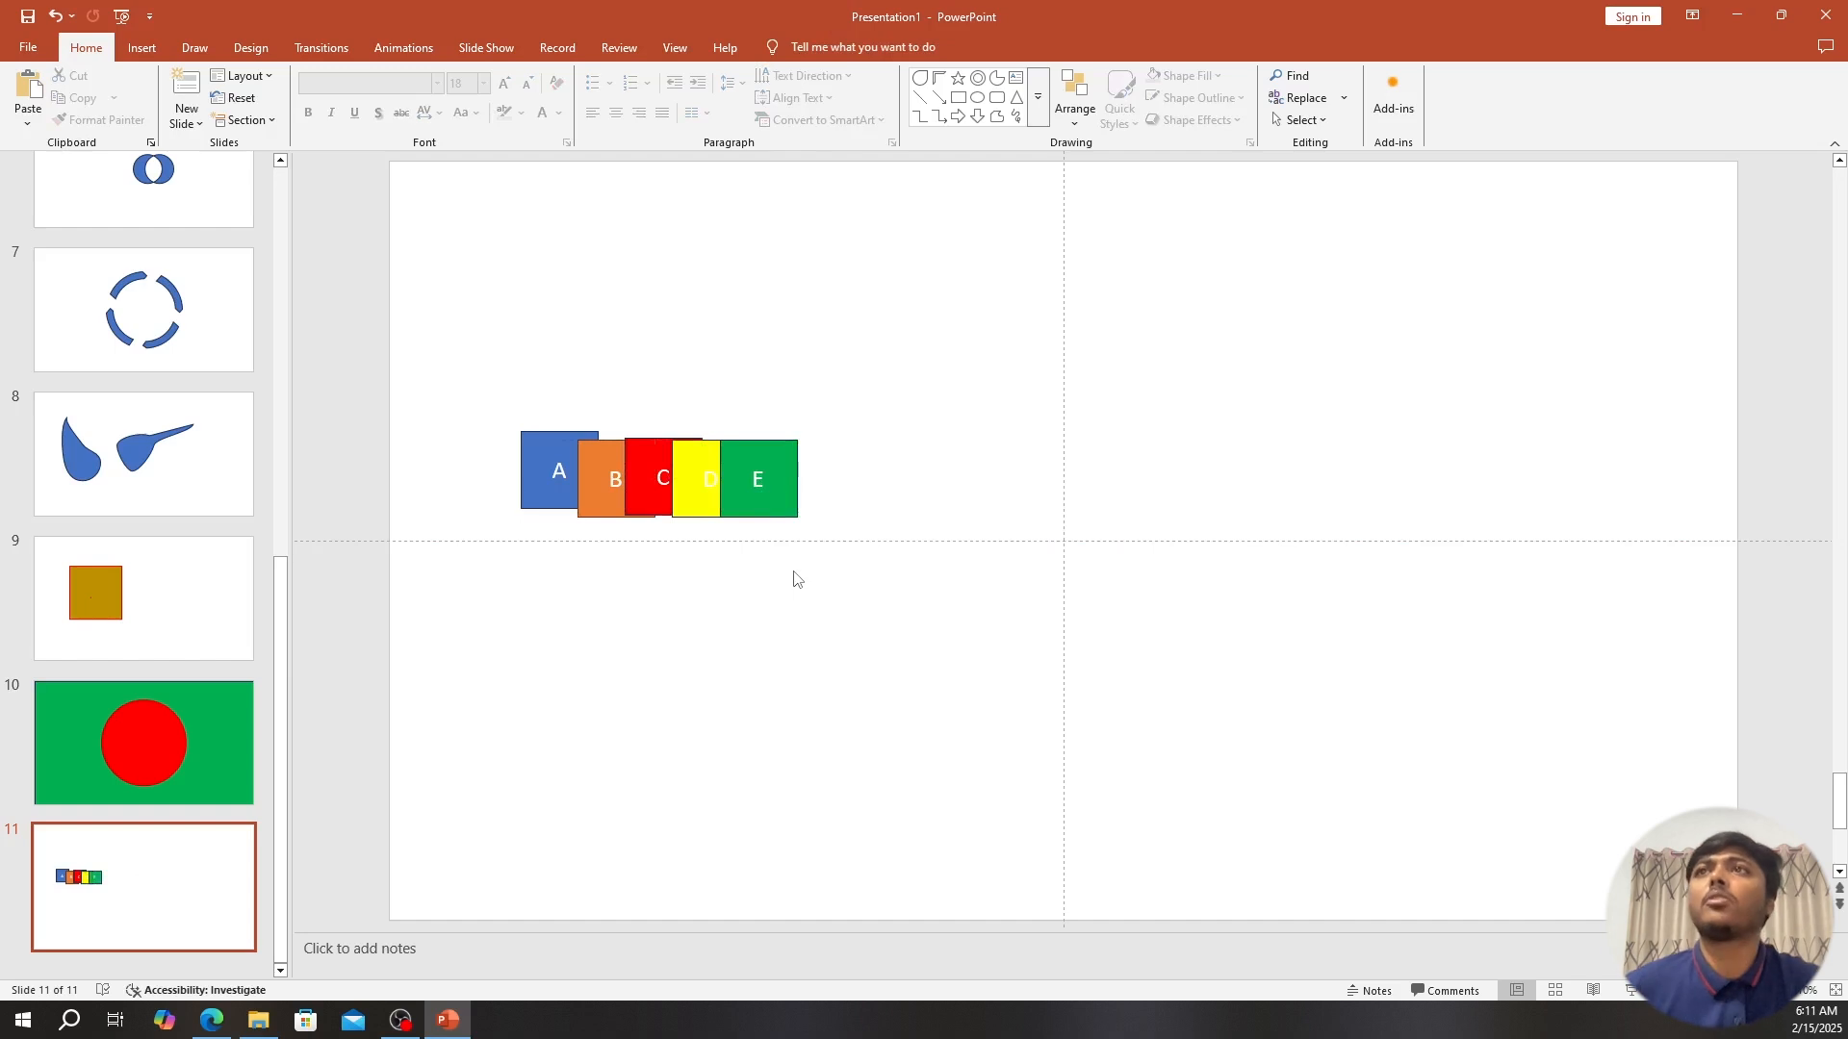
Insert a text box in the empty area beyond the squares and enter a person's name in it.
click(142, 48)
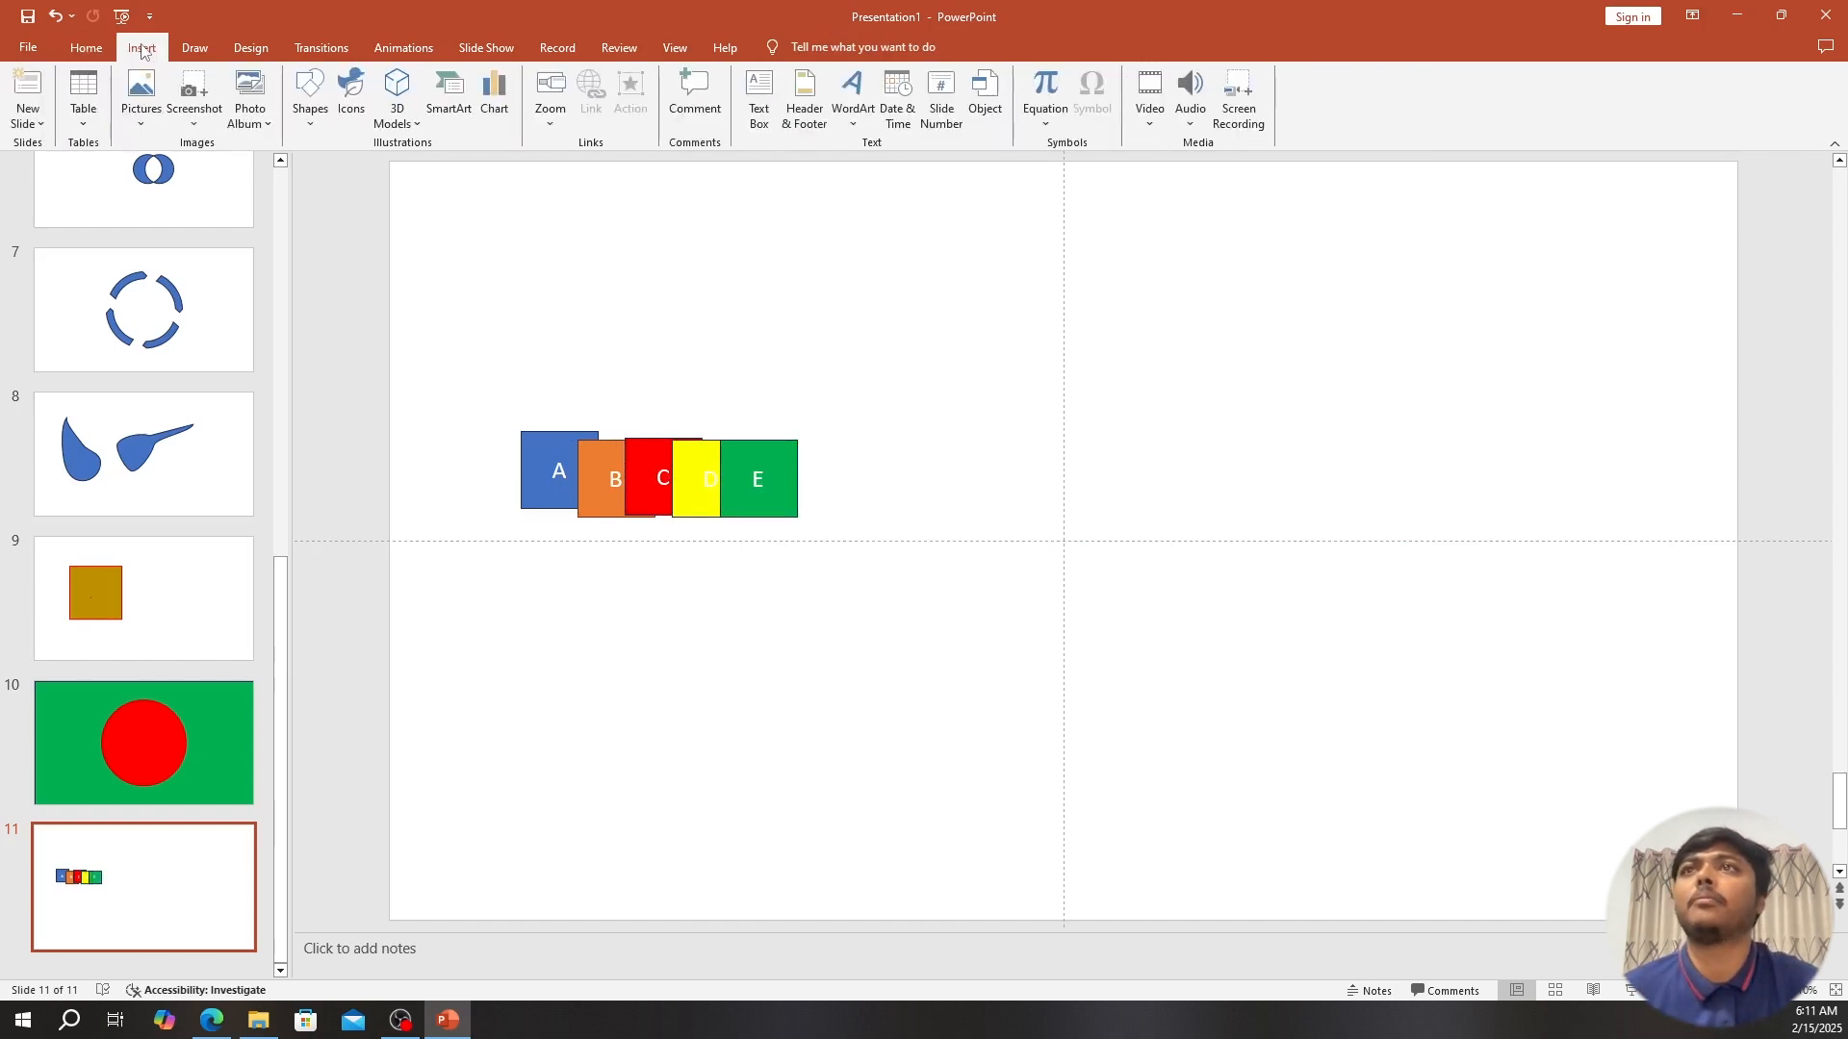
click(308, 106)
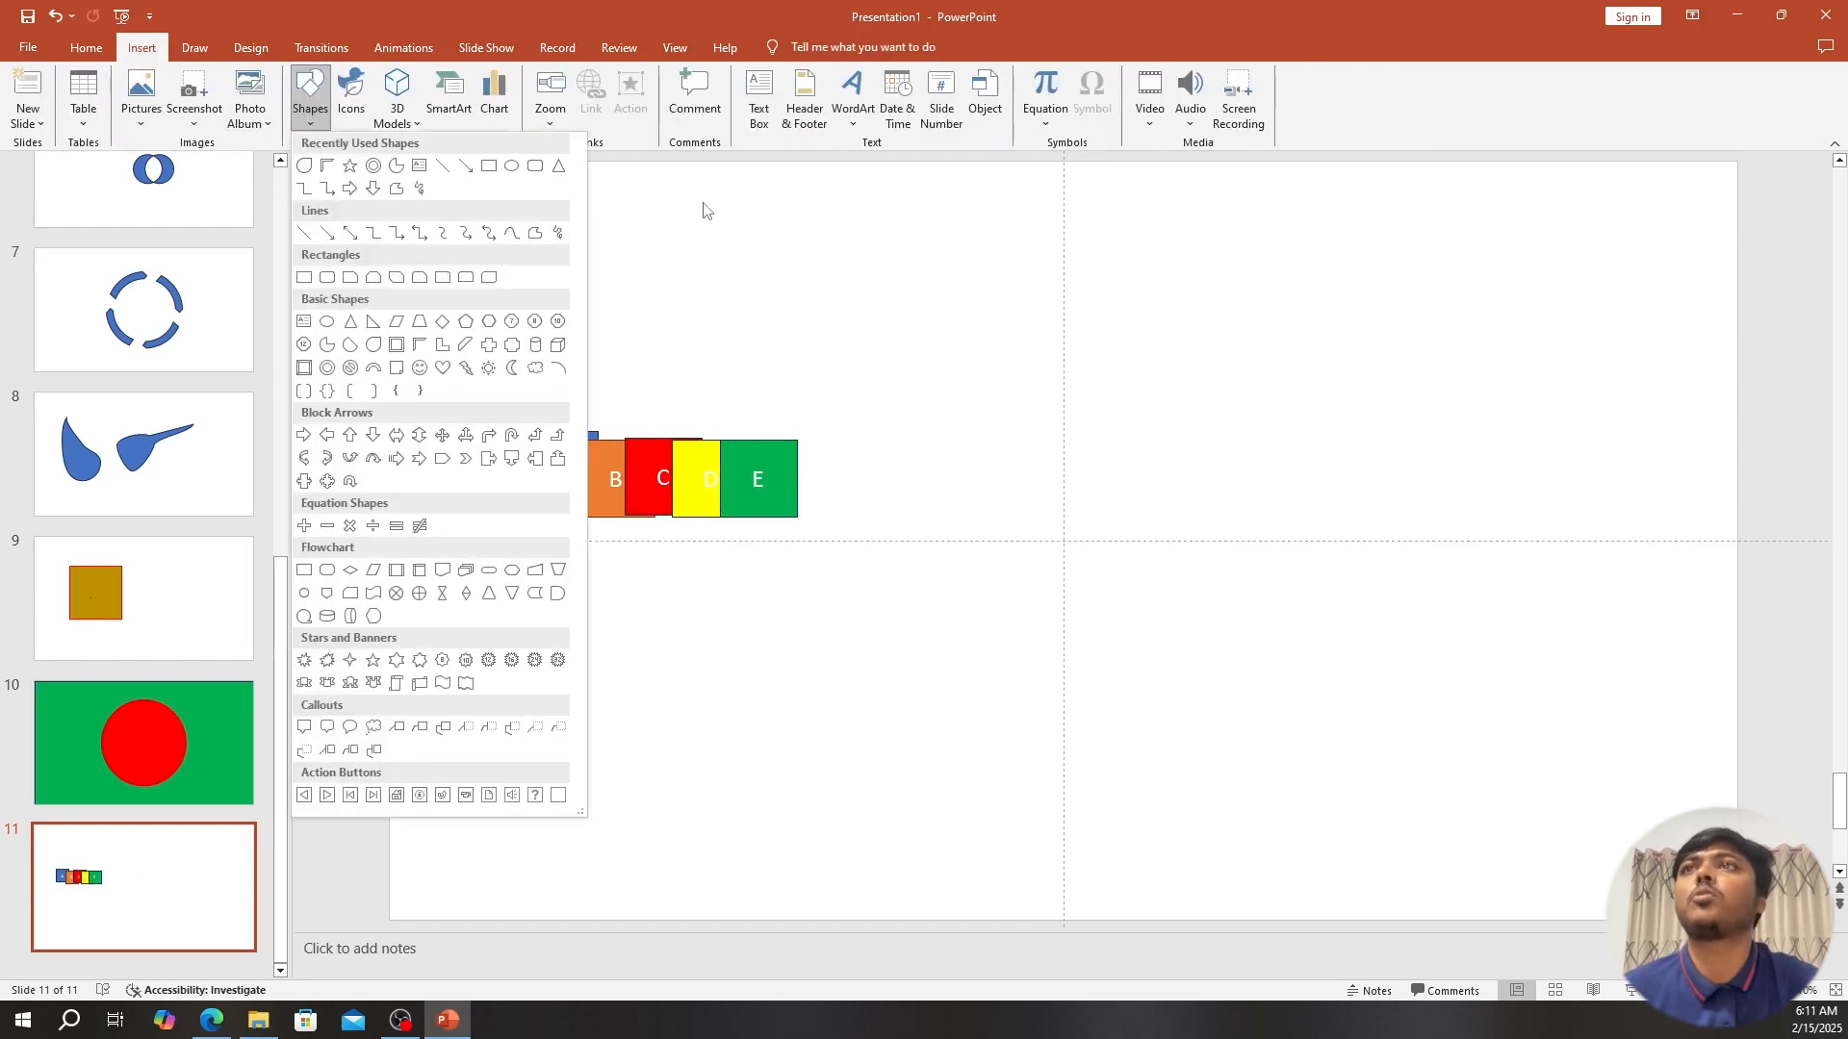
click(706, 210)
click(194, 49)
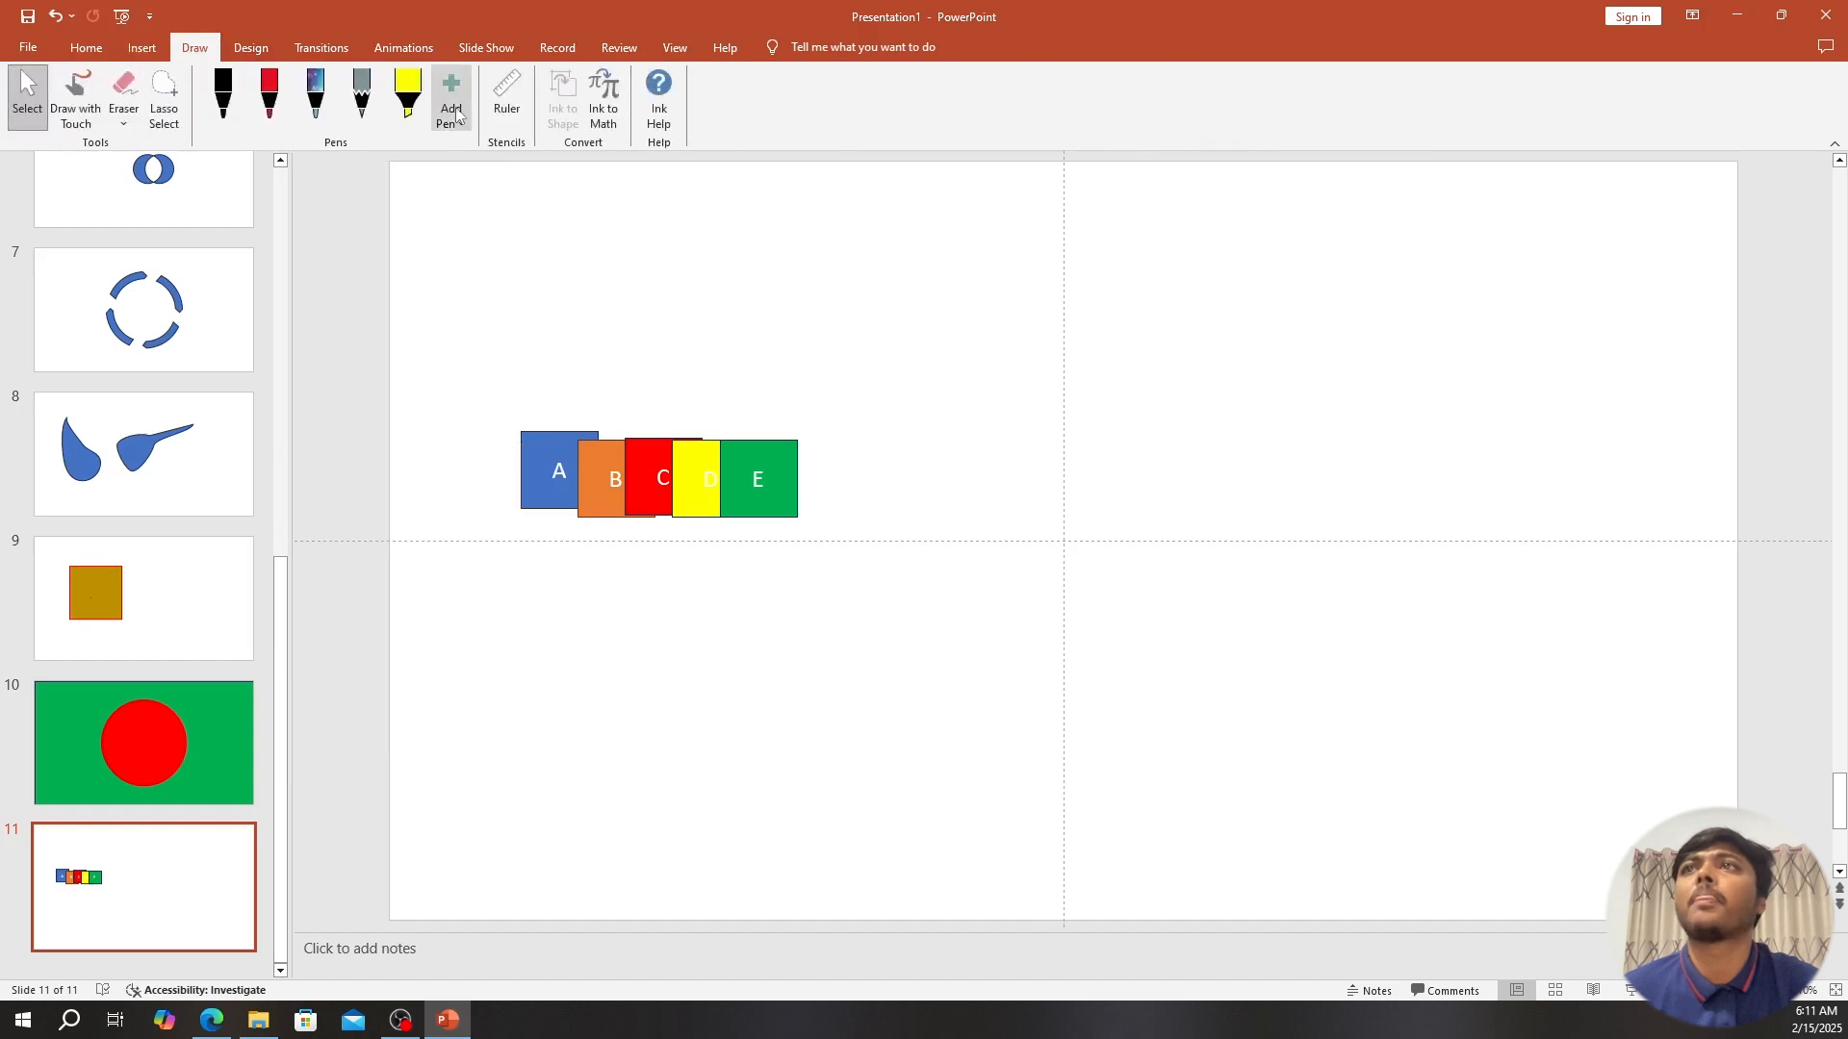
click(142, 48)
click(759, 101)
drag(1064, 344, 1185, 460)
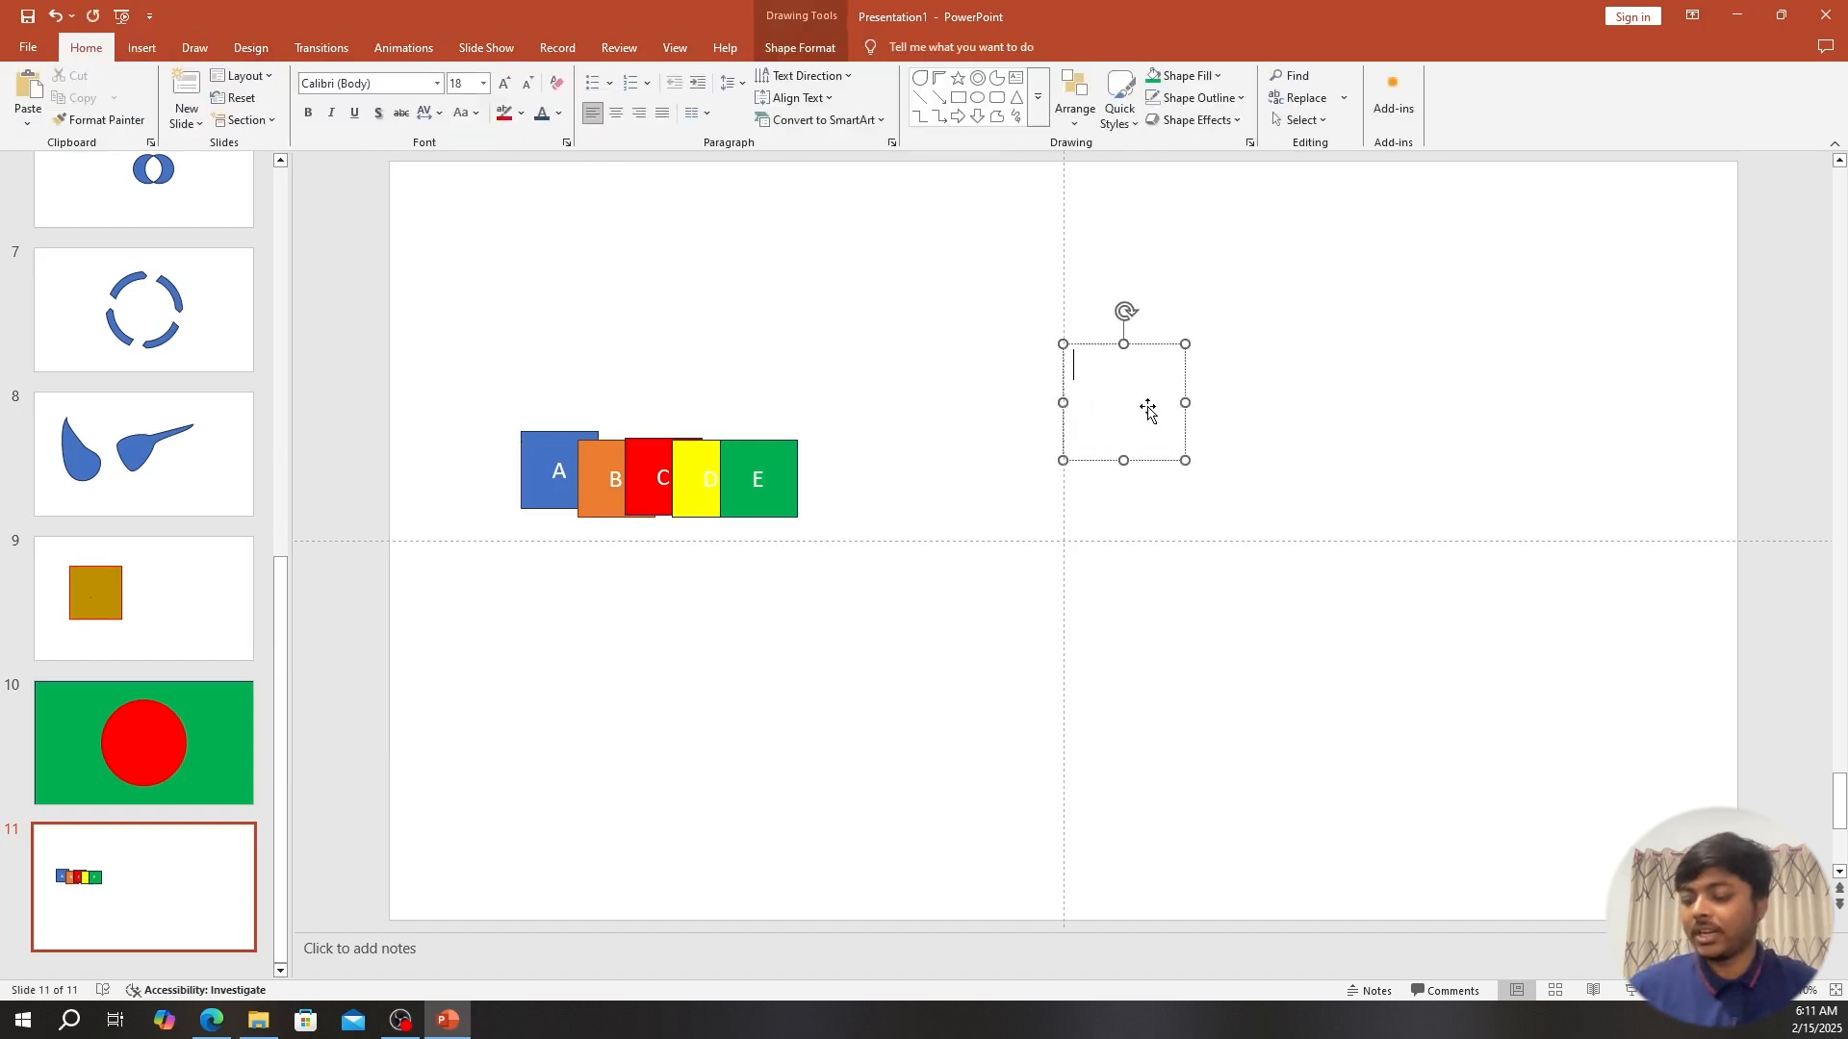
text(RAIHAN)
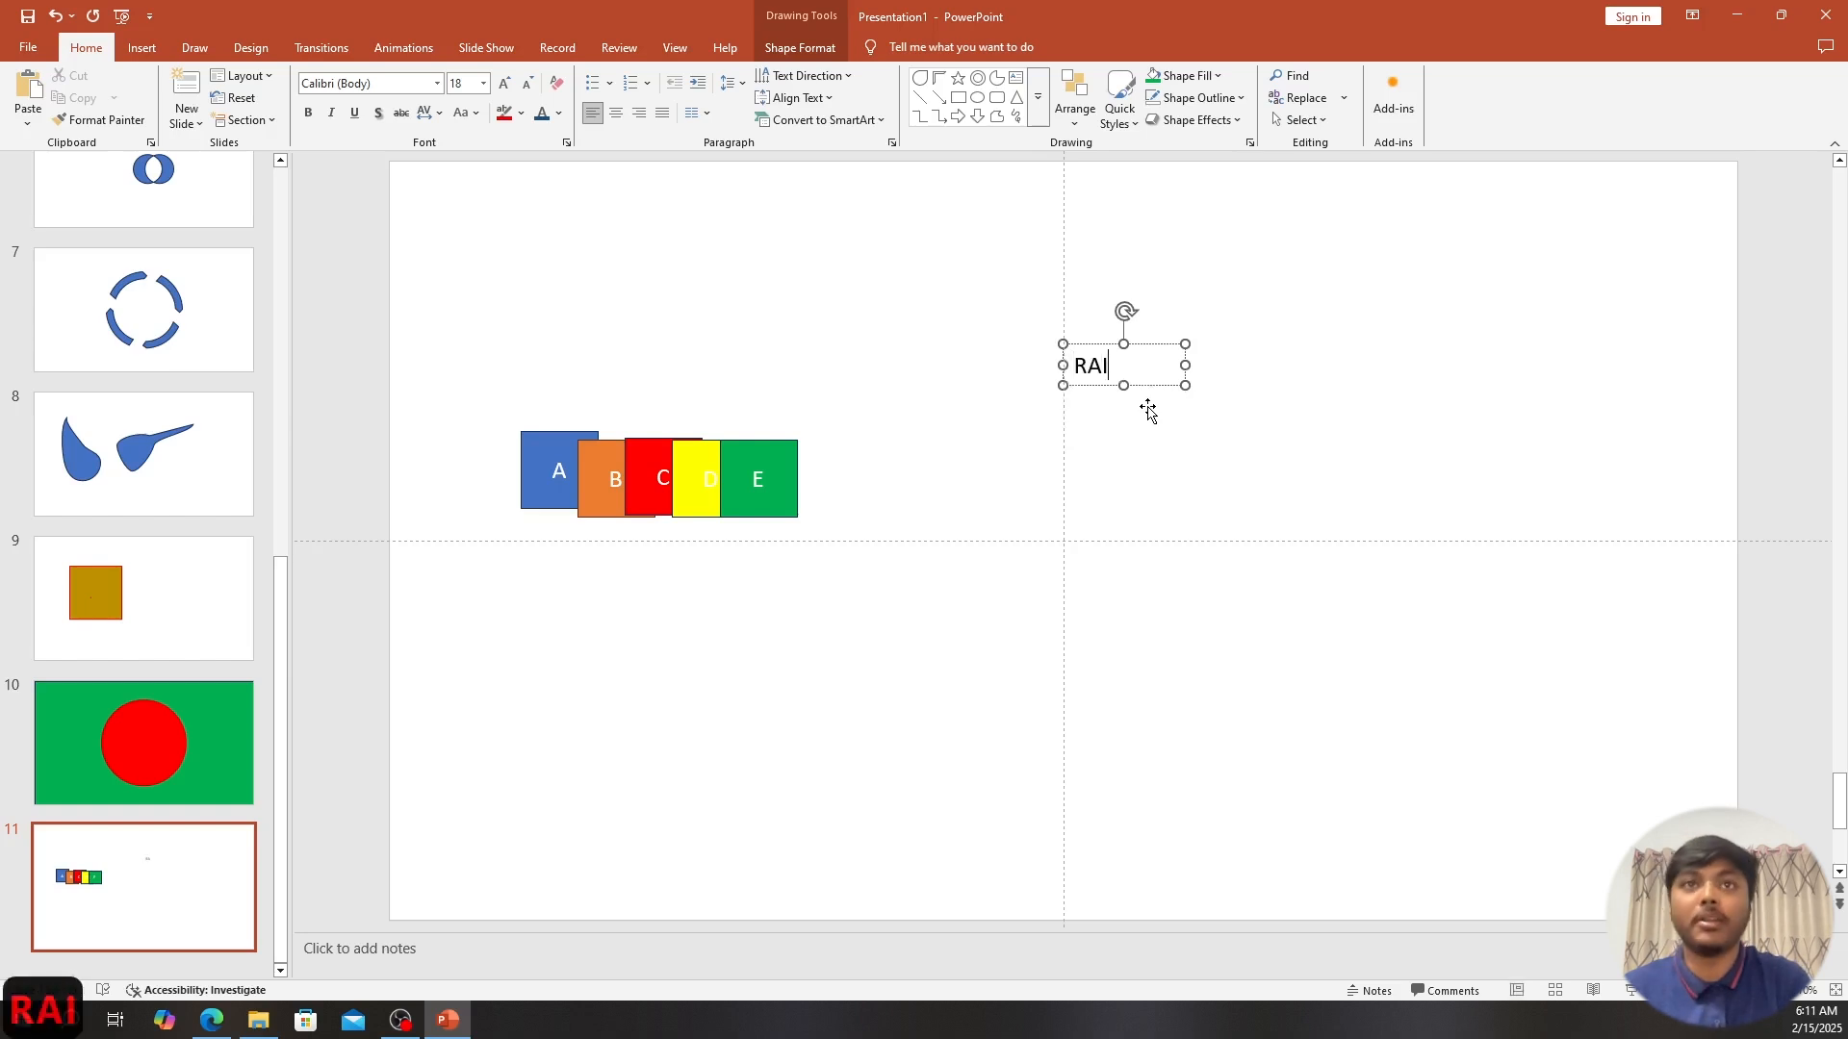
click(1596, 627)
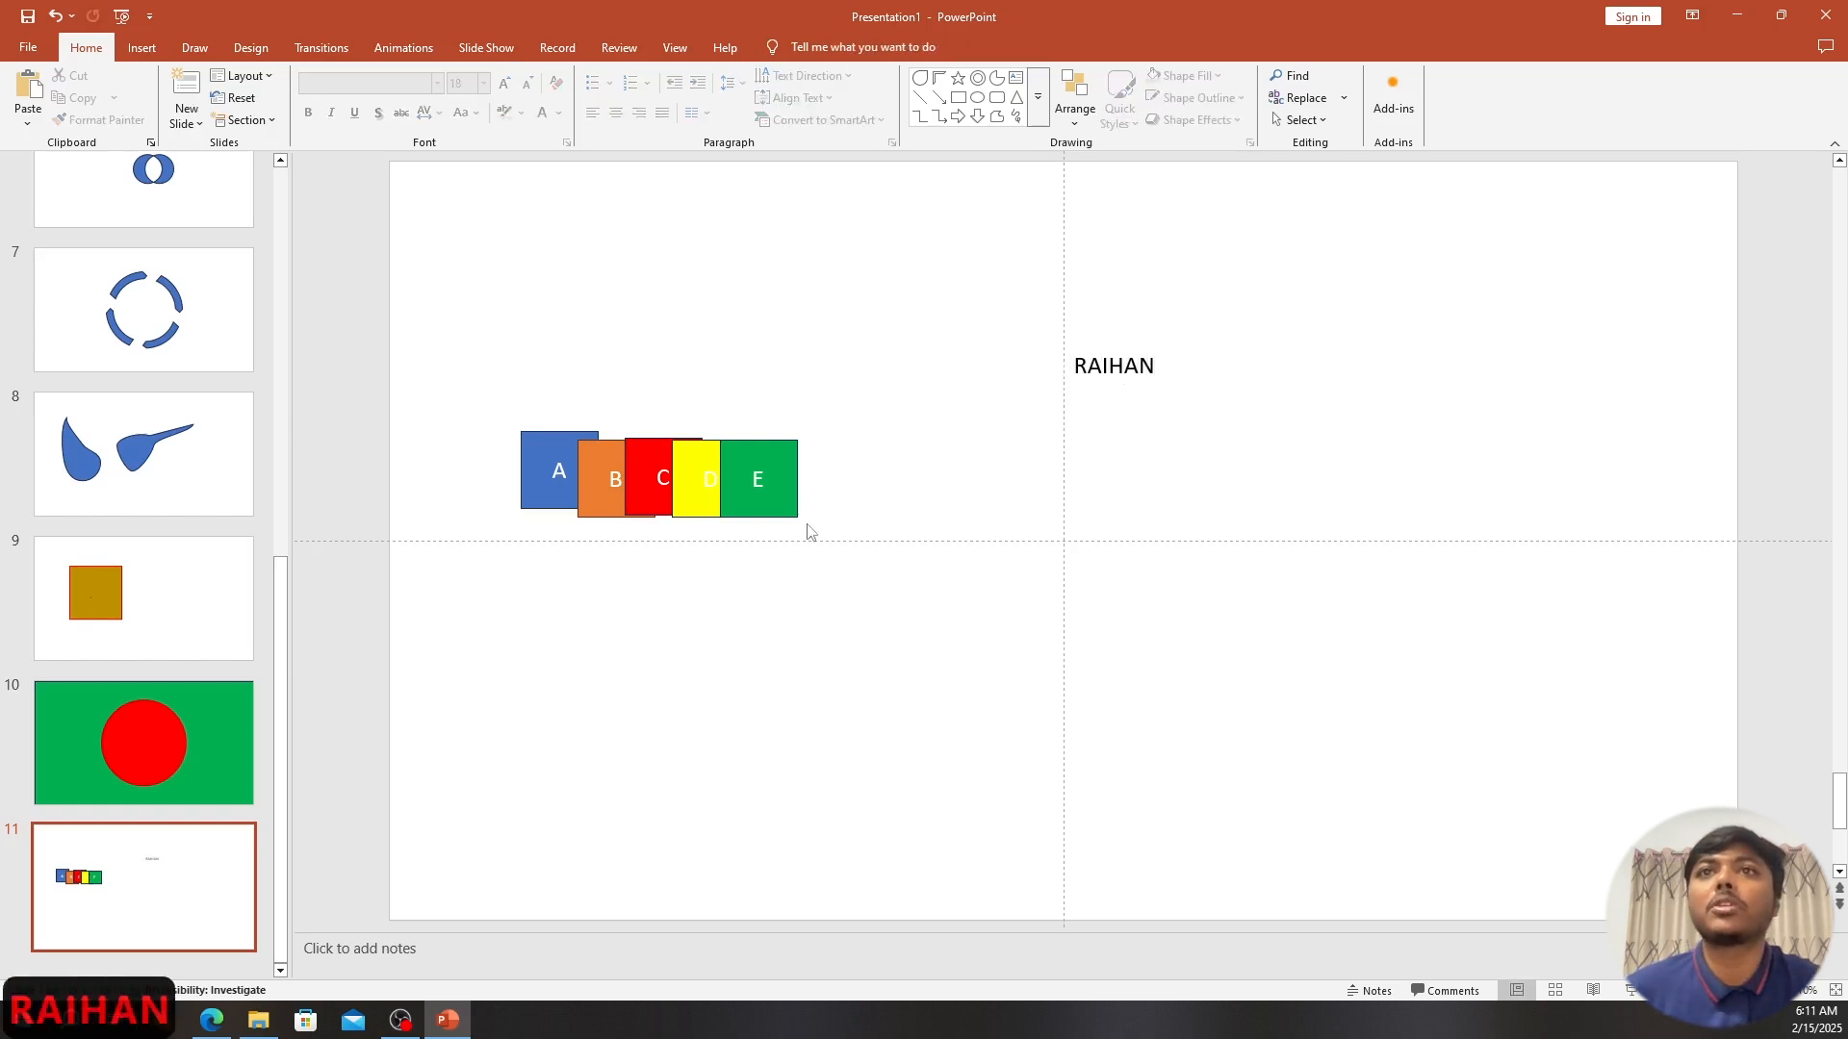
Move the name text box next to square E and delete it.
click(1120, 368)
drag(1147, 388, 900, 508)
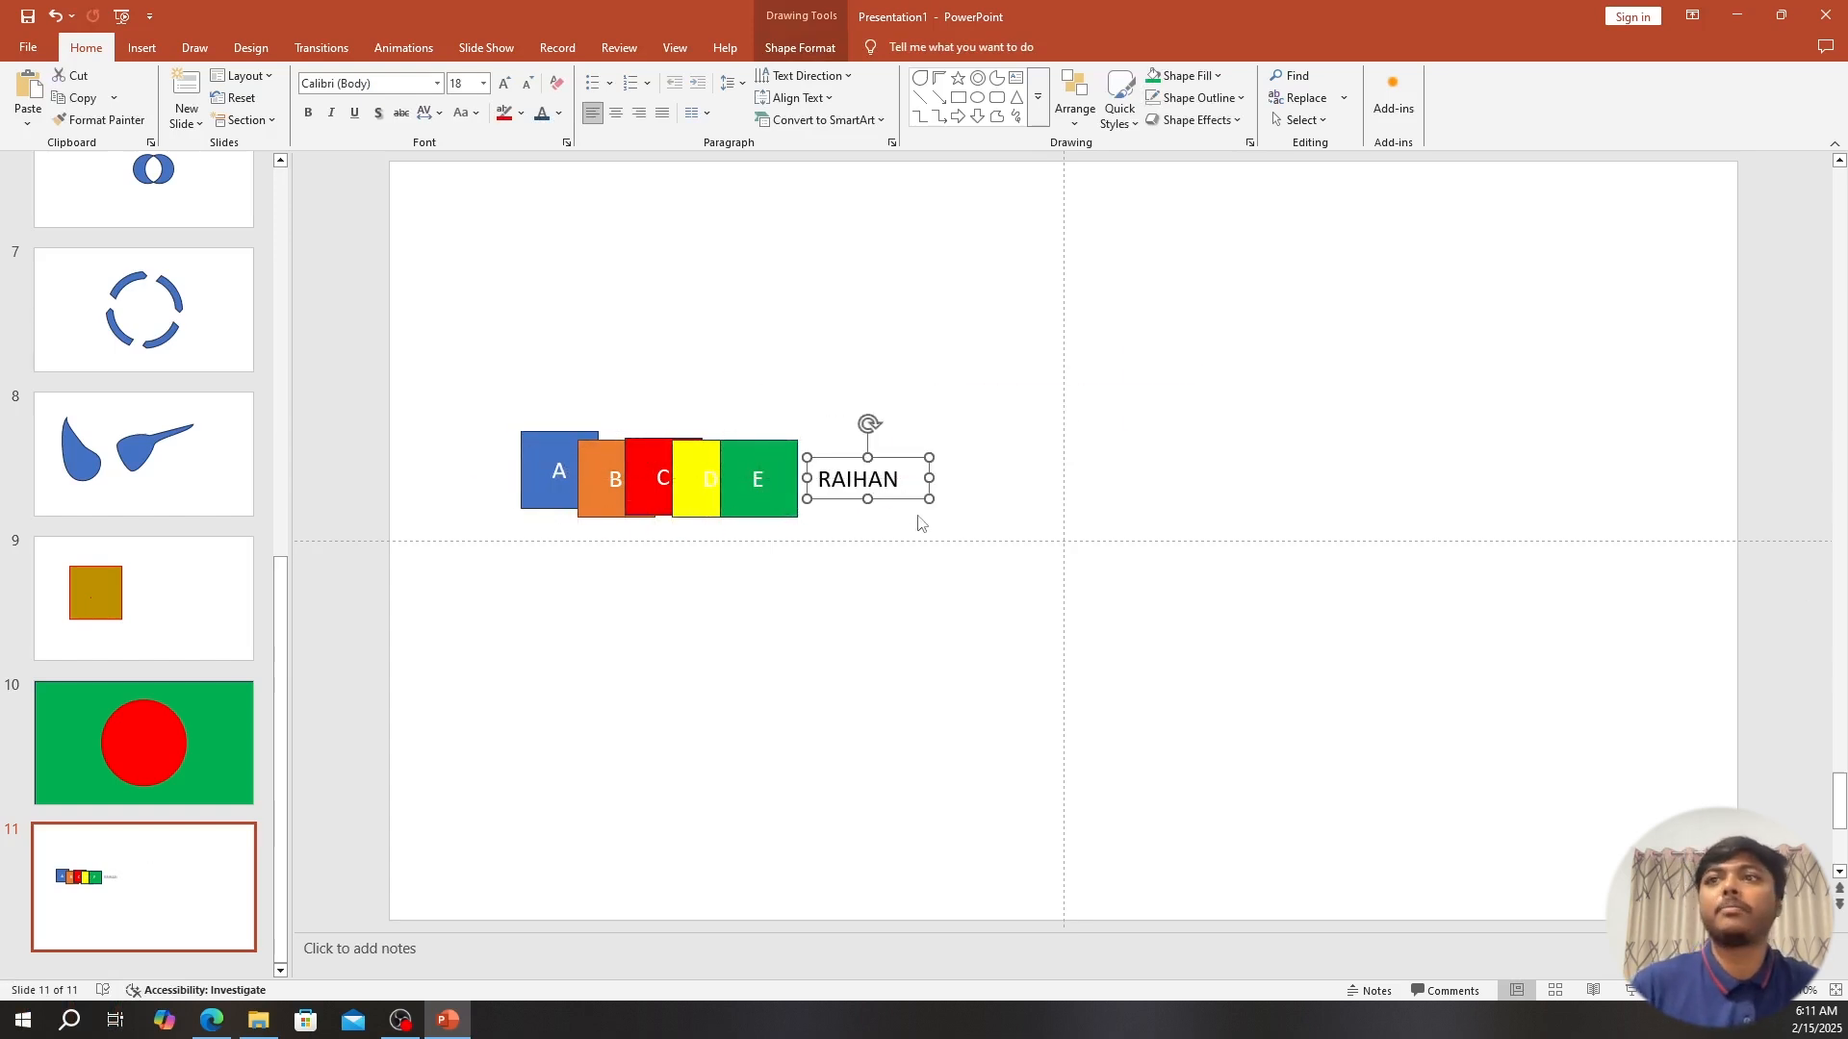
key(Delete)
Delete the red circle and the green background rectangle from slide 10.
click(216, 725)
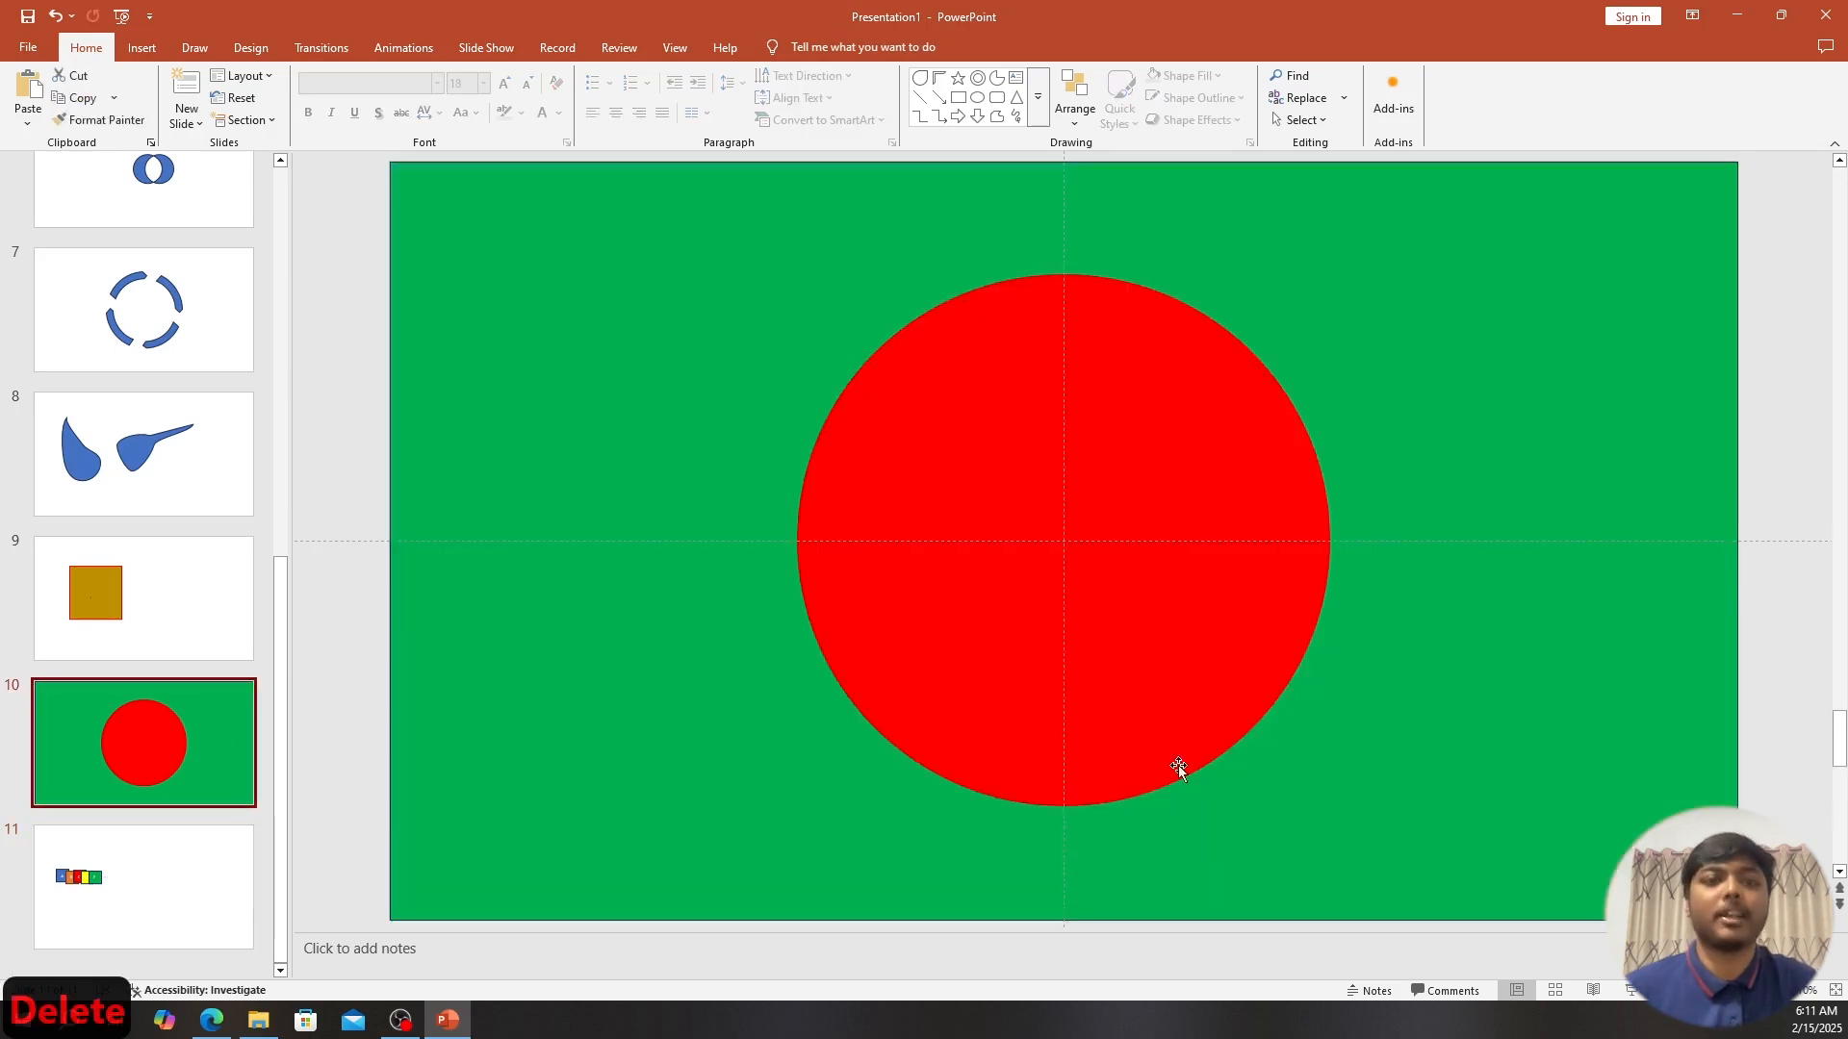
click(1161, 722)
key(Delete)
click(973, 659)
key(Delete)
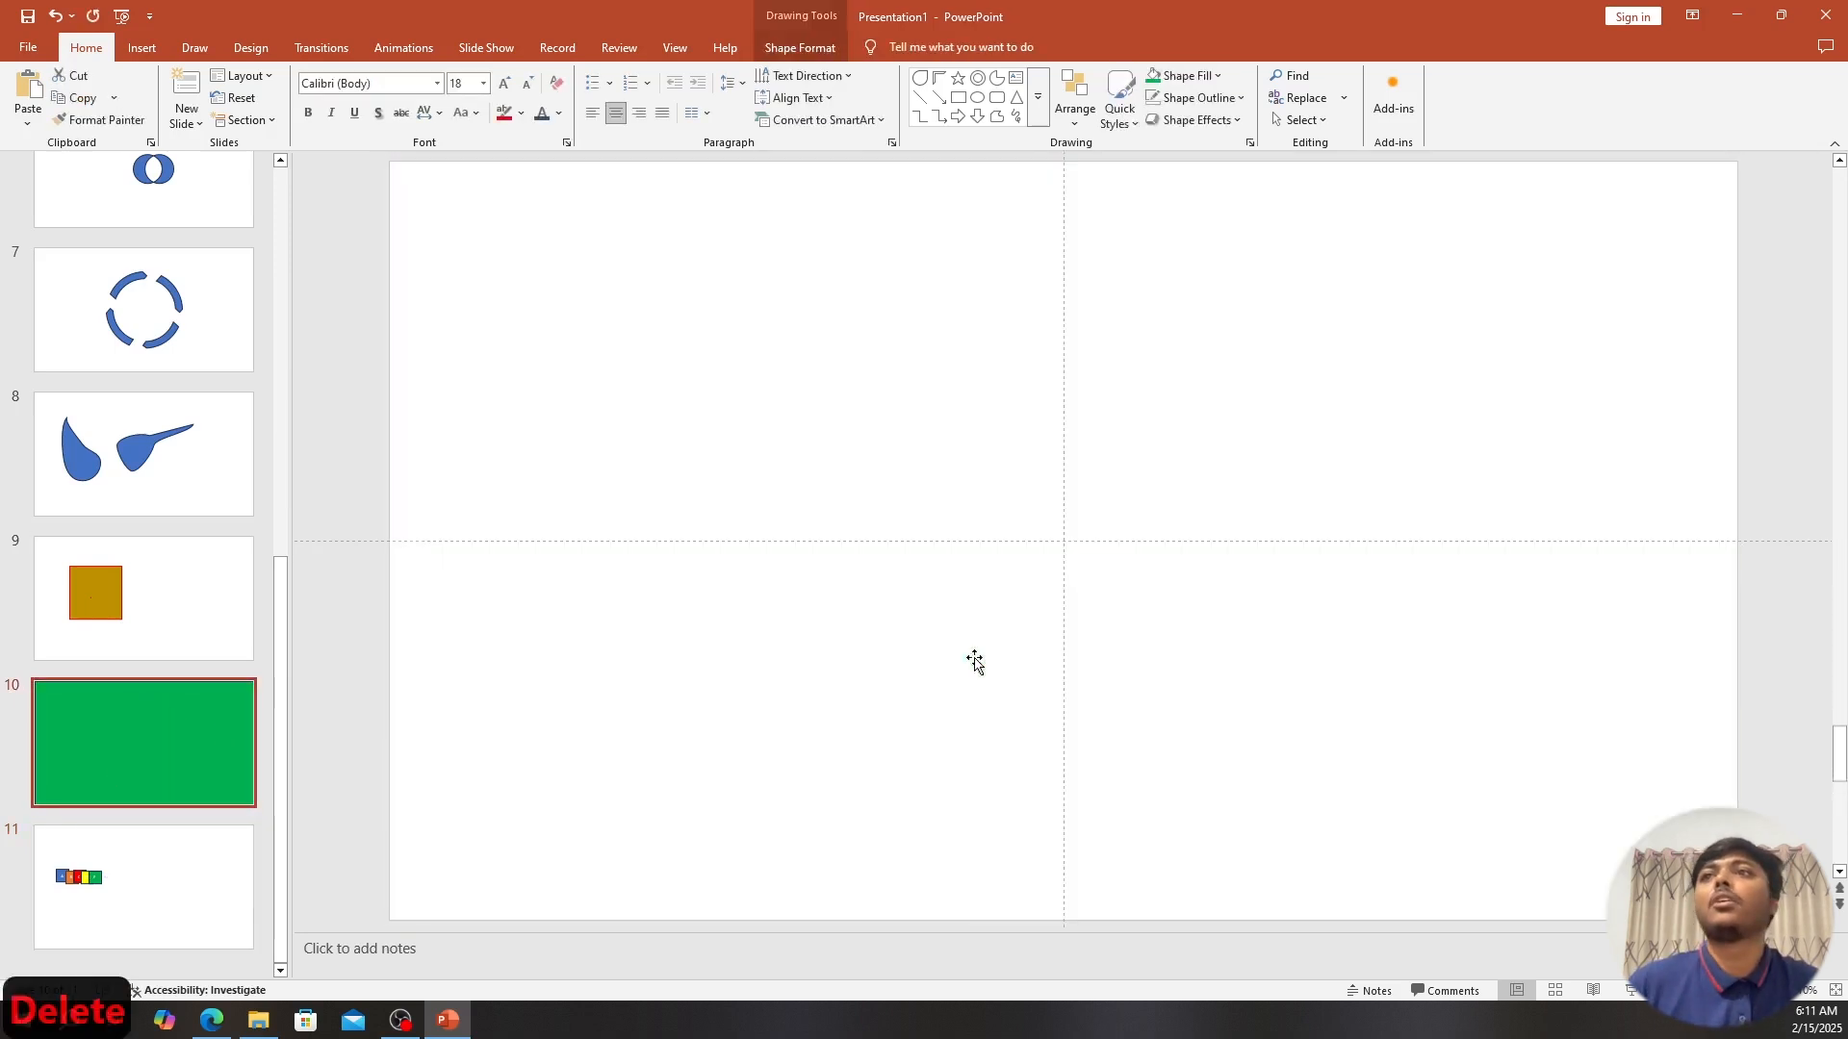
Draw a circle about 4.38 inches in diameter centred on slide 10's guides and fill it with red.
click(142, 47)
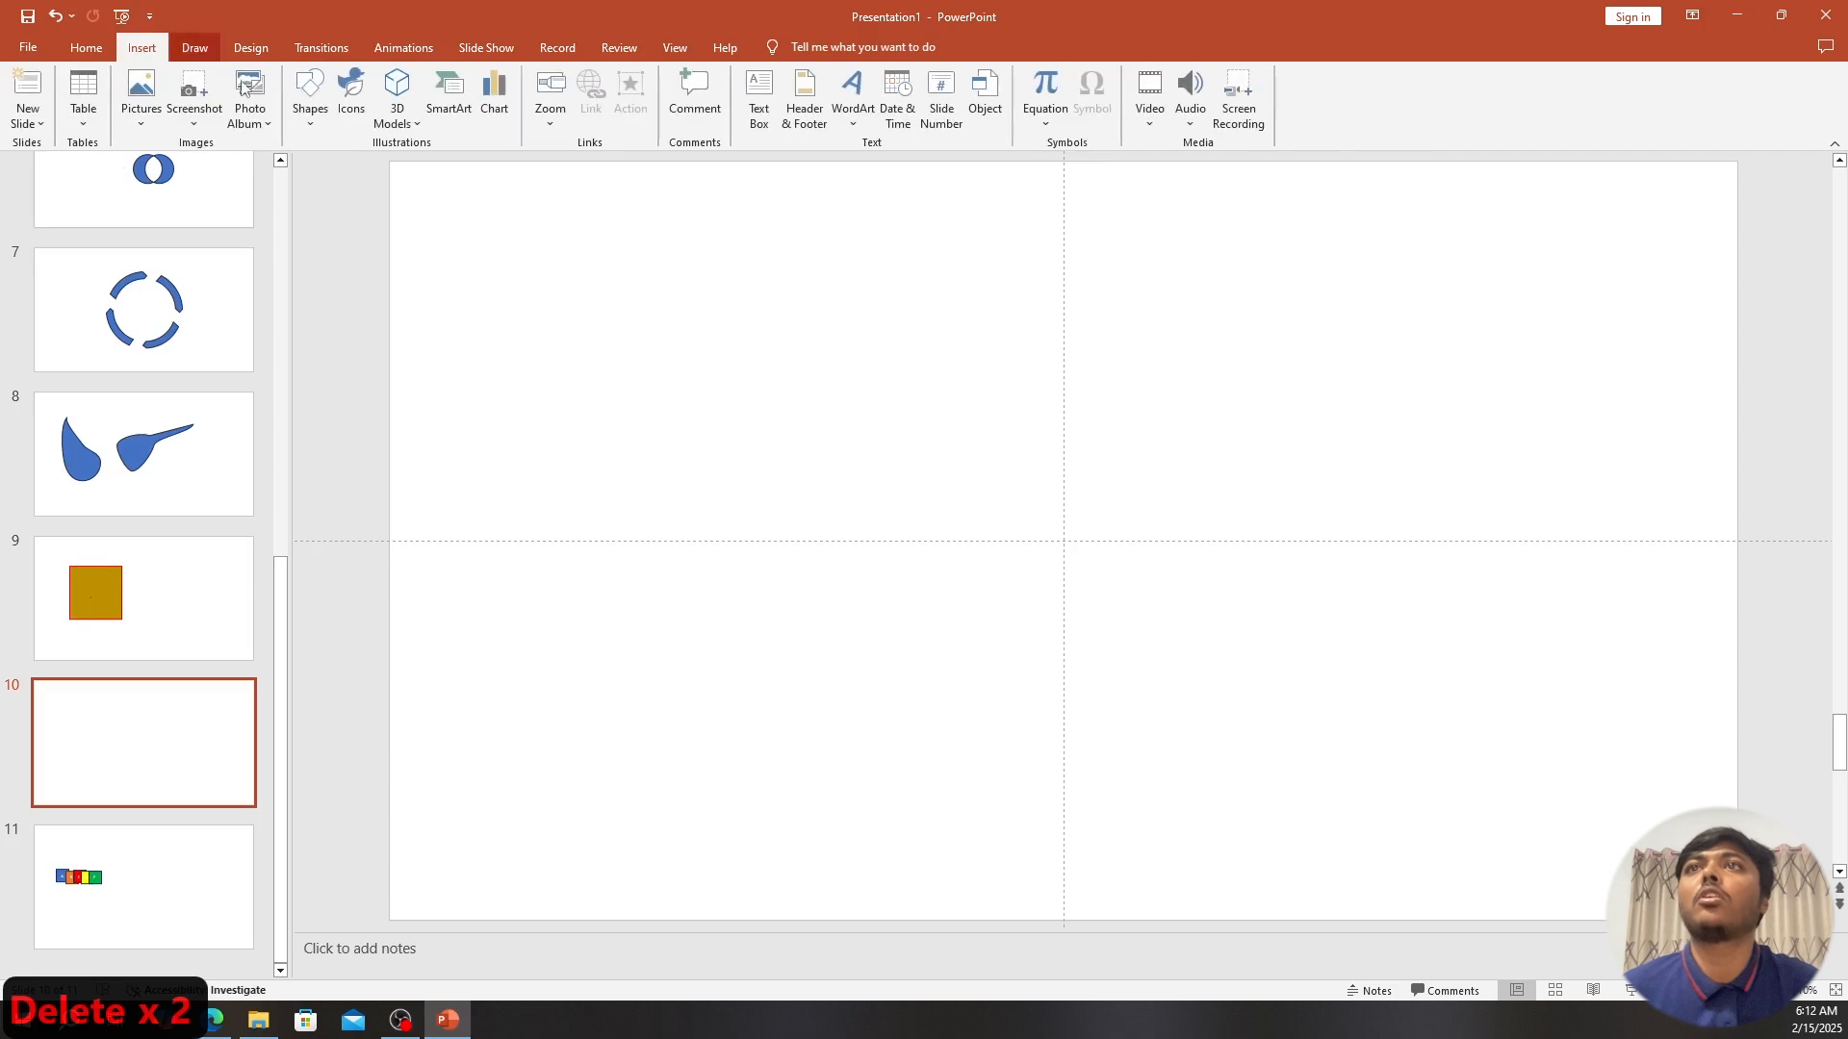
click(309, 120)
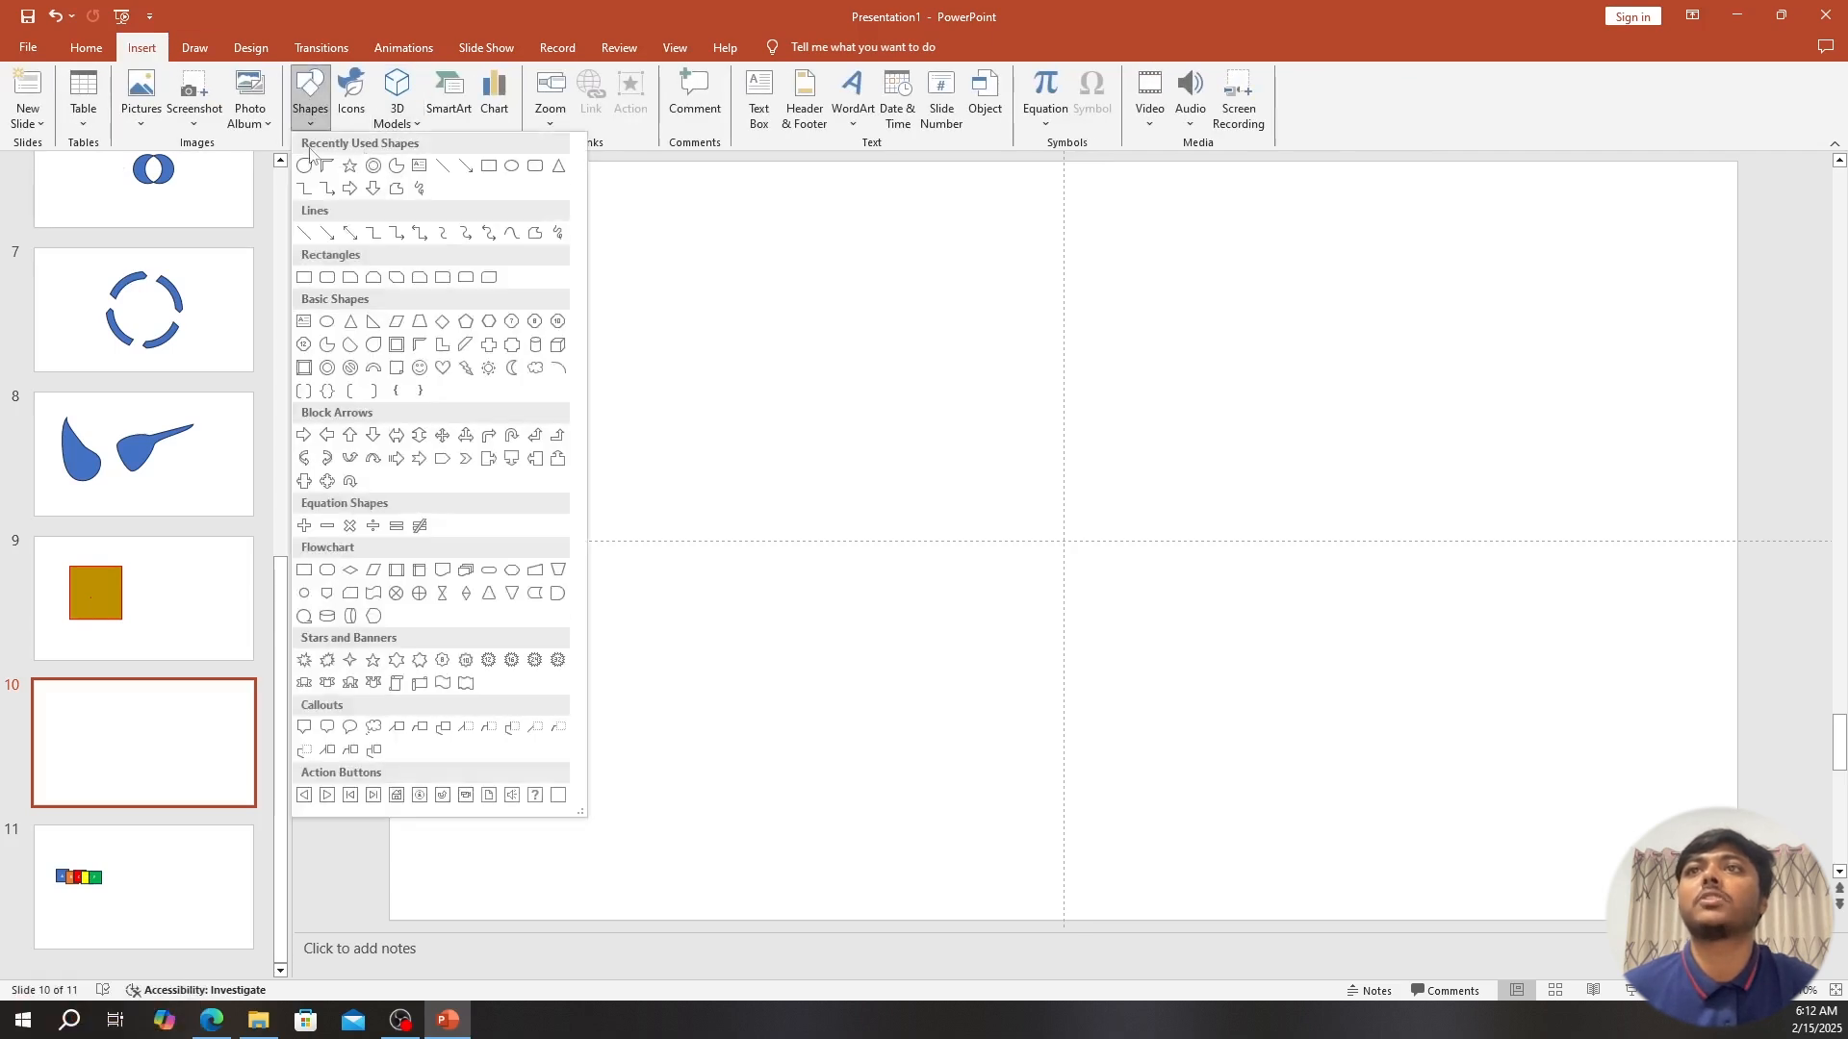
click(328, 321)
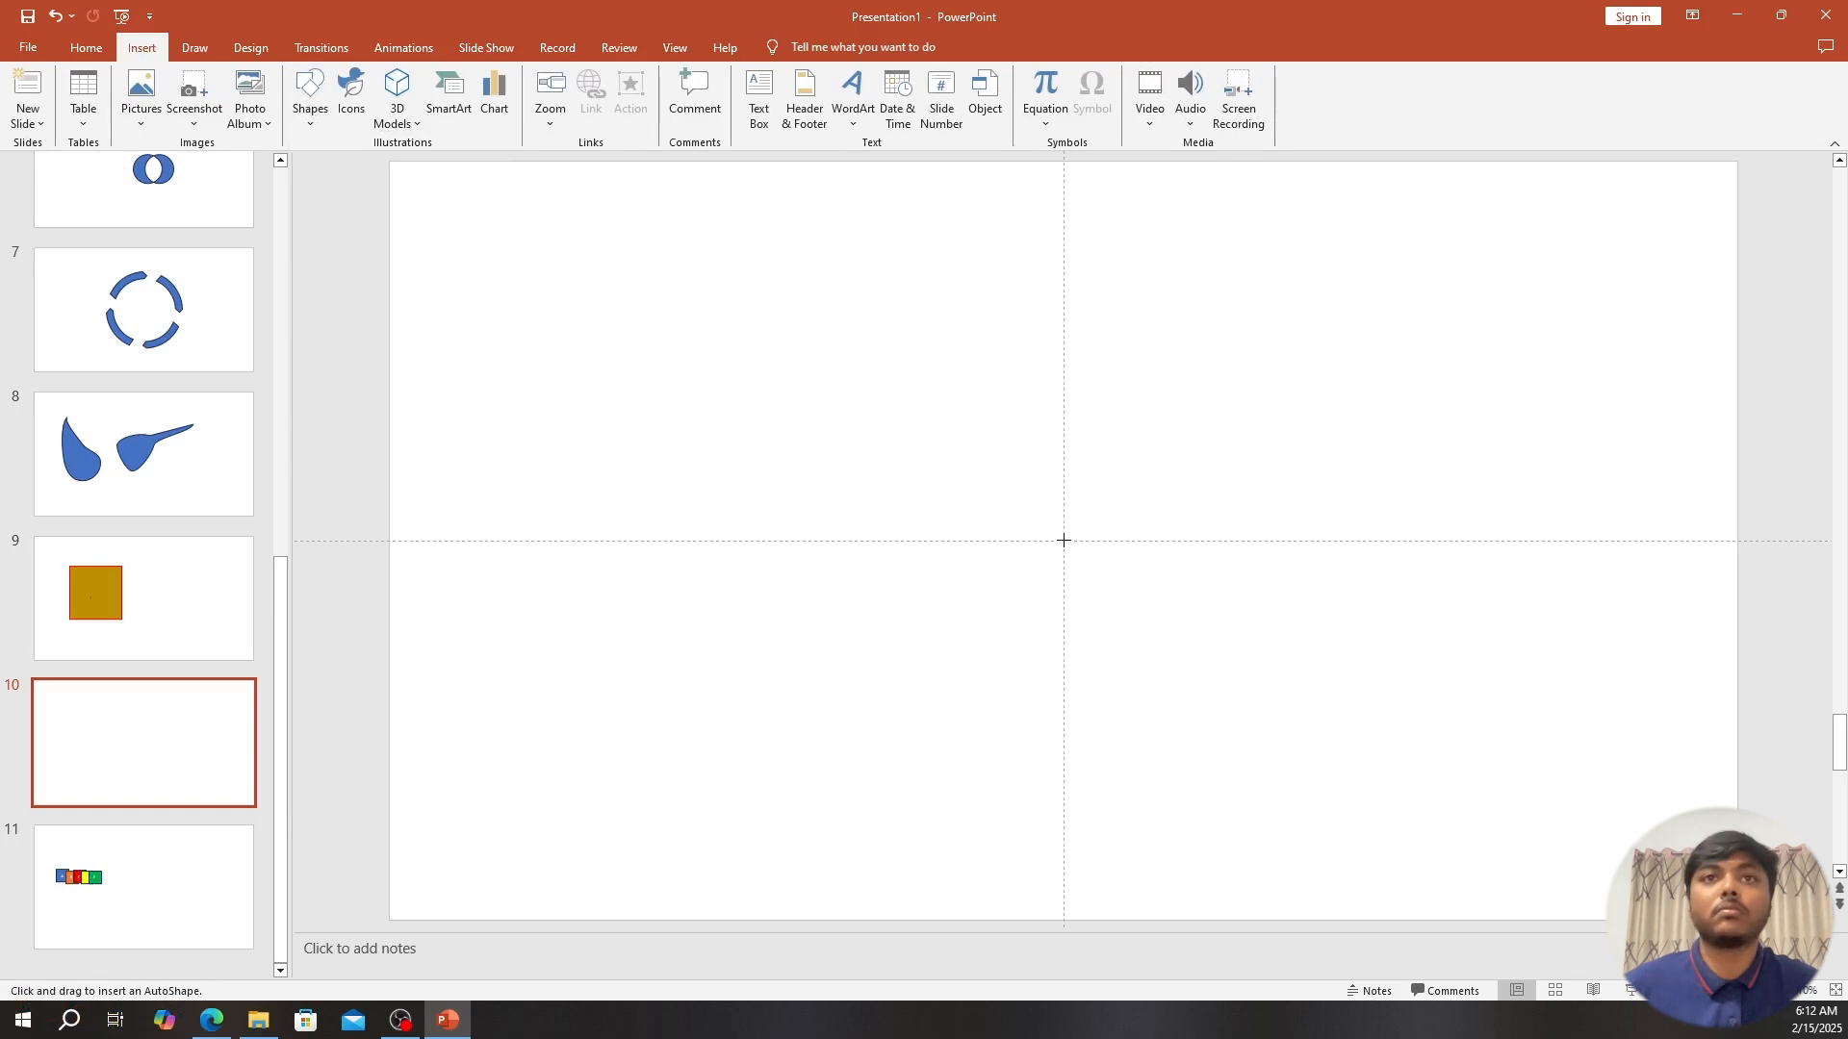
drag(1061, 519, 961, 320)
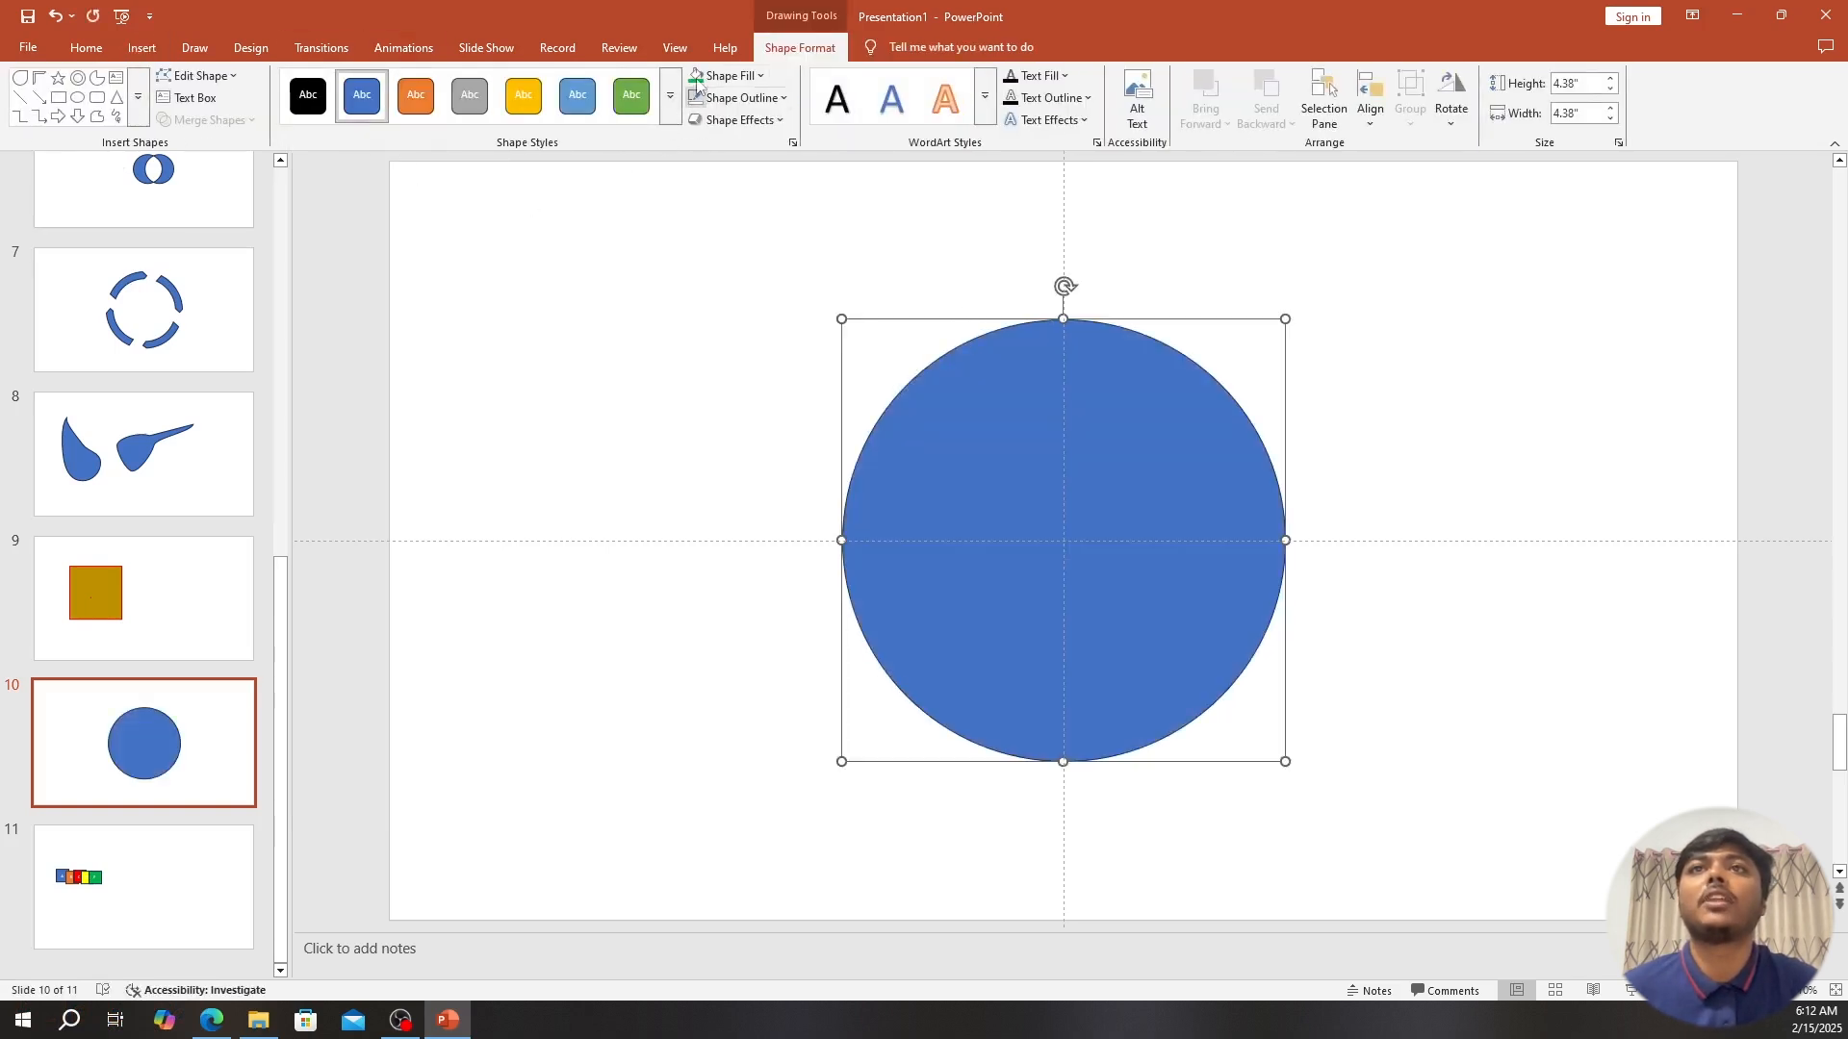
click(720, 79)
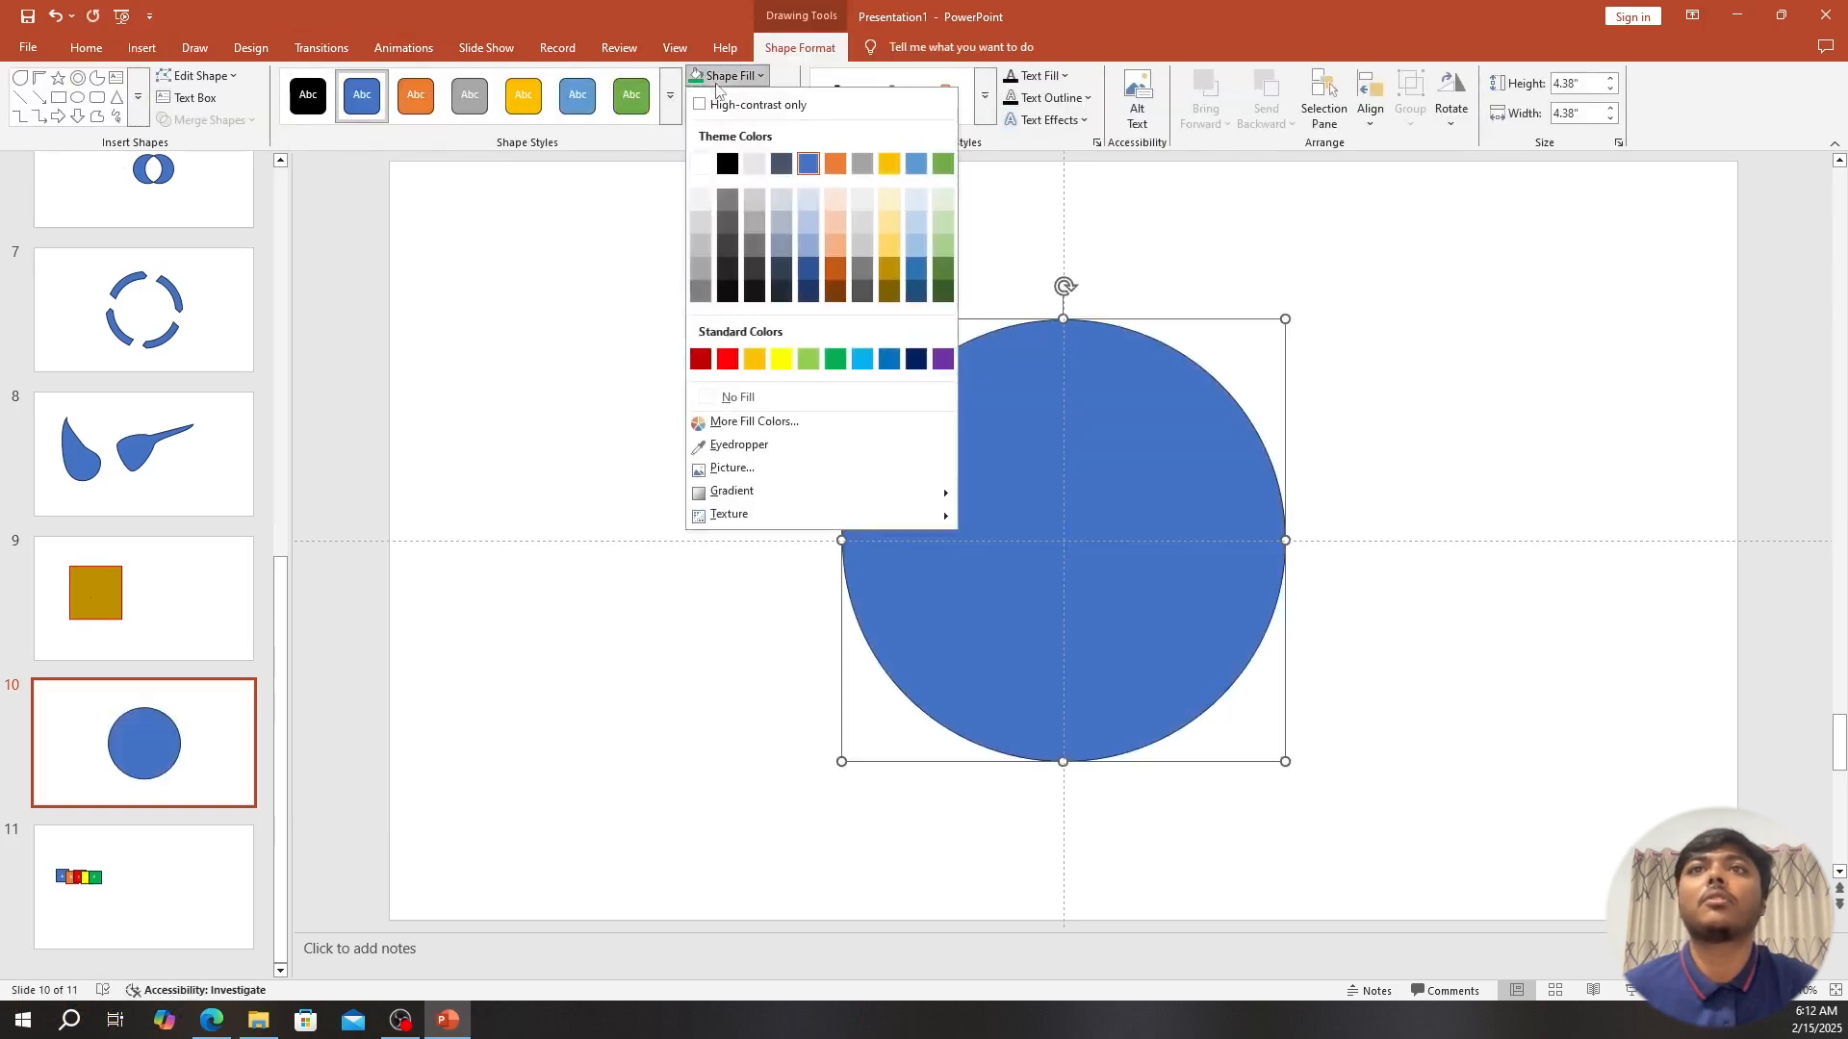
click(727, 360)
click(727, 405)
Draw a 13.33 by 7.5 inch rectangle covering the whole of slide 10 and fill it with green.
click(143, 47)
click(310, 96)
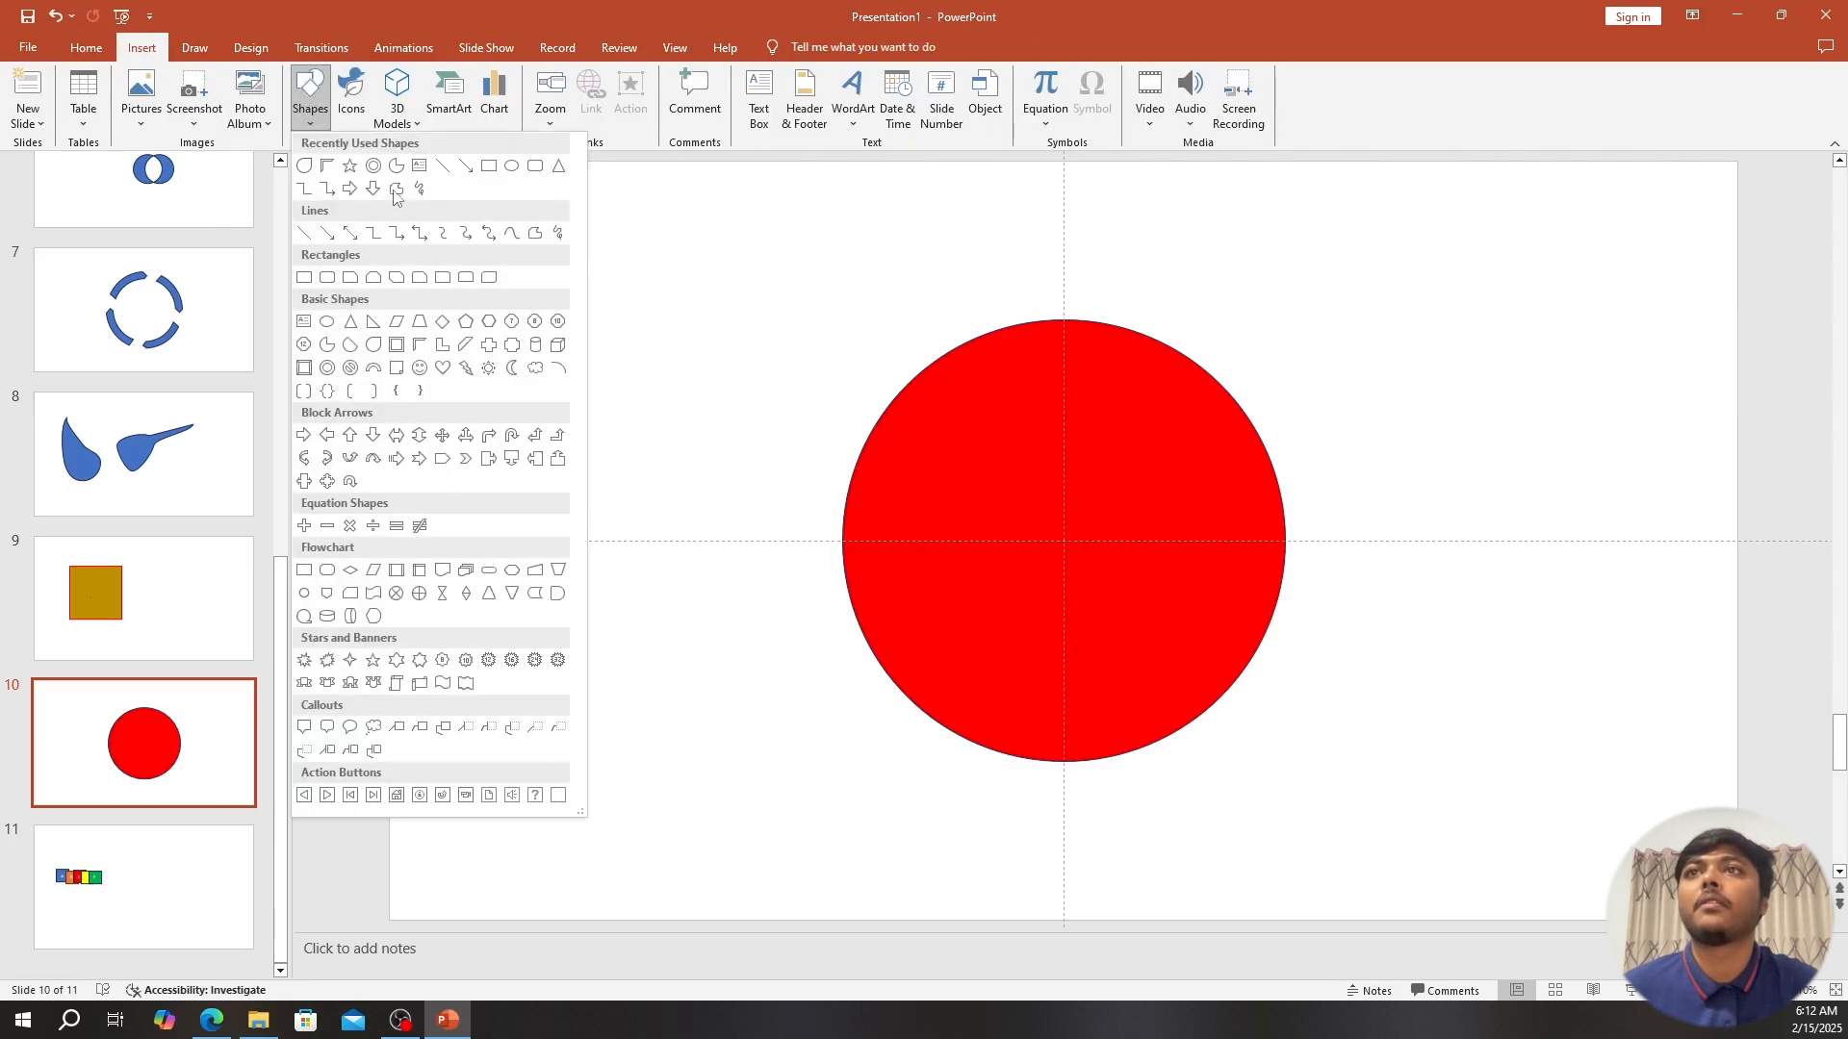
click(304, 277)
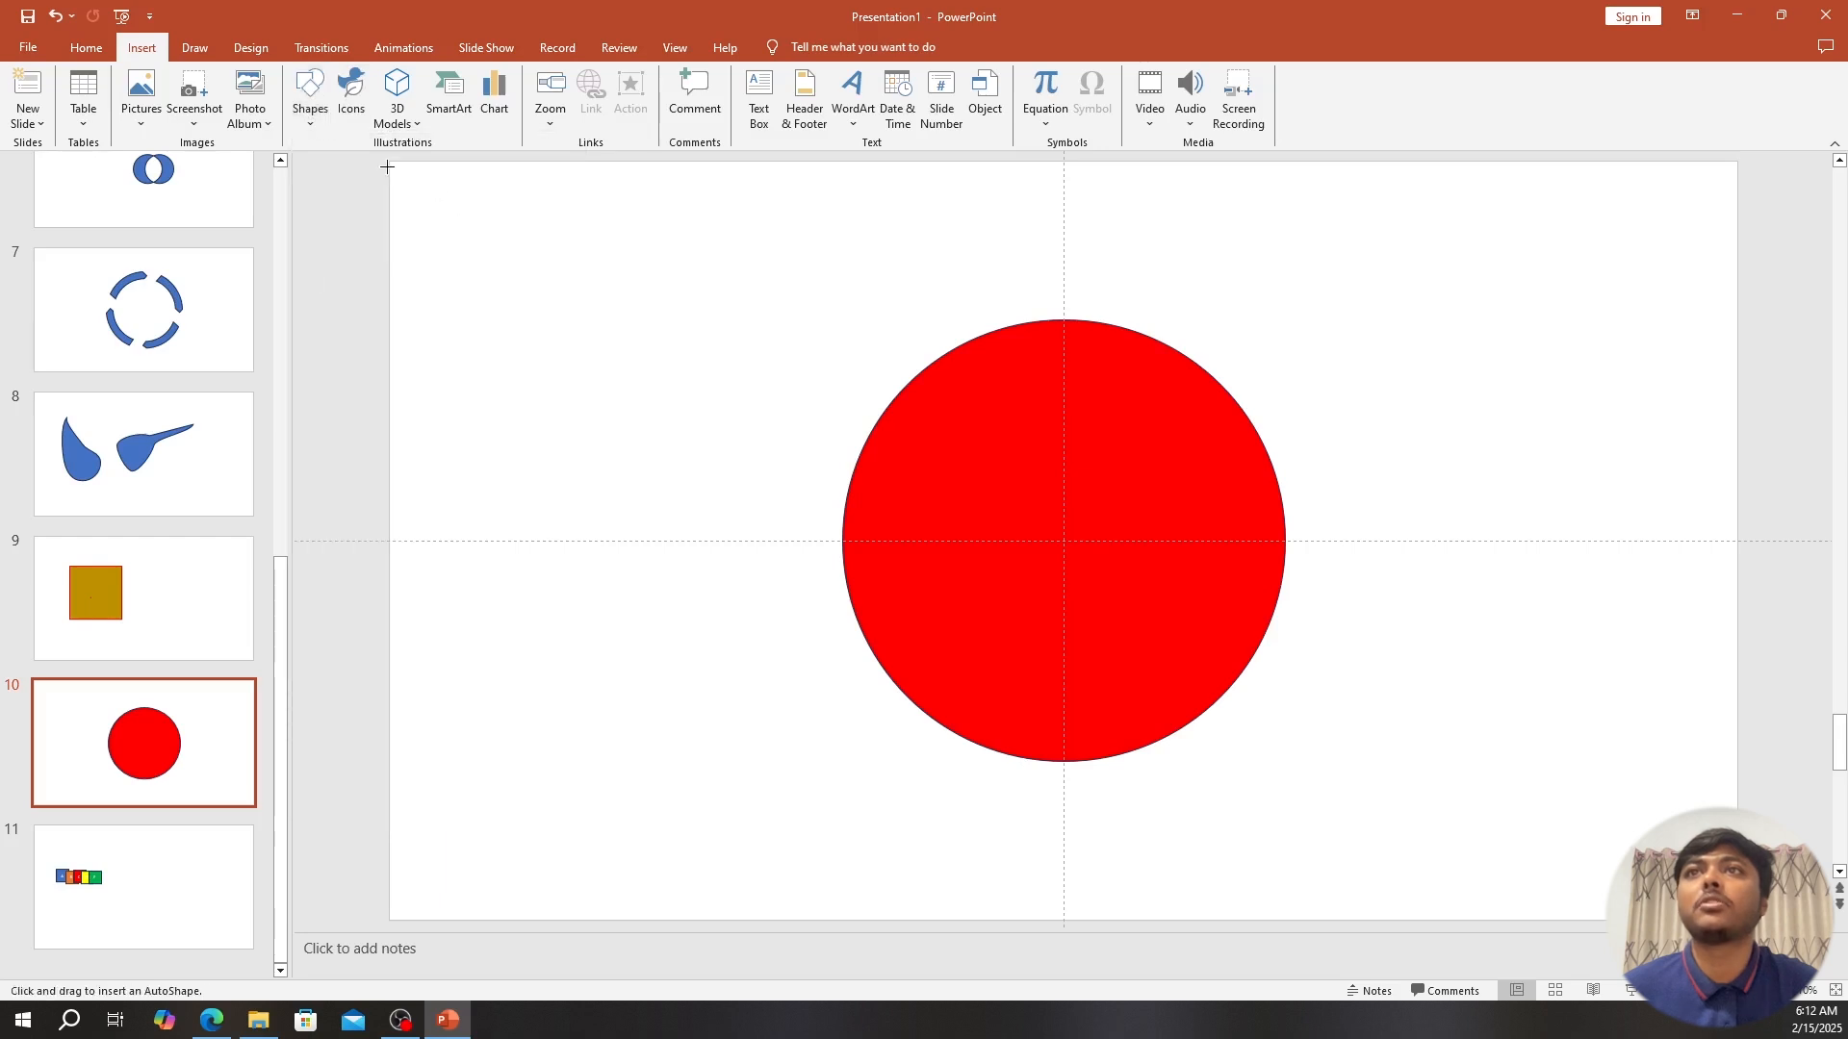
drag(391, 162, 1738, 917)
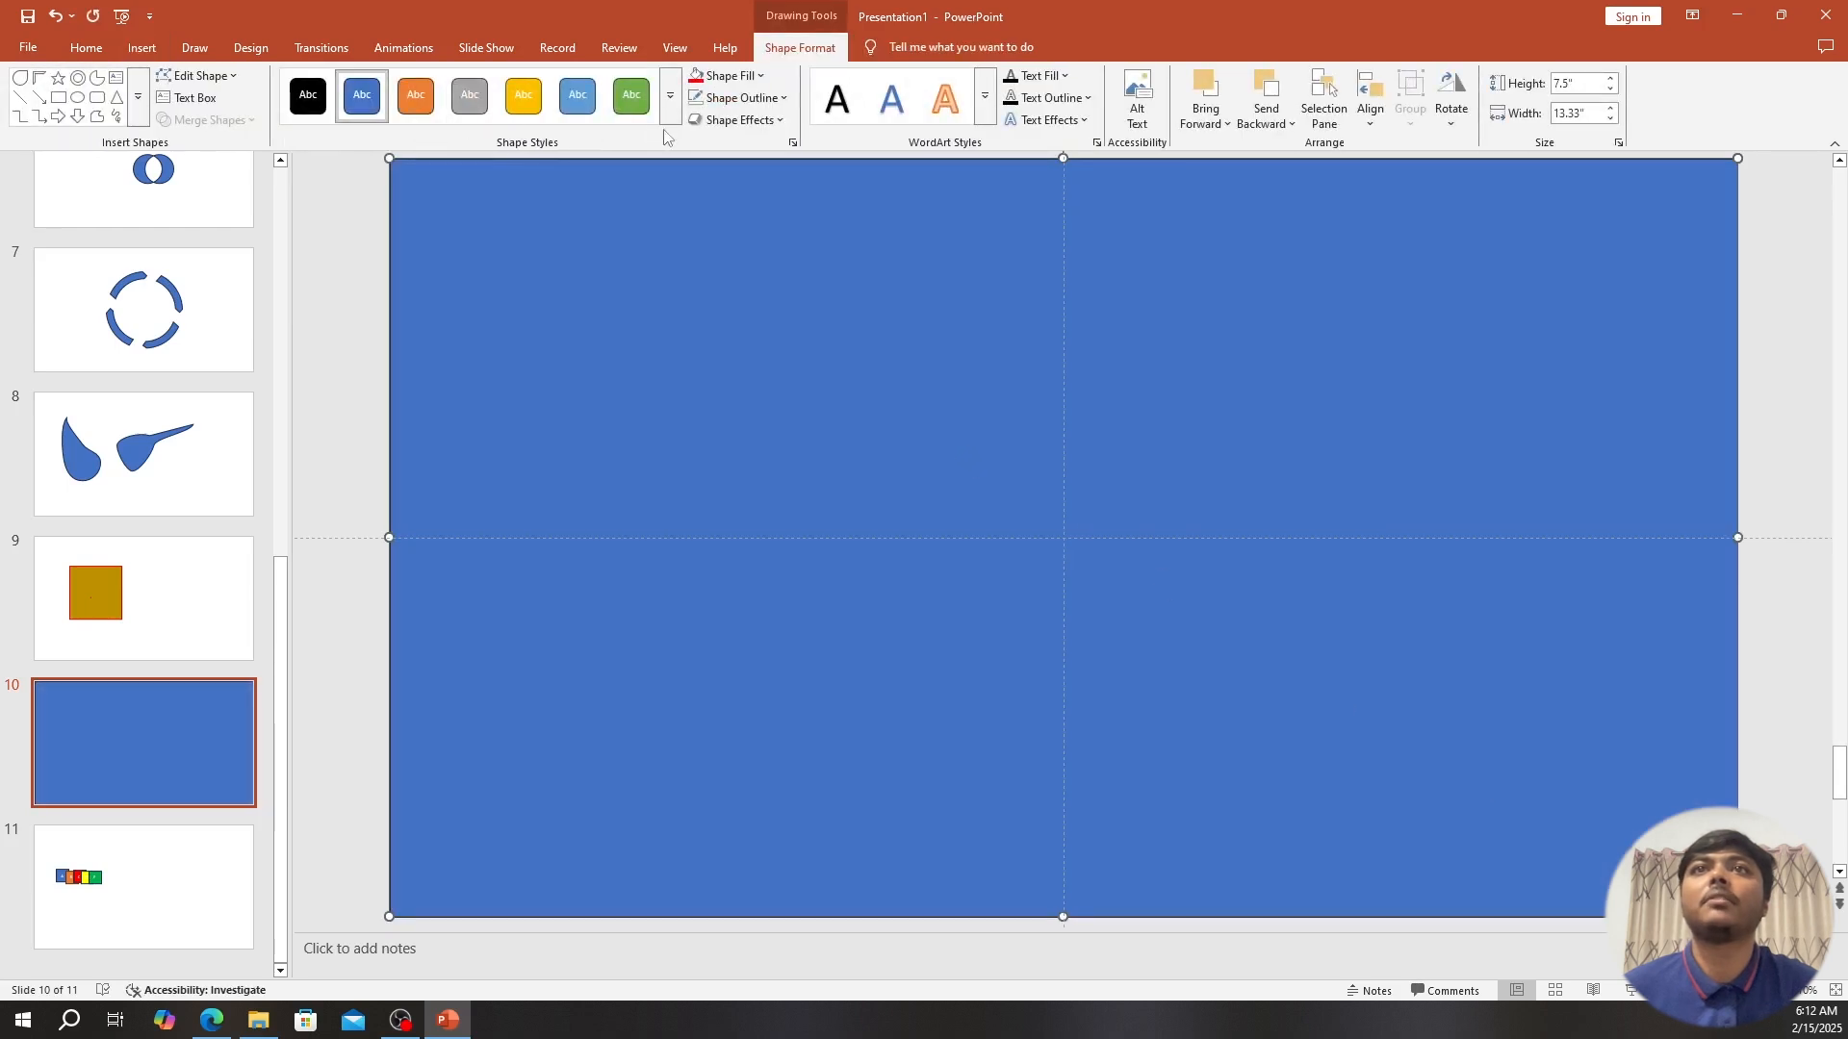
click(767, 78)
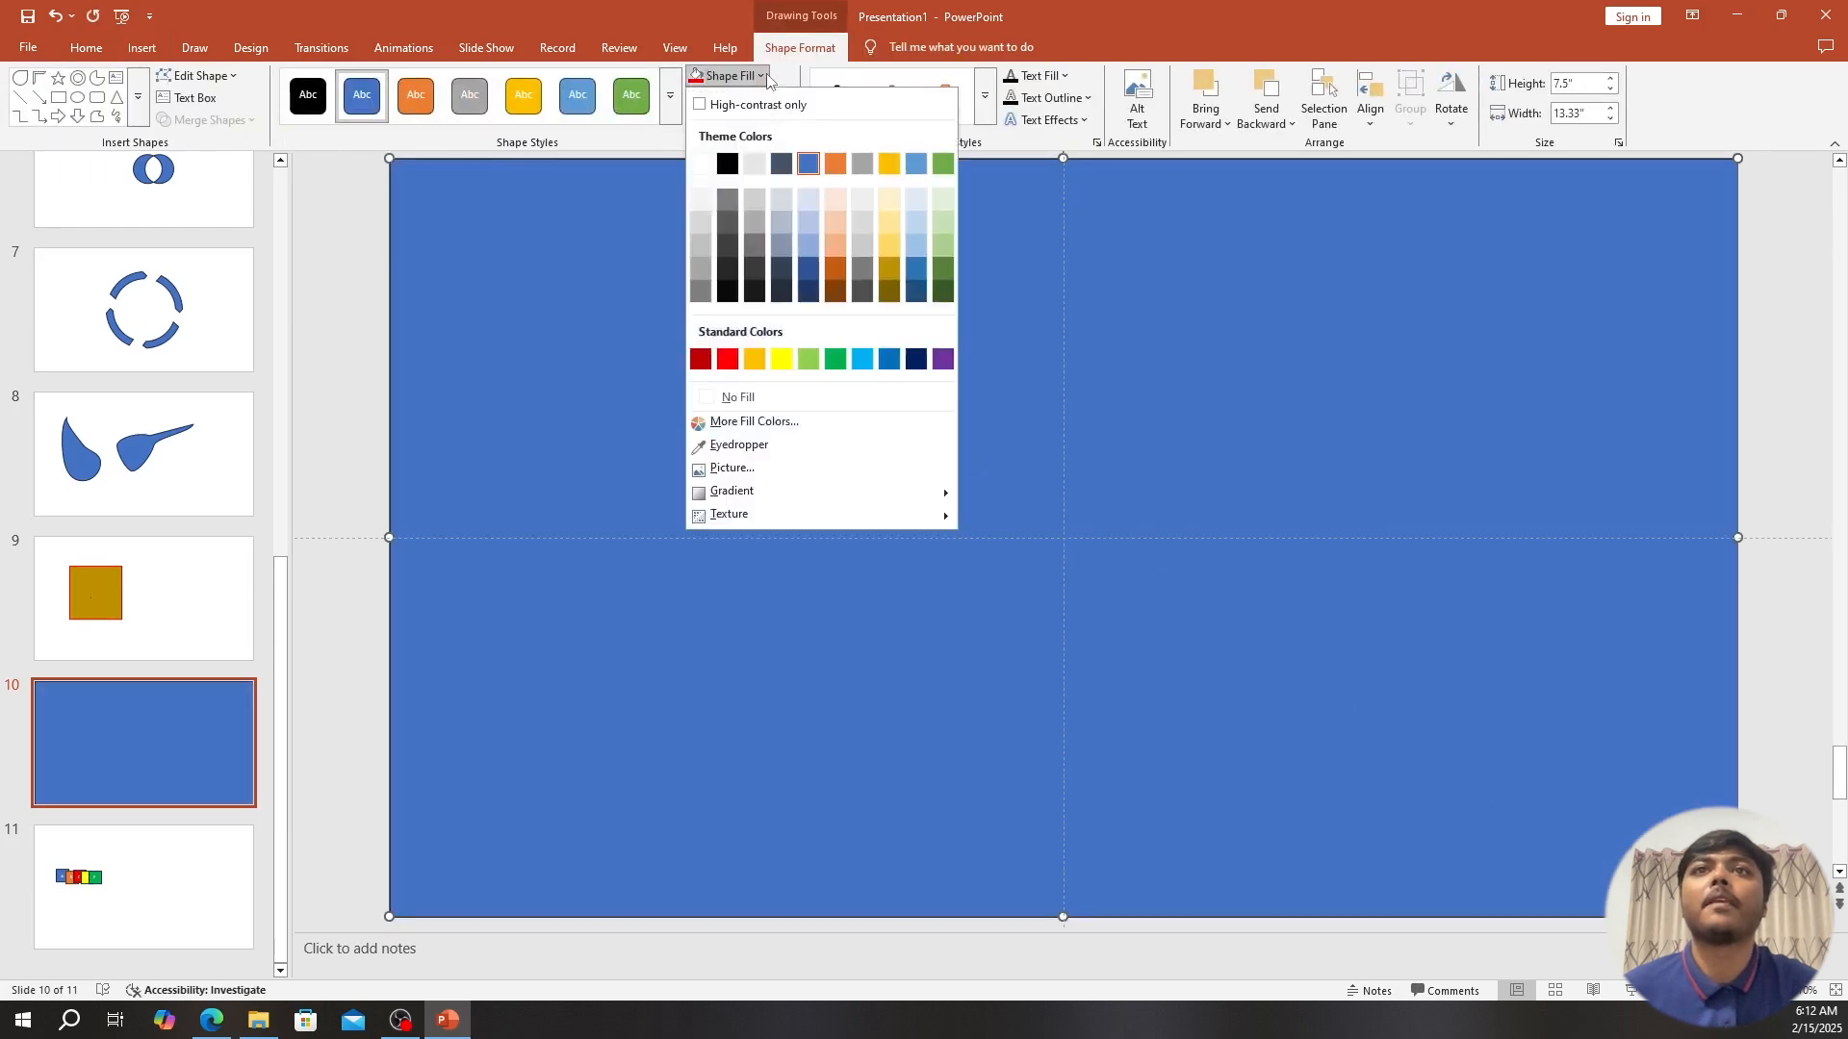
click(836, 359)
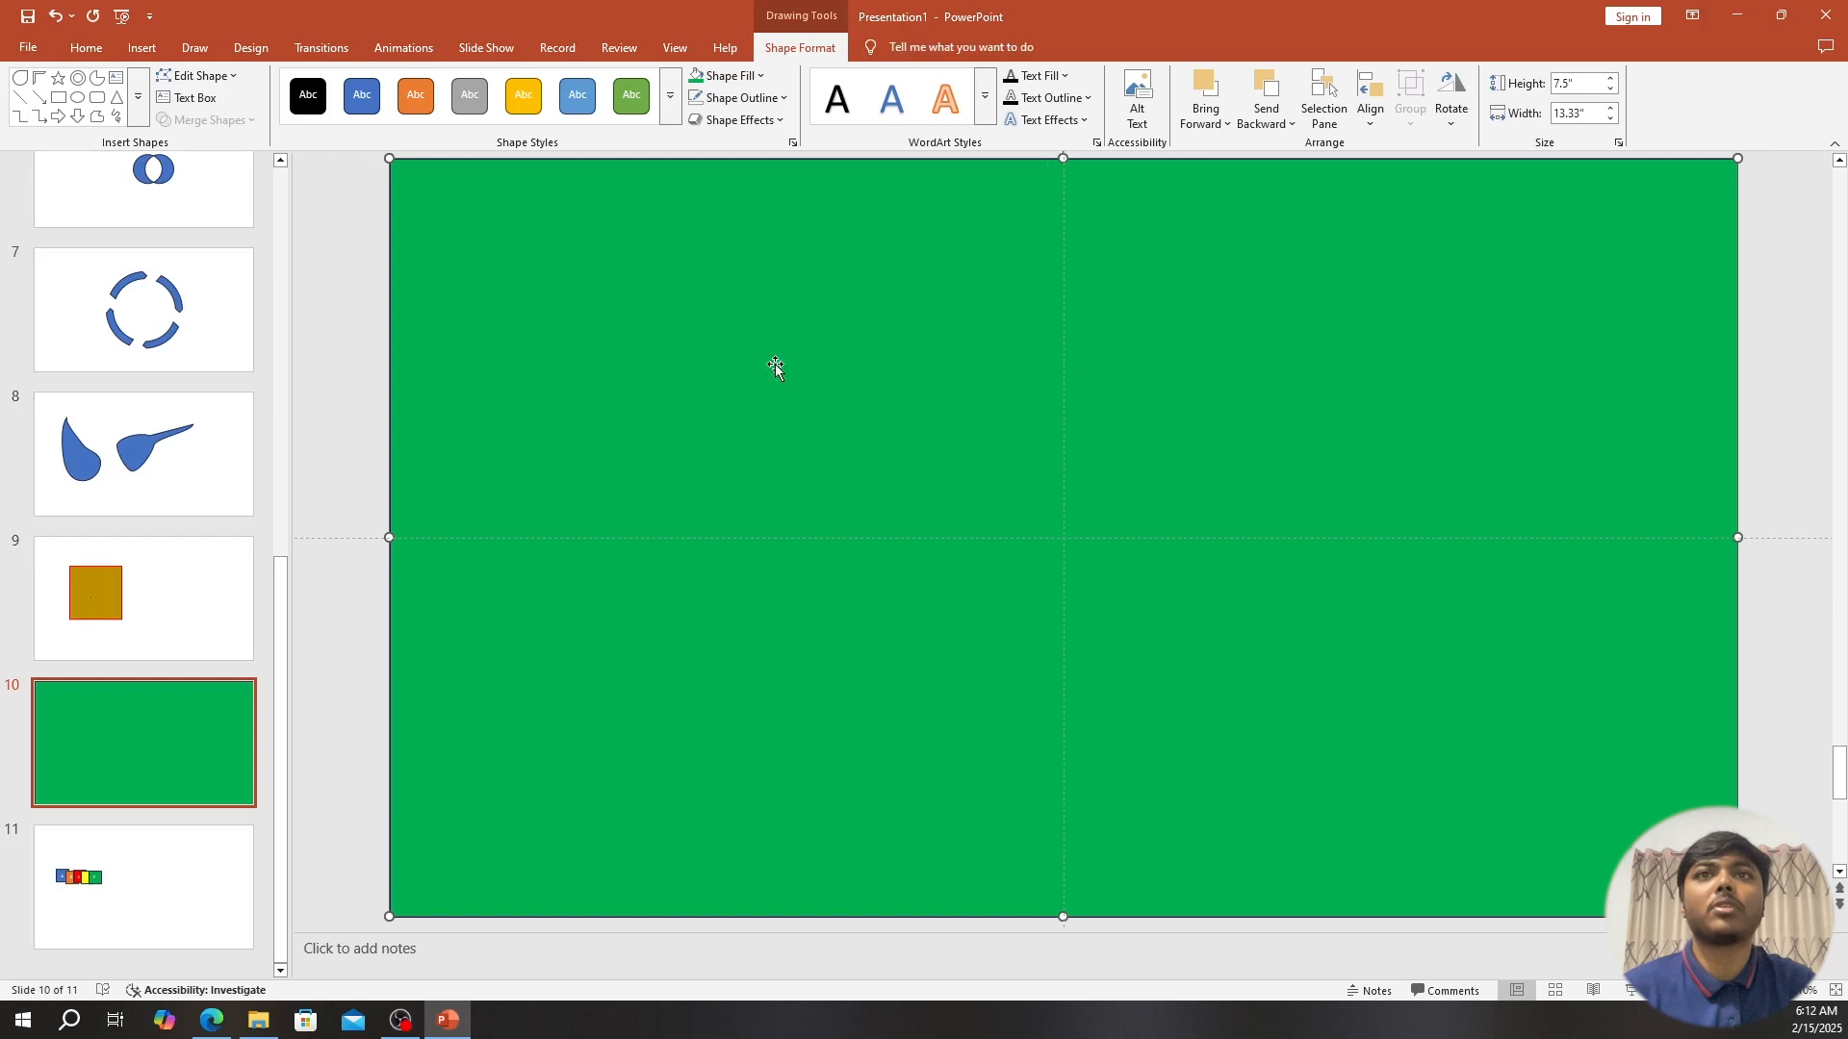
right_click(877, 373)
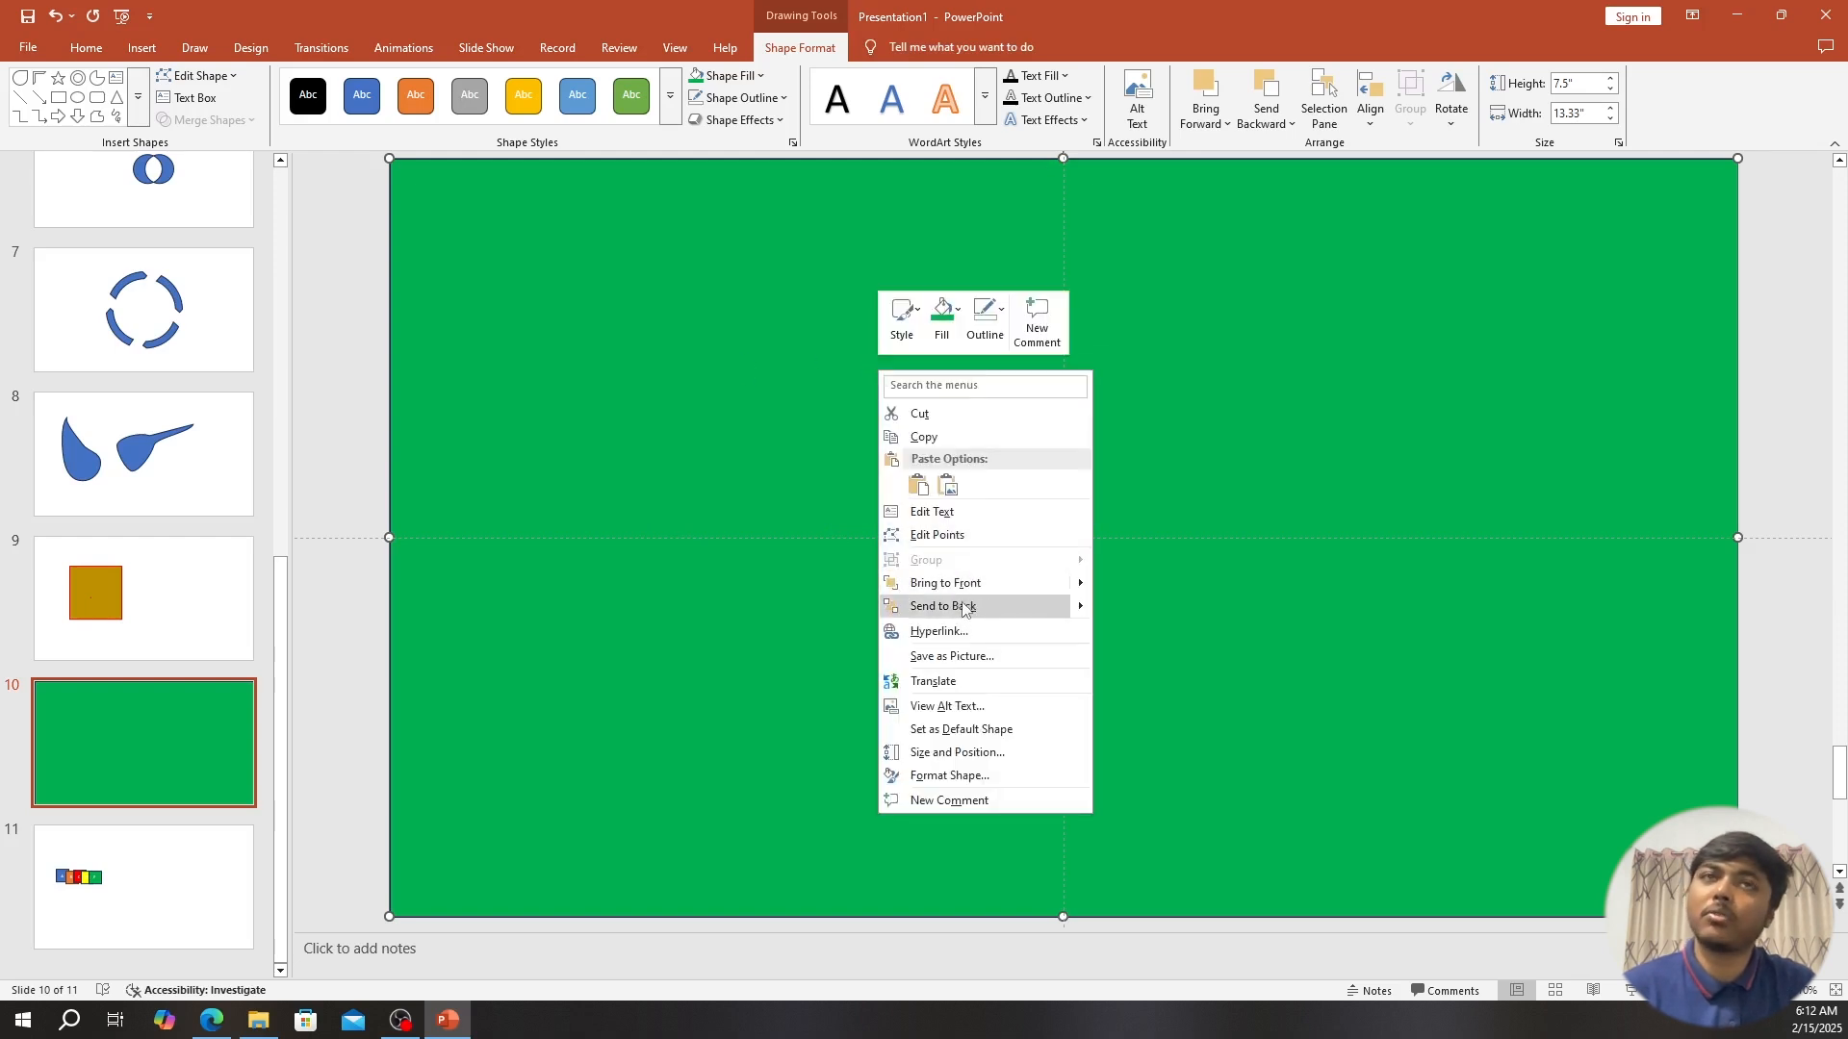
click(1278, 621)
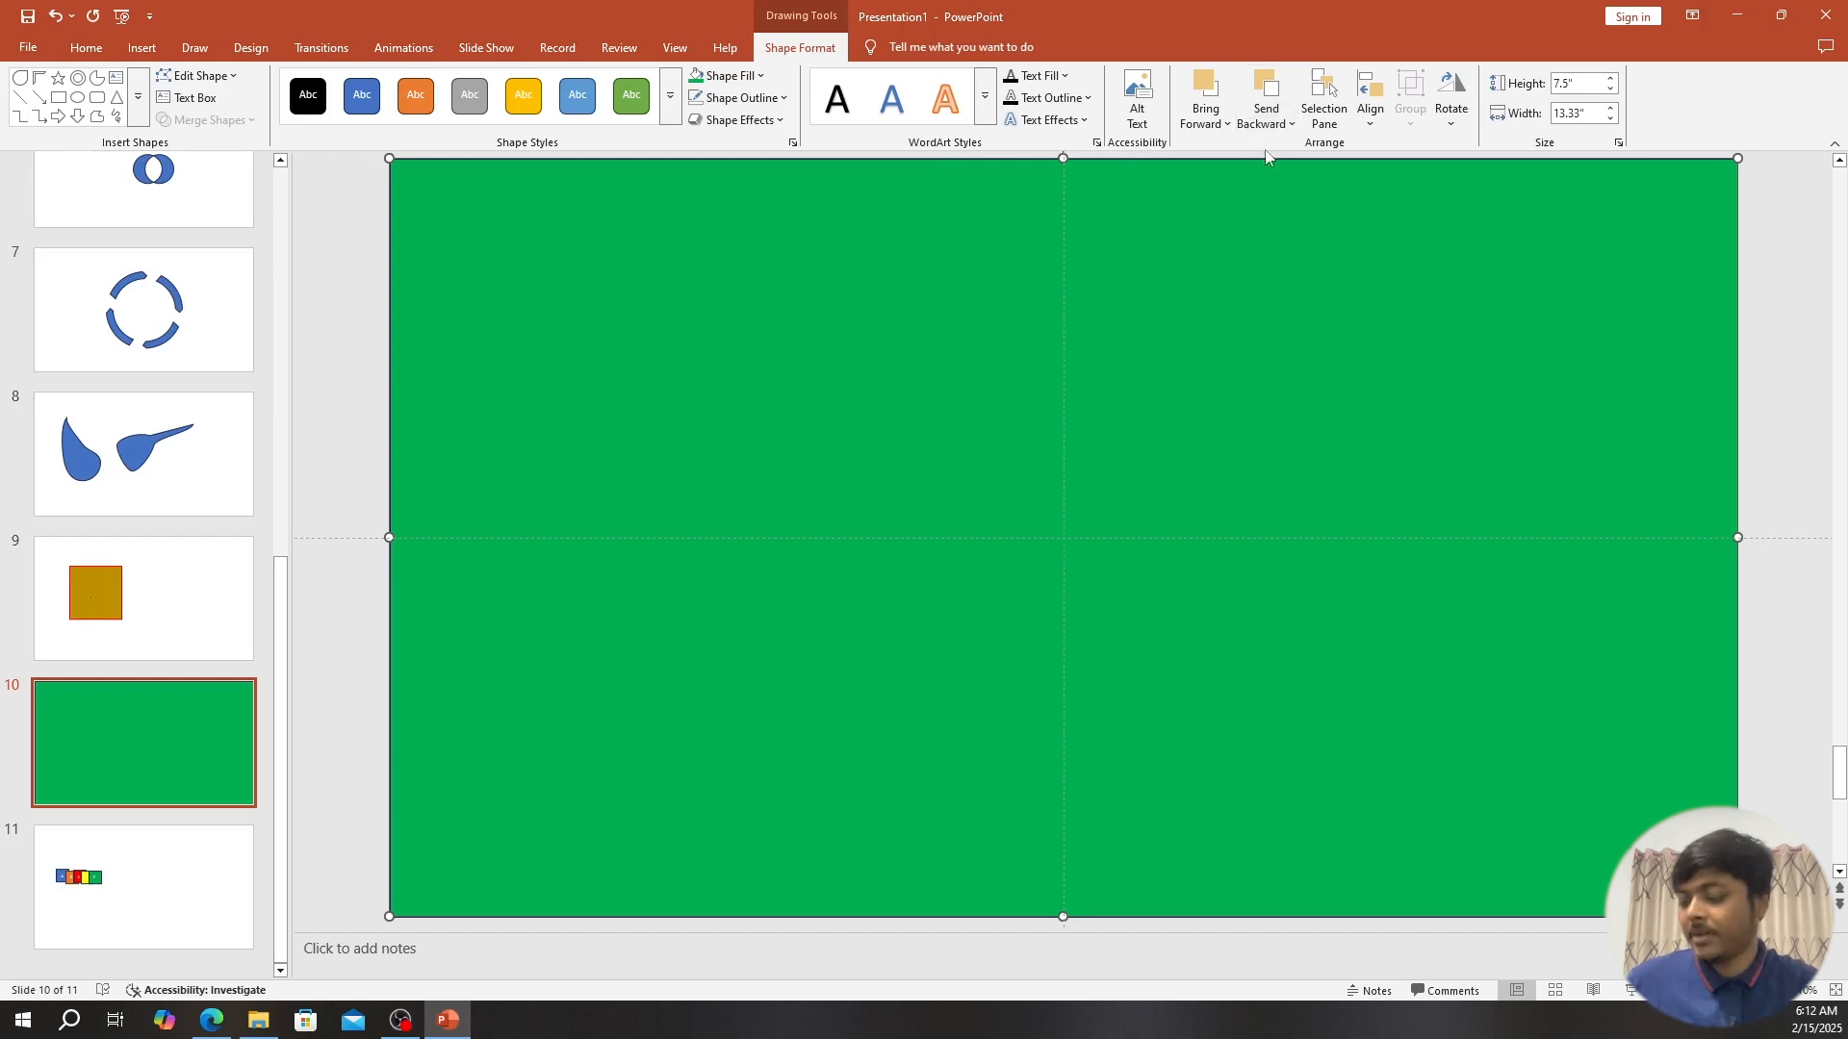
key(ctrl+q)
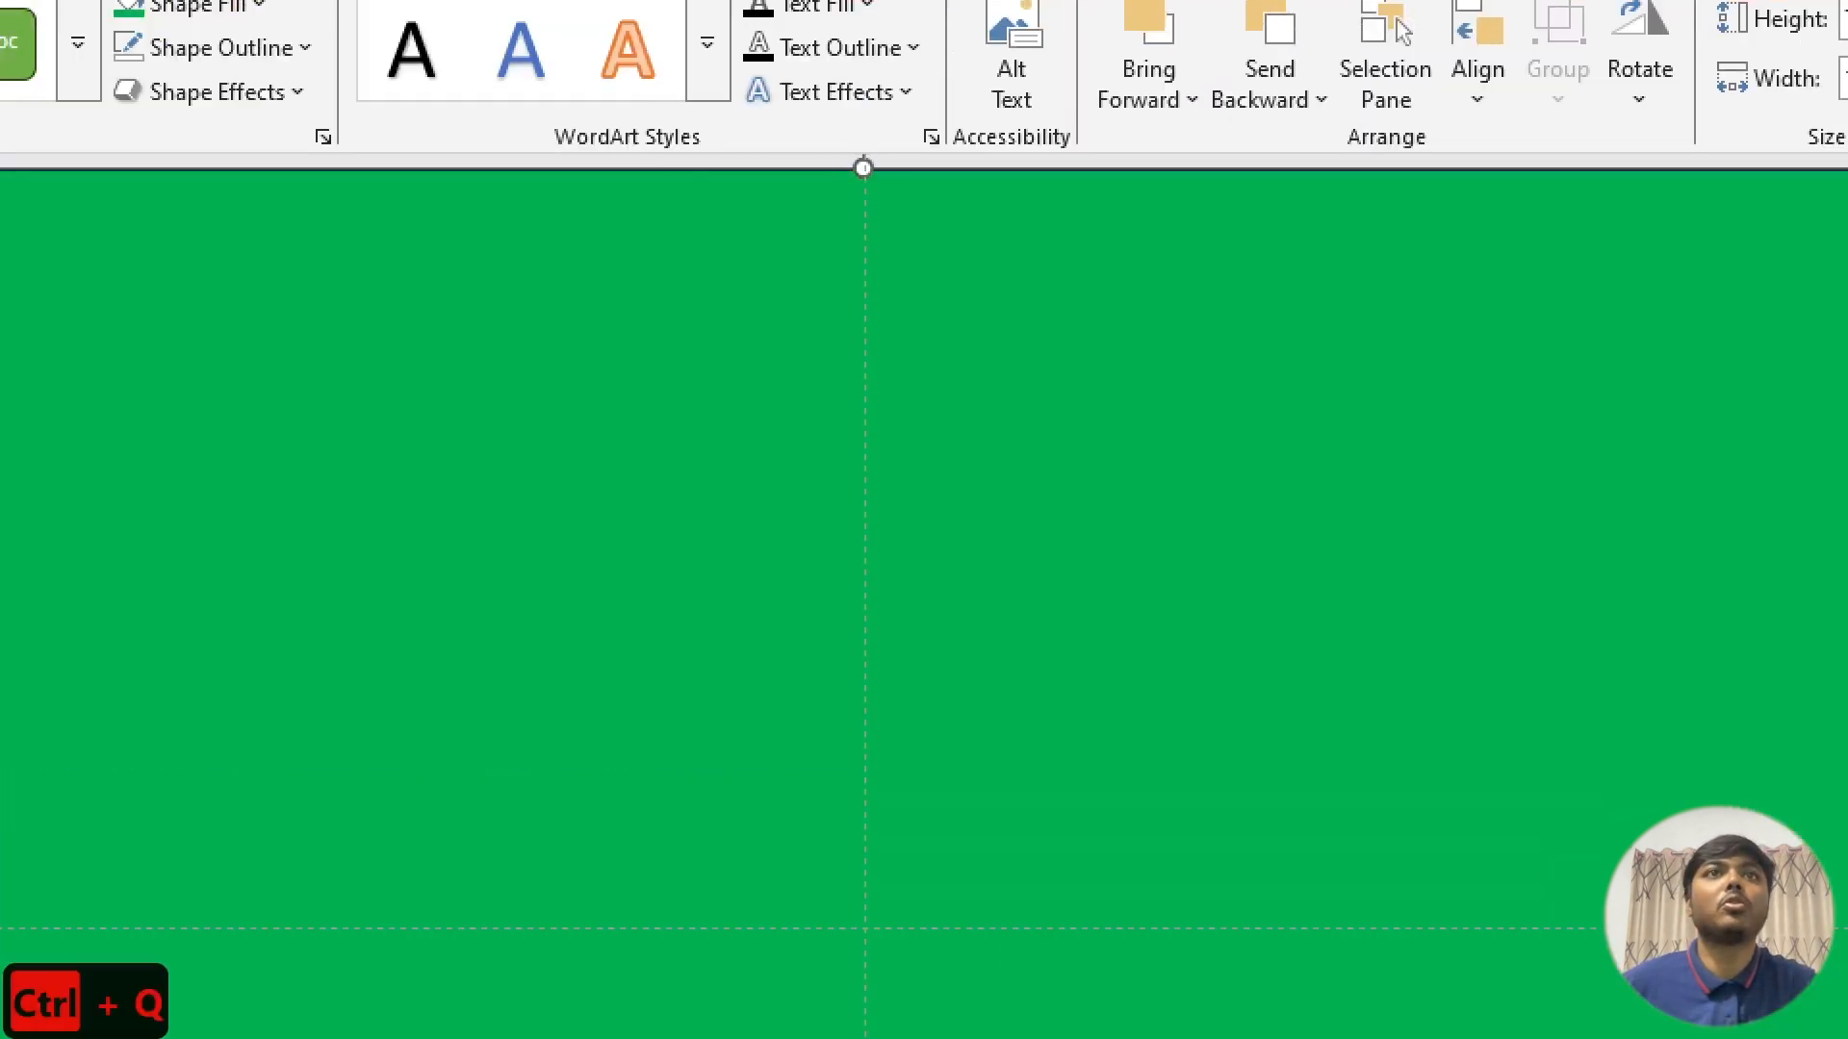
drag(1114, 76, 1229, 220)
mouse_move(1258, 81)
mouse_down()
mouse_move(1328, 206)
mouse_move(1389, 242)
mouse_move(1343, 220)
mouse_up()
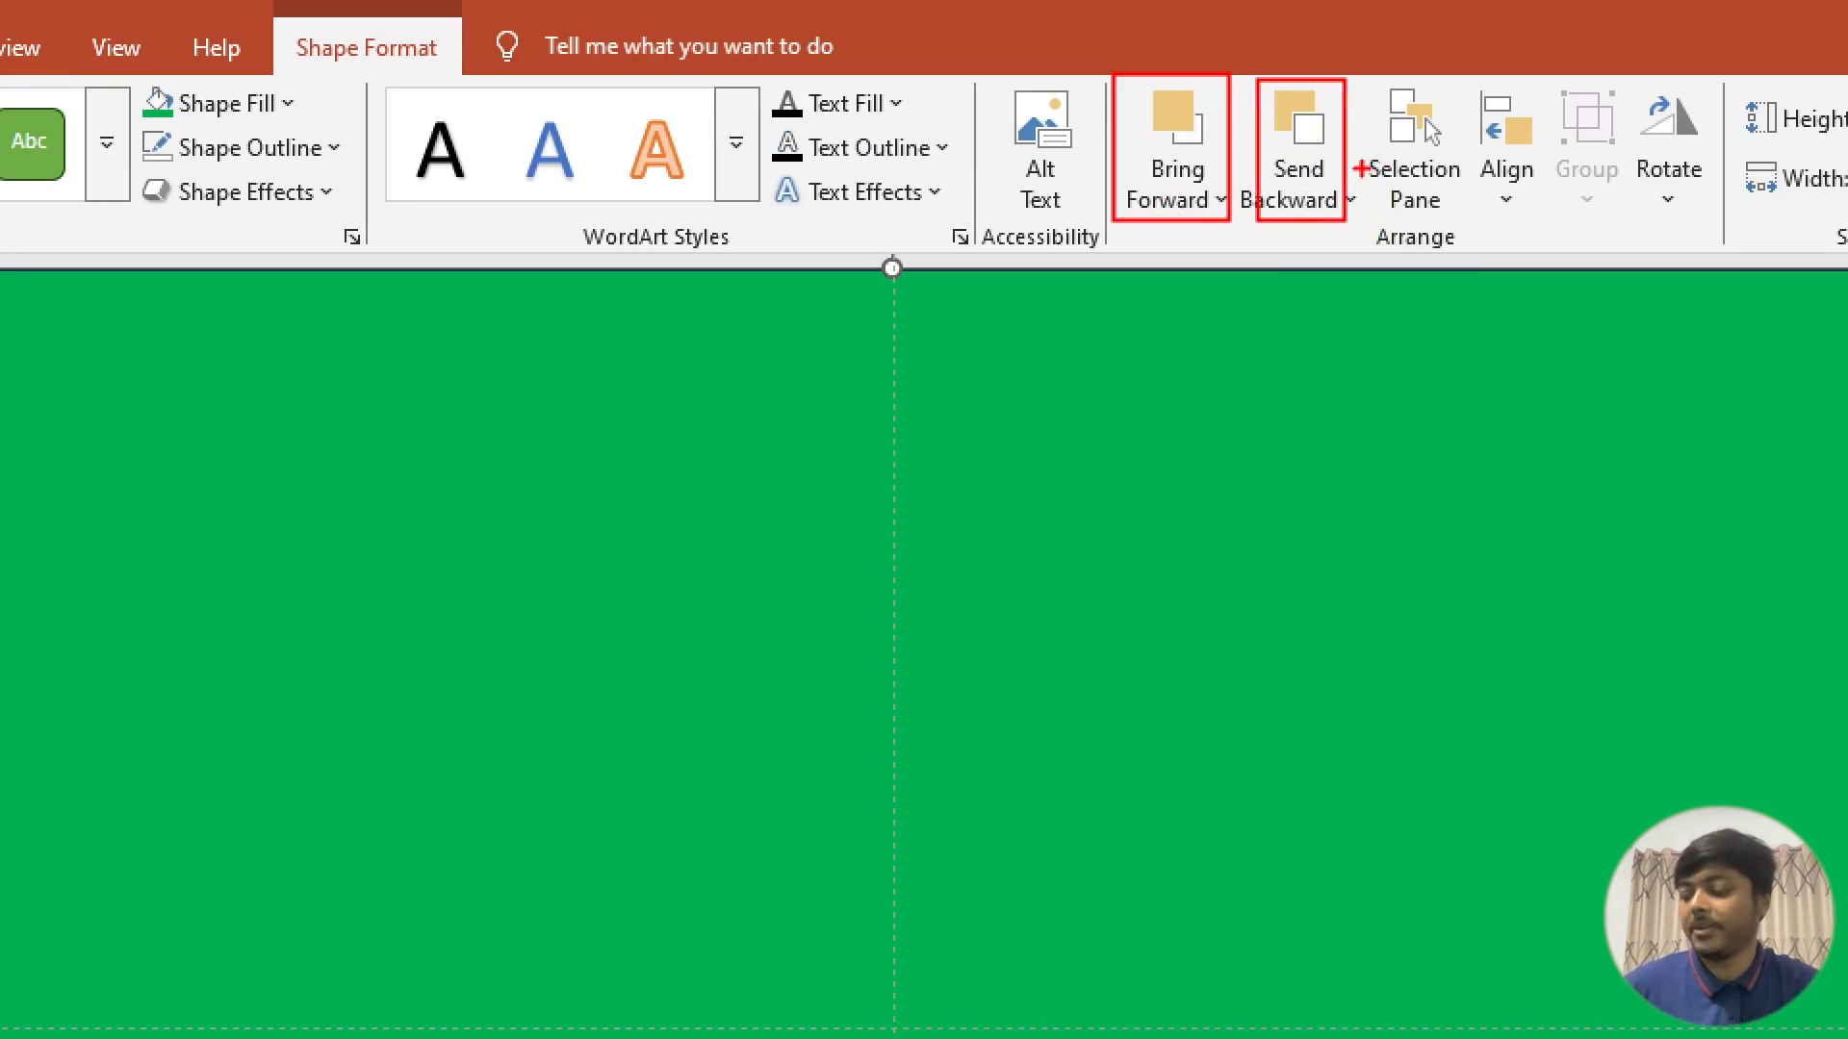
key(ctrl+q)
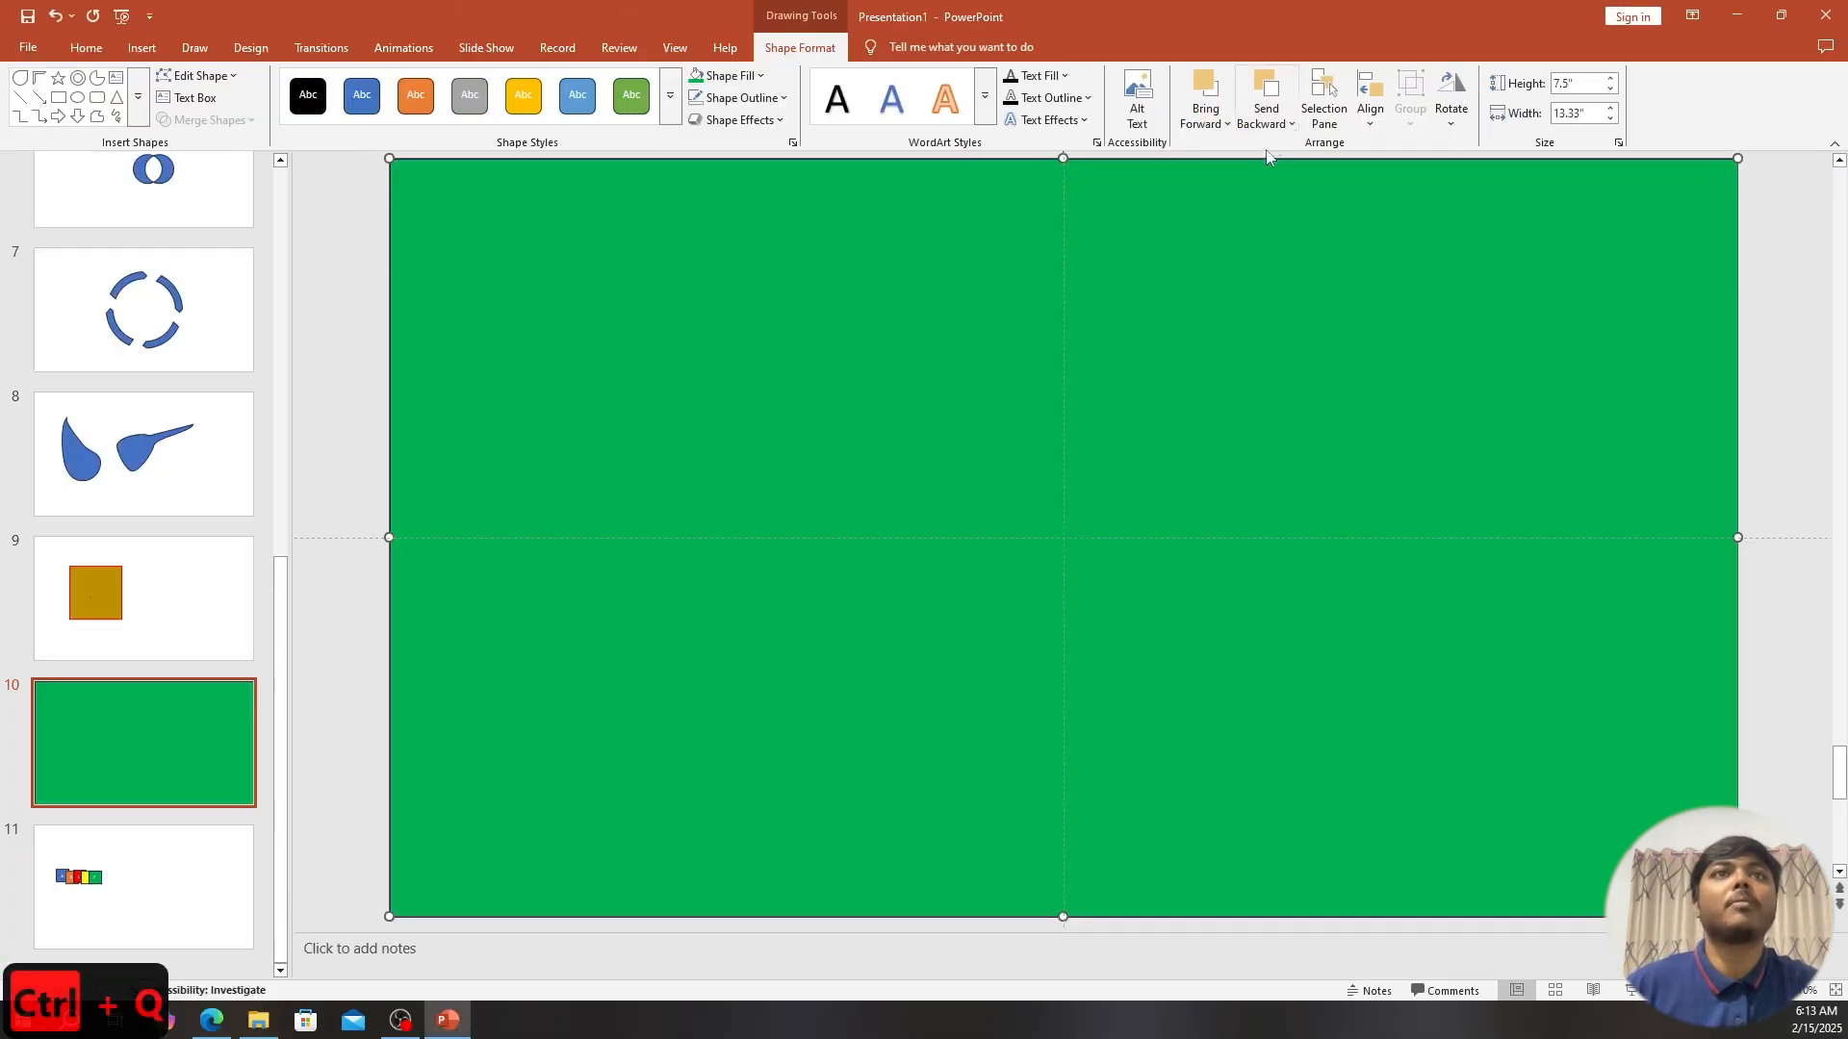
Send the green rectangle on slide 10 to the back, behind the red circle.
click(1278, 122)
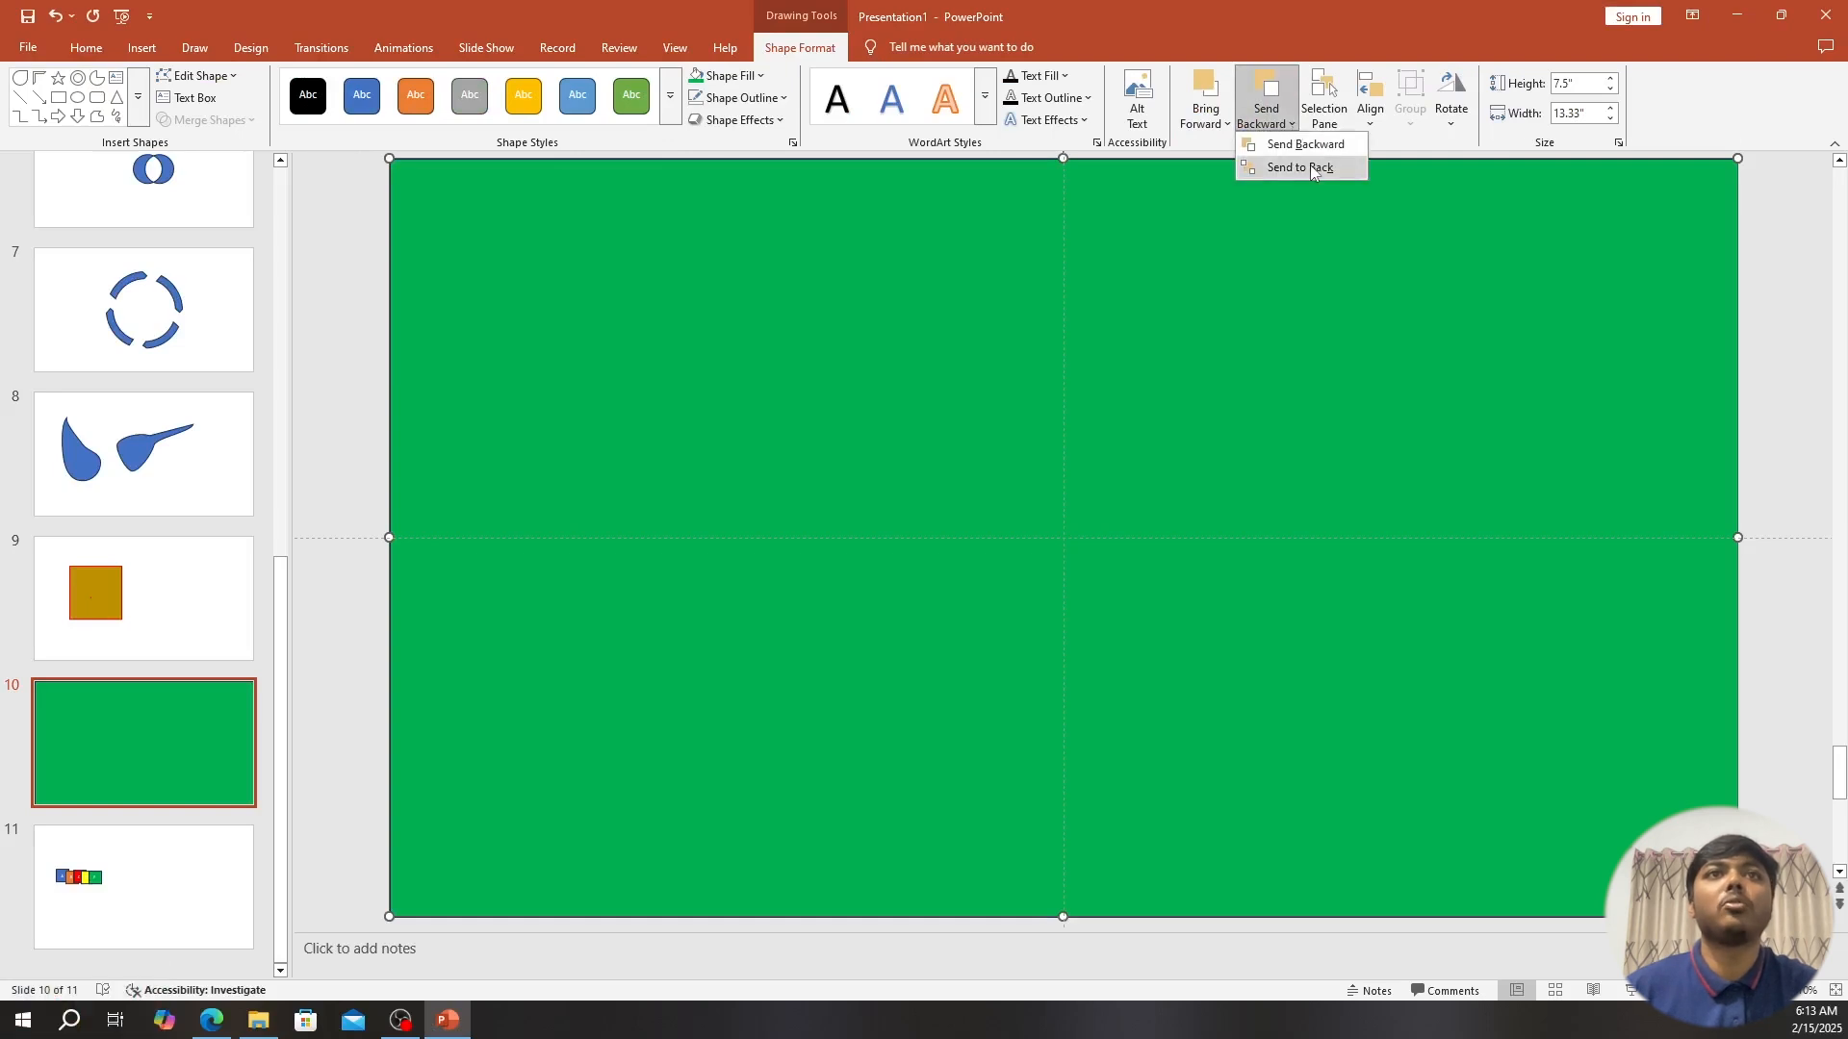
click(1311, 169)
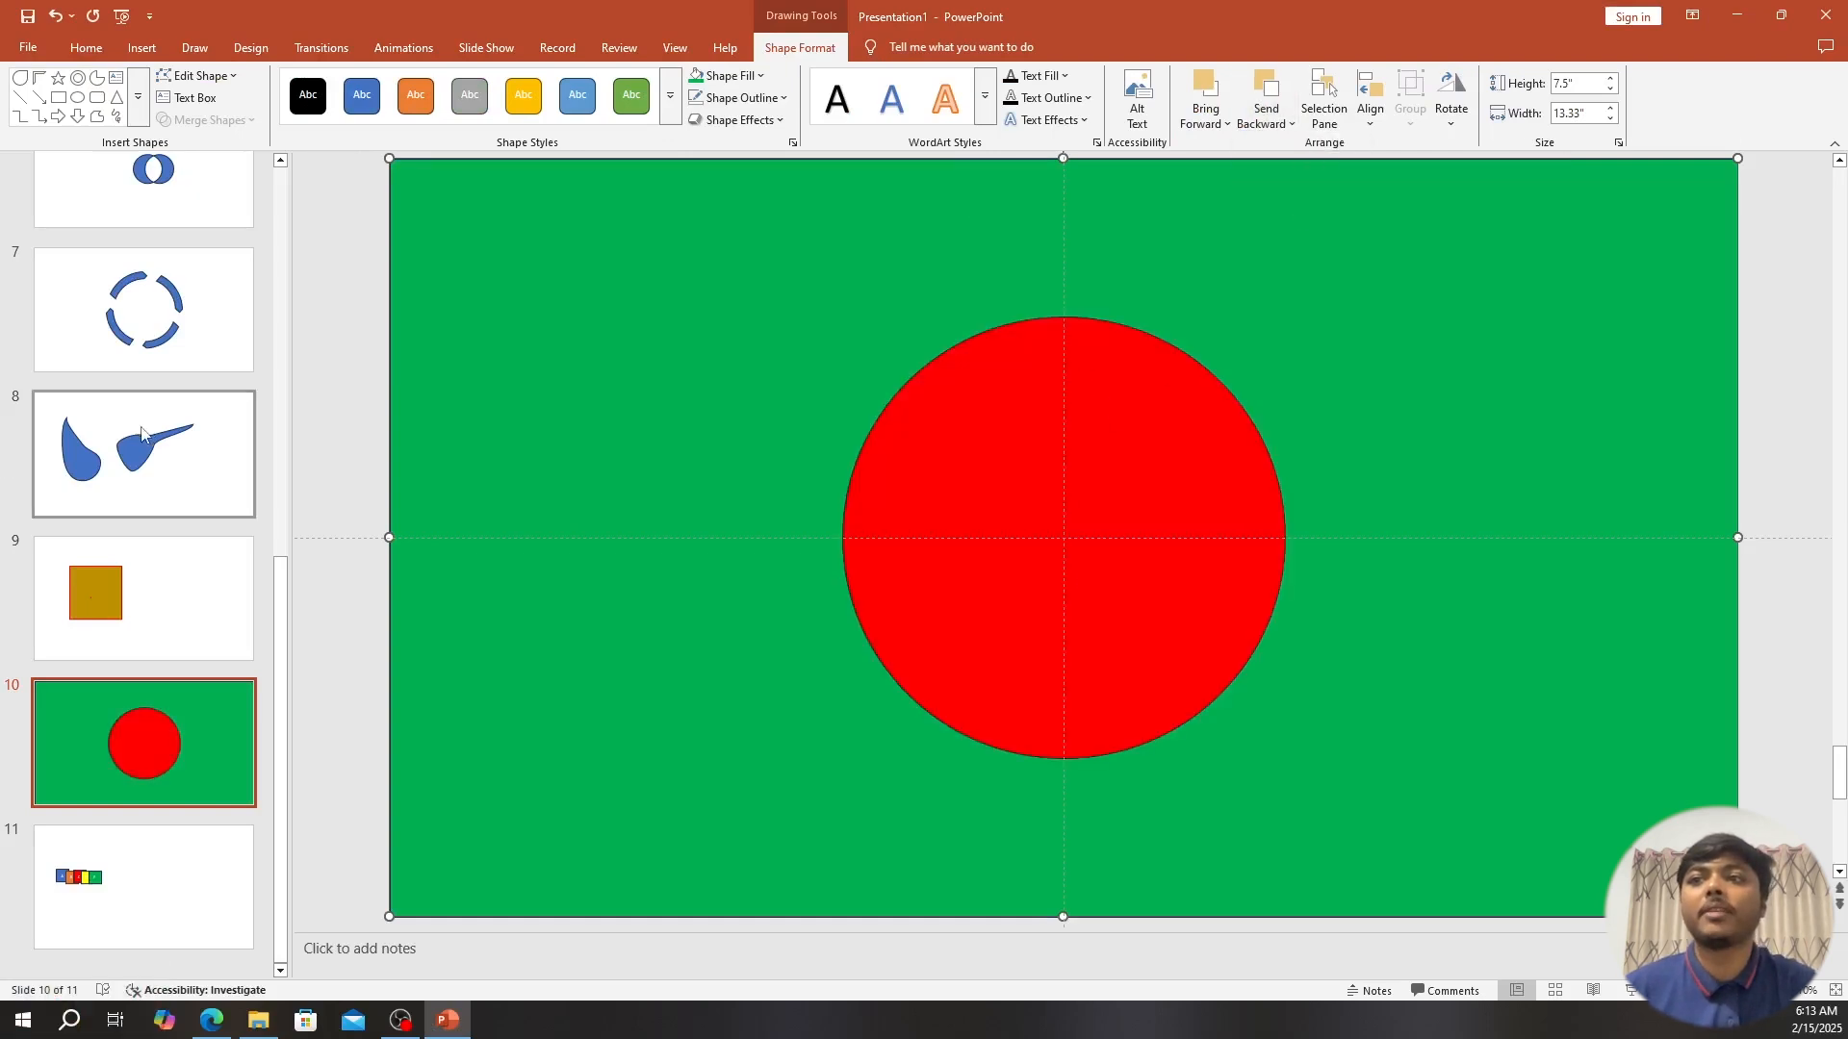
On slide 11, spread squares A to E apart horizontally so that none of them overlap.
click(234, 850)
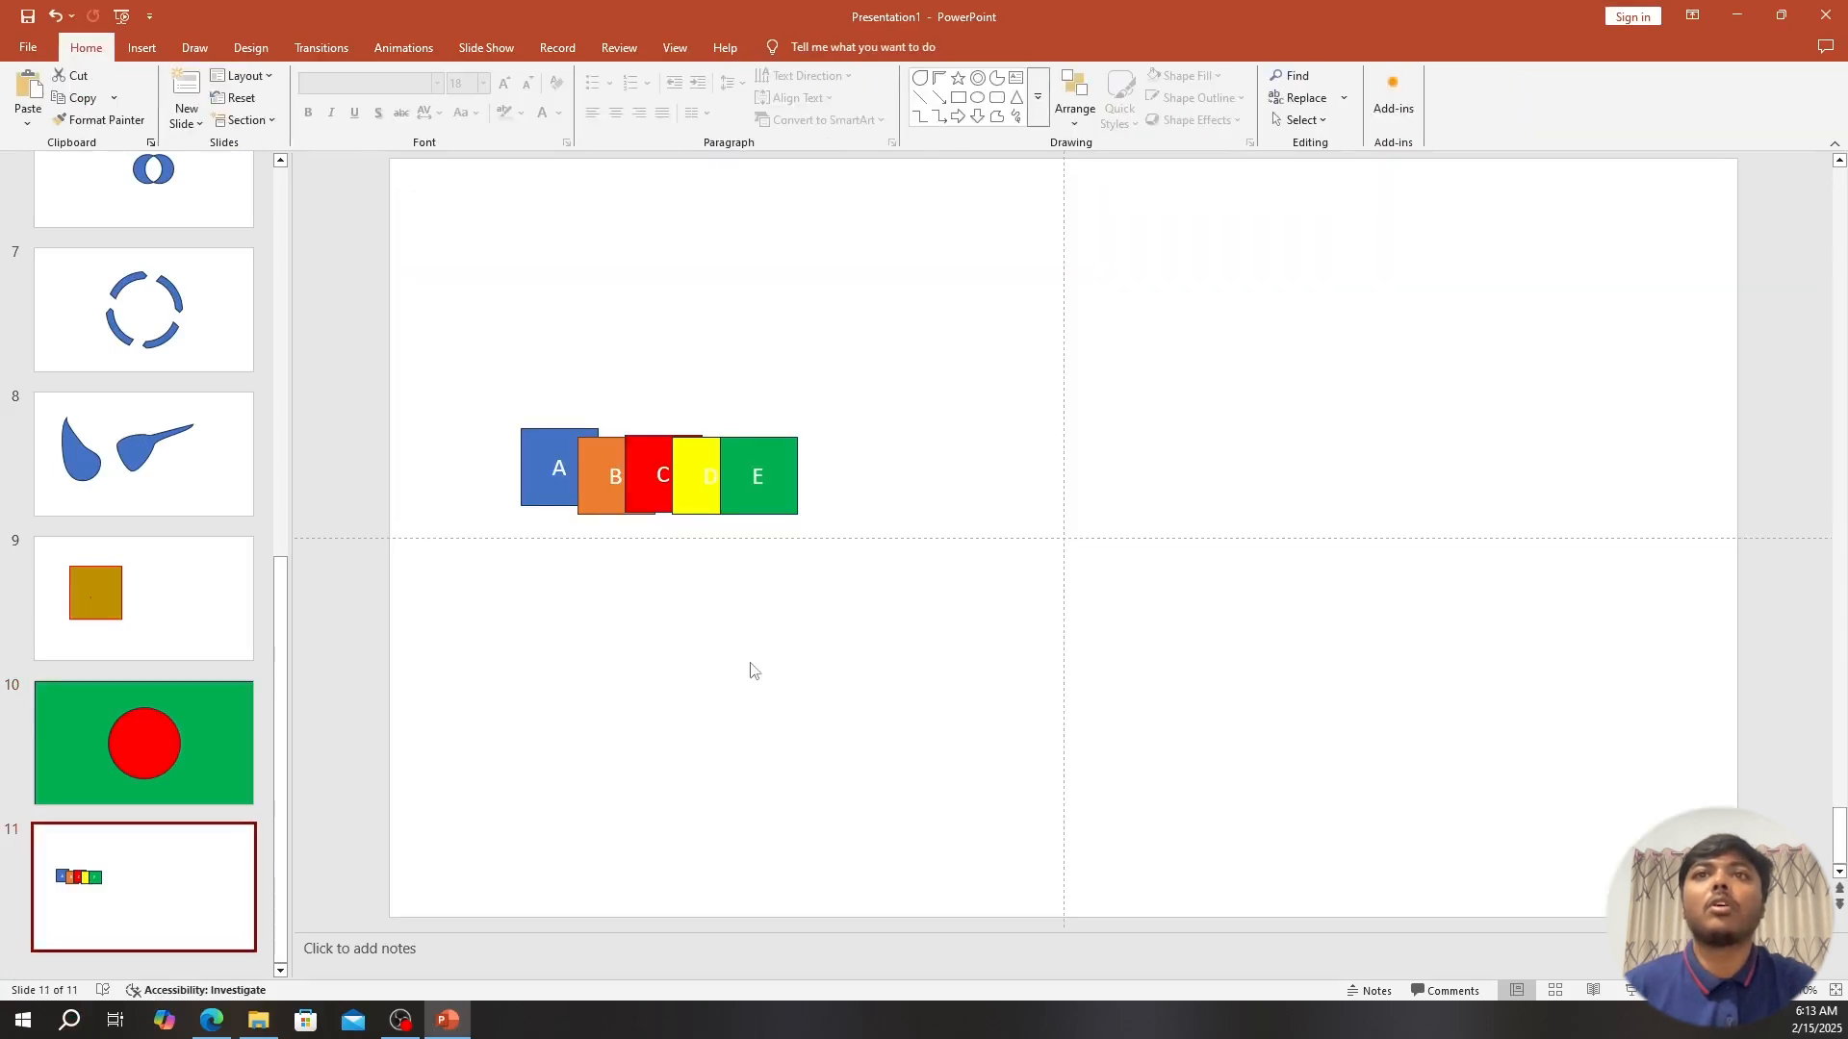
drag(774, 507, 989, 489)
click(737, 481)
click(823, 499)
drag(742, 486, 843, 482)
click(685, 484)
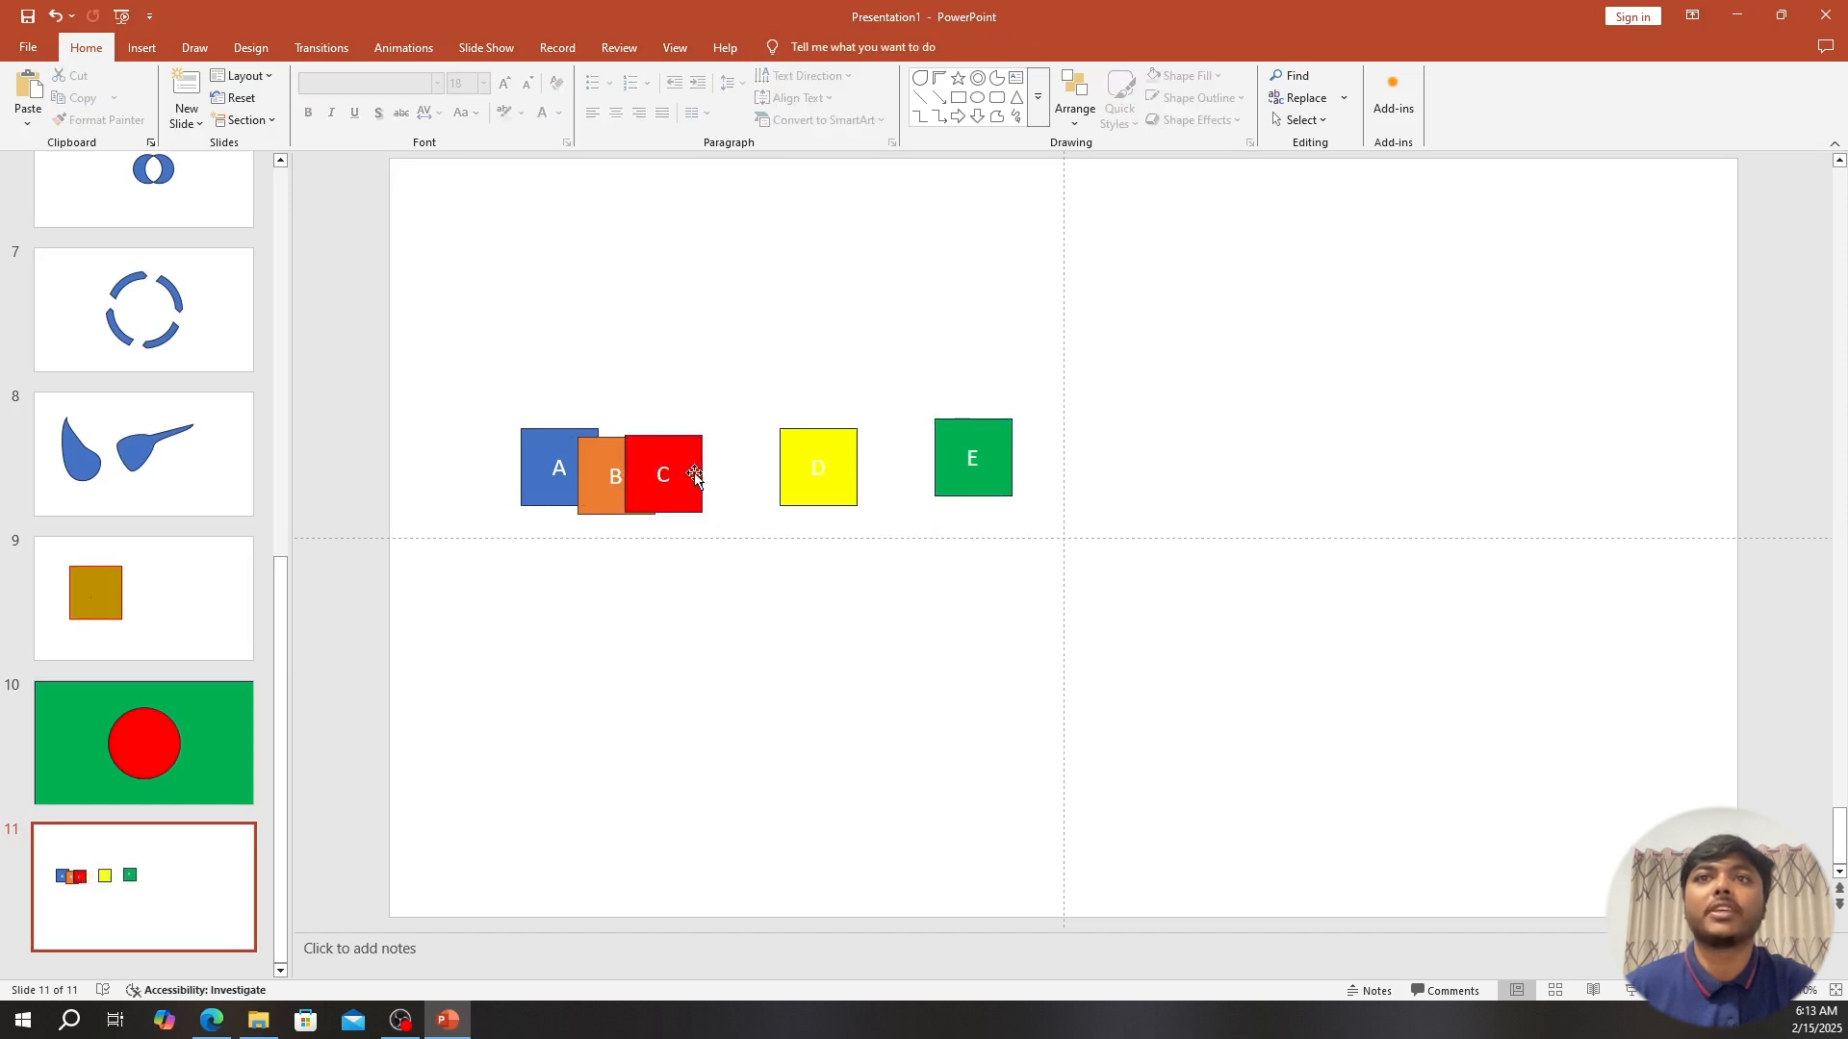
drag(693, 476, 746, 479)
drag(536, 484, 465, 484)
drag(589, 482, 577, 469)
mouse_move(681, 491)
mouse_down()
mouse_move(679, 471)
mouse_move(683, 488)
mouse_up()
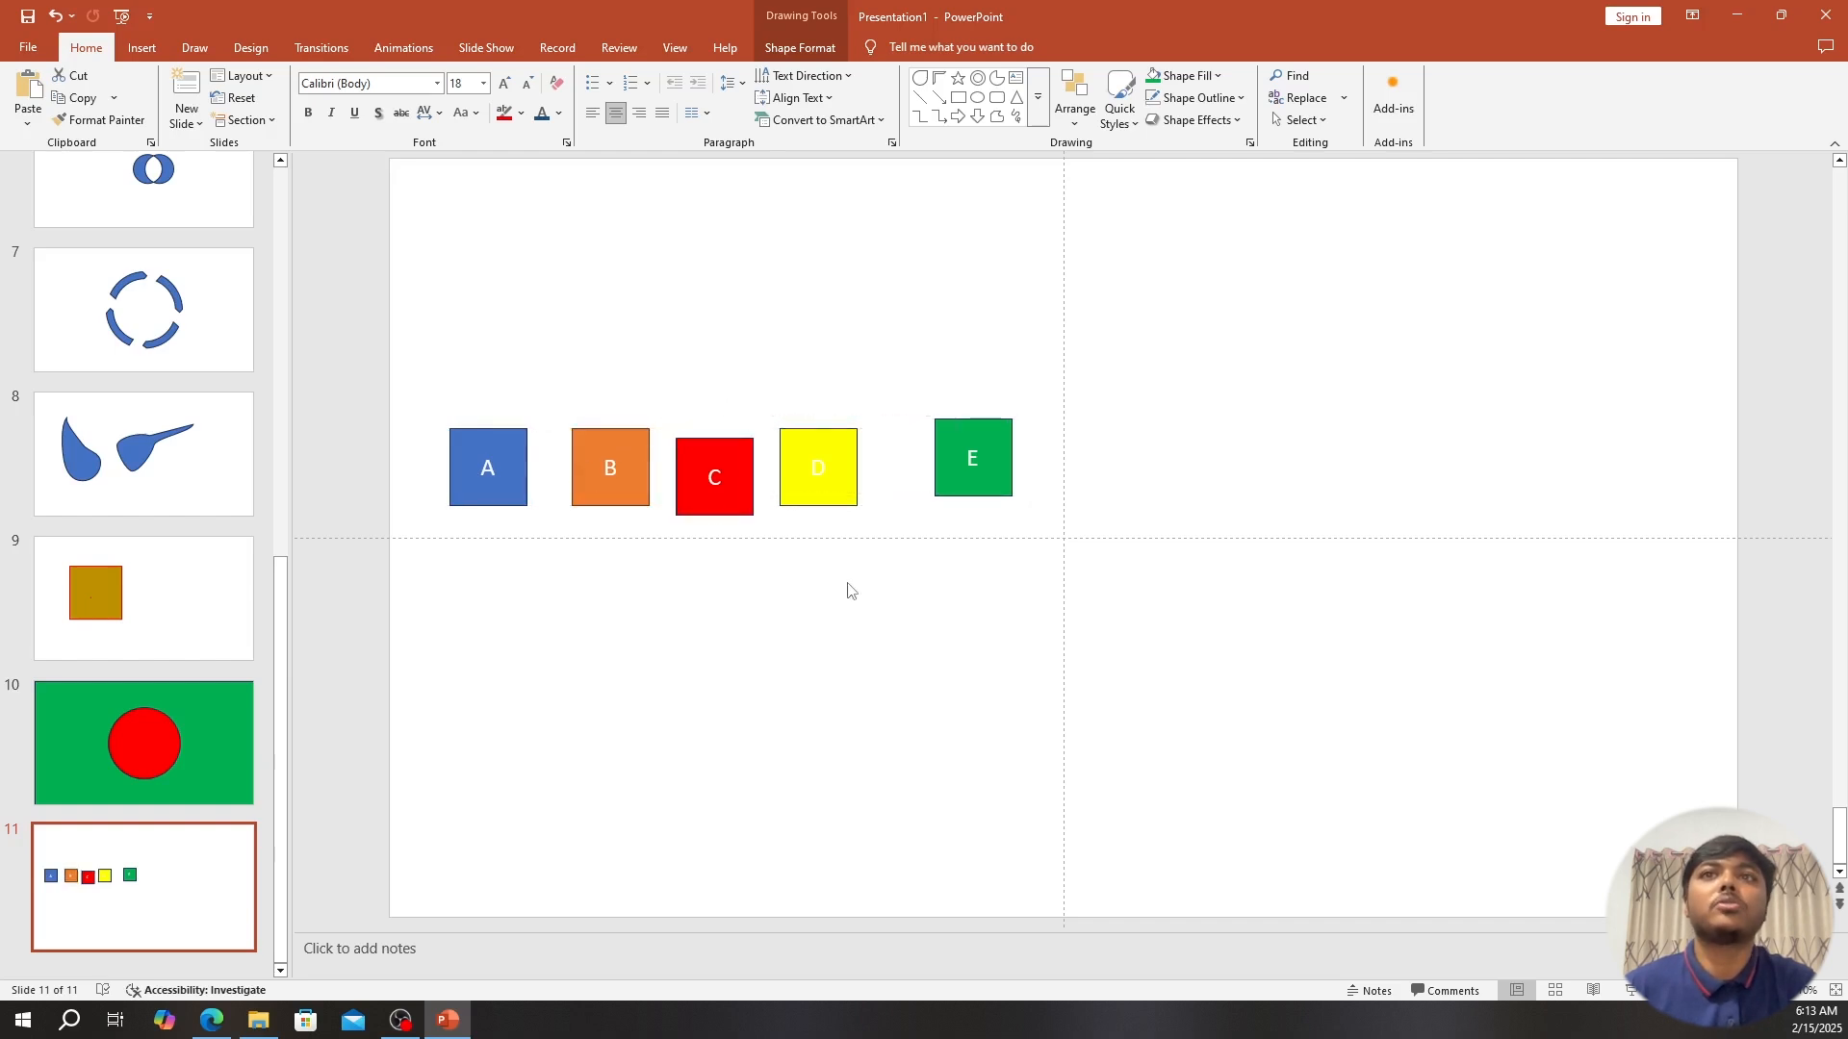
click(855, 582)
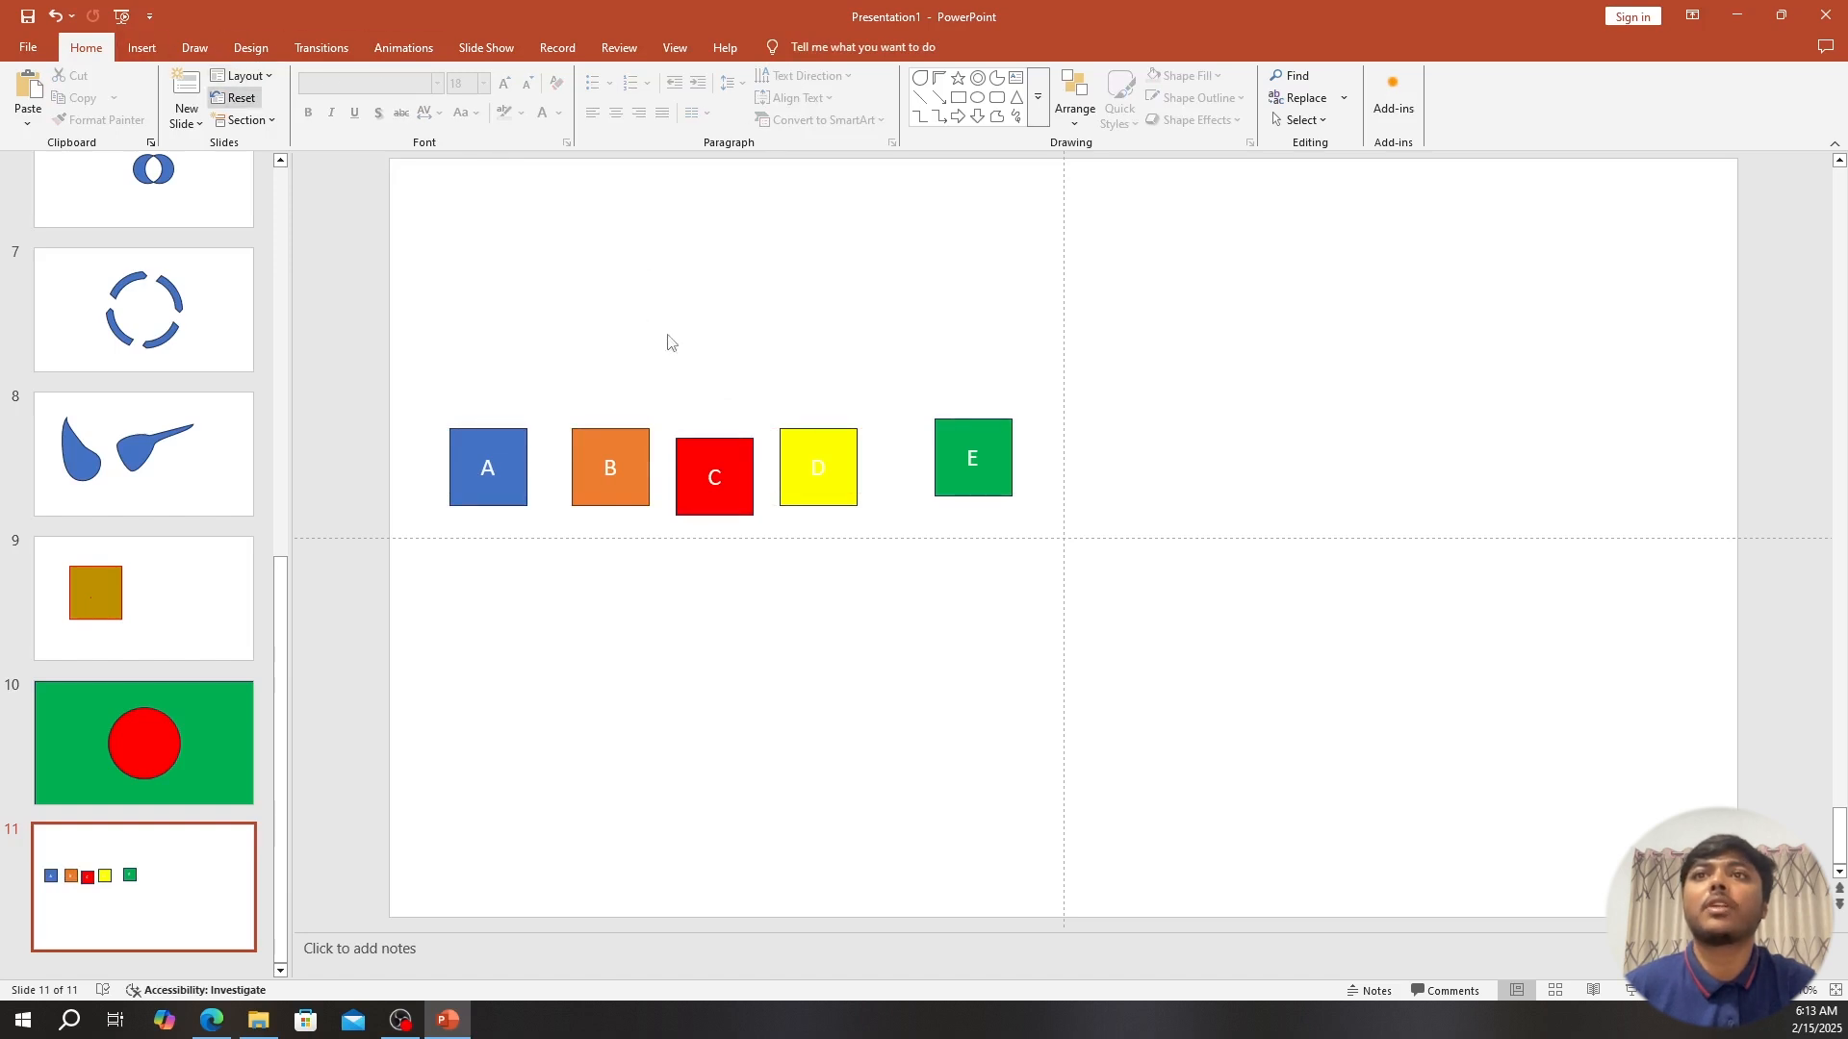
Display the Selection Pane listing slide 11's objects and select green square E.
click(517, 446)
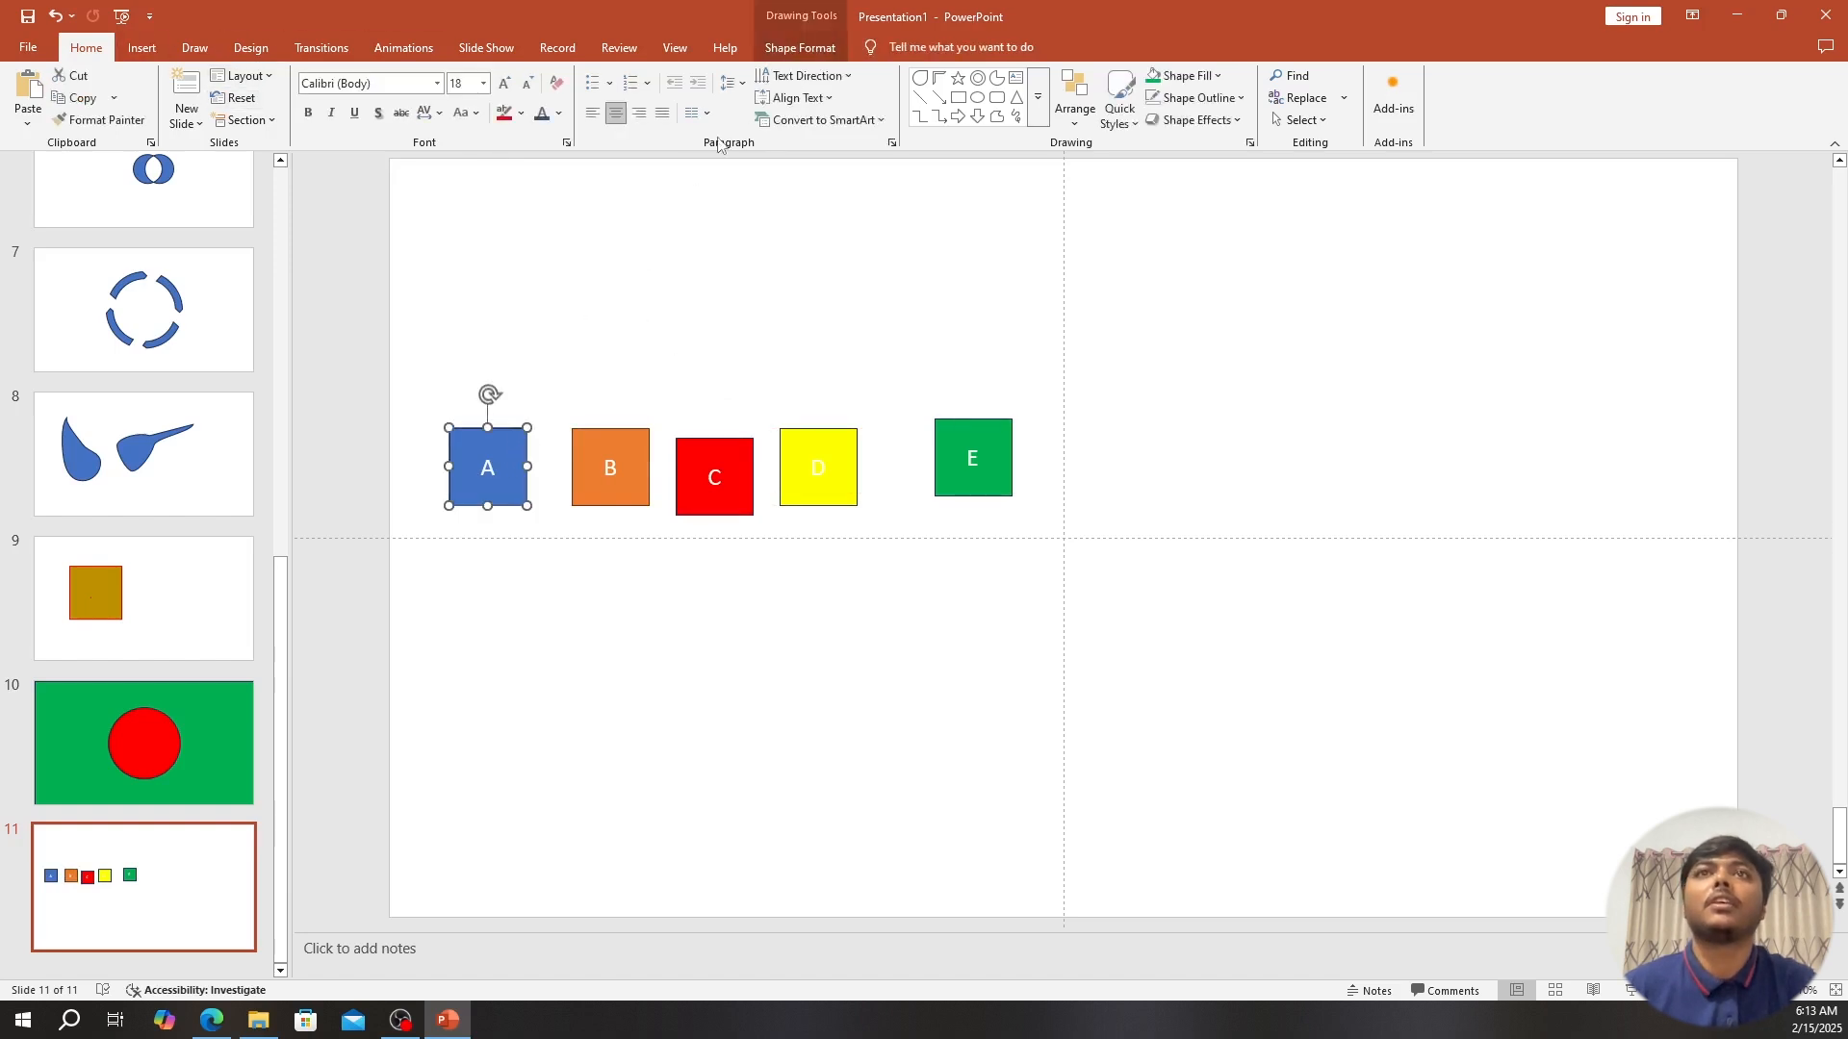
click(793, 51)
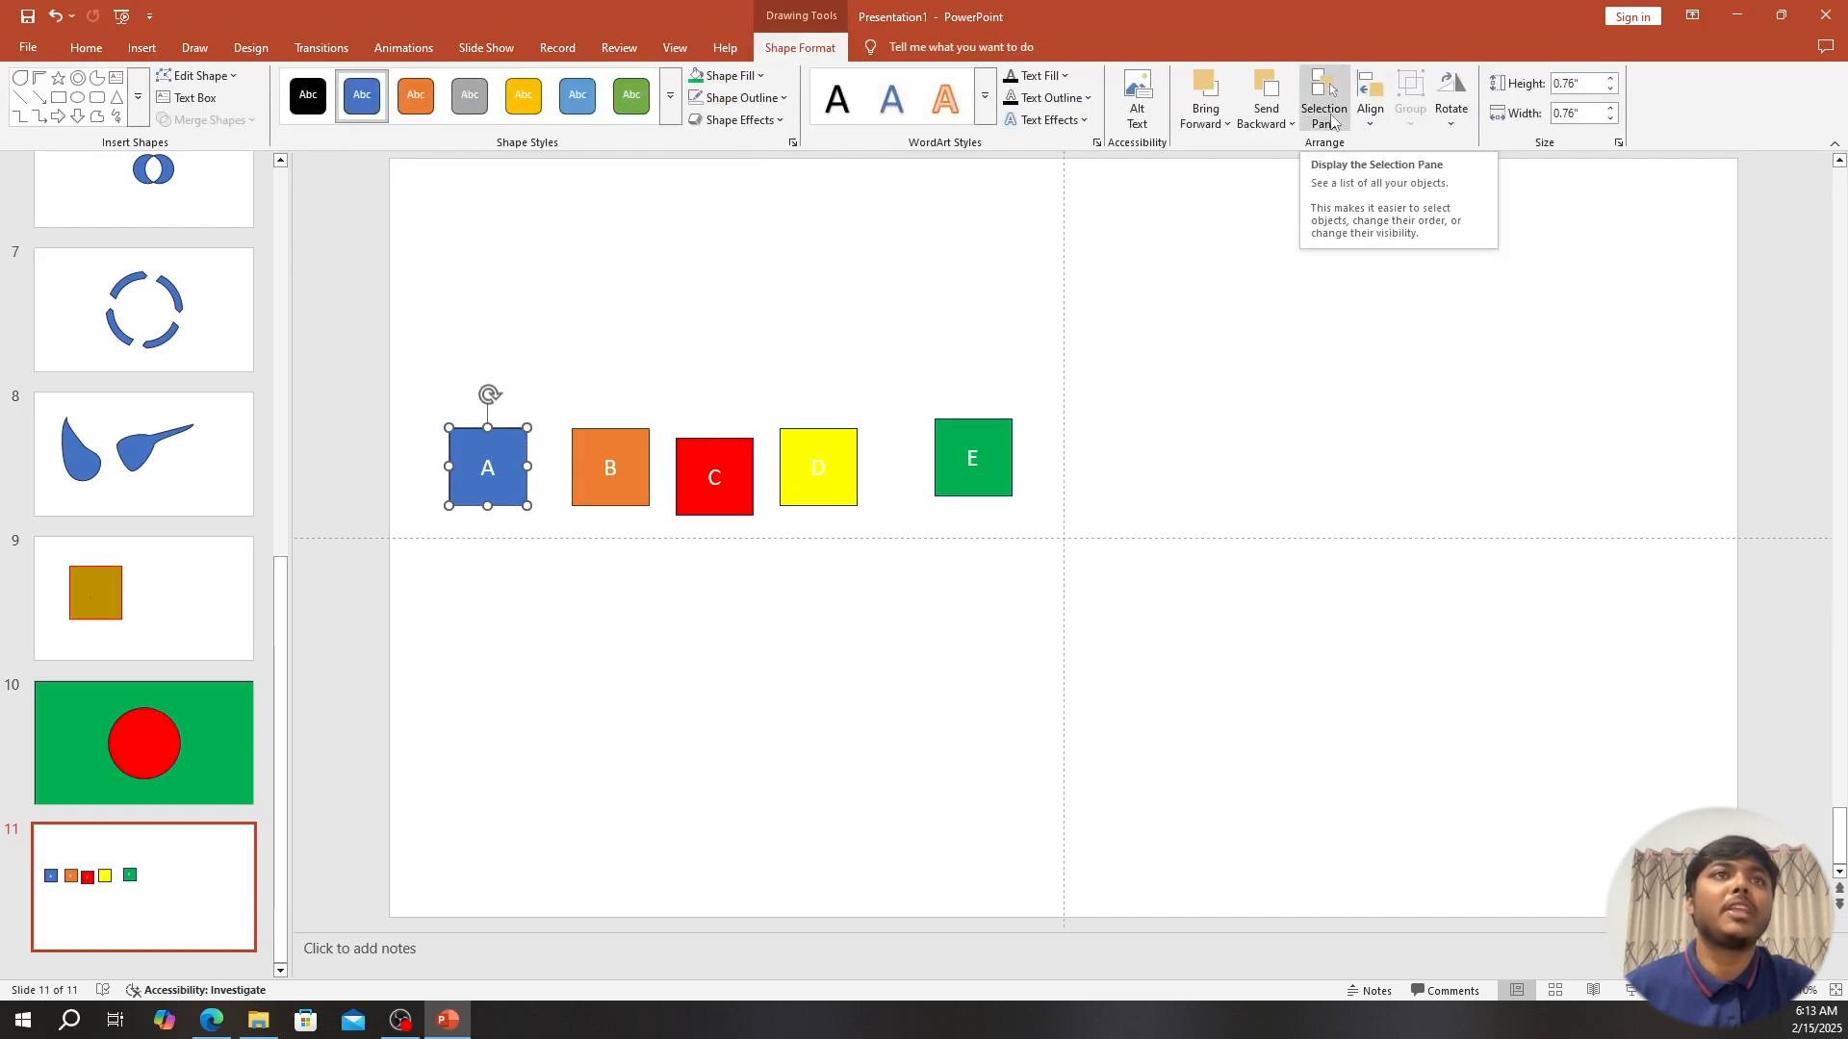
click(1332, 119)
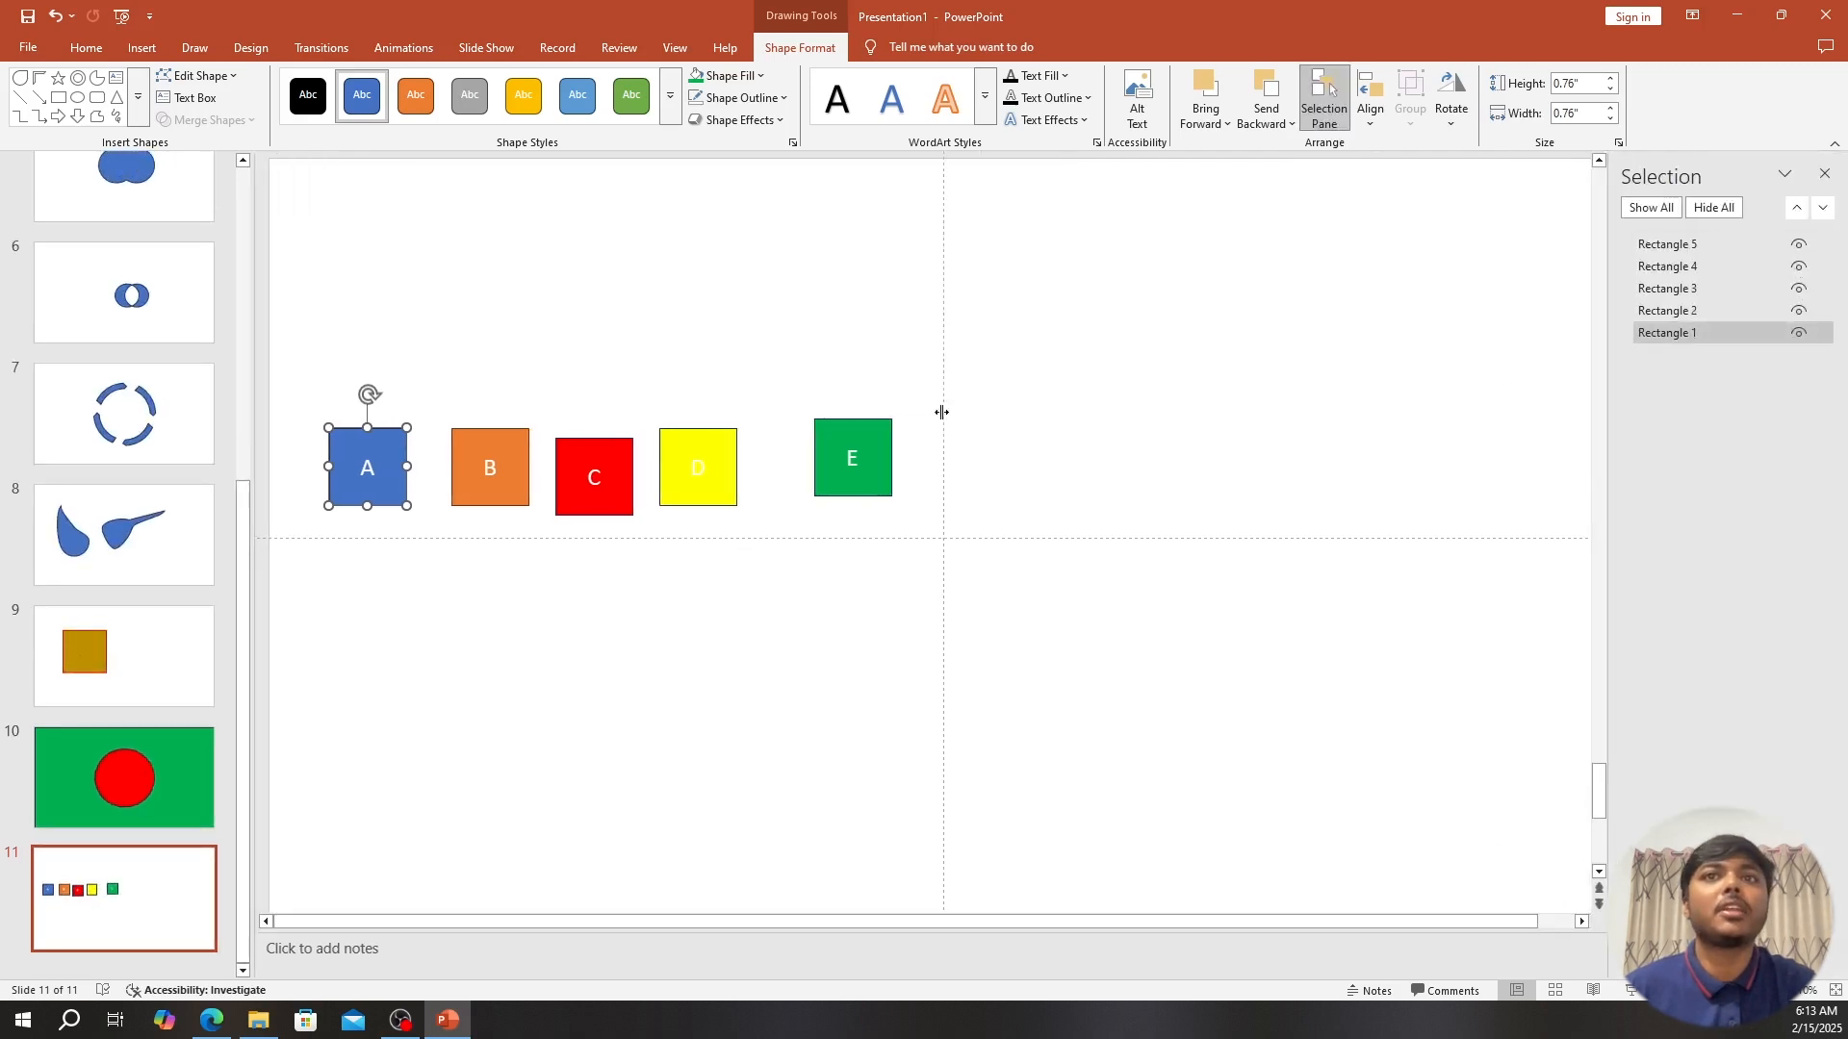
click(832, 455)
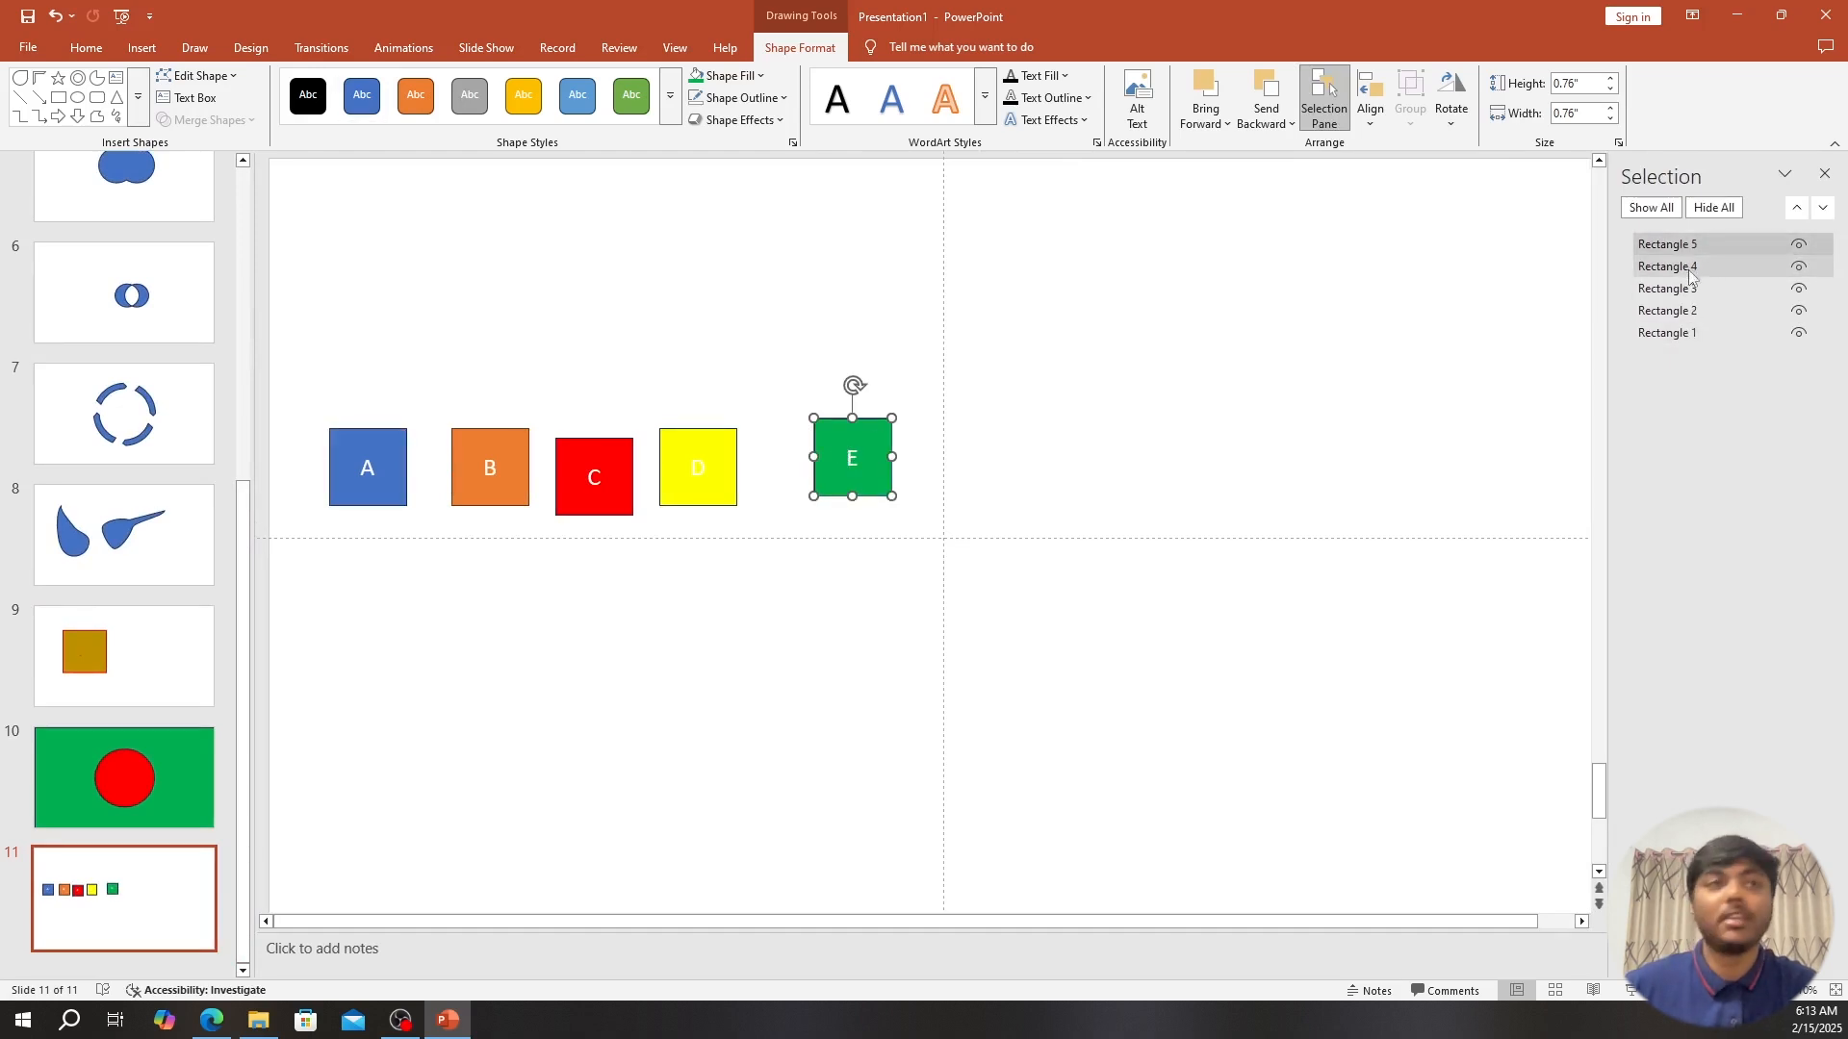
ctrl+click(1723, 288)
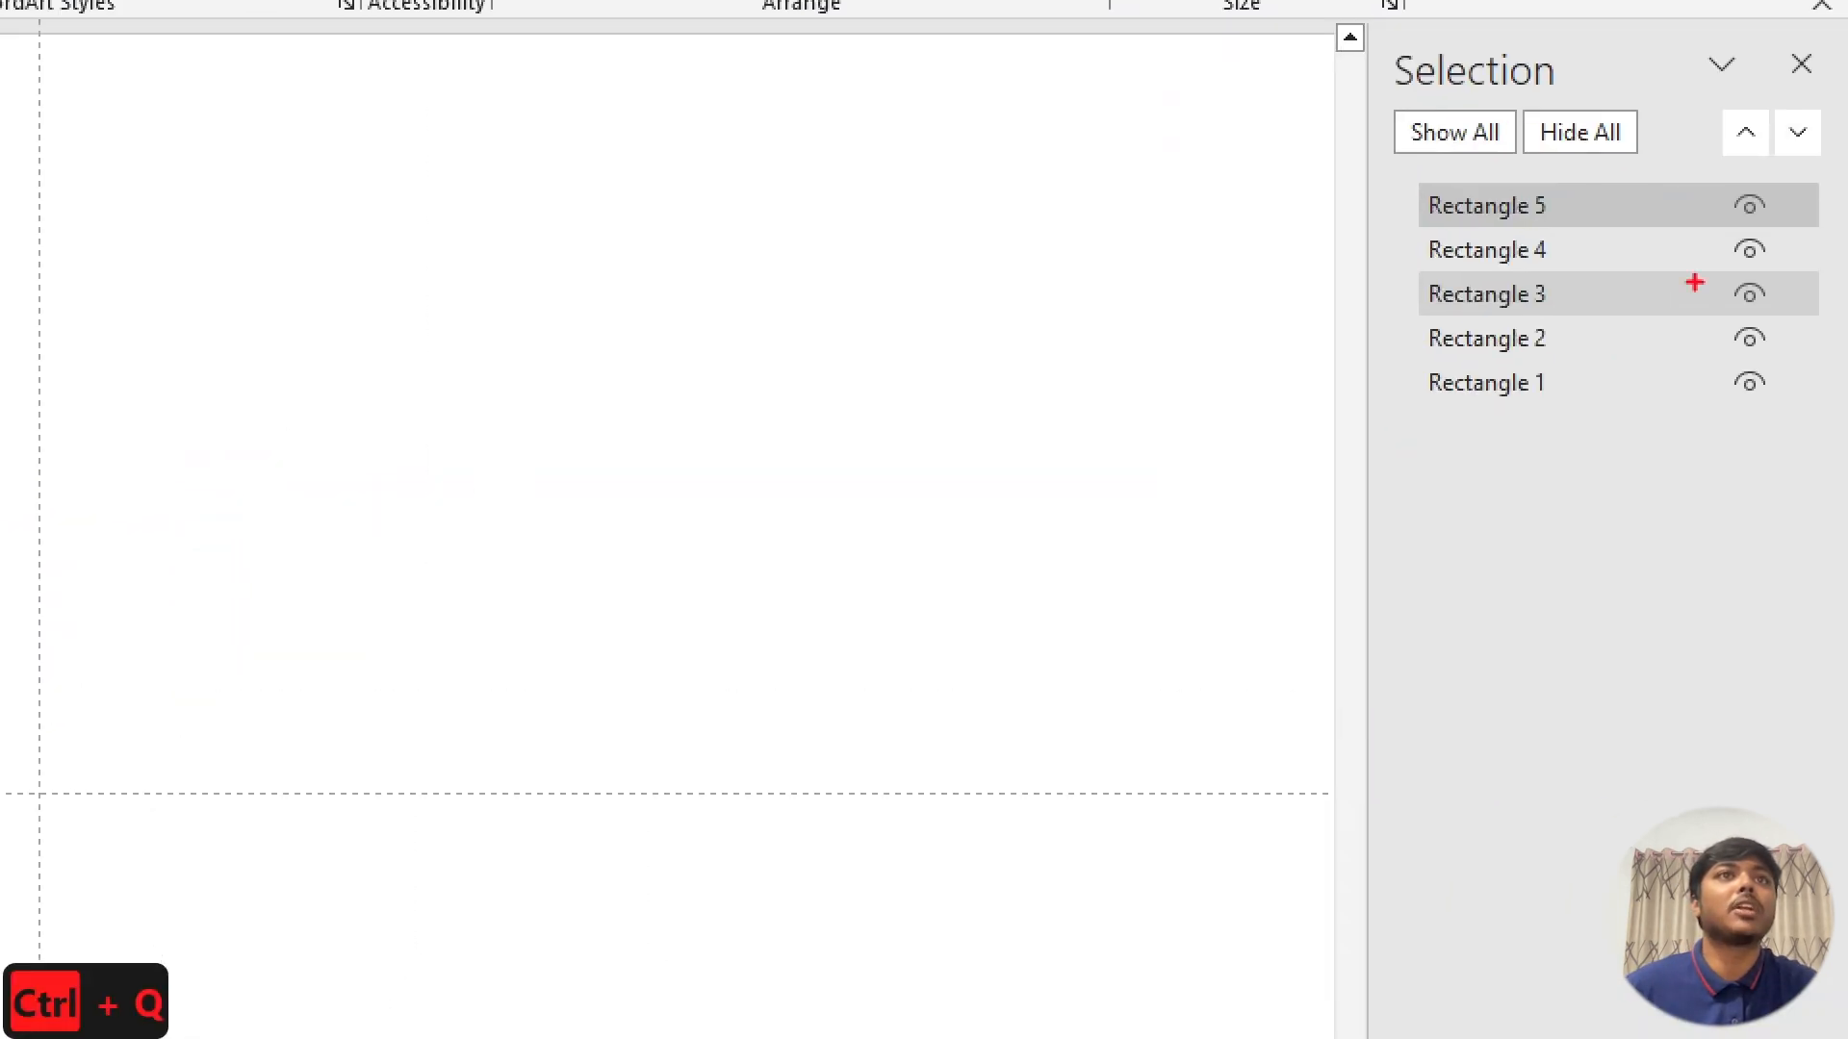
drag(1397, 166, 1513, 345)
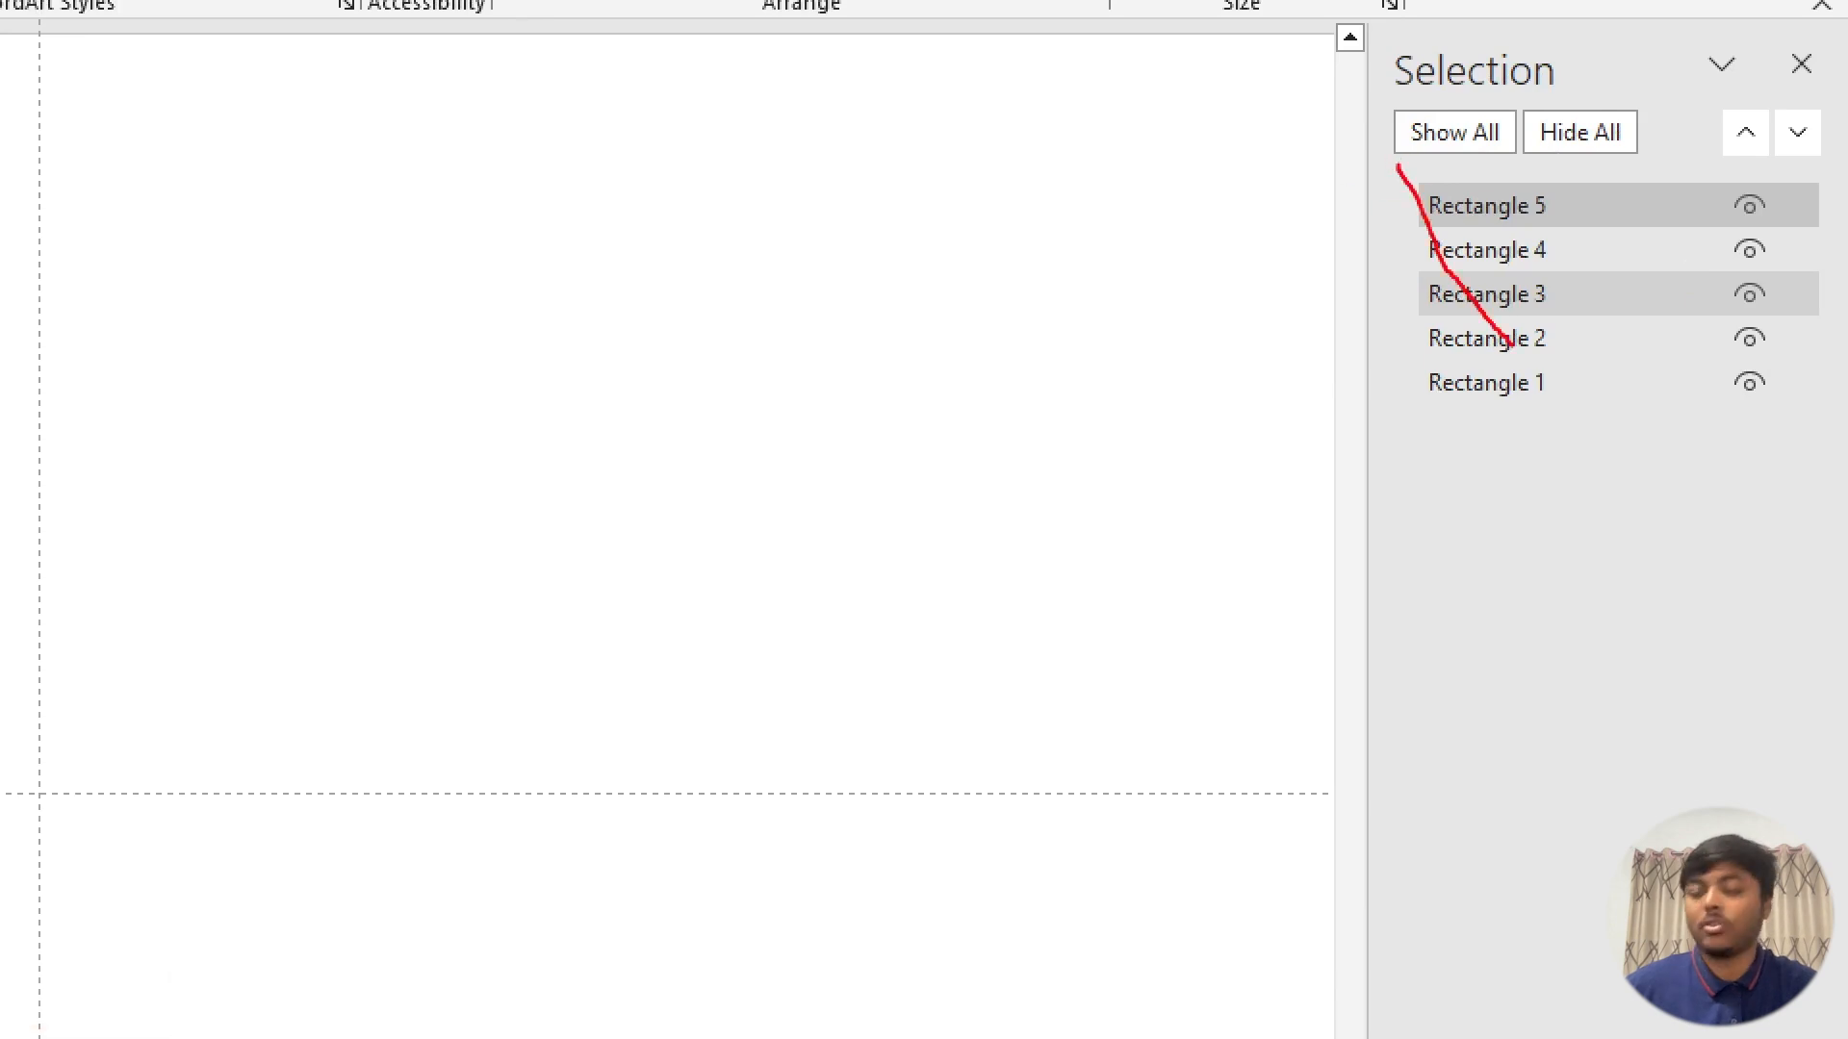
mouse_move(1406, 181)
mouse_down()
mouse_move(1472, 322)
mouse_move(1670, 438)
mouse_move(1807, 429)
mouse_up()
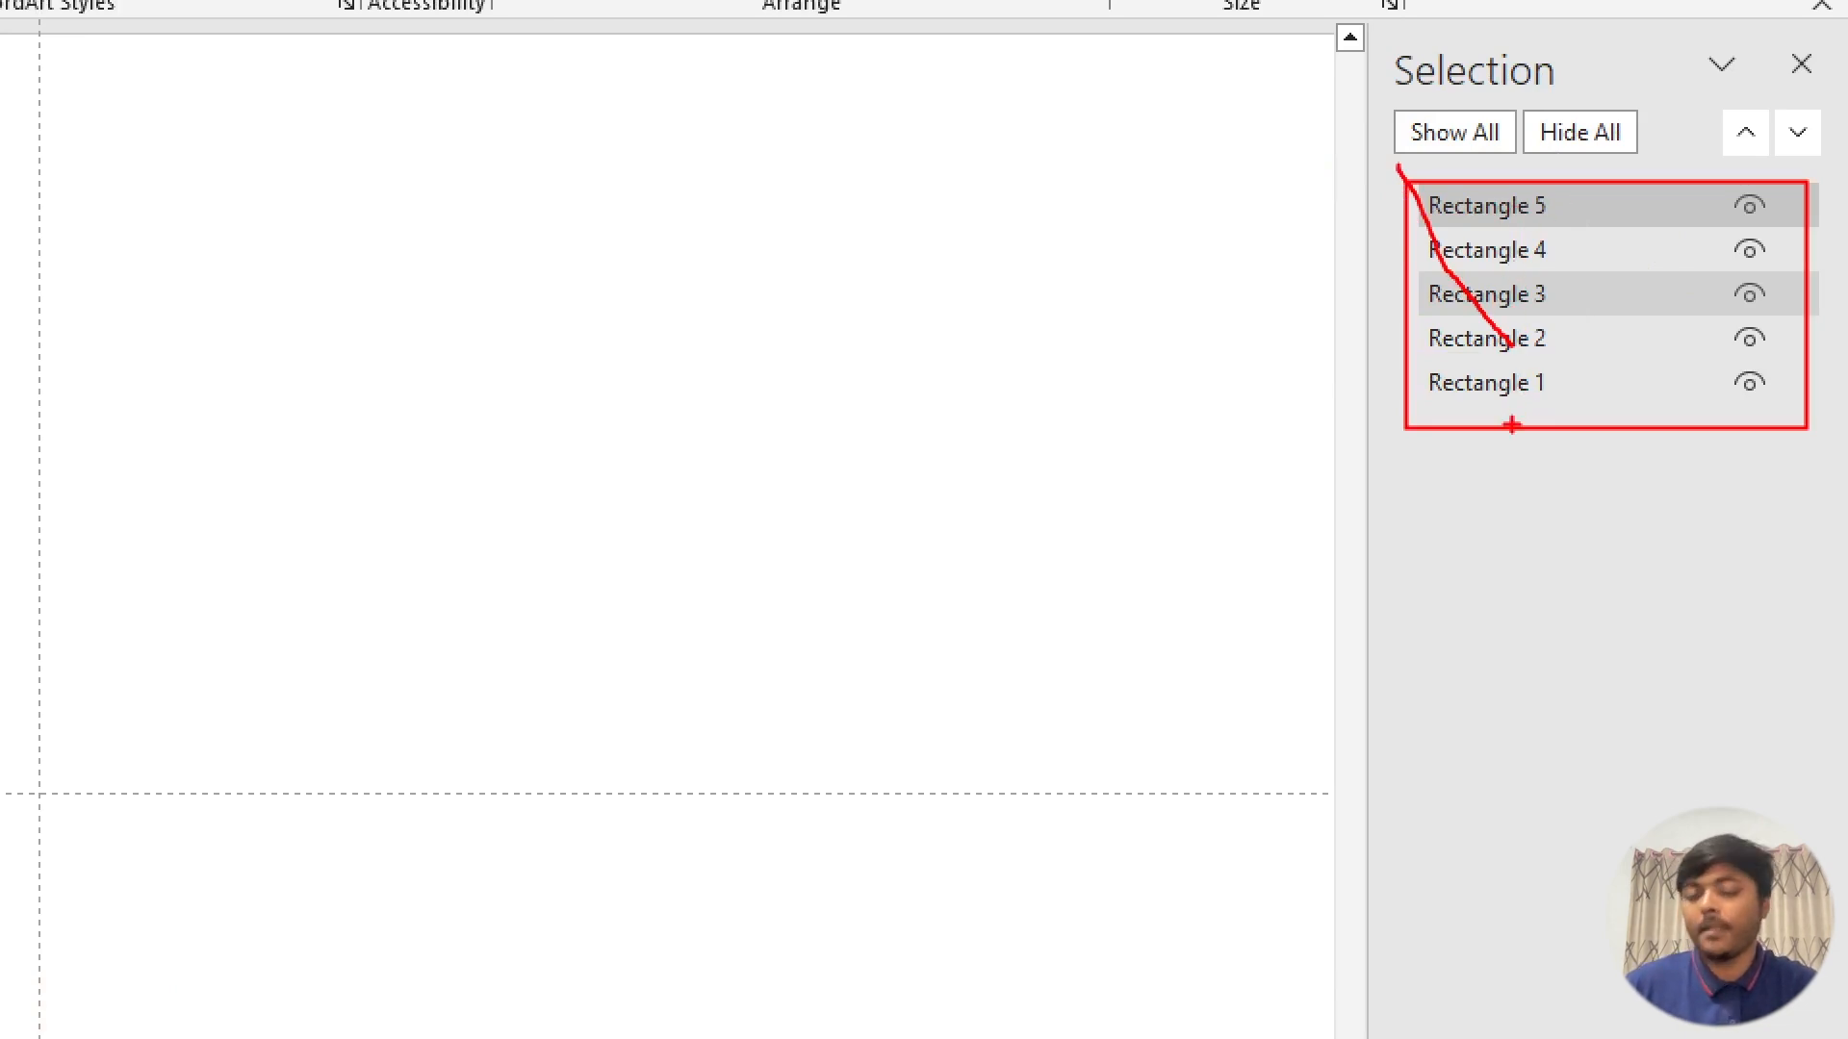
key(ctrl+q)
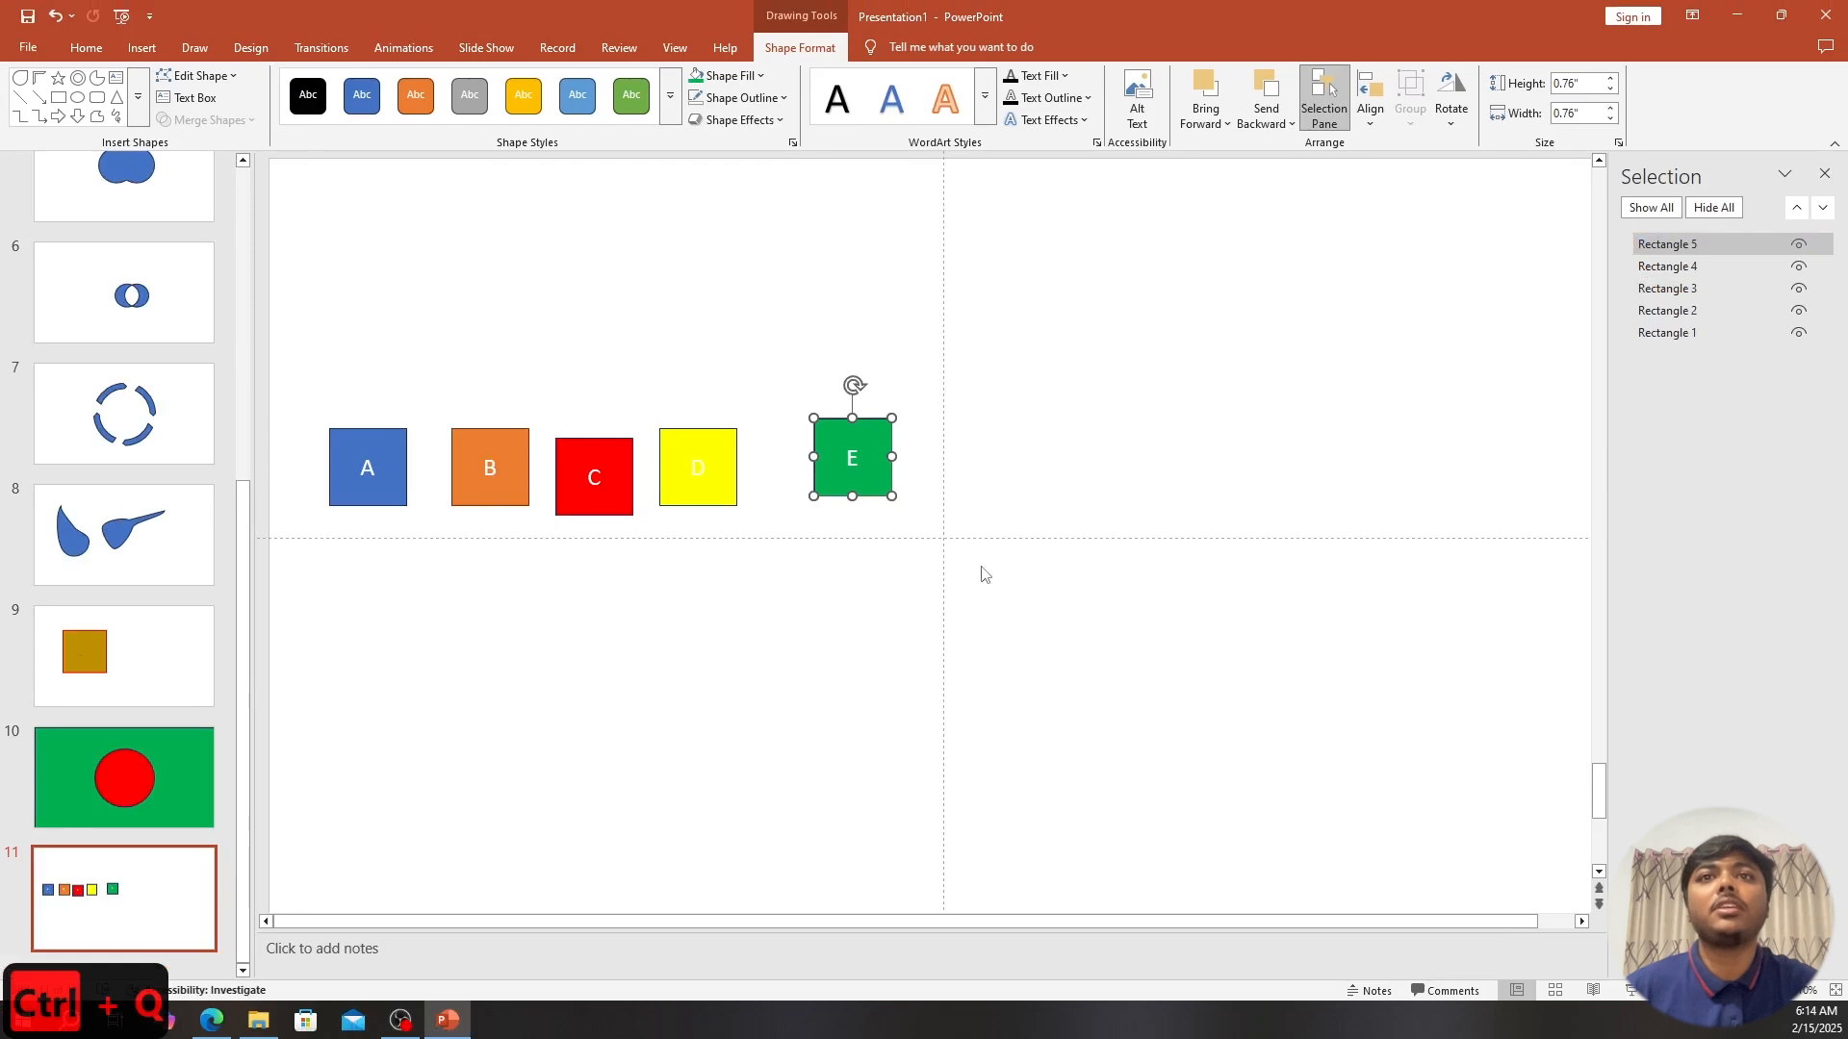
Move the squares back together so that A to E overlap slightly in one aligned row.
drag(828, 487, 672, 478)
drag(527, 464, 615, 464)
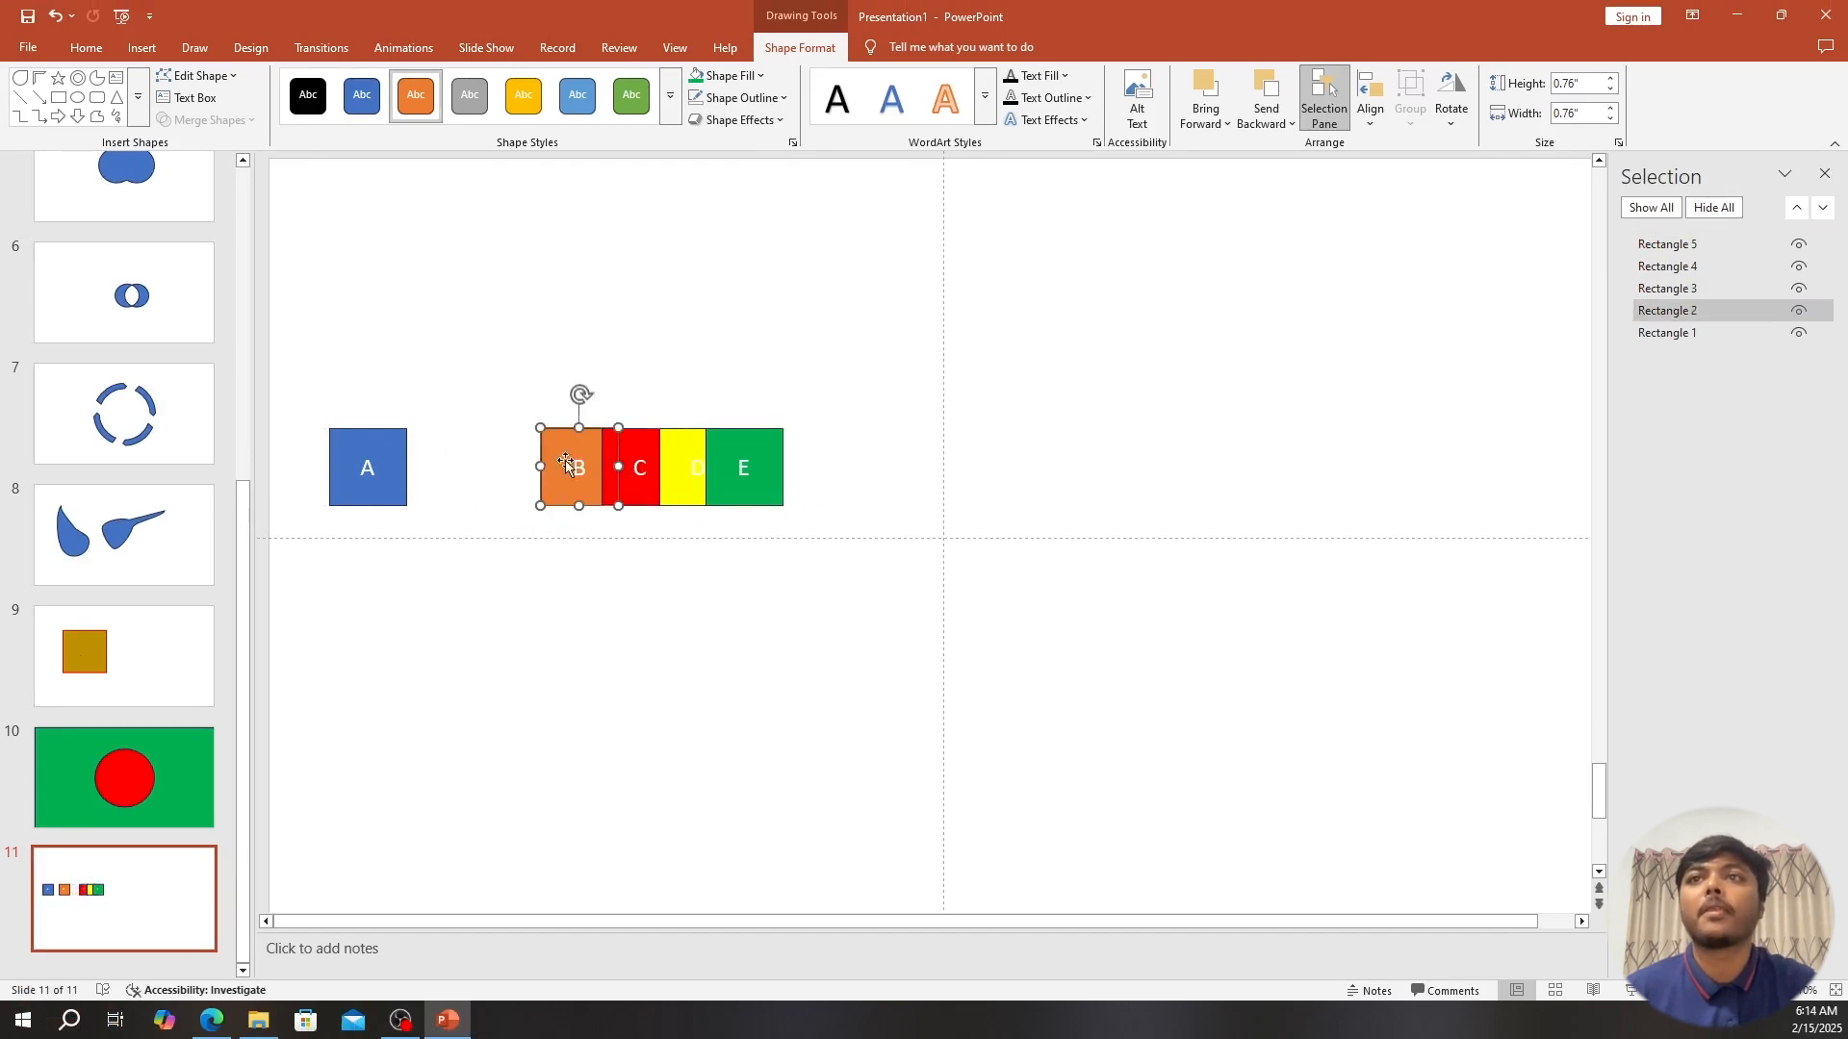
drag(404, 471, 557, 472)
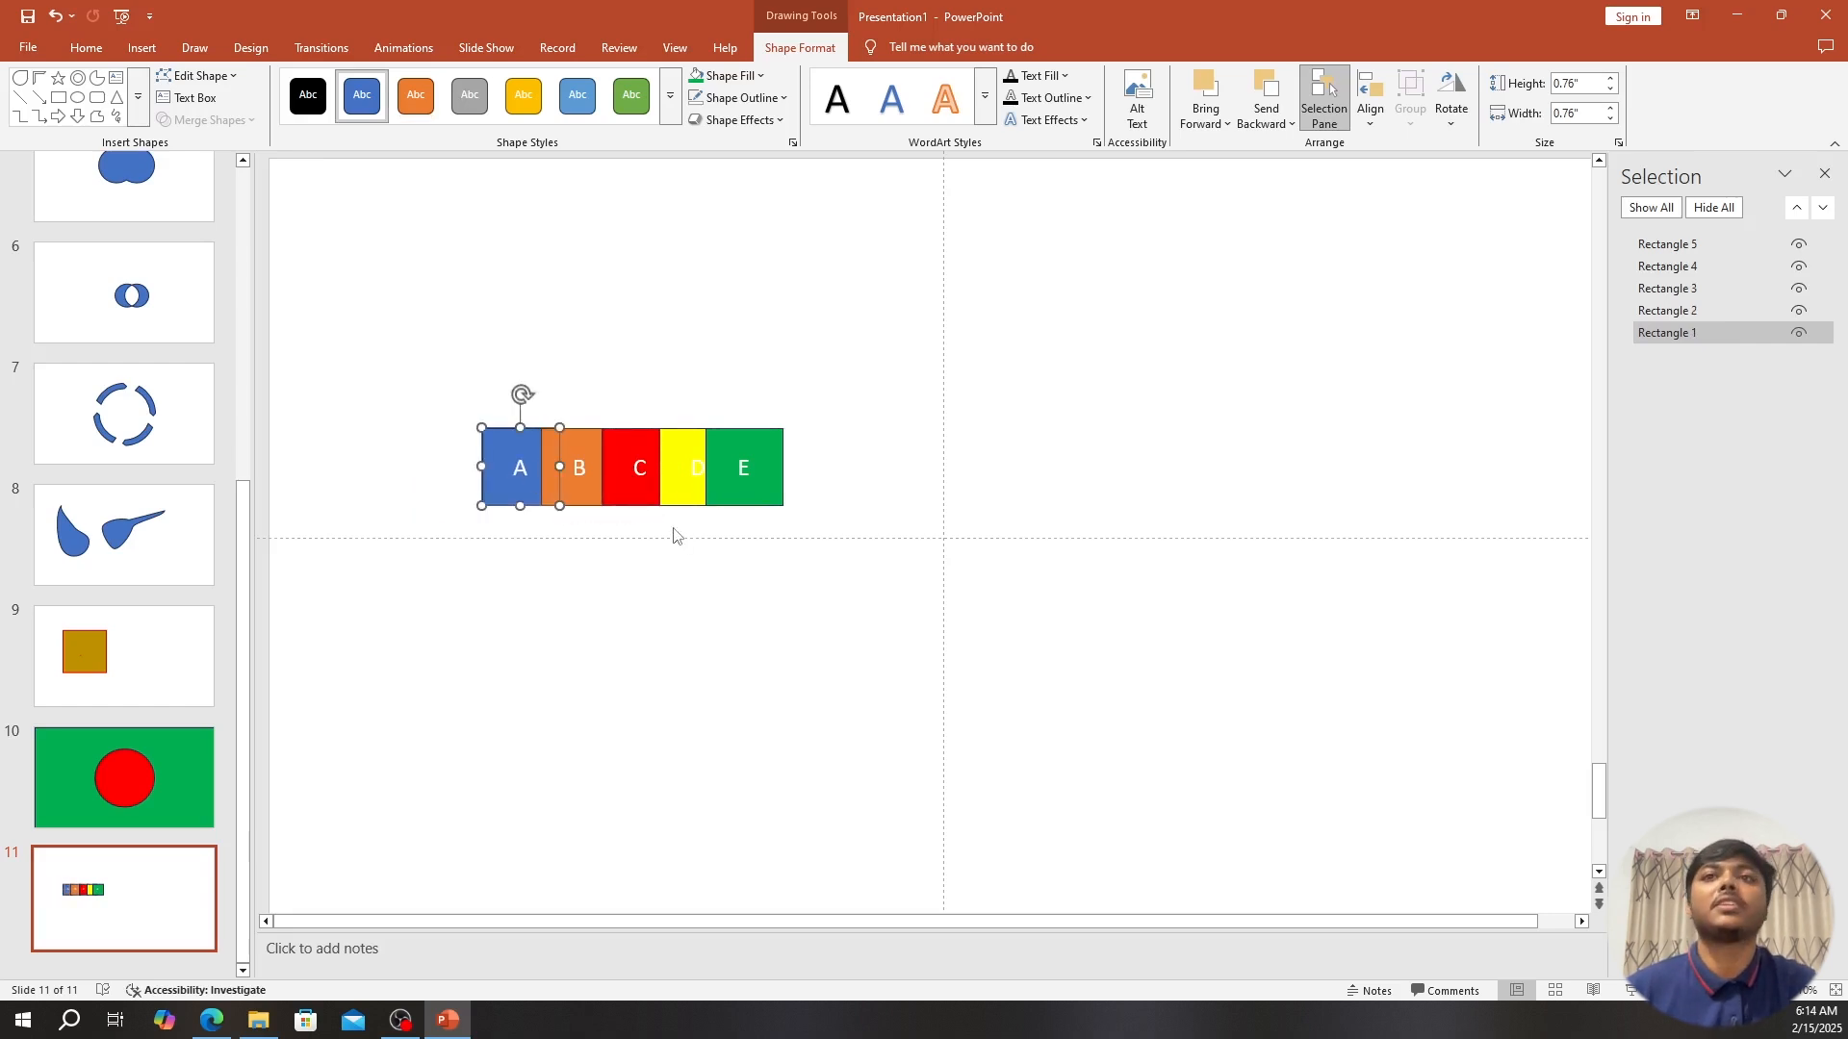
Reorder Rectangle 5 (square E) one layer below Rectangle 4 (square D), and return it to the top of the object list.
click(712, 496)
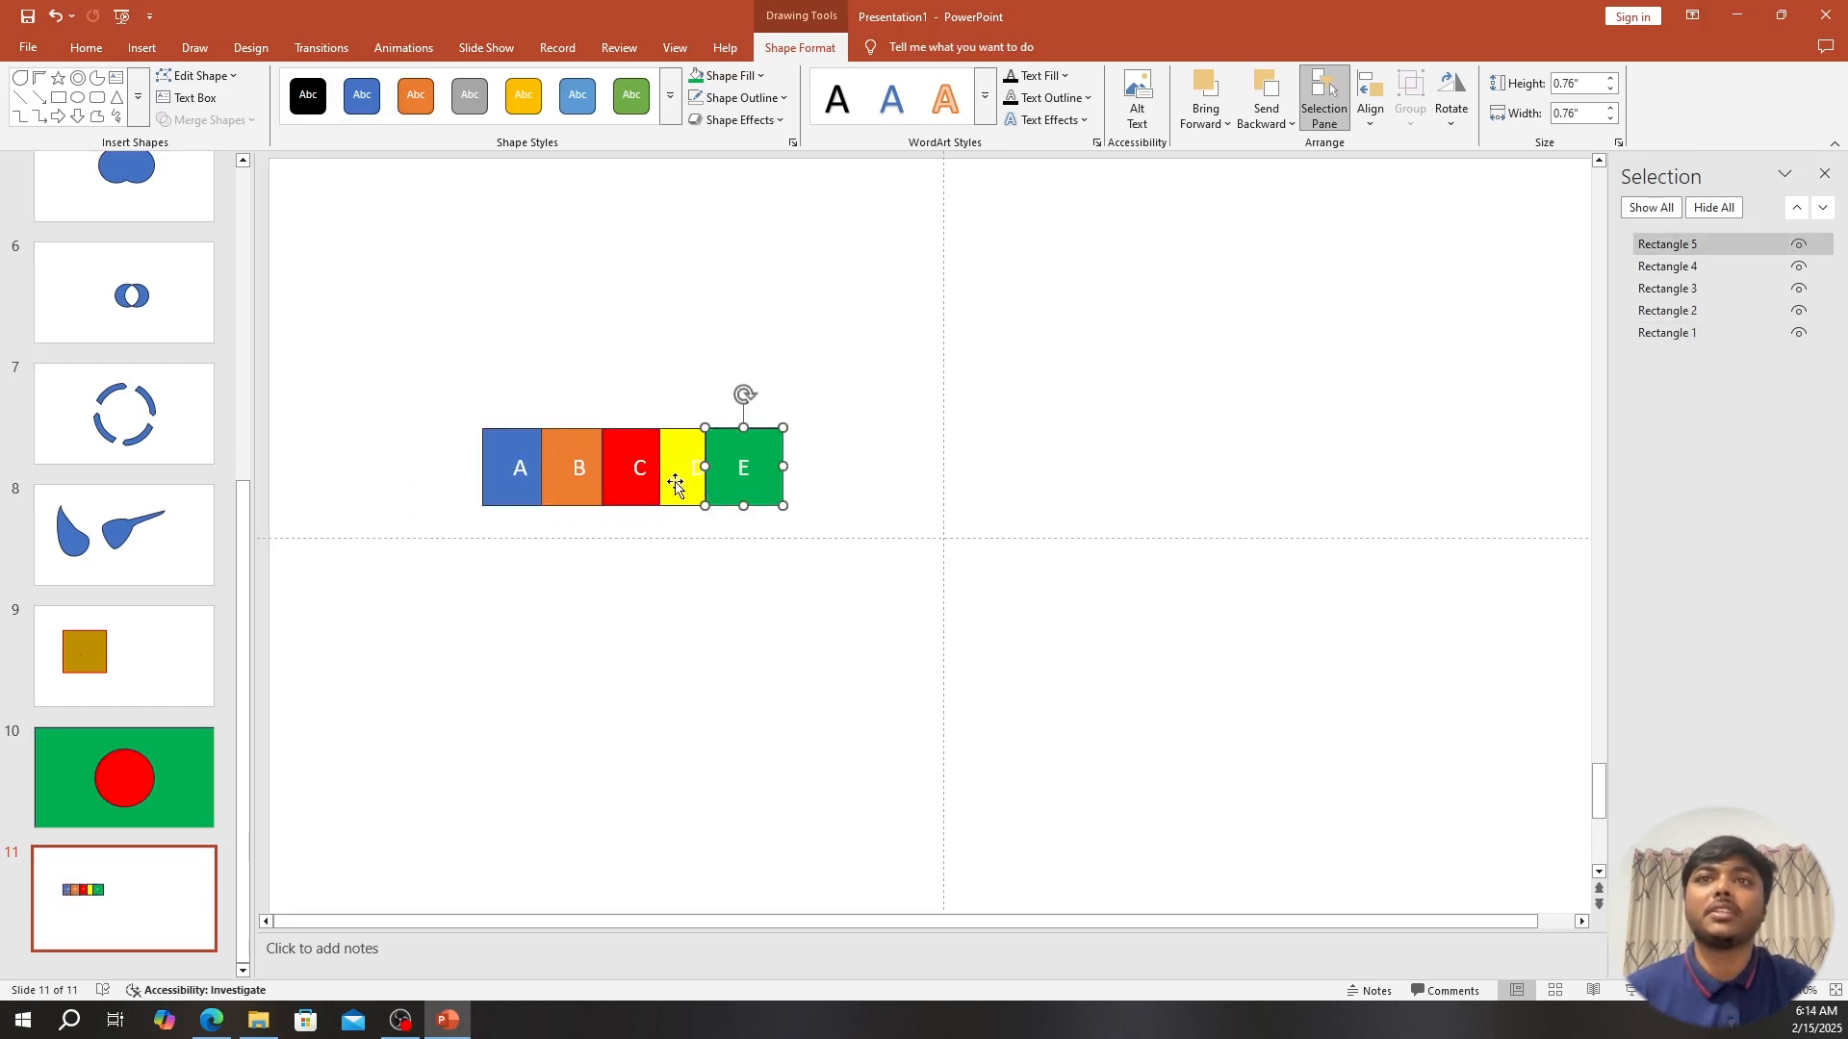
click(678, 485)
click(781, 498)
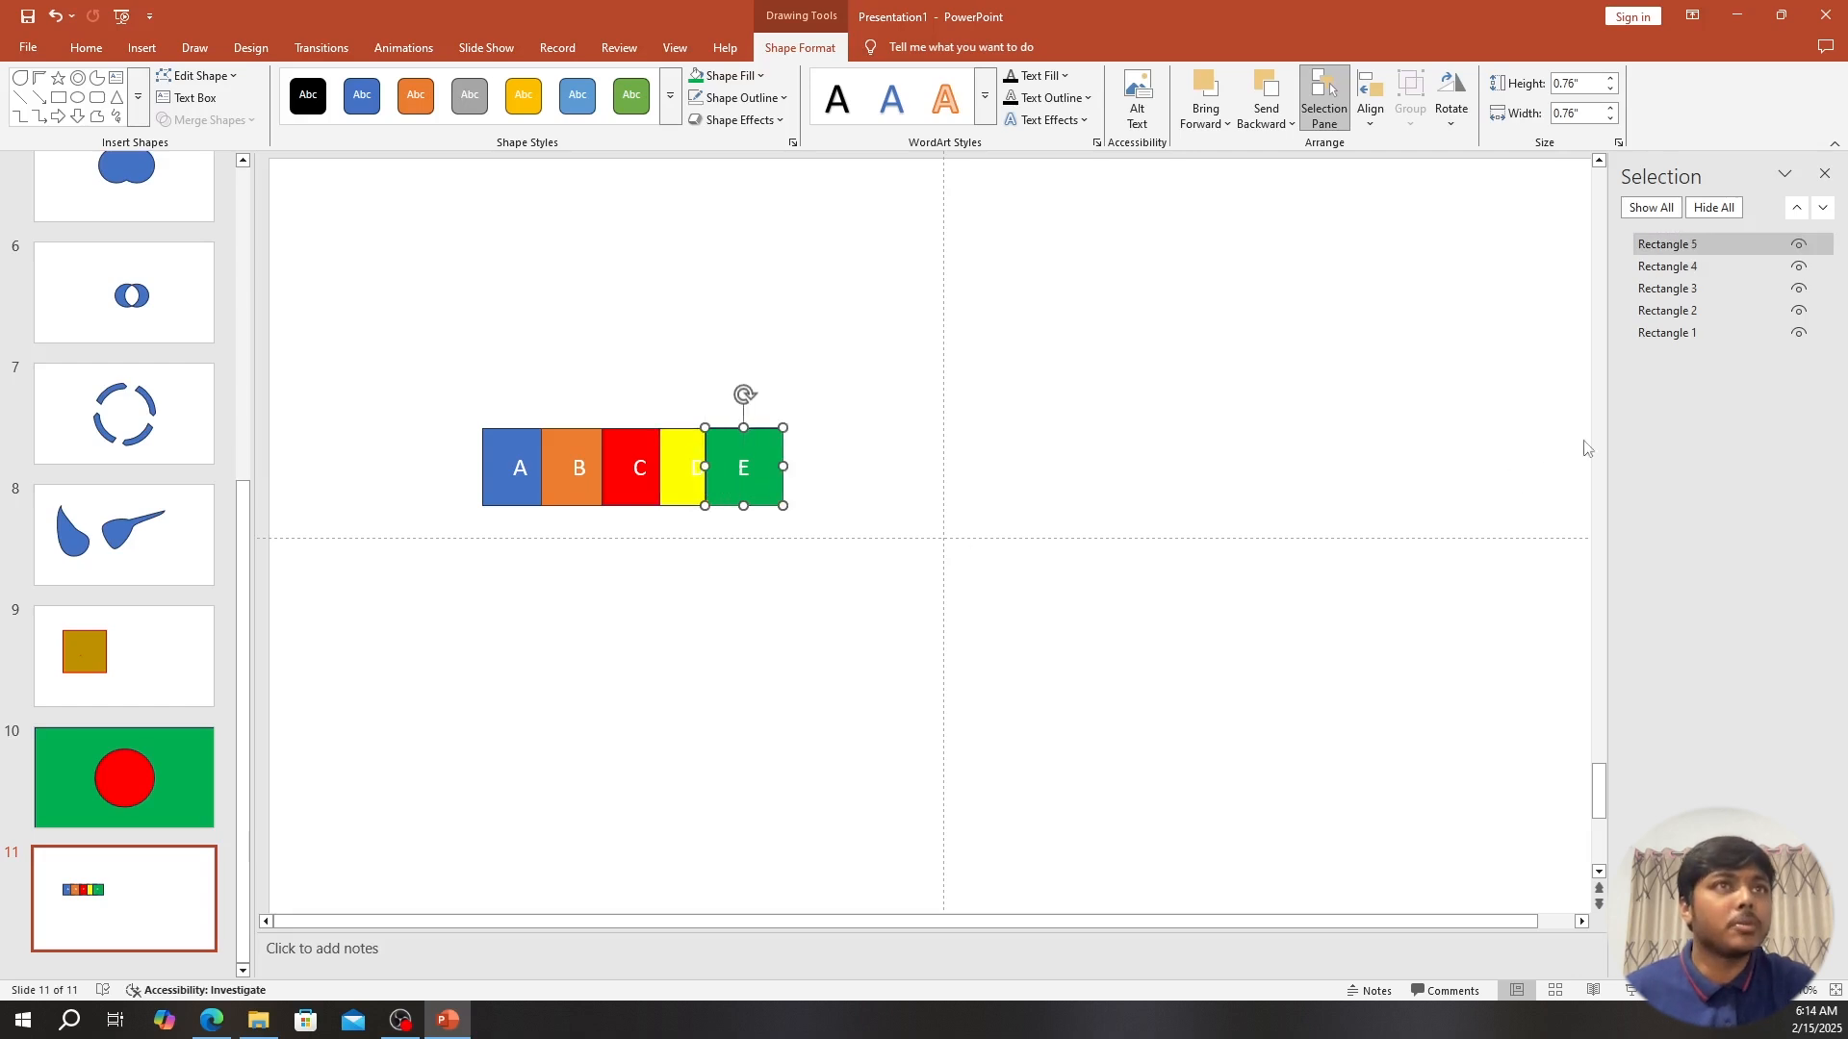
drag(1719, 245, 1729, 273)
click(1336, 340)
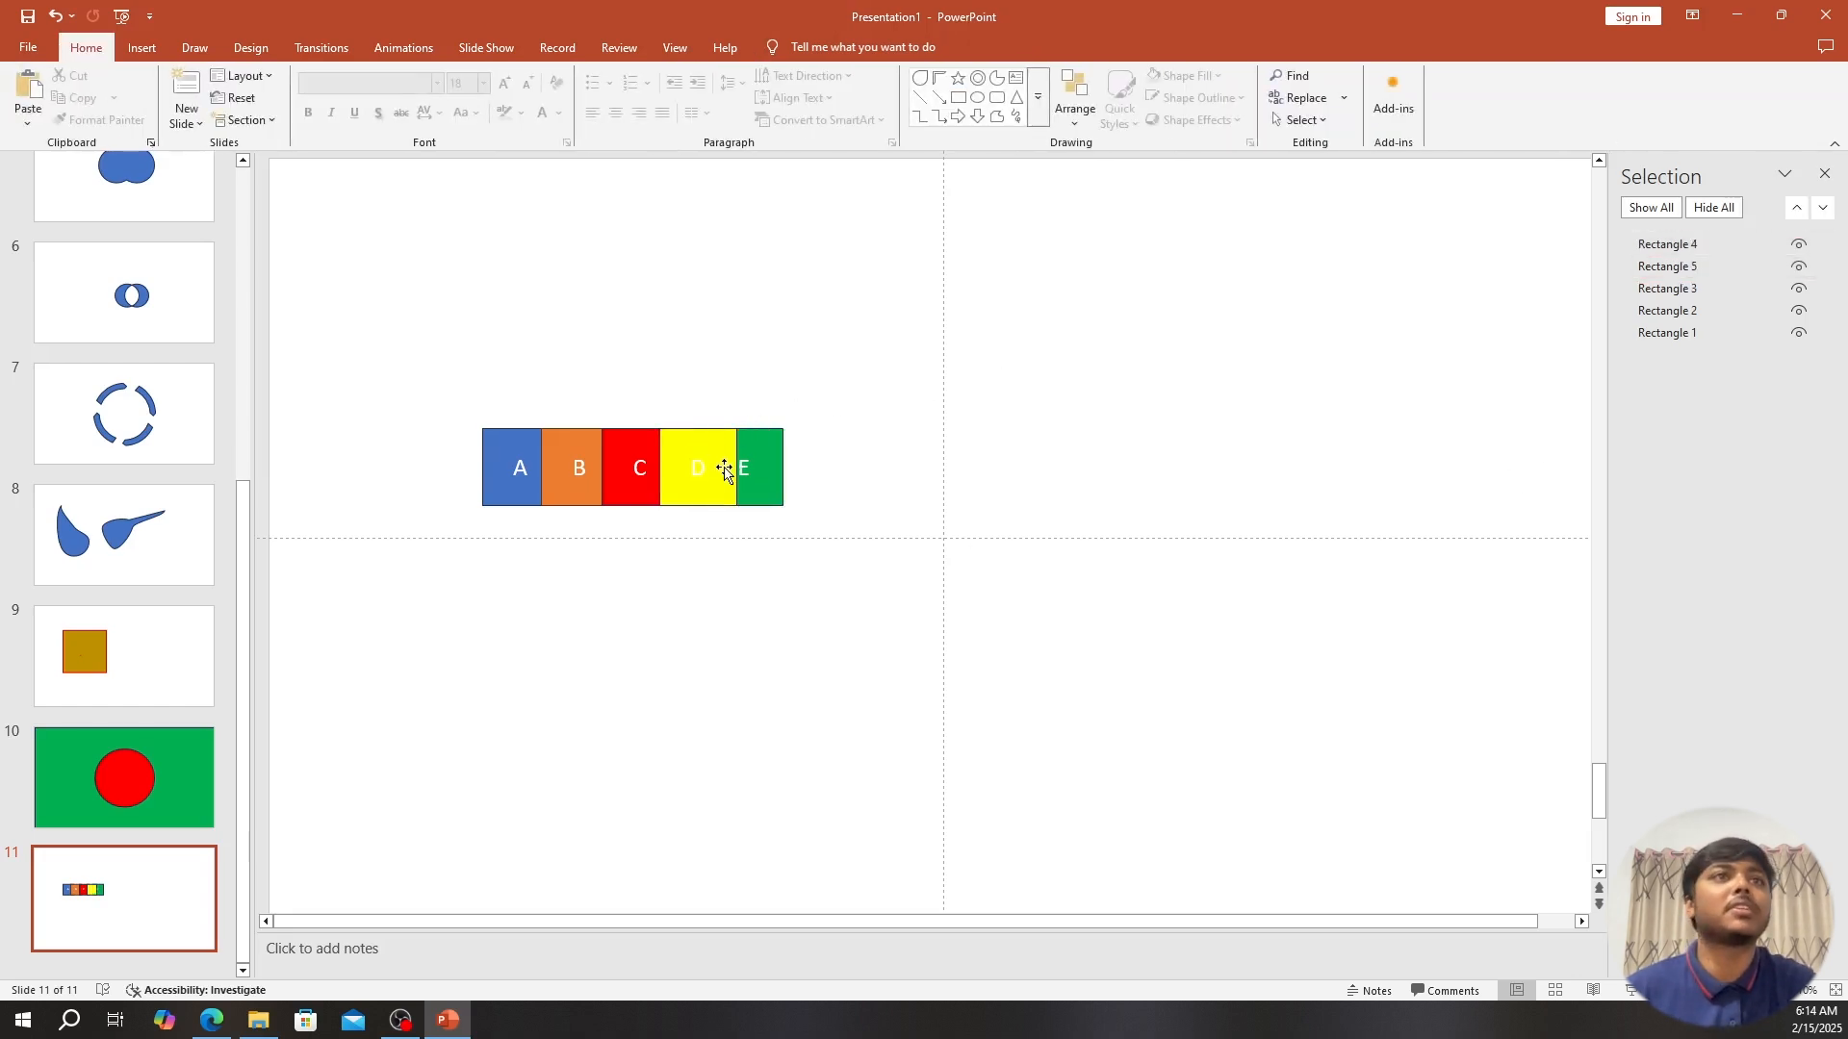
drag(1723, 269, 1718, 239)
click(1562, 270)
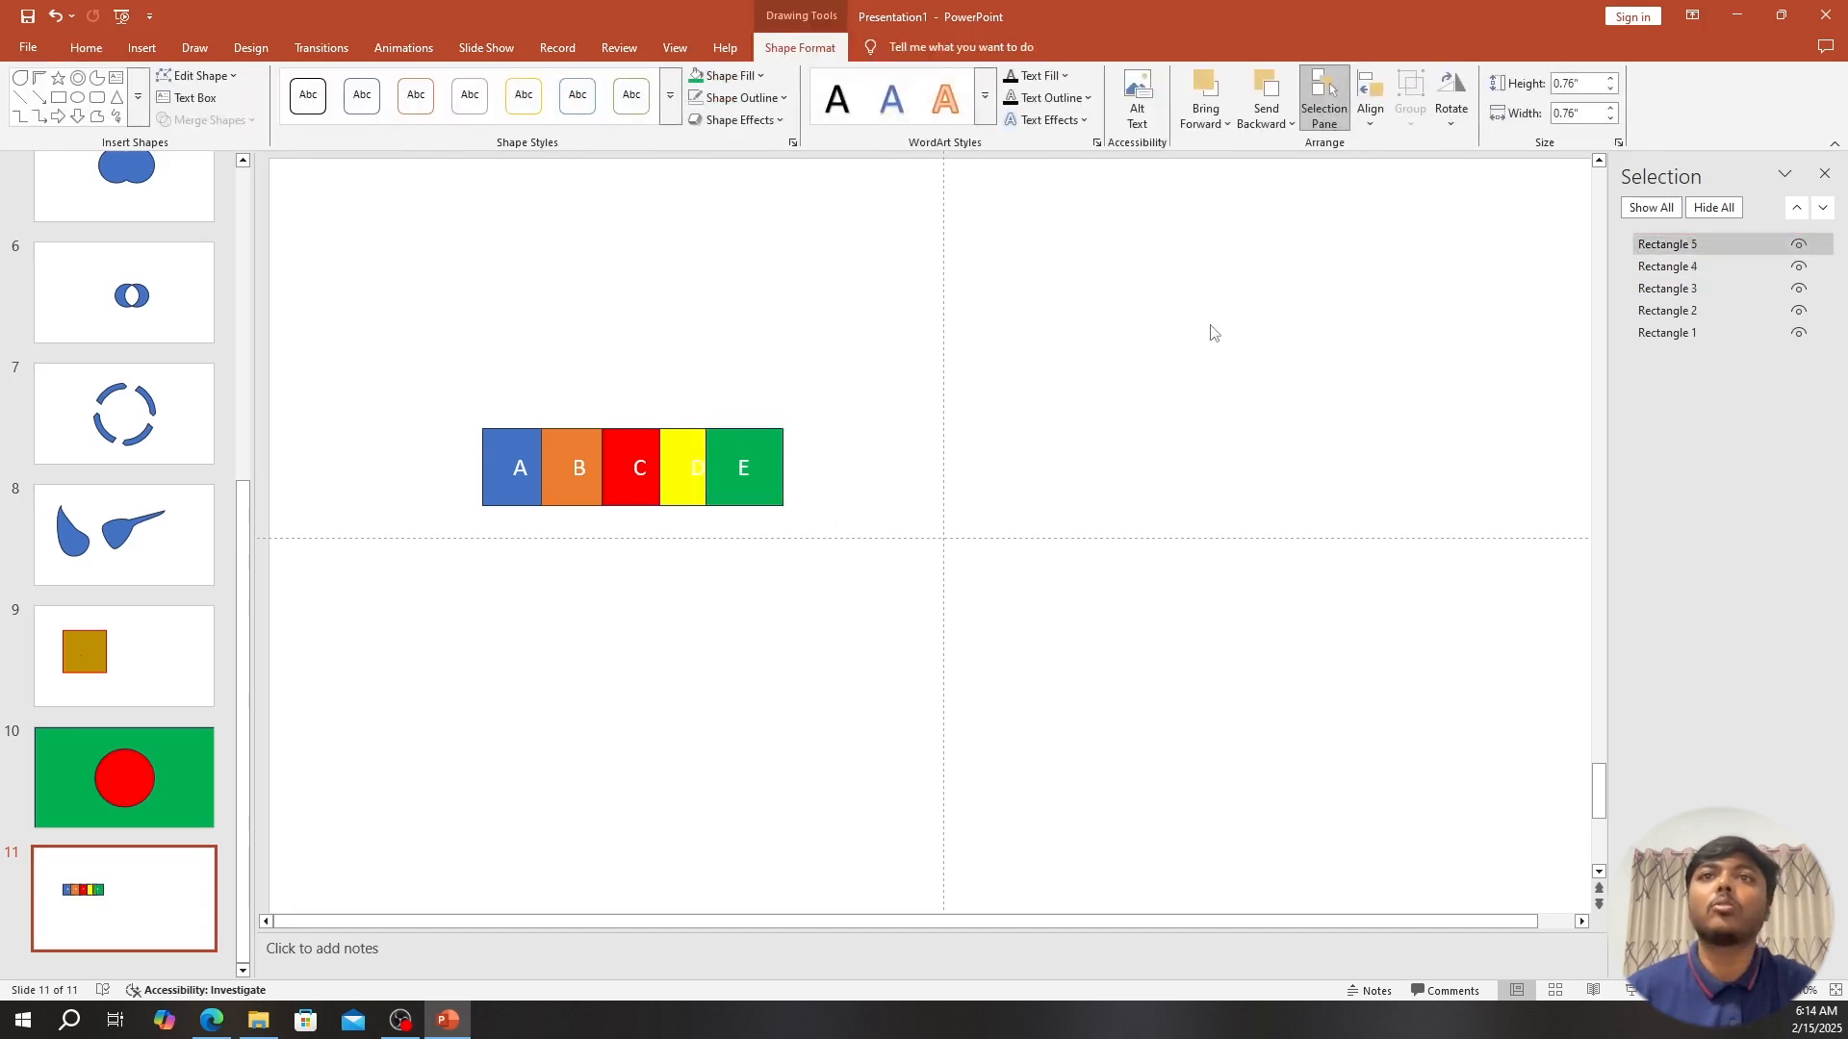
Send green square E to the back, behind all the other squares, and undo a slight sideways move of it.
click(731, 476)
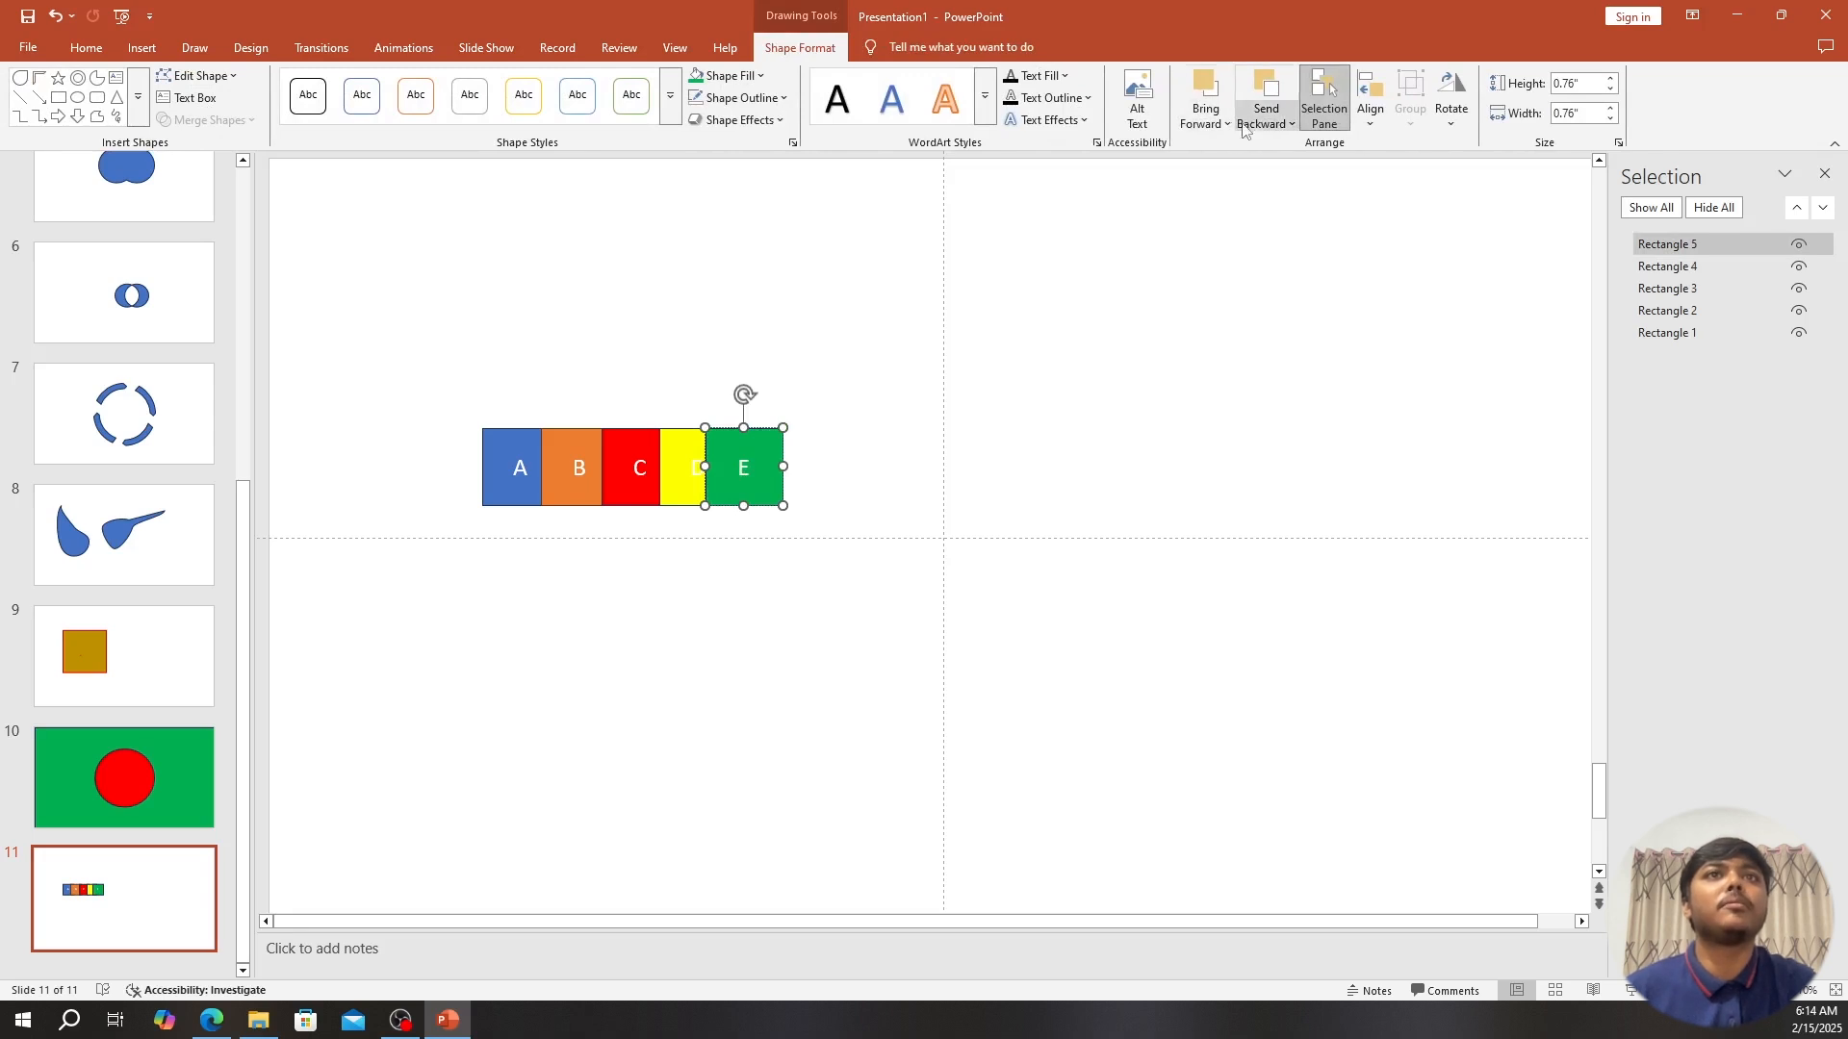
click(1293, 124)
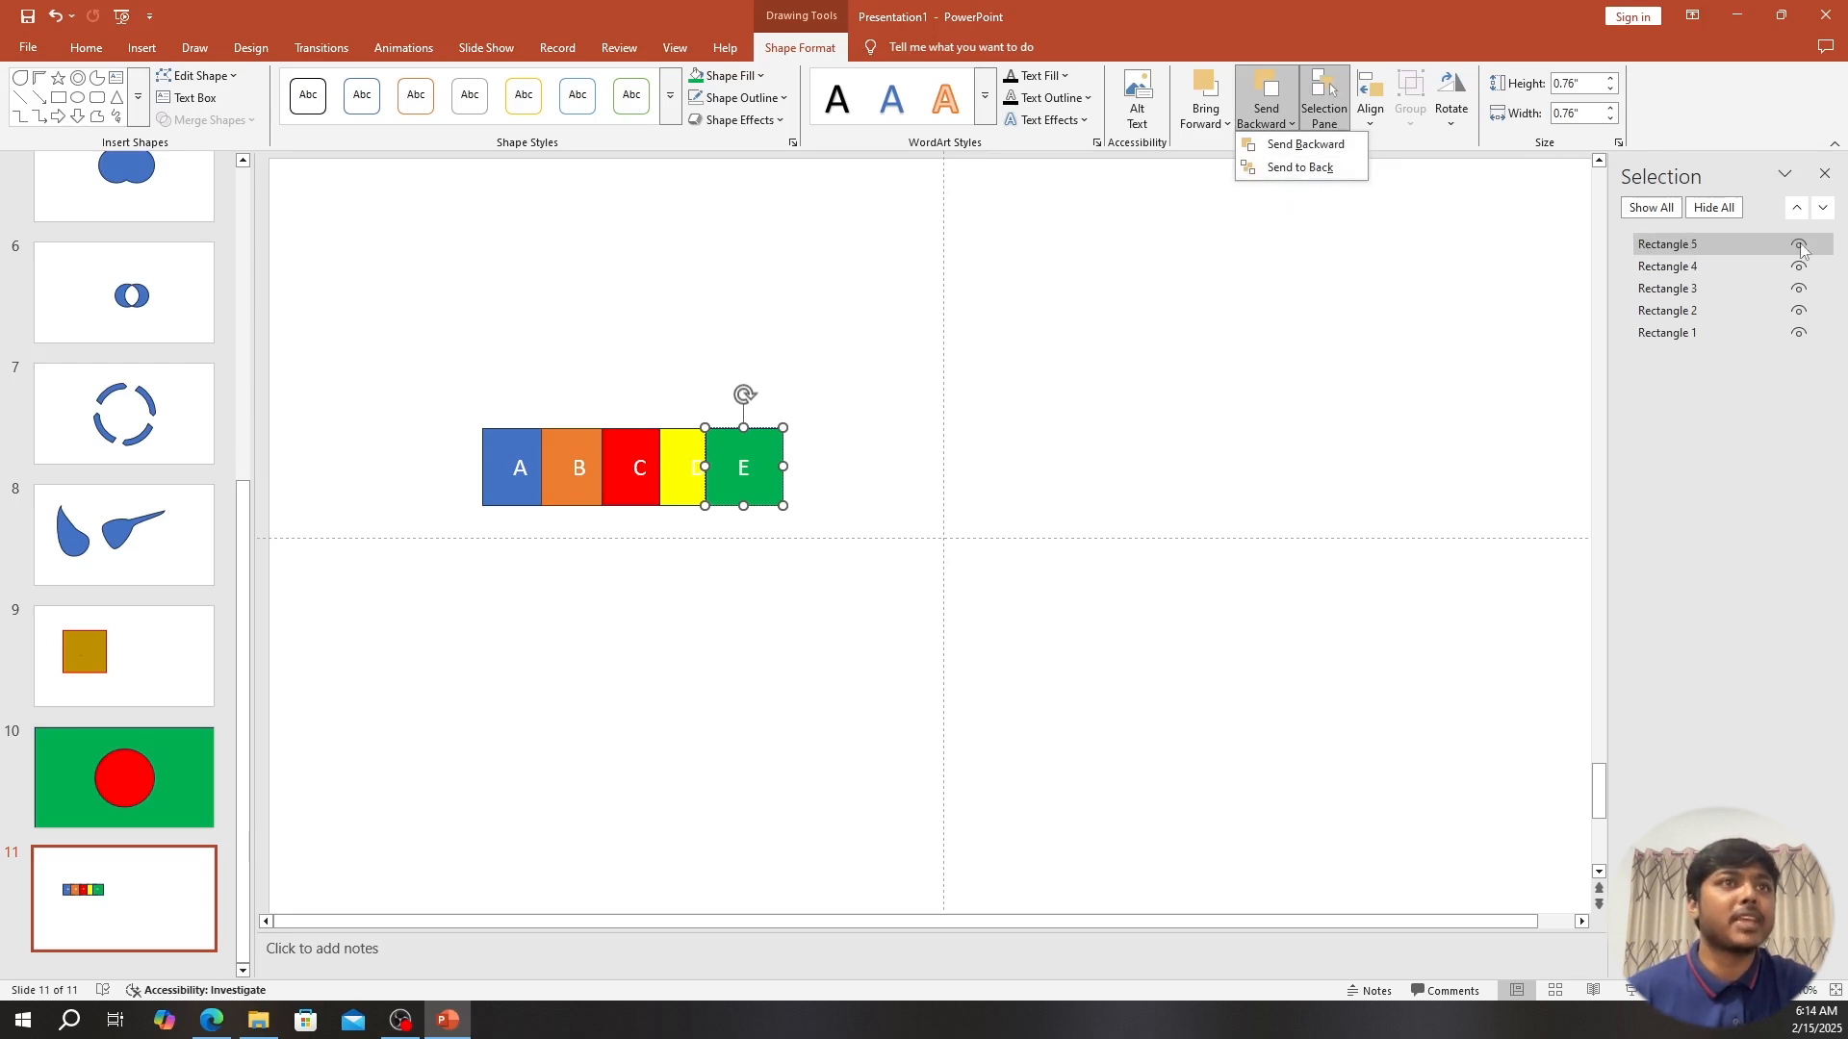
click(1292, 169)
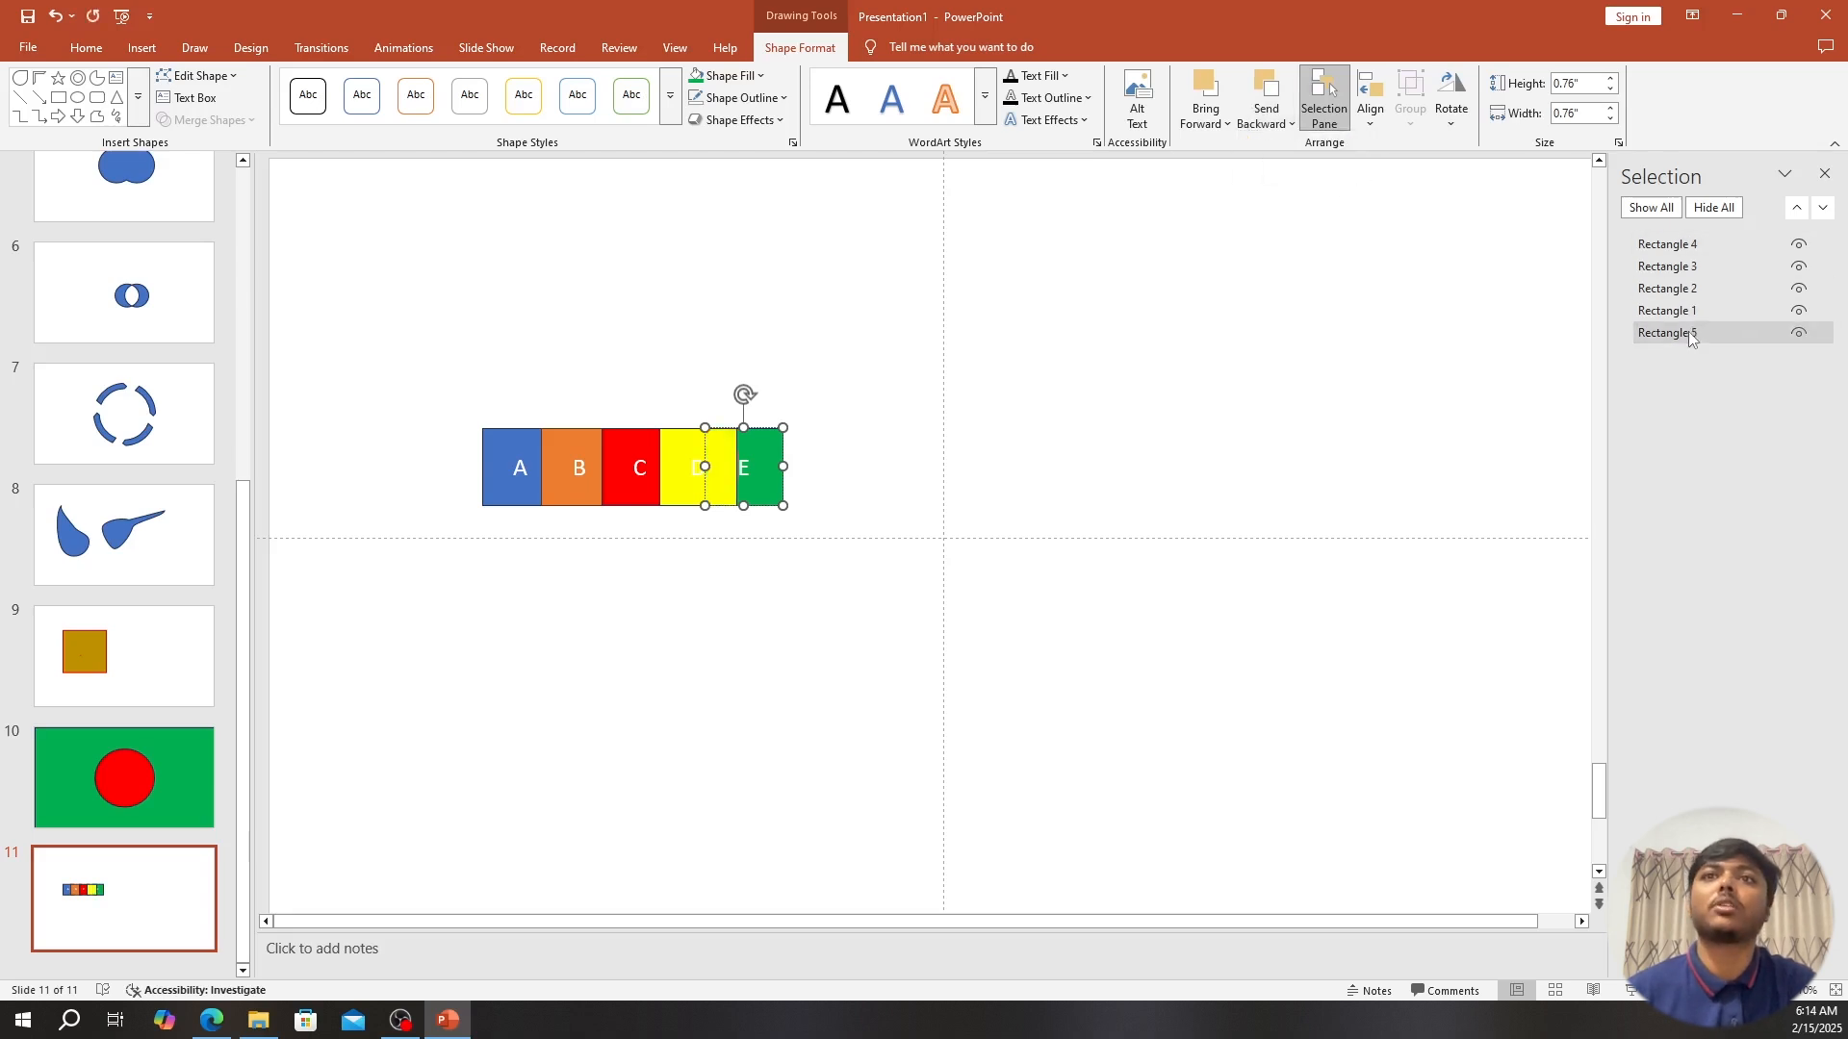
mouse_move(765, 500)
mouse_down()
mouse_move(528, 497)
mouse_move(776, 508)
mouse_up()
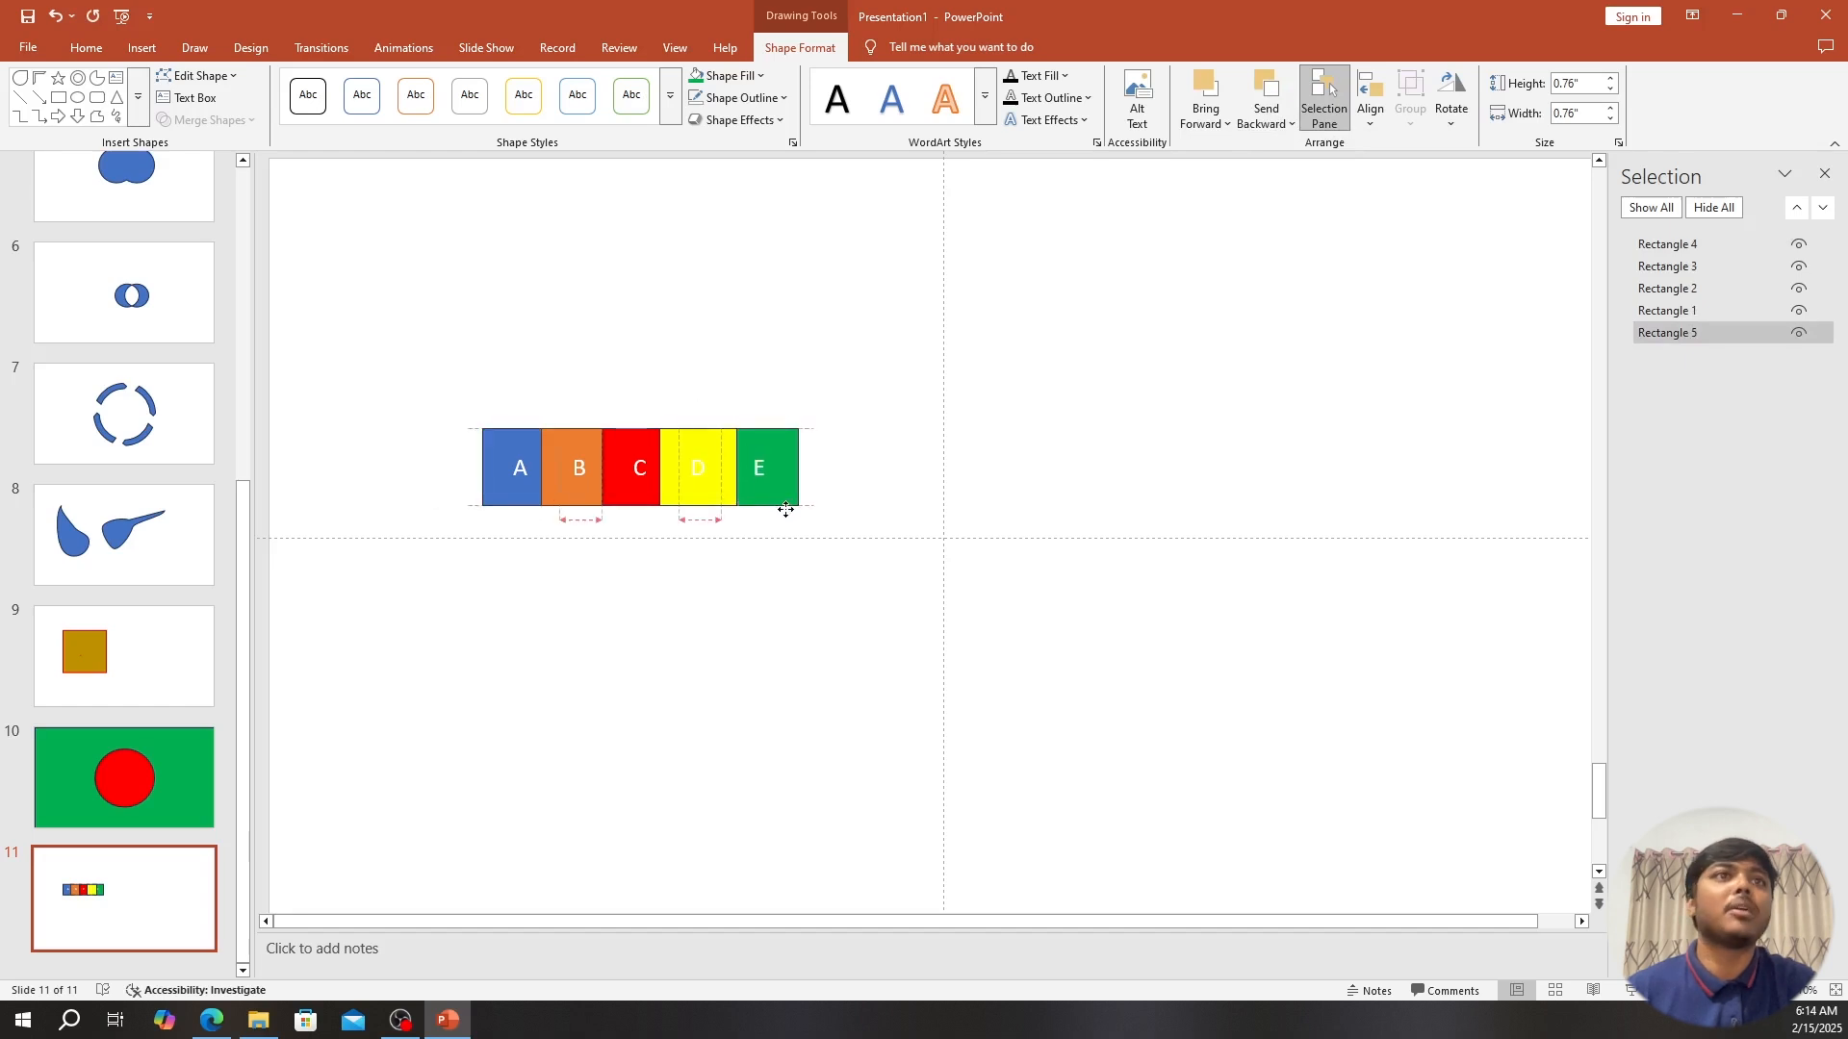
key(ctrl+z)
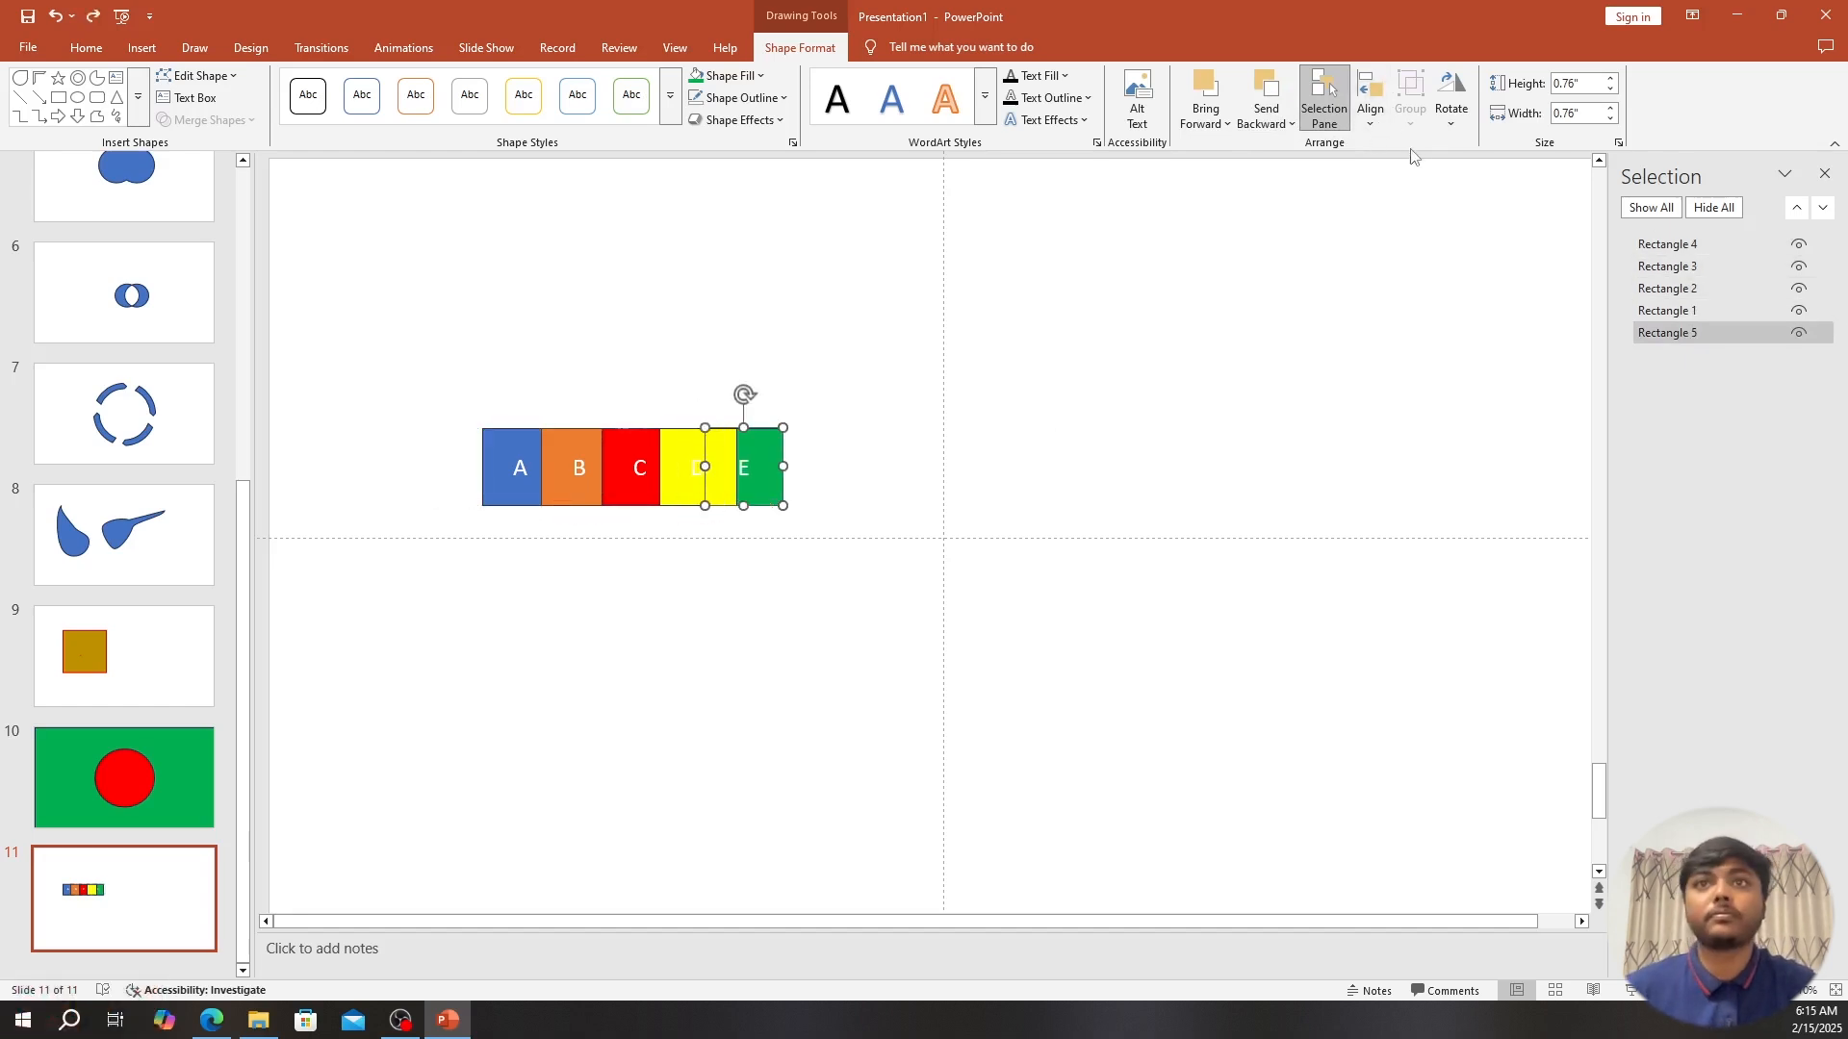
Undo sending green square E to the back, and send it backward by one level, behind yellow square D.
key(ctrl+z)
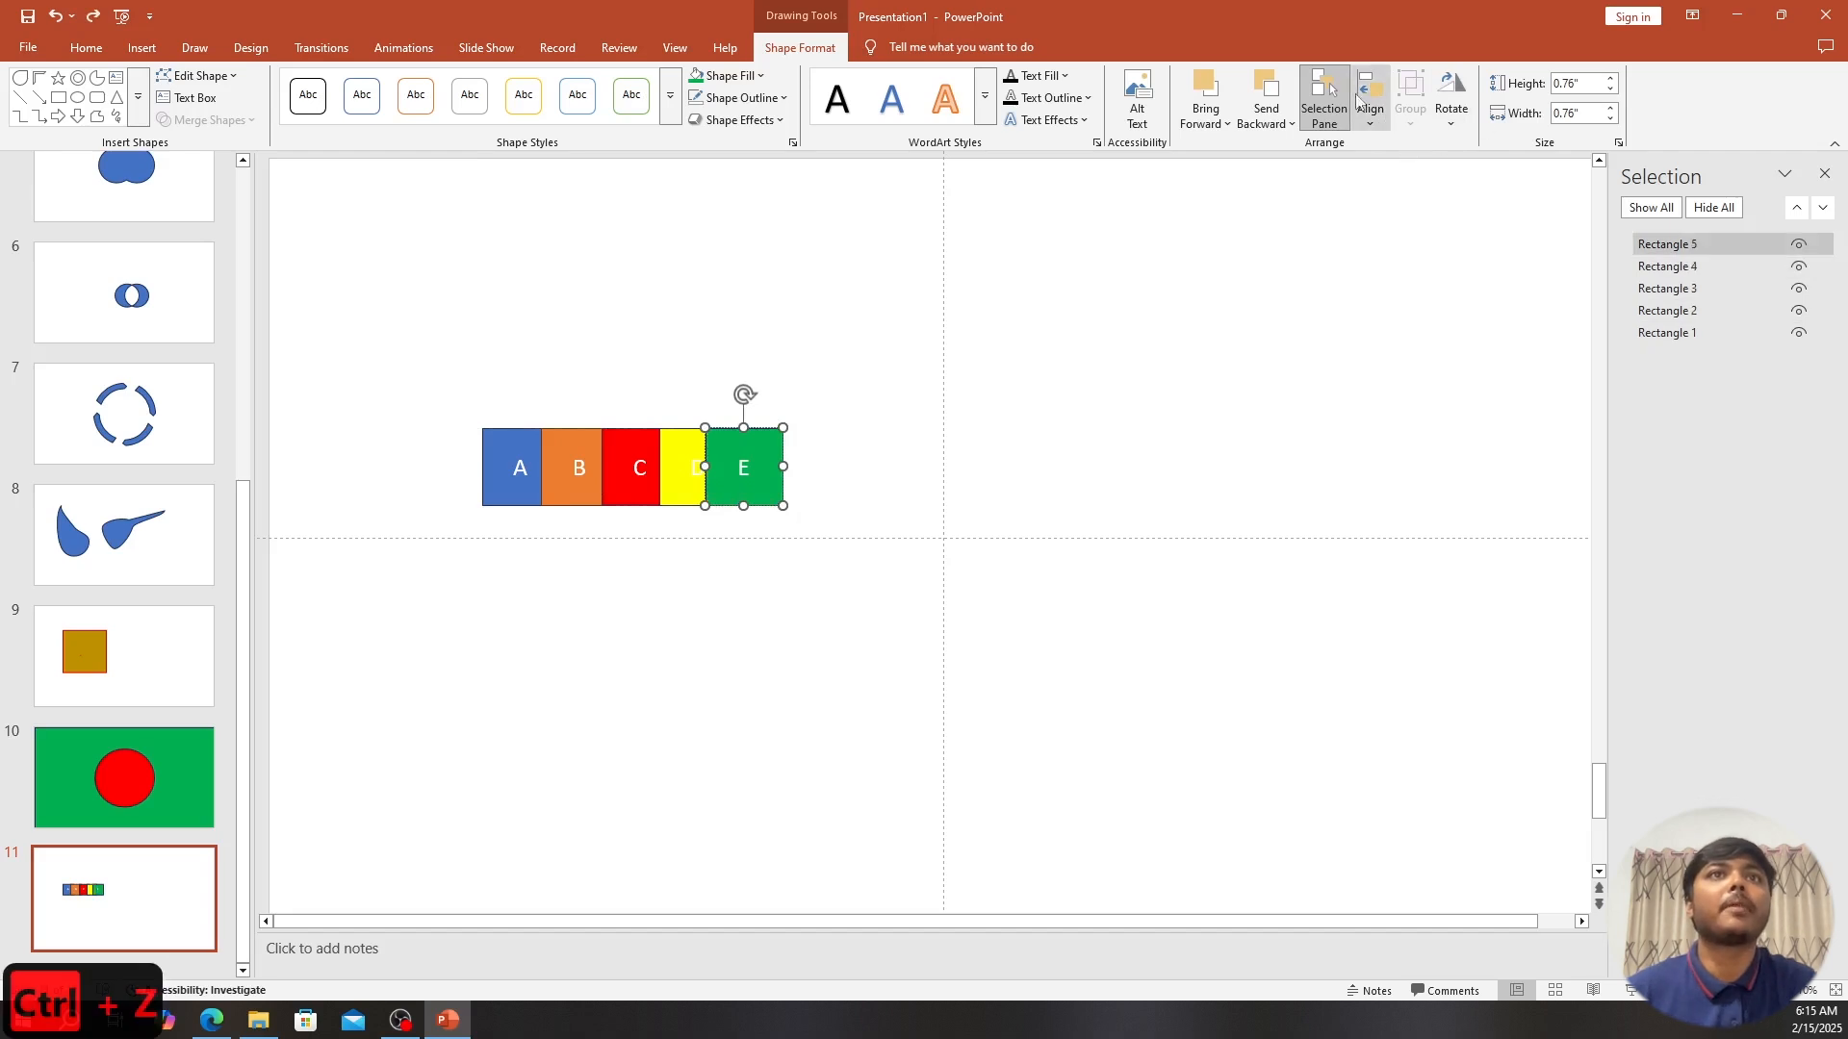
click(1291, 124)
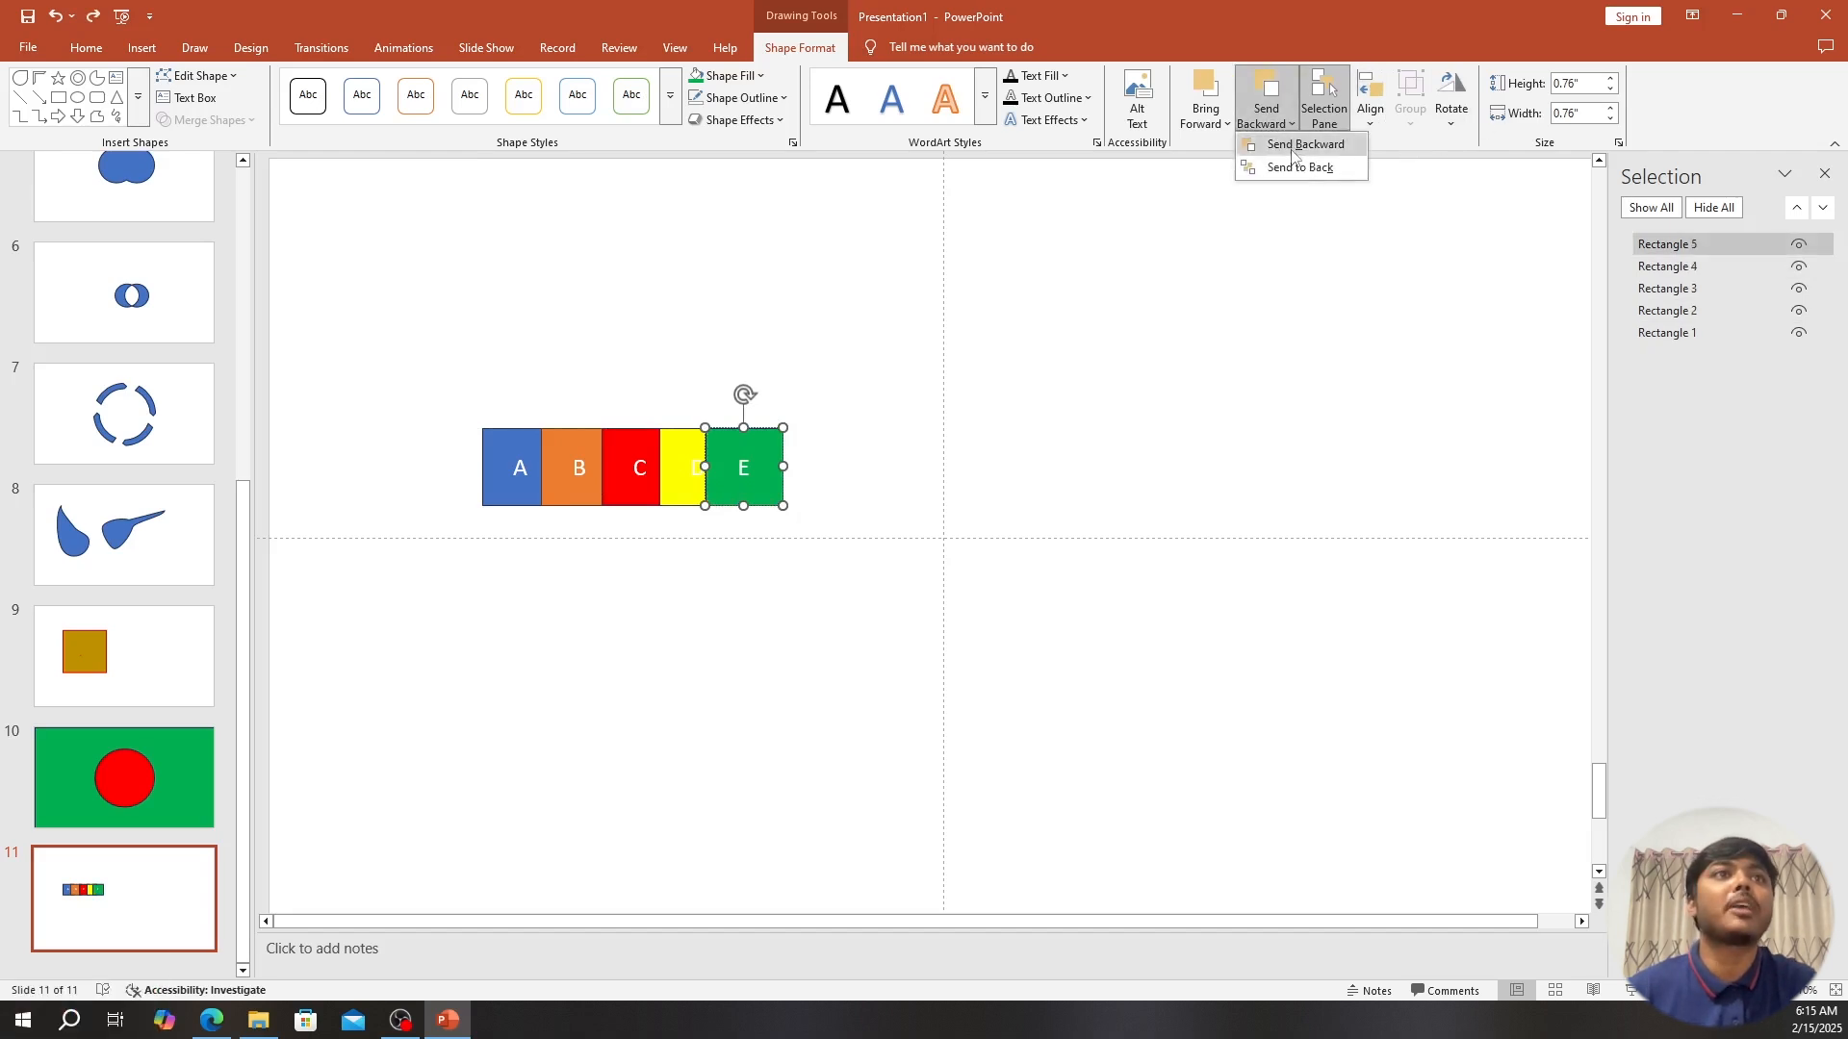
click(1305, 144)
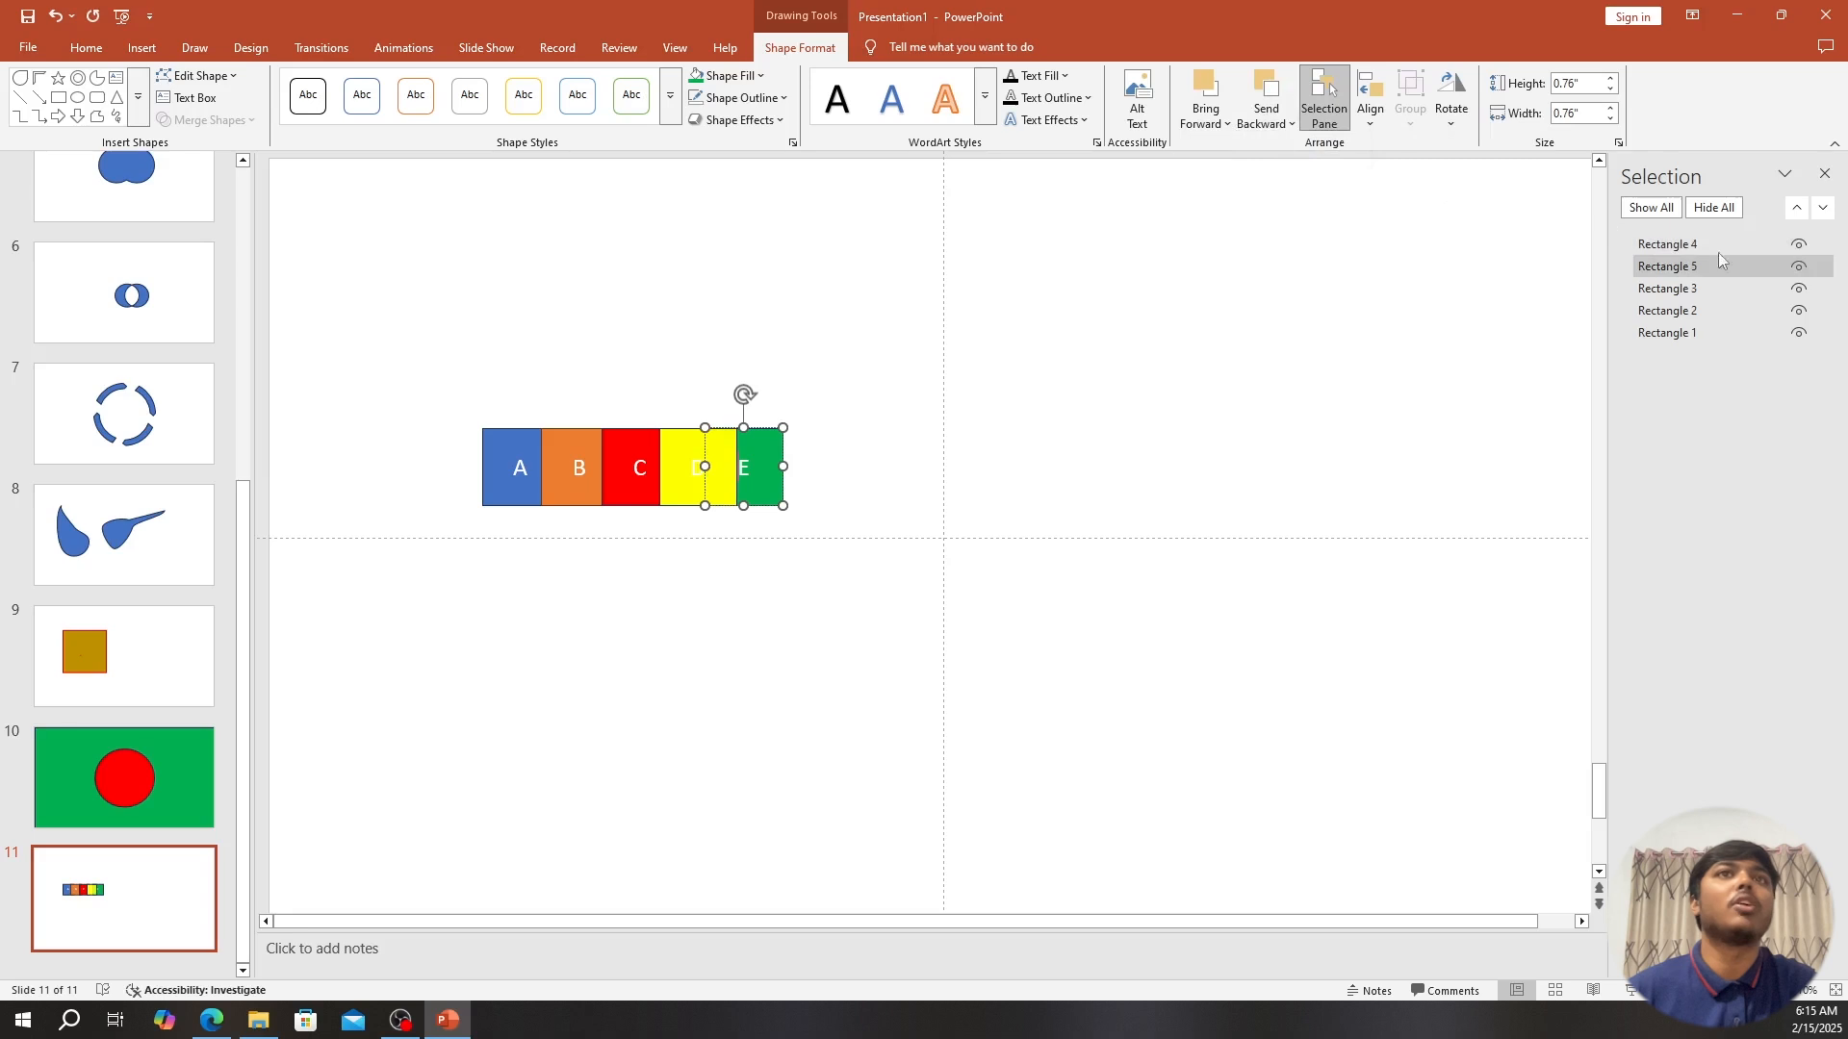
click(1228, 123)
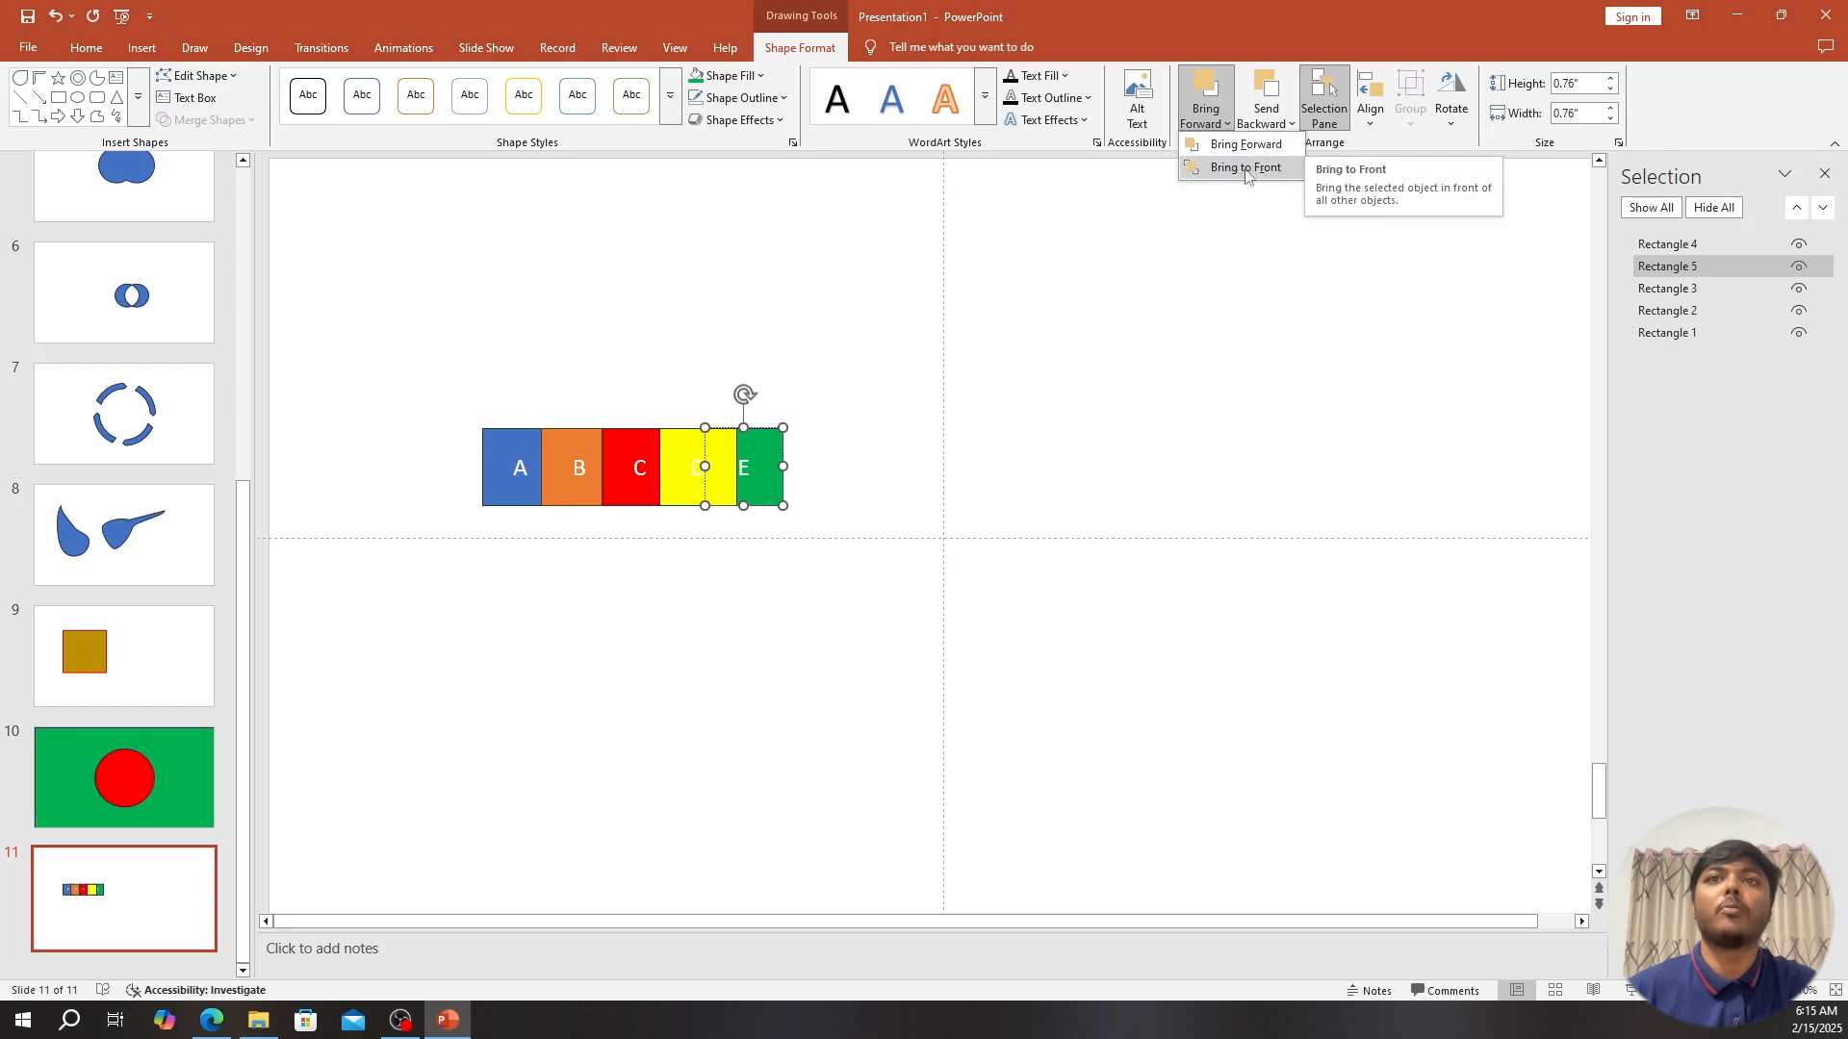
click(1214, 243)
Bring green square E to the front of all squares and line it up at the end of the row, overlapping square D.
drag(727, 488, 785, 479)
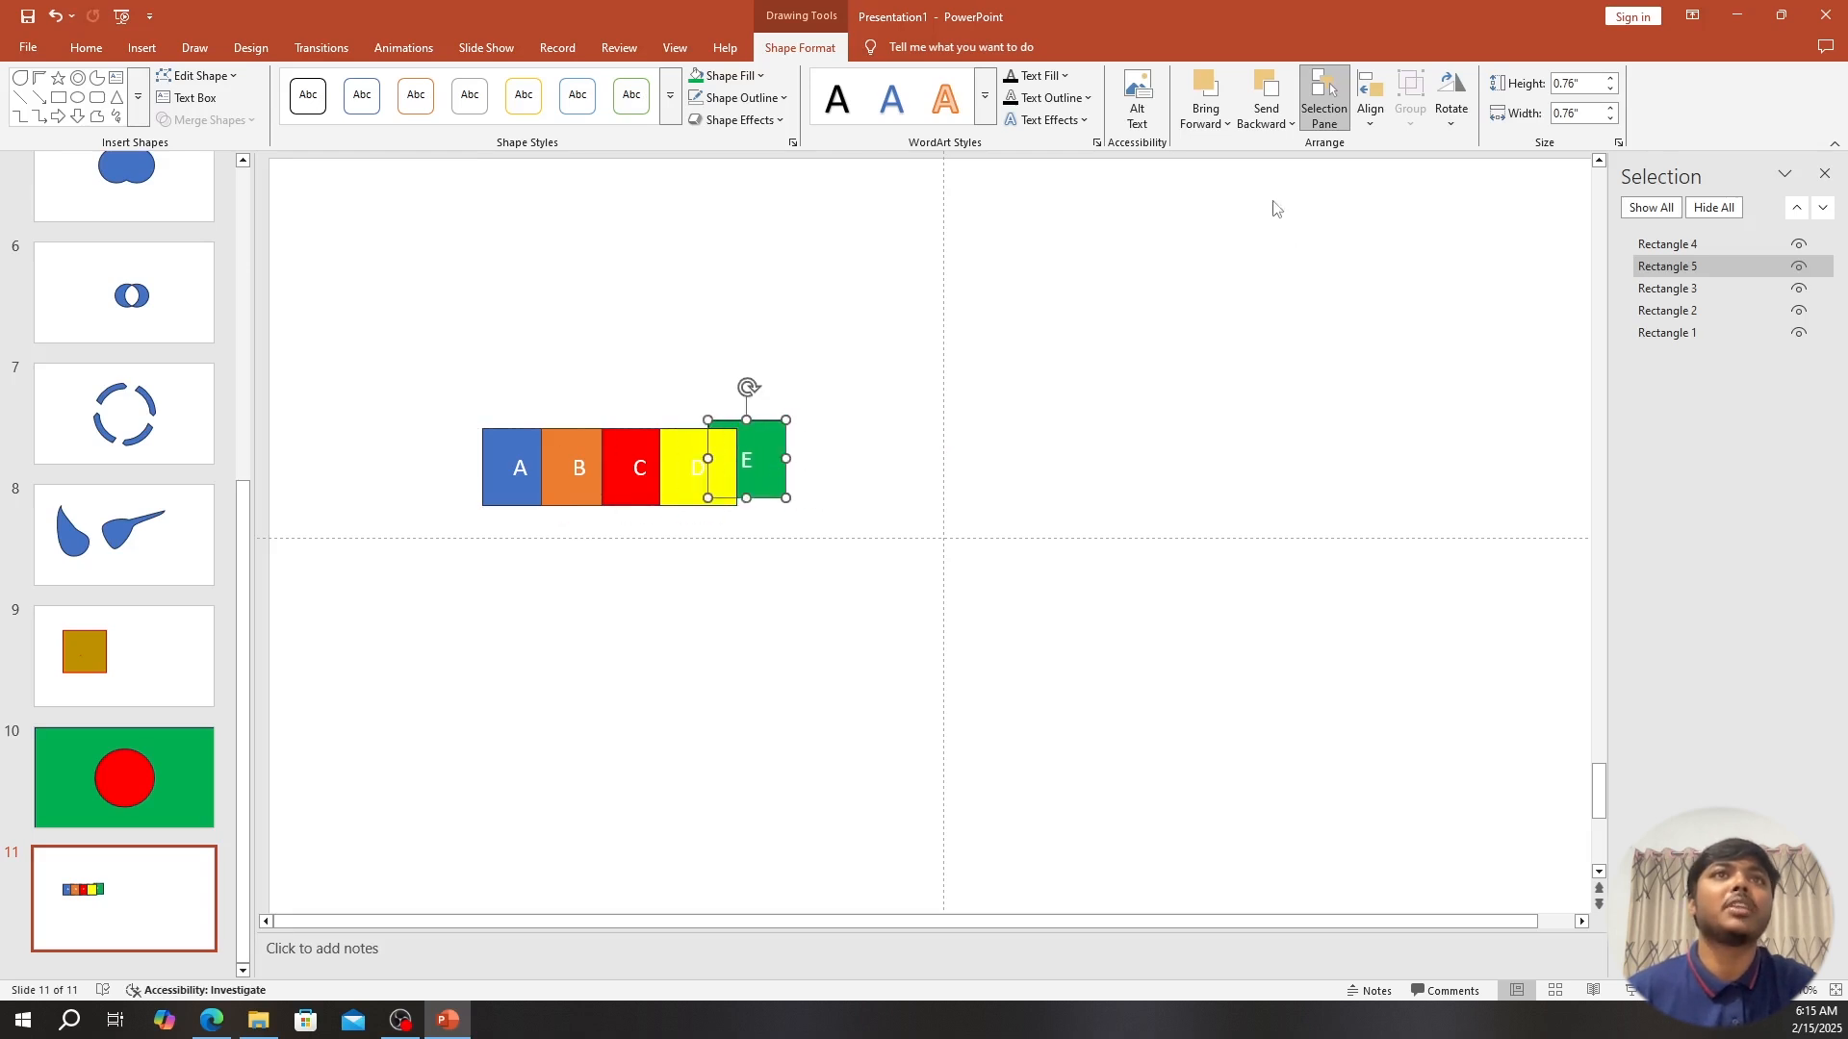
click(1291, 124)
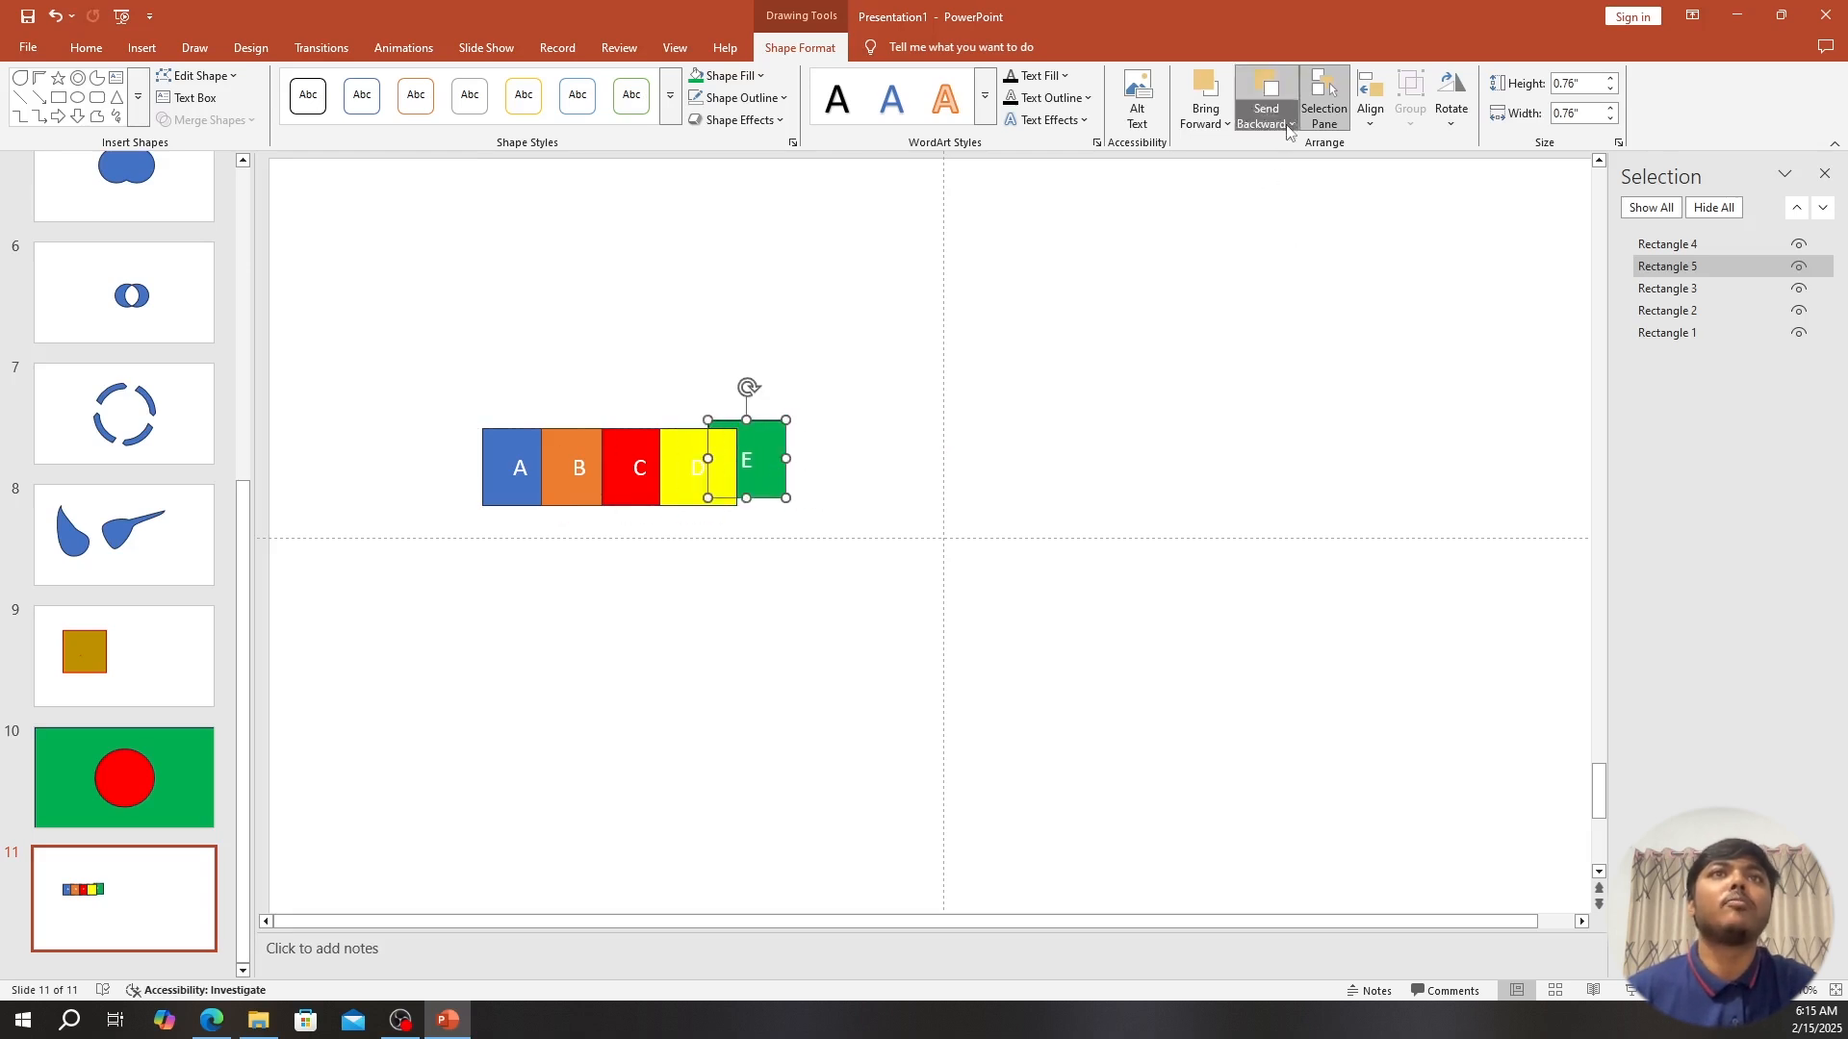
click(1229, 125)
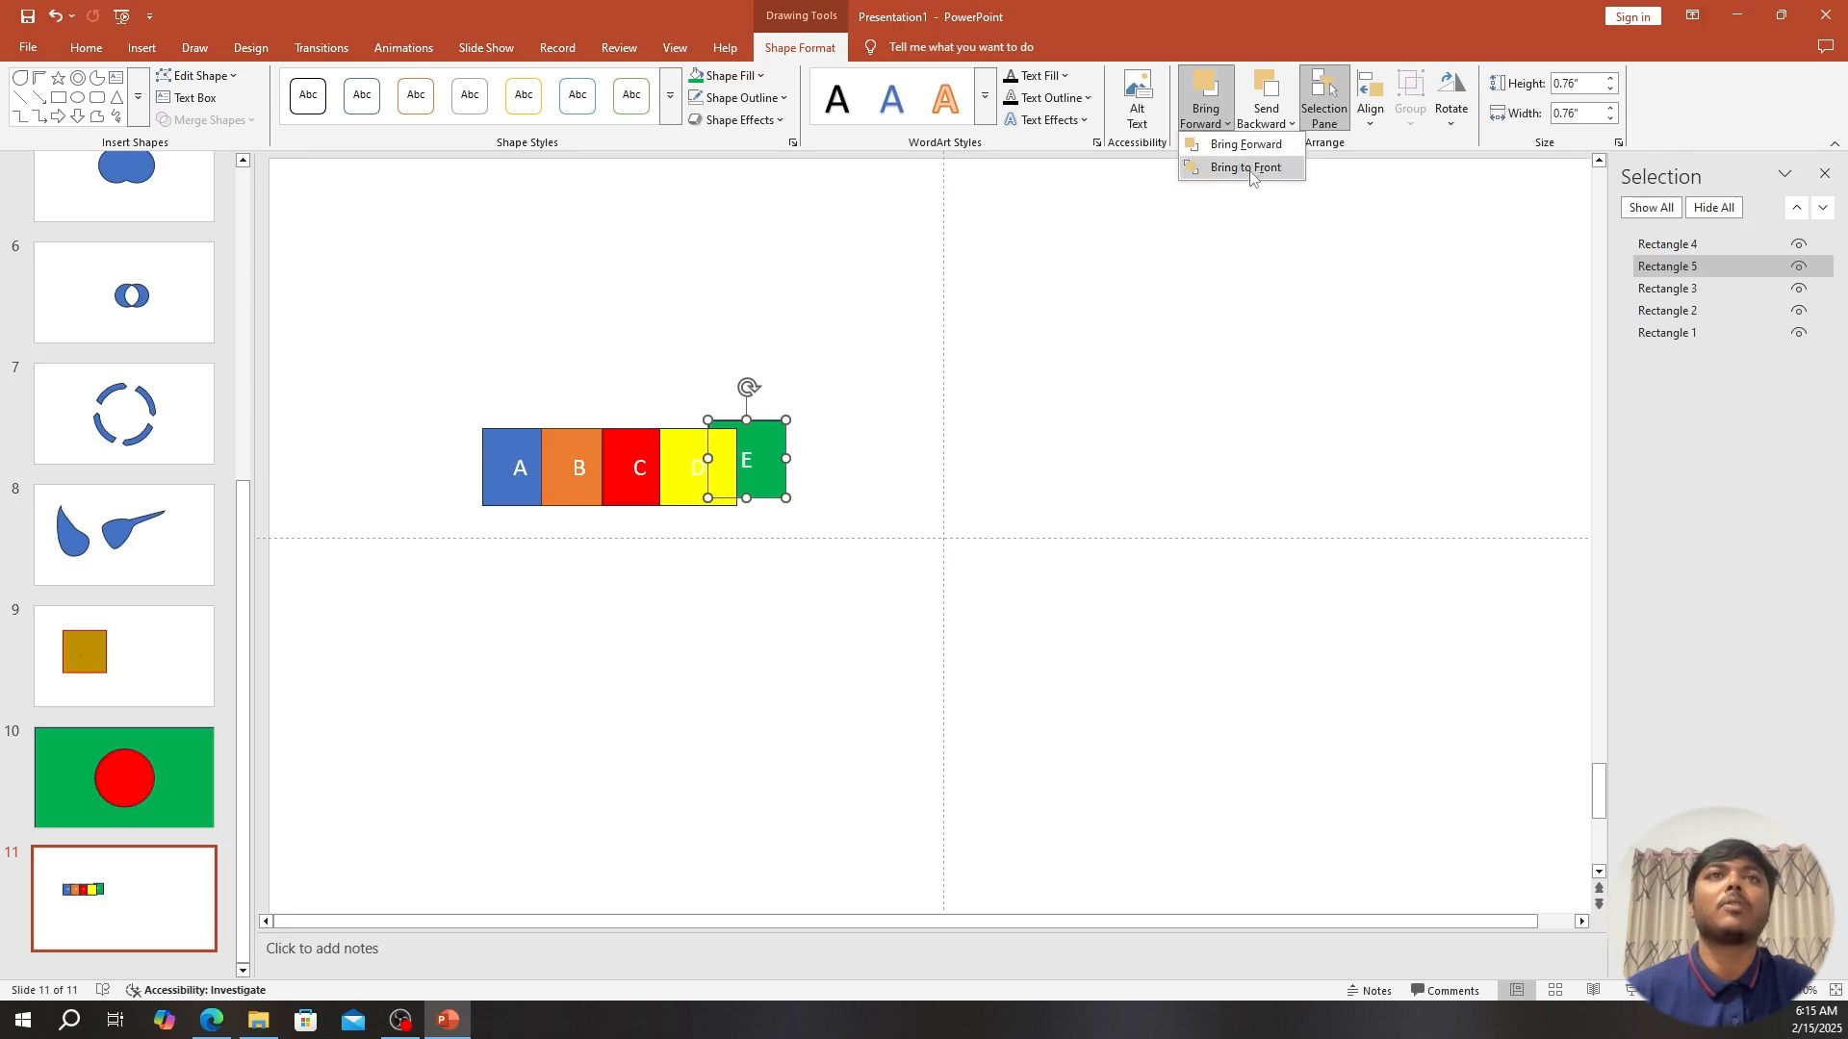
click(1250, 170)
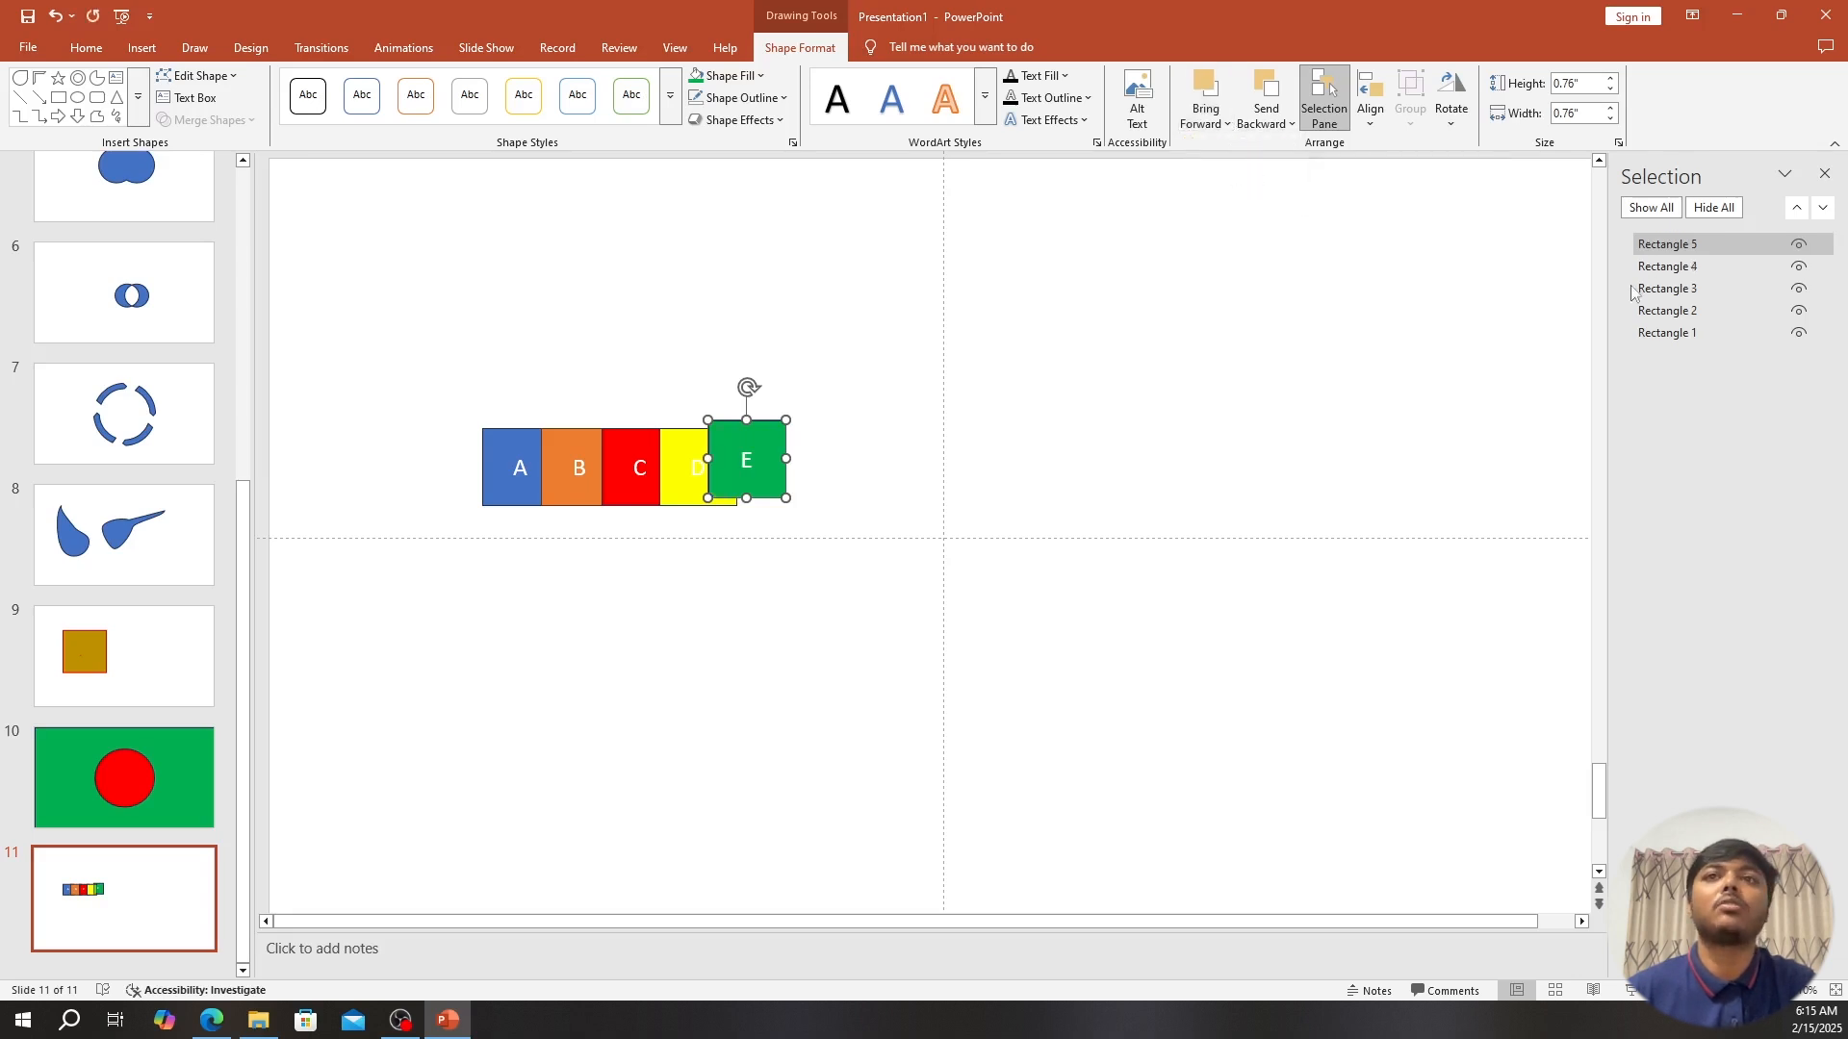
mouse_move(763, 499)
mouse_down()
mouse_move(738, 500)
mouse_move(775, 508)
mouse_up()
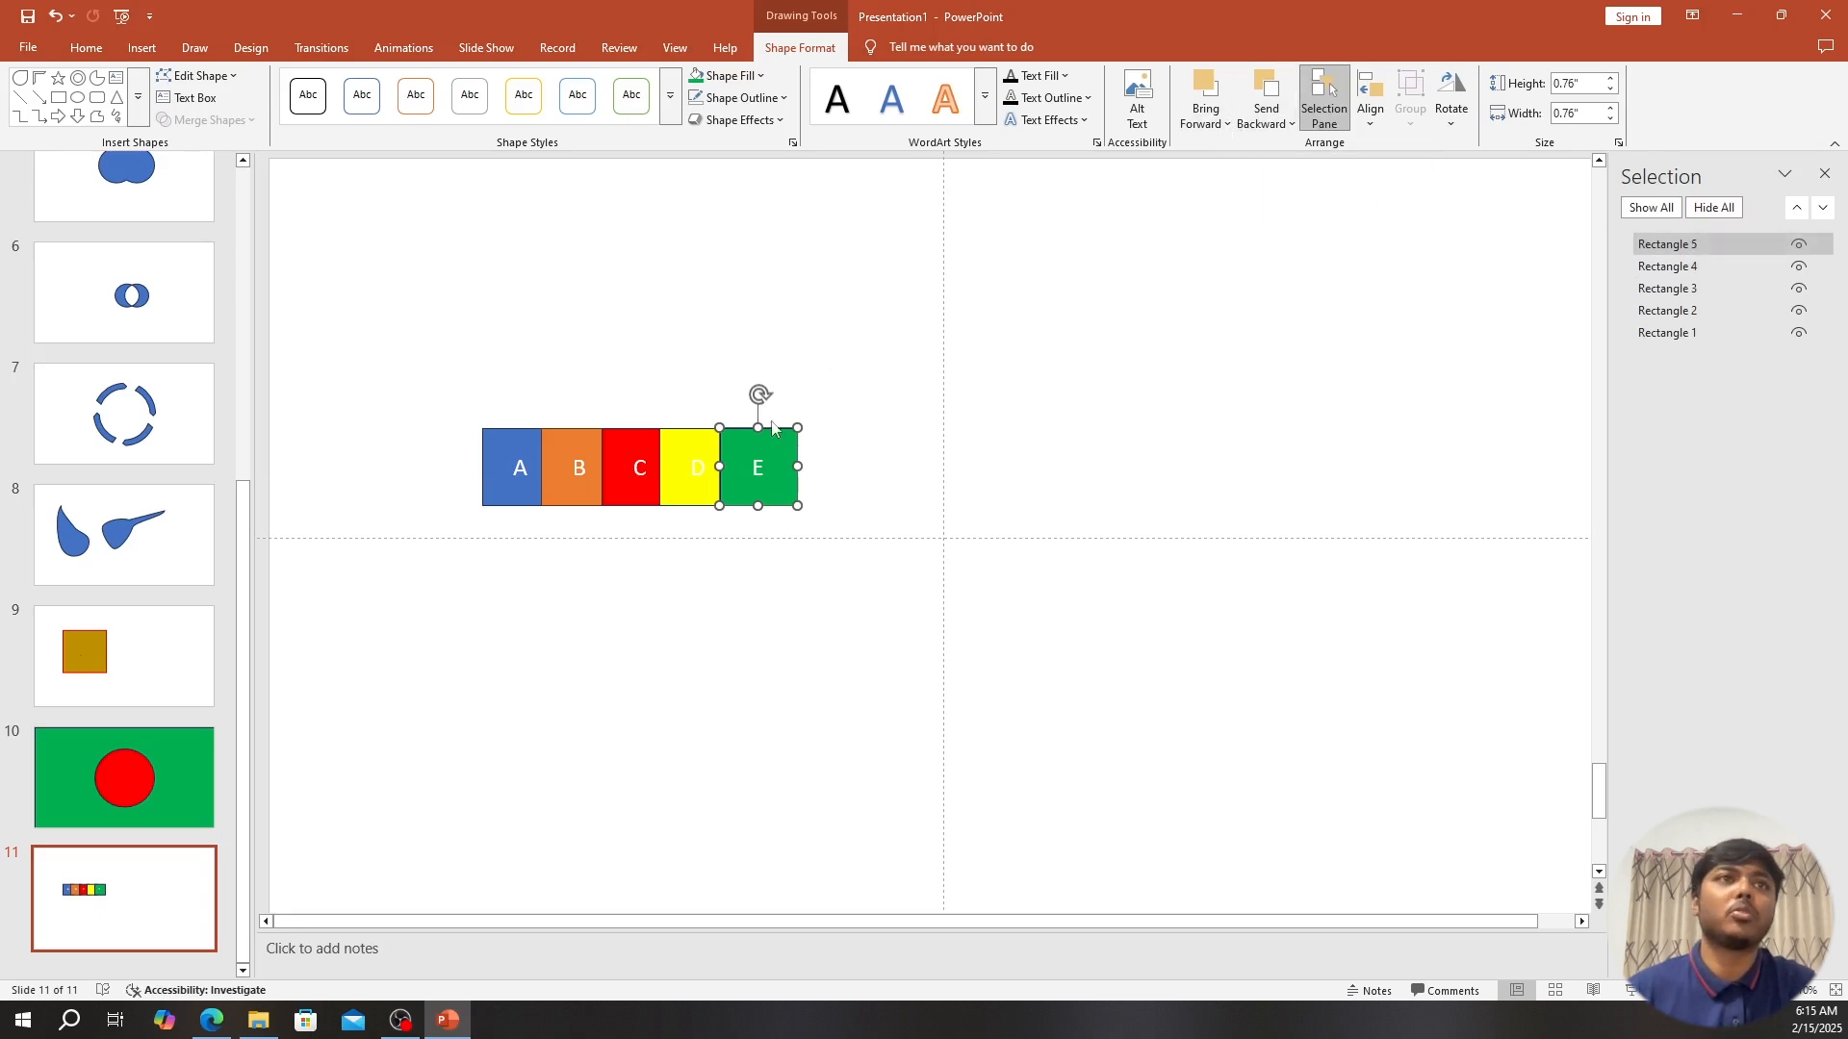
click(1076, 356)
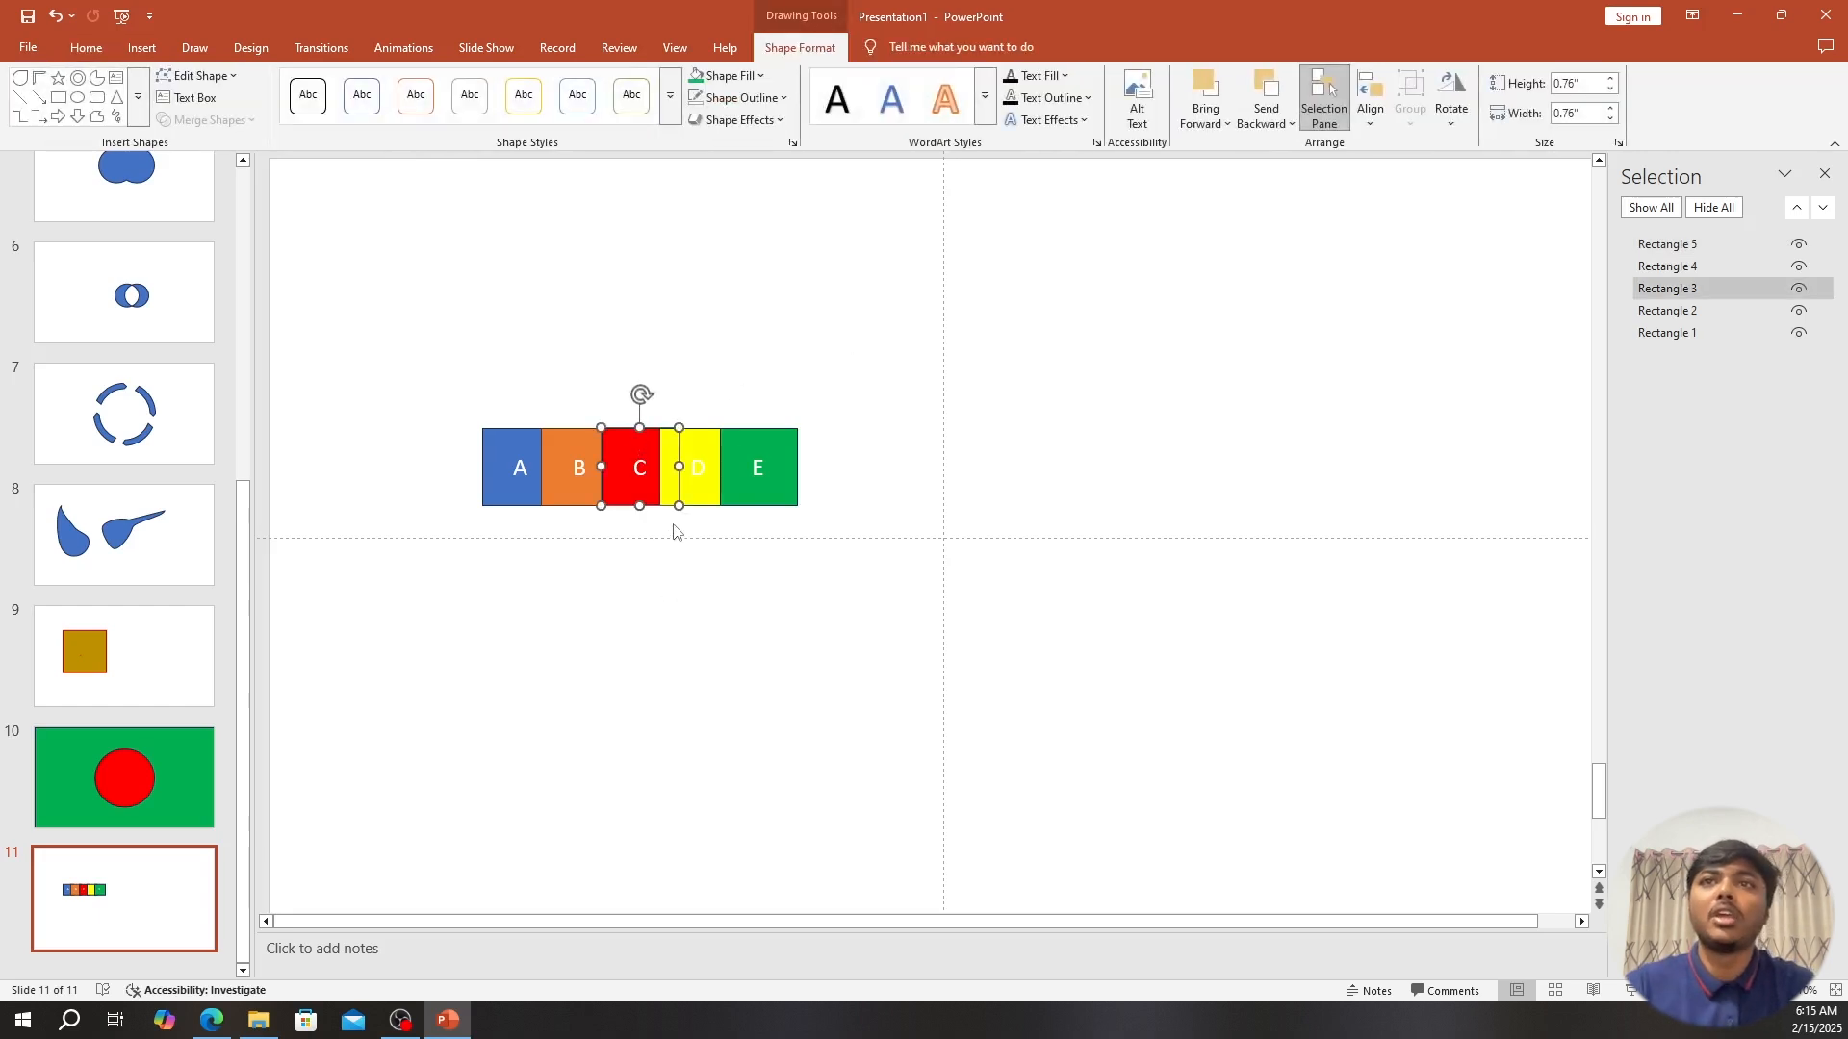
Move red square C out of the row to just below squares B and D, and select it.
click(973, 549)
drag(630, 488, 677, 584)
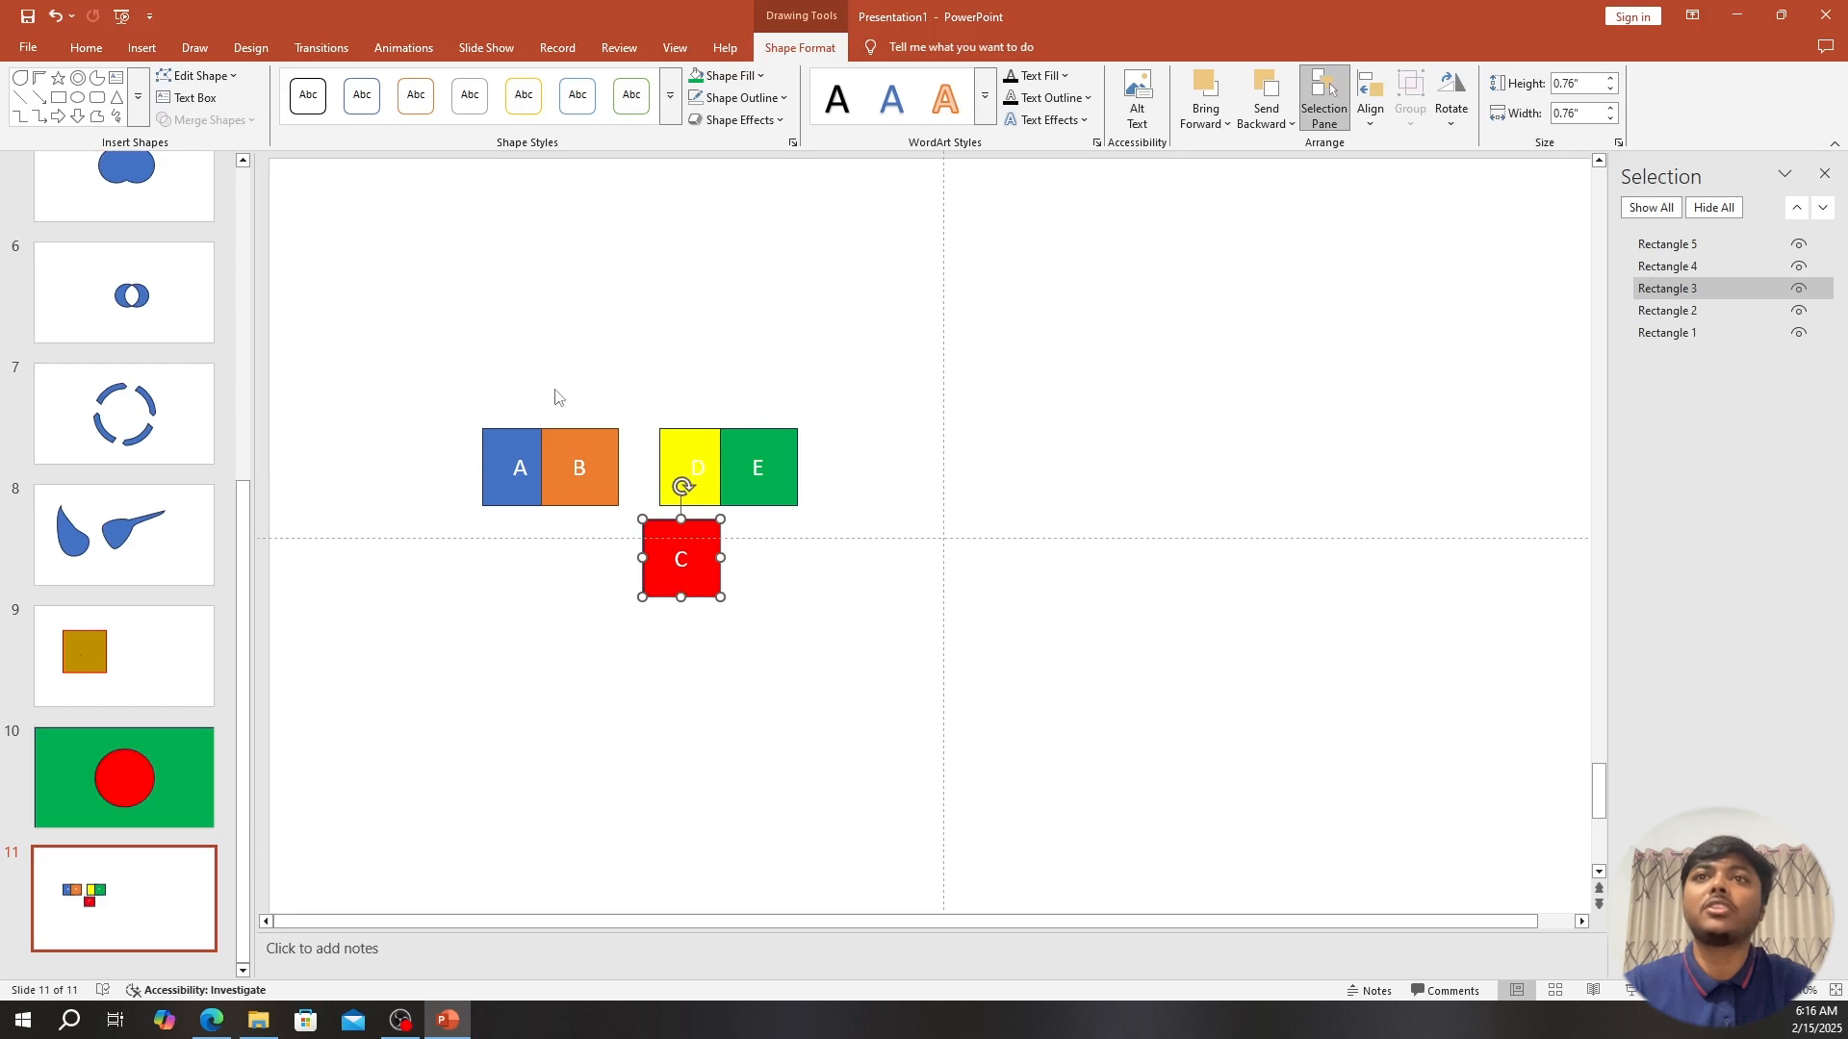
click(864, 619)
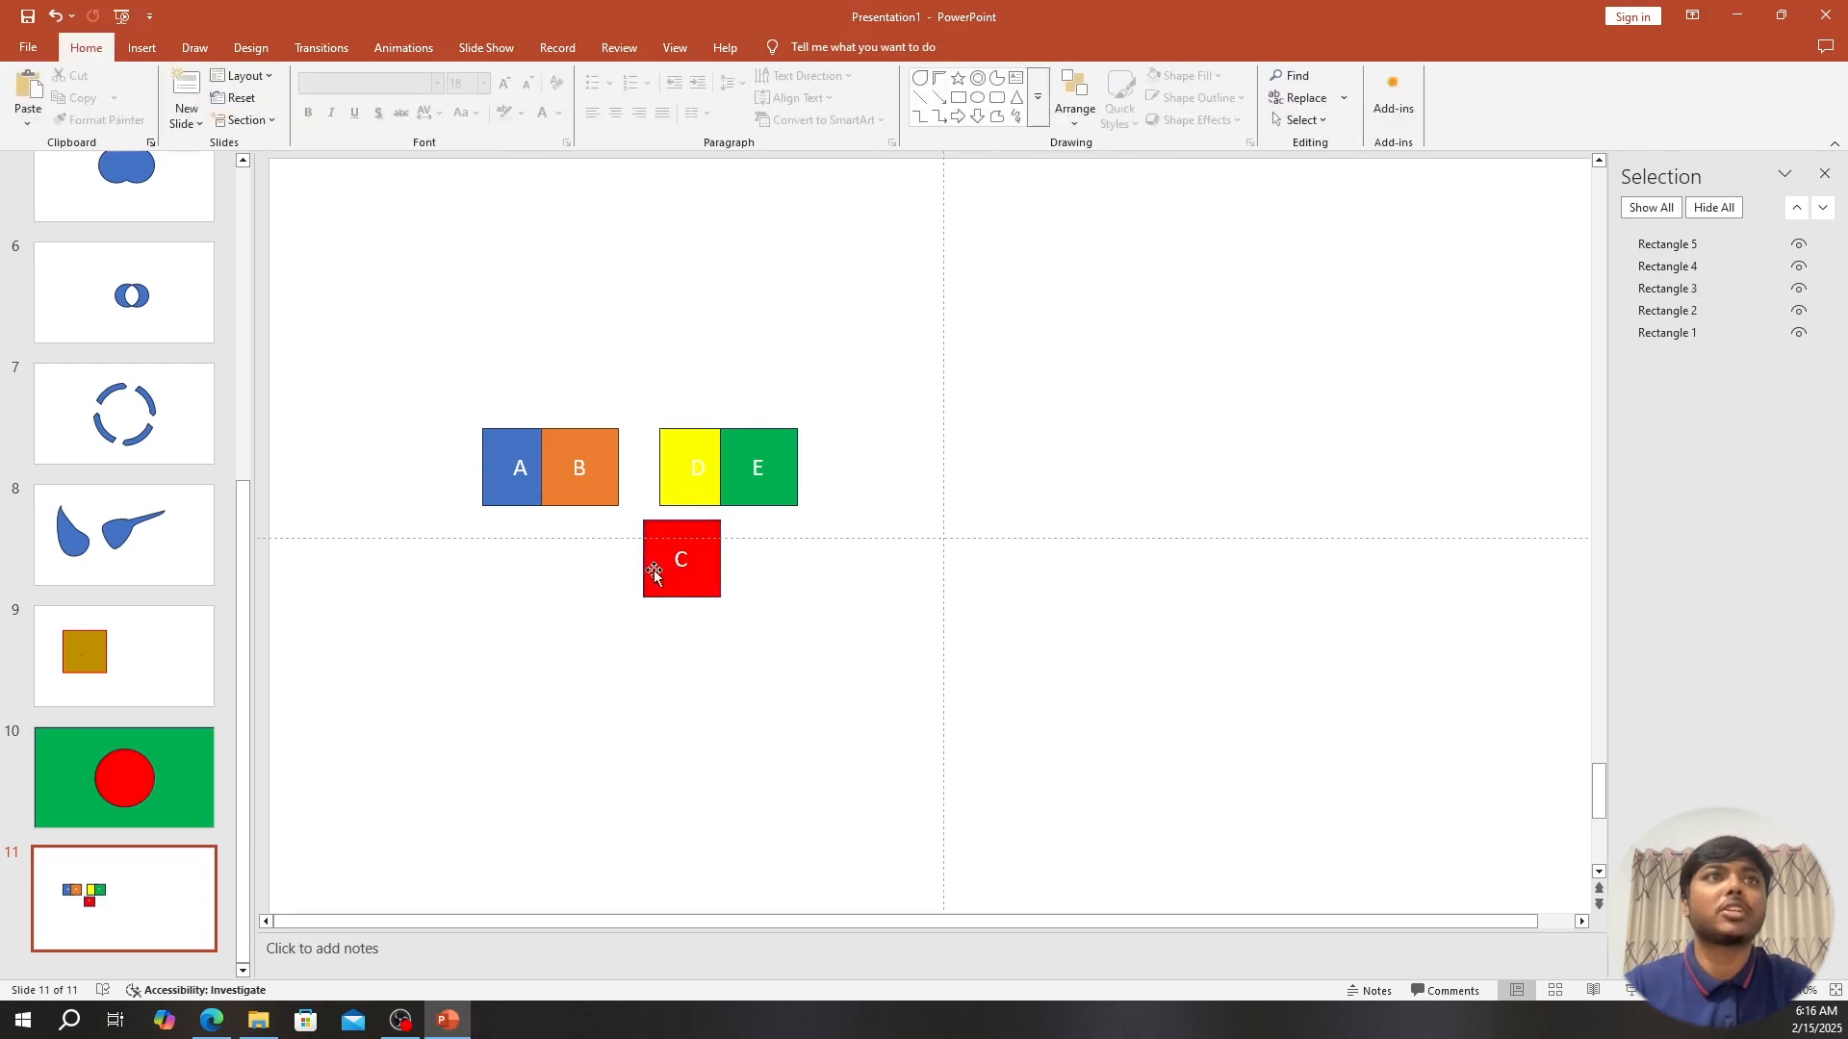
click(673, 577)
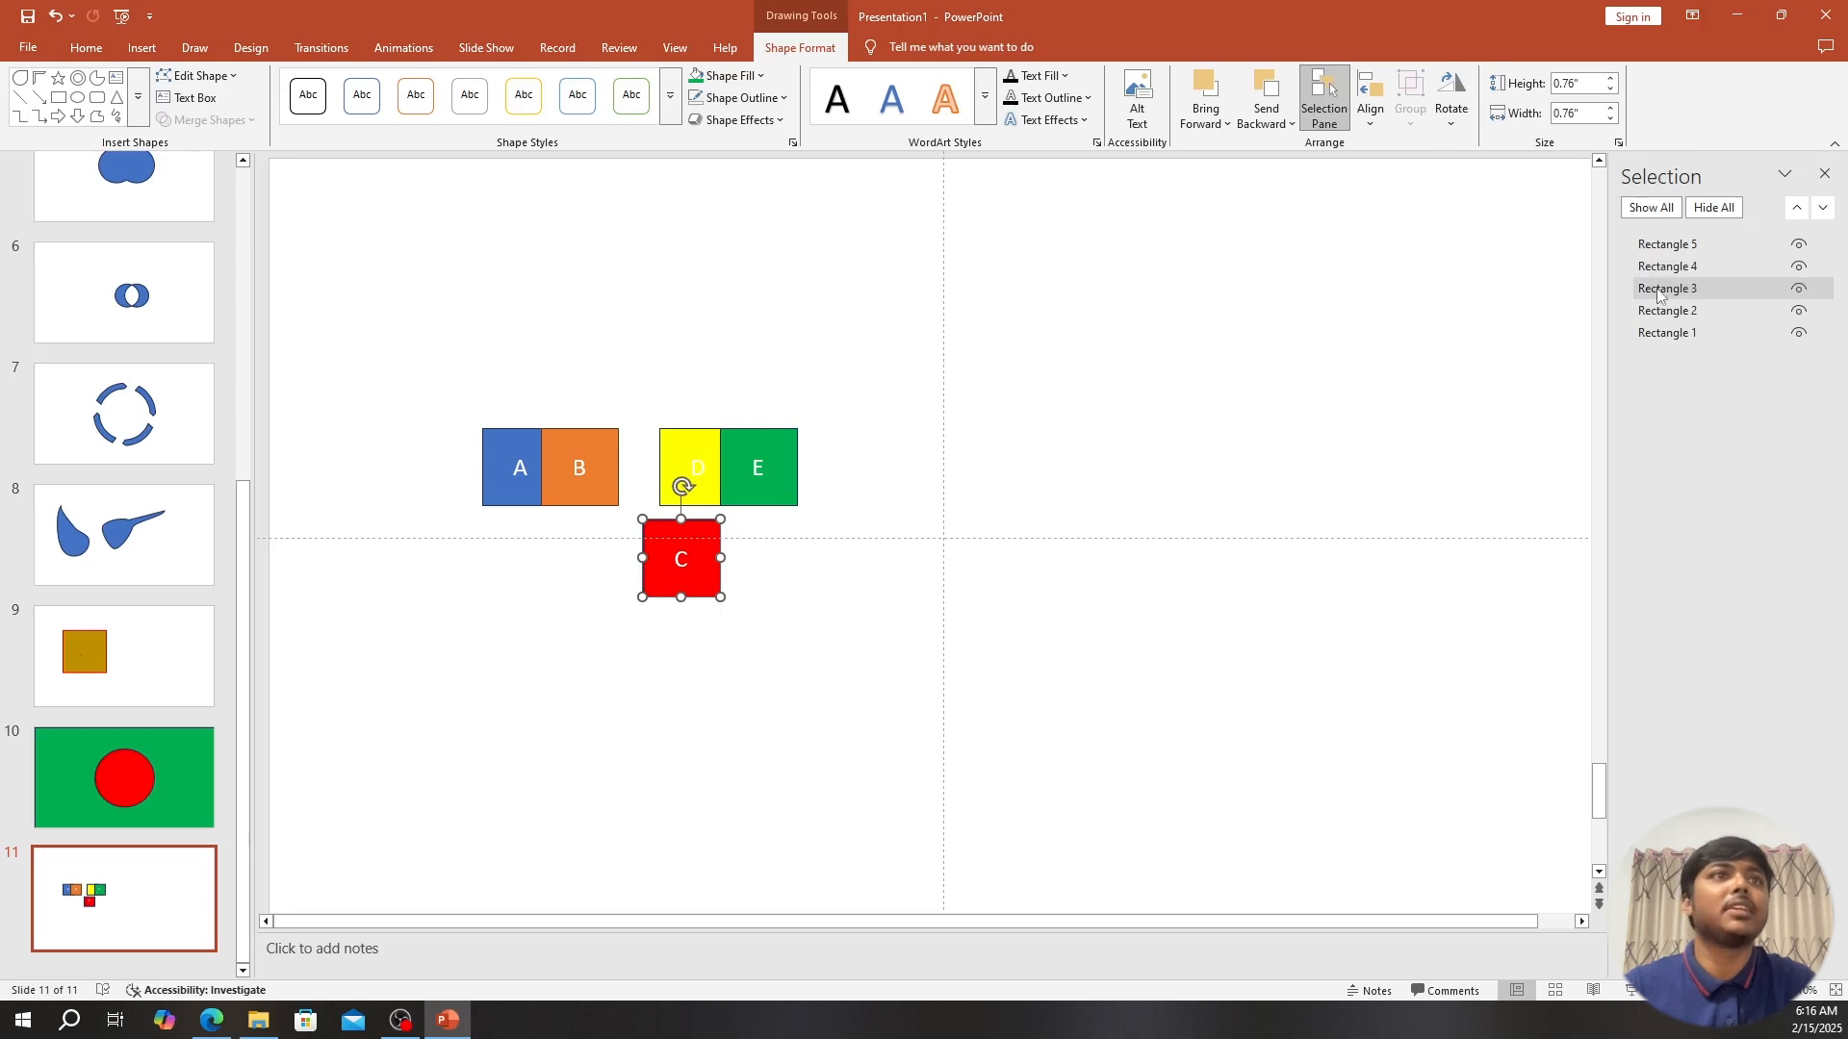
Toggle the visibility of Rectangle 3 (square C) off and on again, and close the Selection Pane.
click(1798, 291)
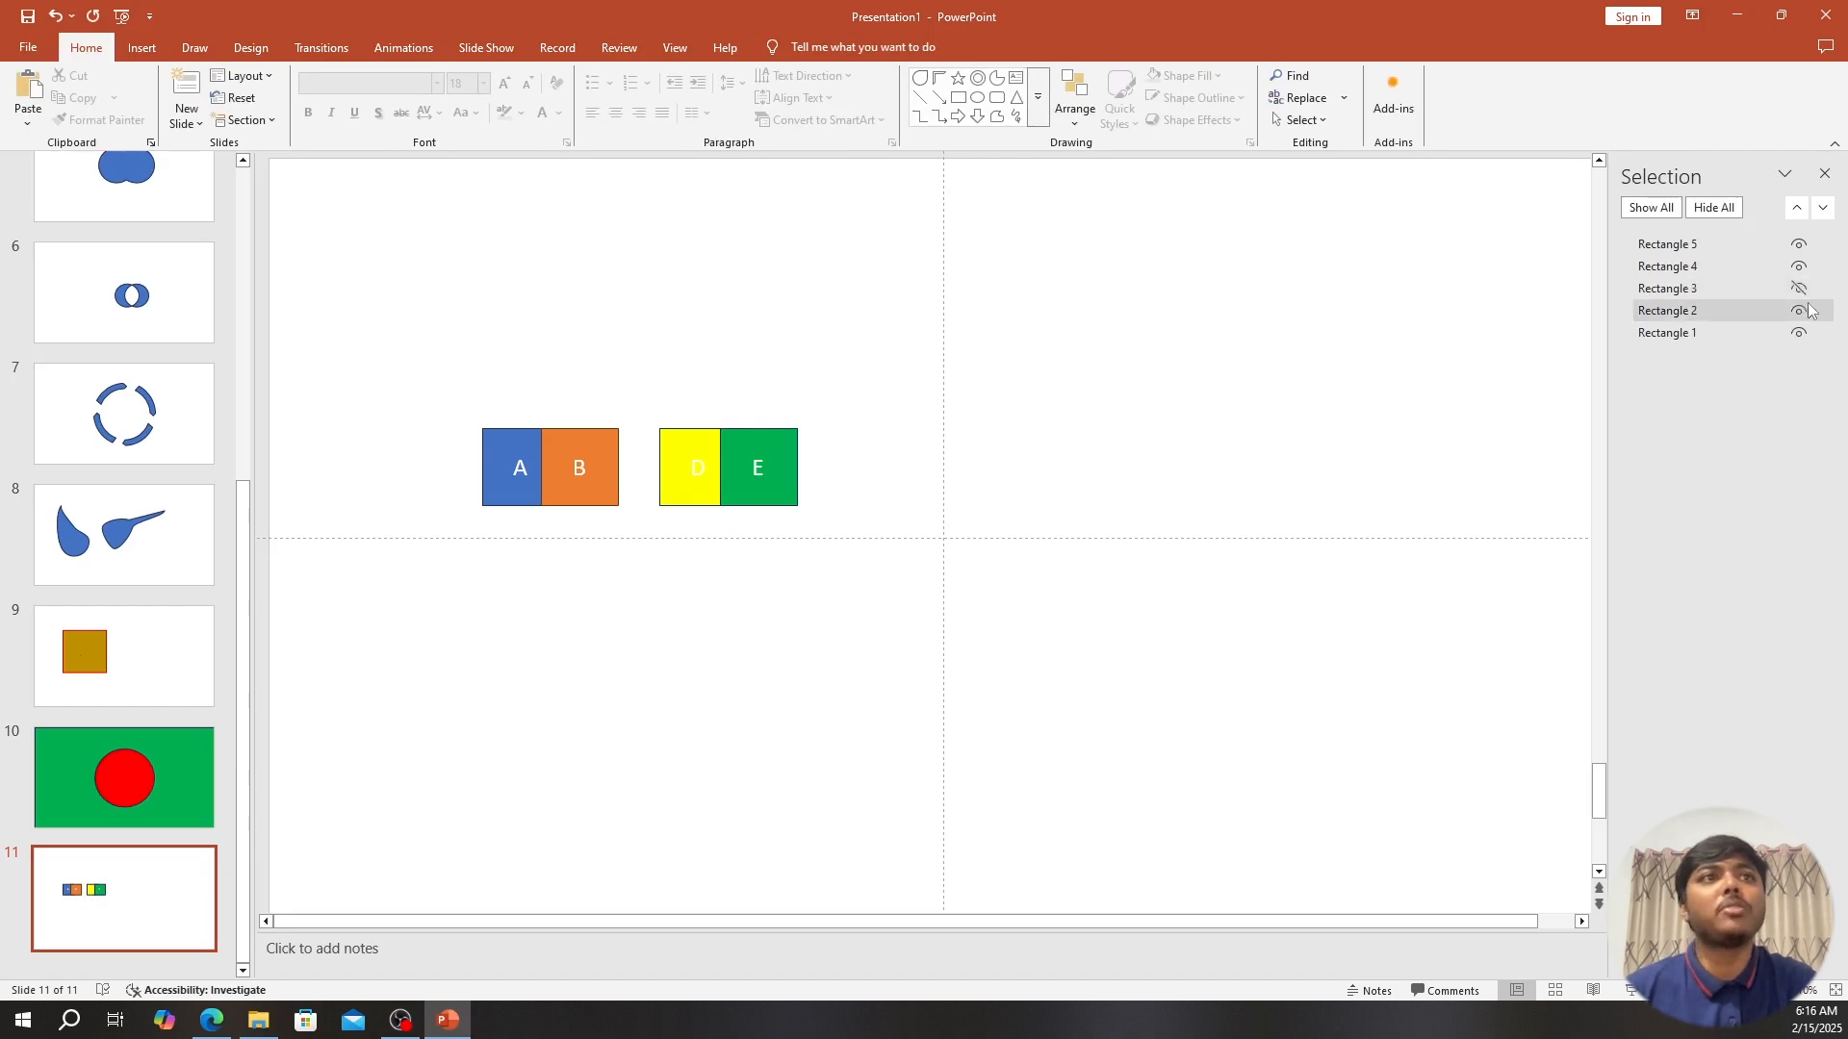
click(1797, 290)
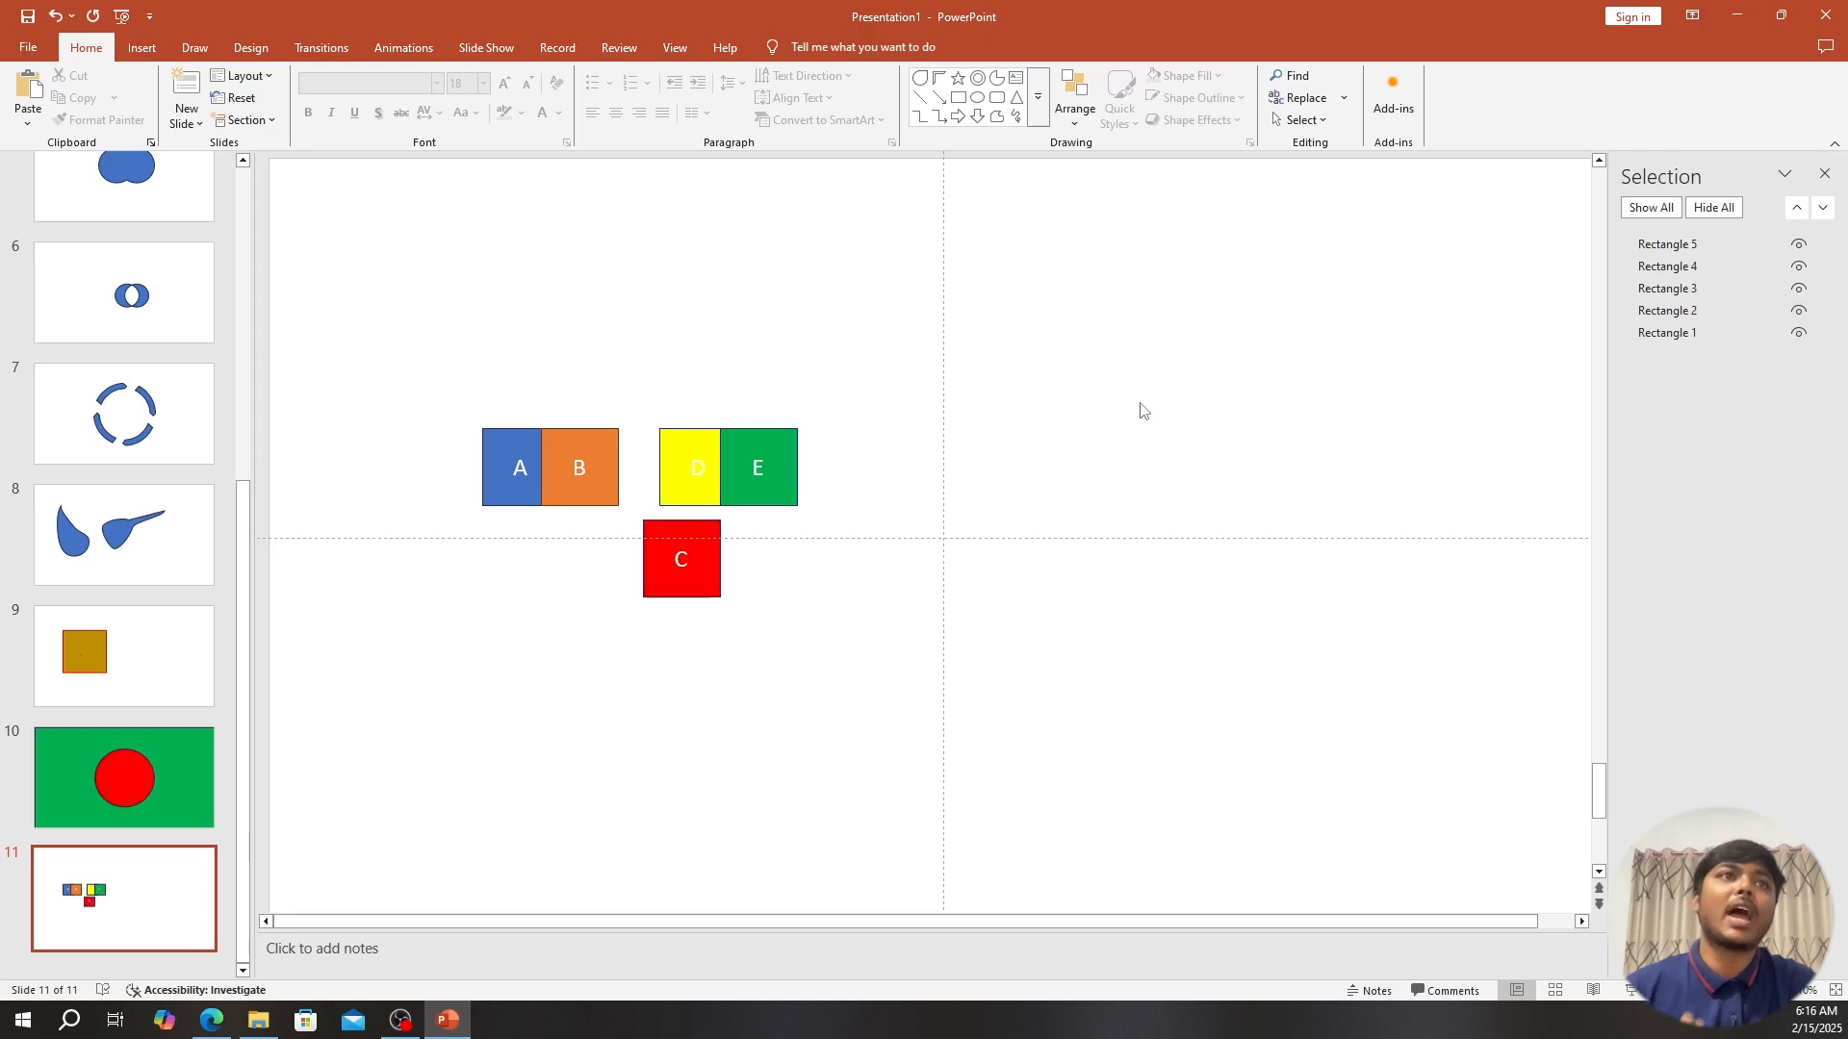
click(1825, 173)
Spread out squares E, D, B and A so that they sit unevenly spaced at slightly different heights.
drag(904, 485, 1068, 499)
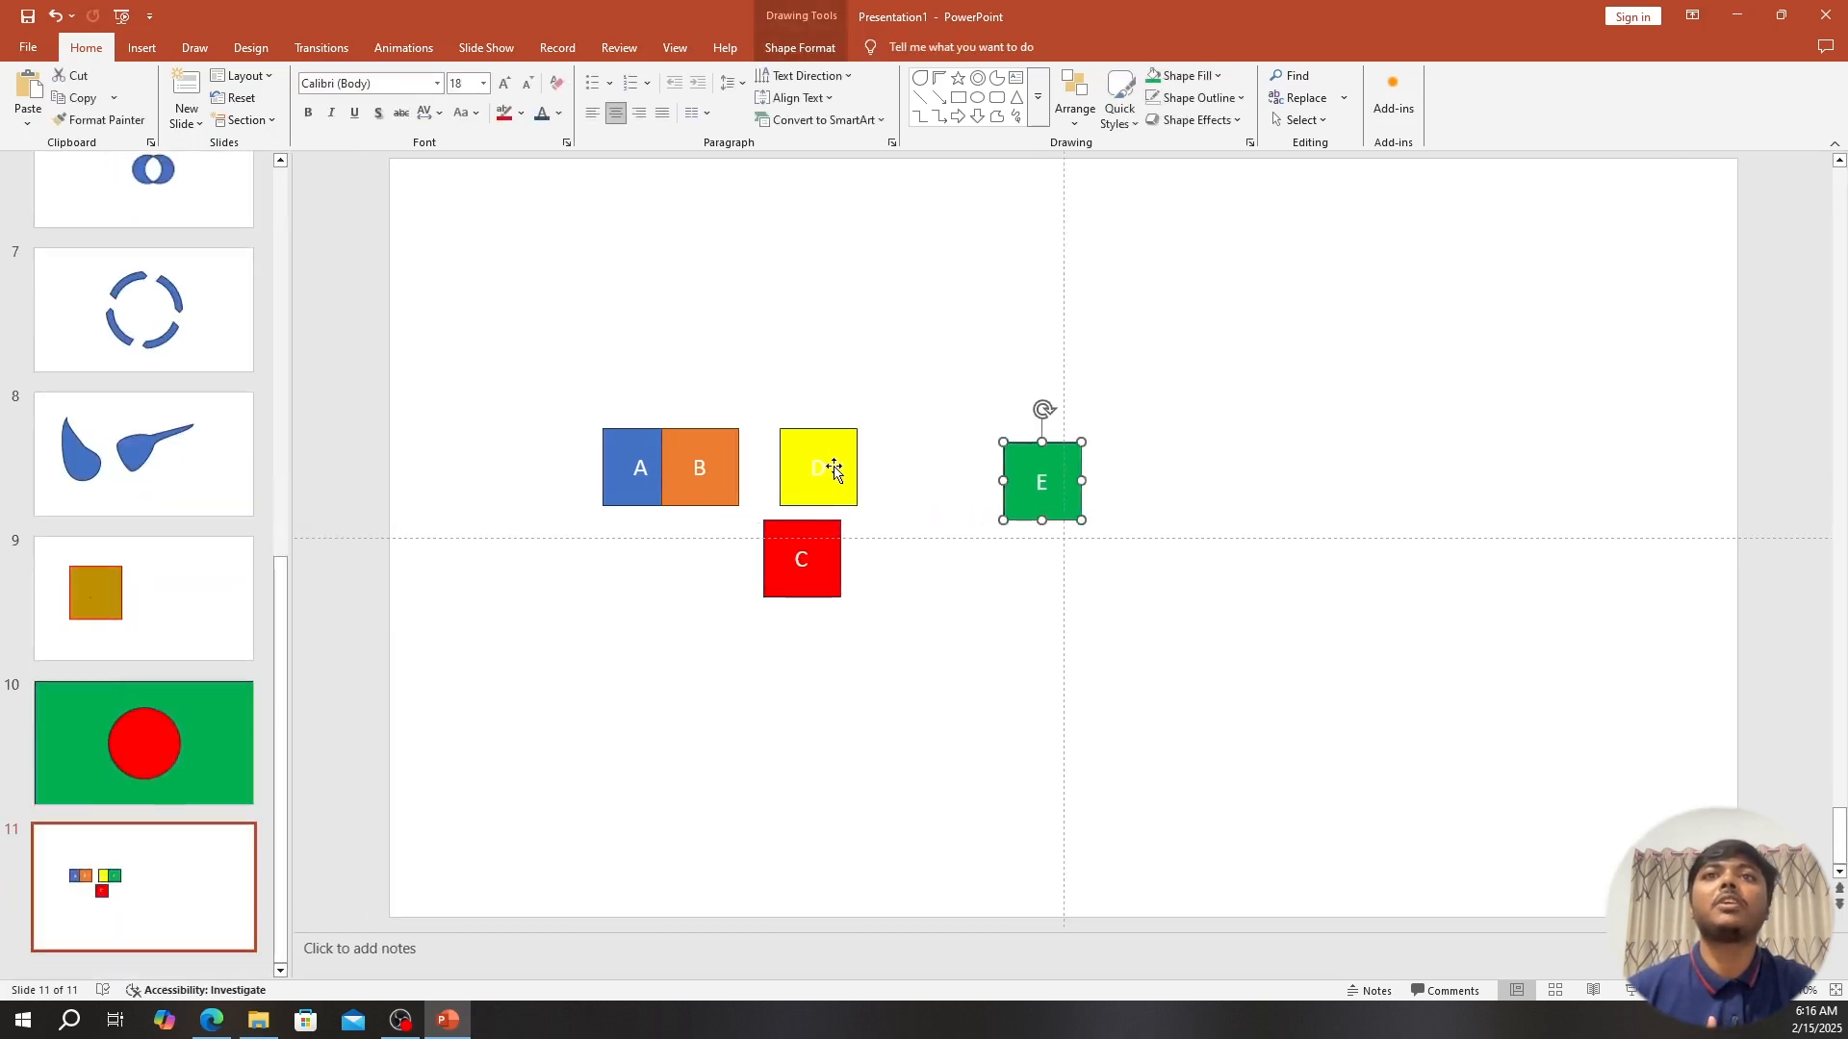
drag(838, 469, 903, 501)
drag(707, 449, 773, 480)
drag(650, 451, 680, 482)
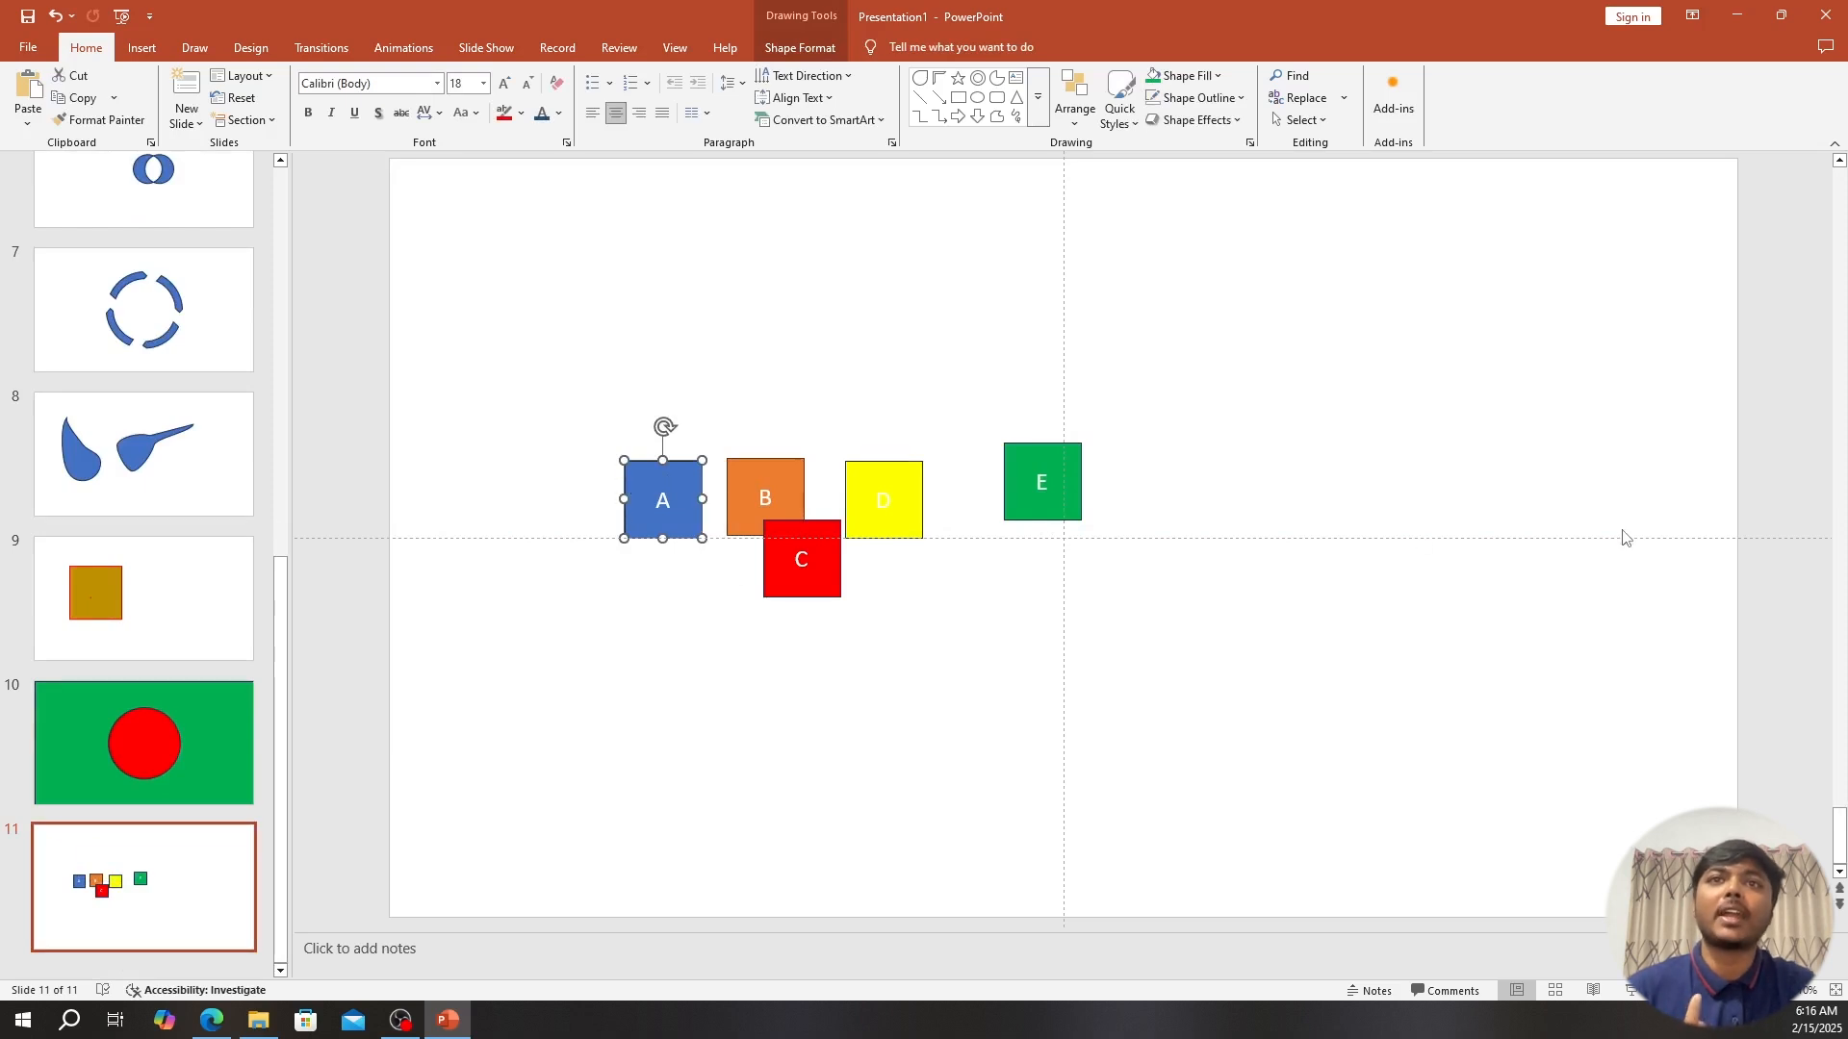
click(1551, 529)
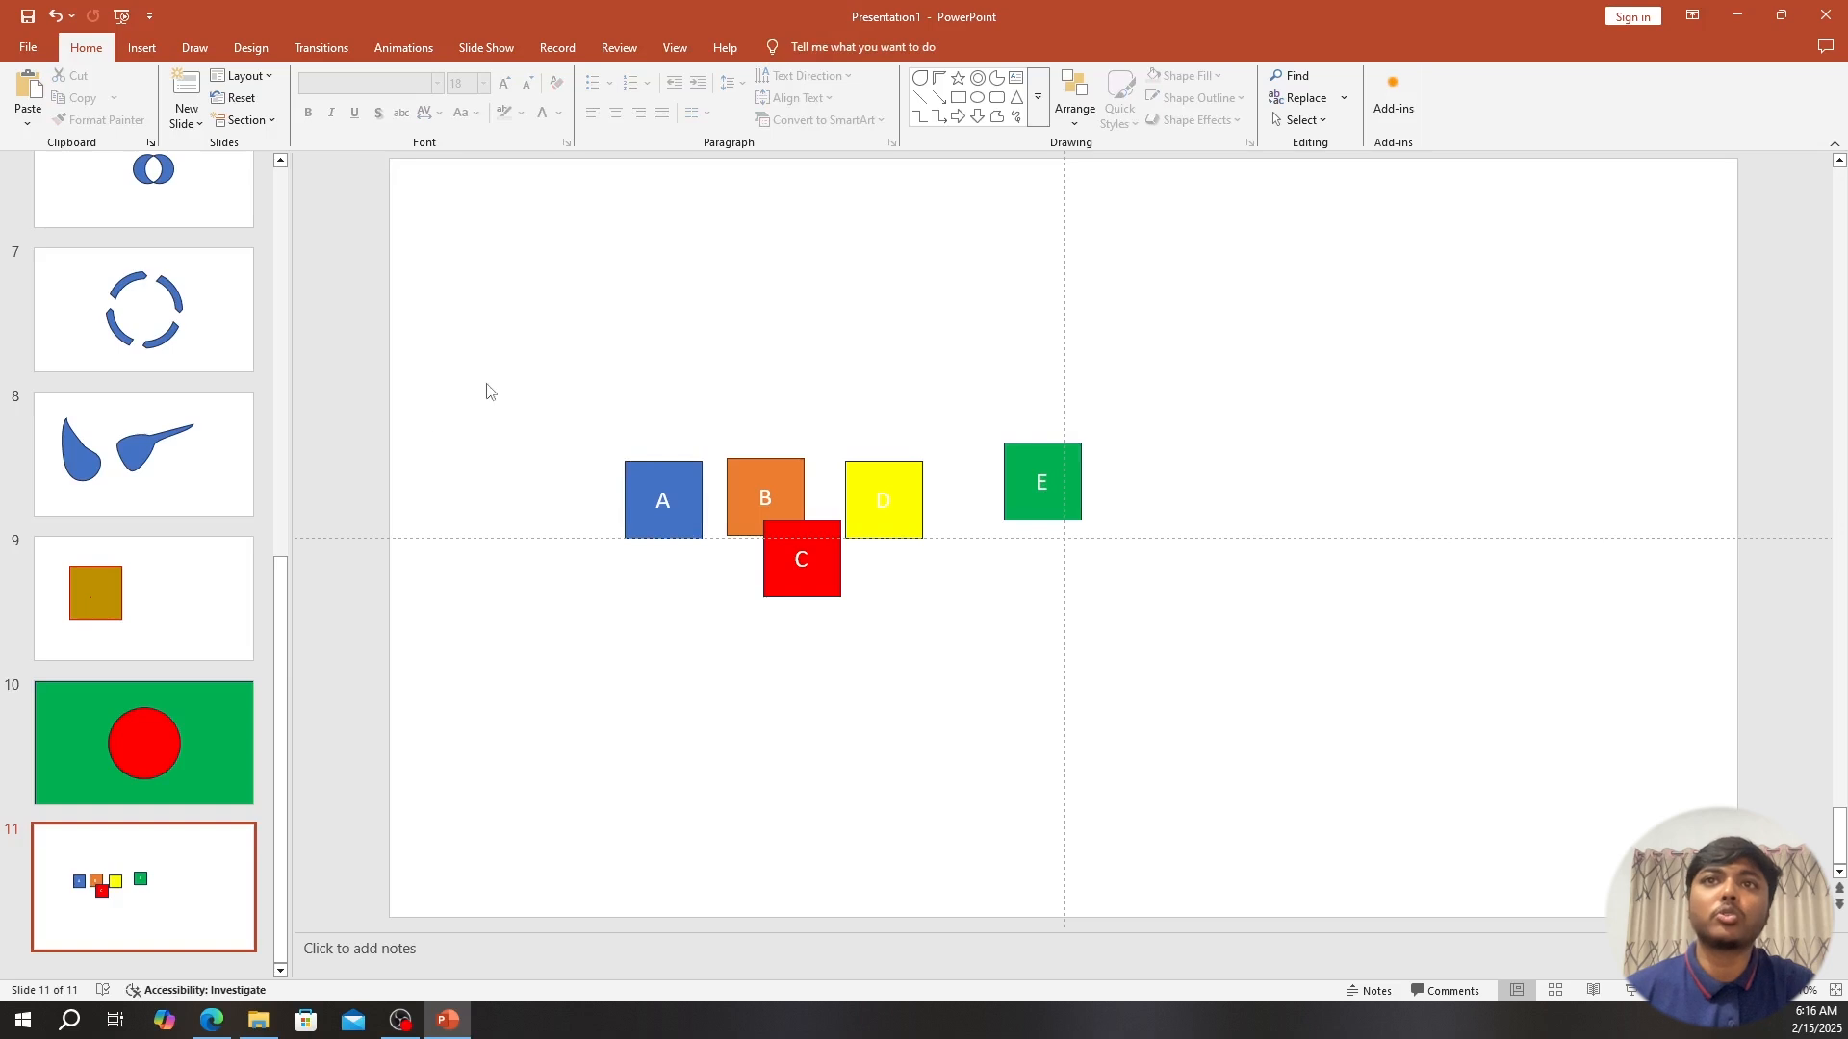
Select all five squares A to E and set their alignment reference to the slide.
drag(545, 433, 1227, 705)
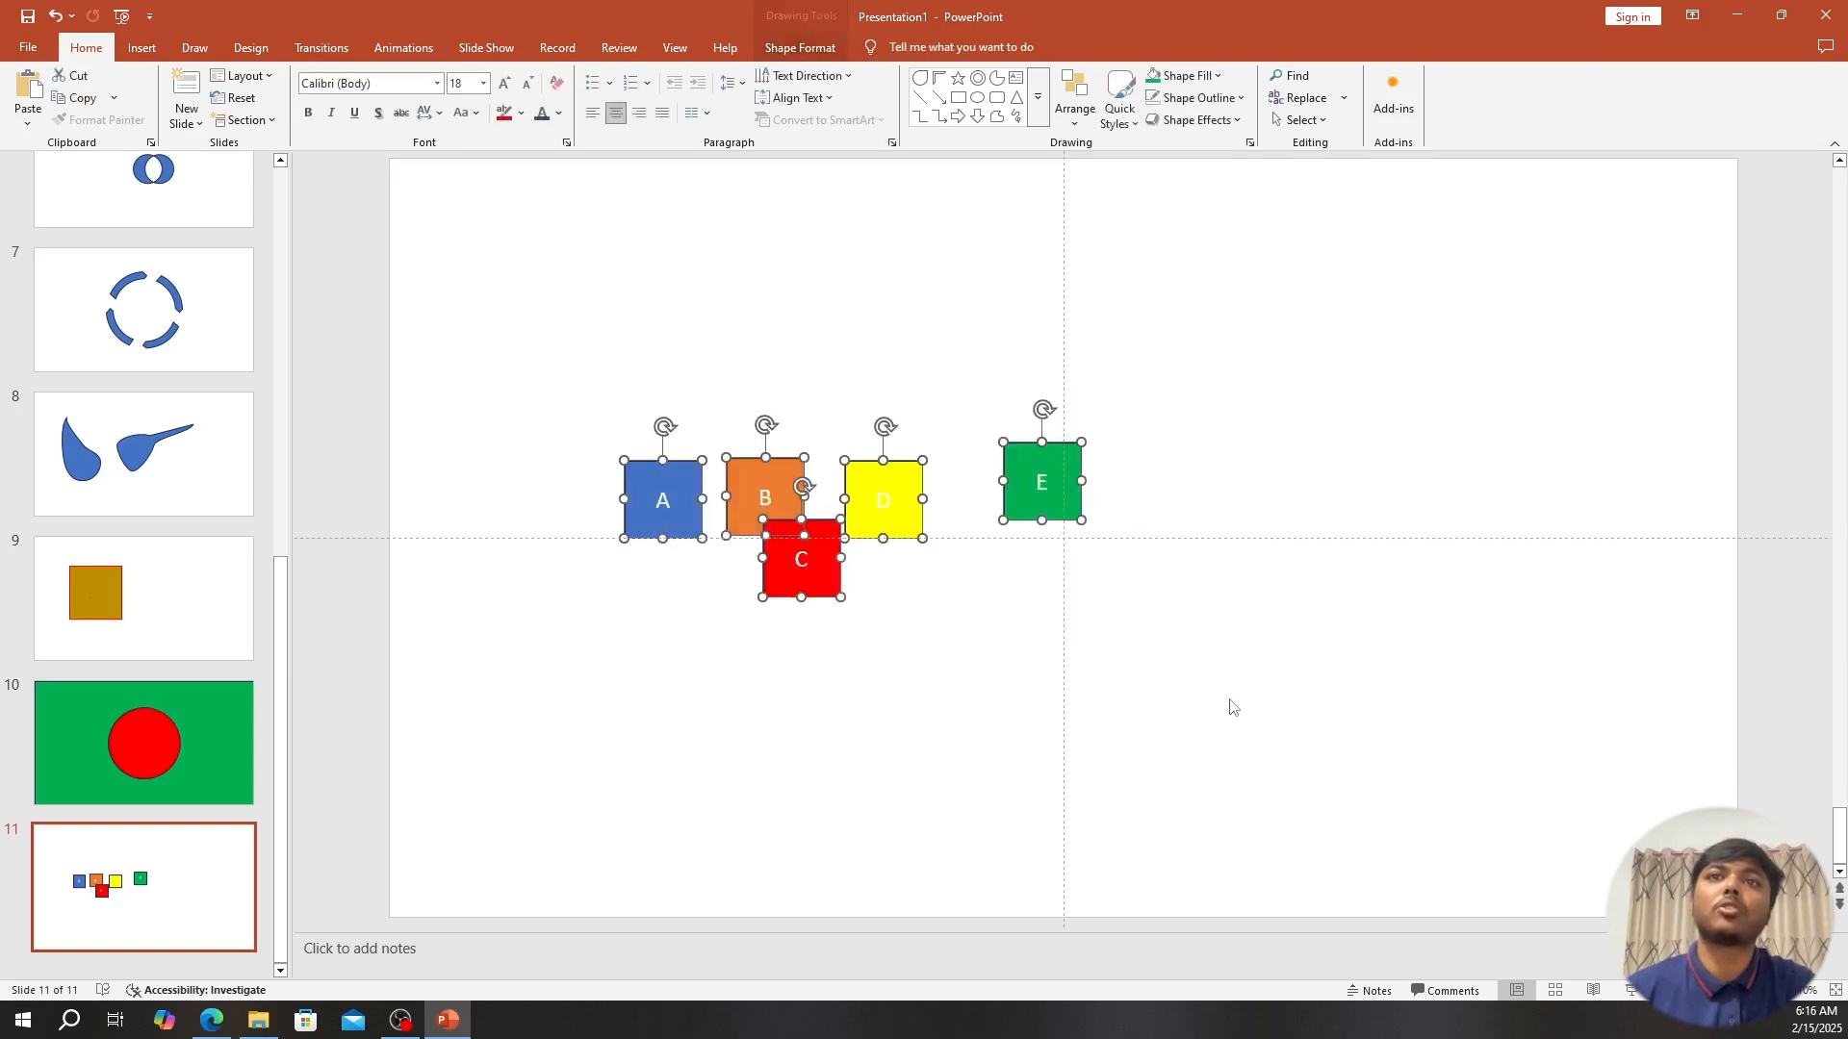
click(1097, 640)
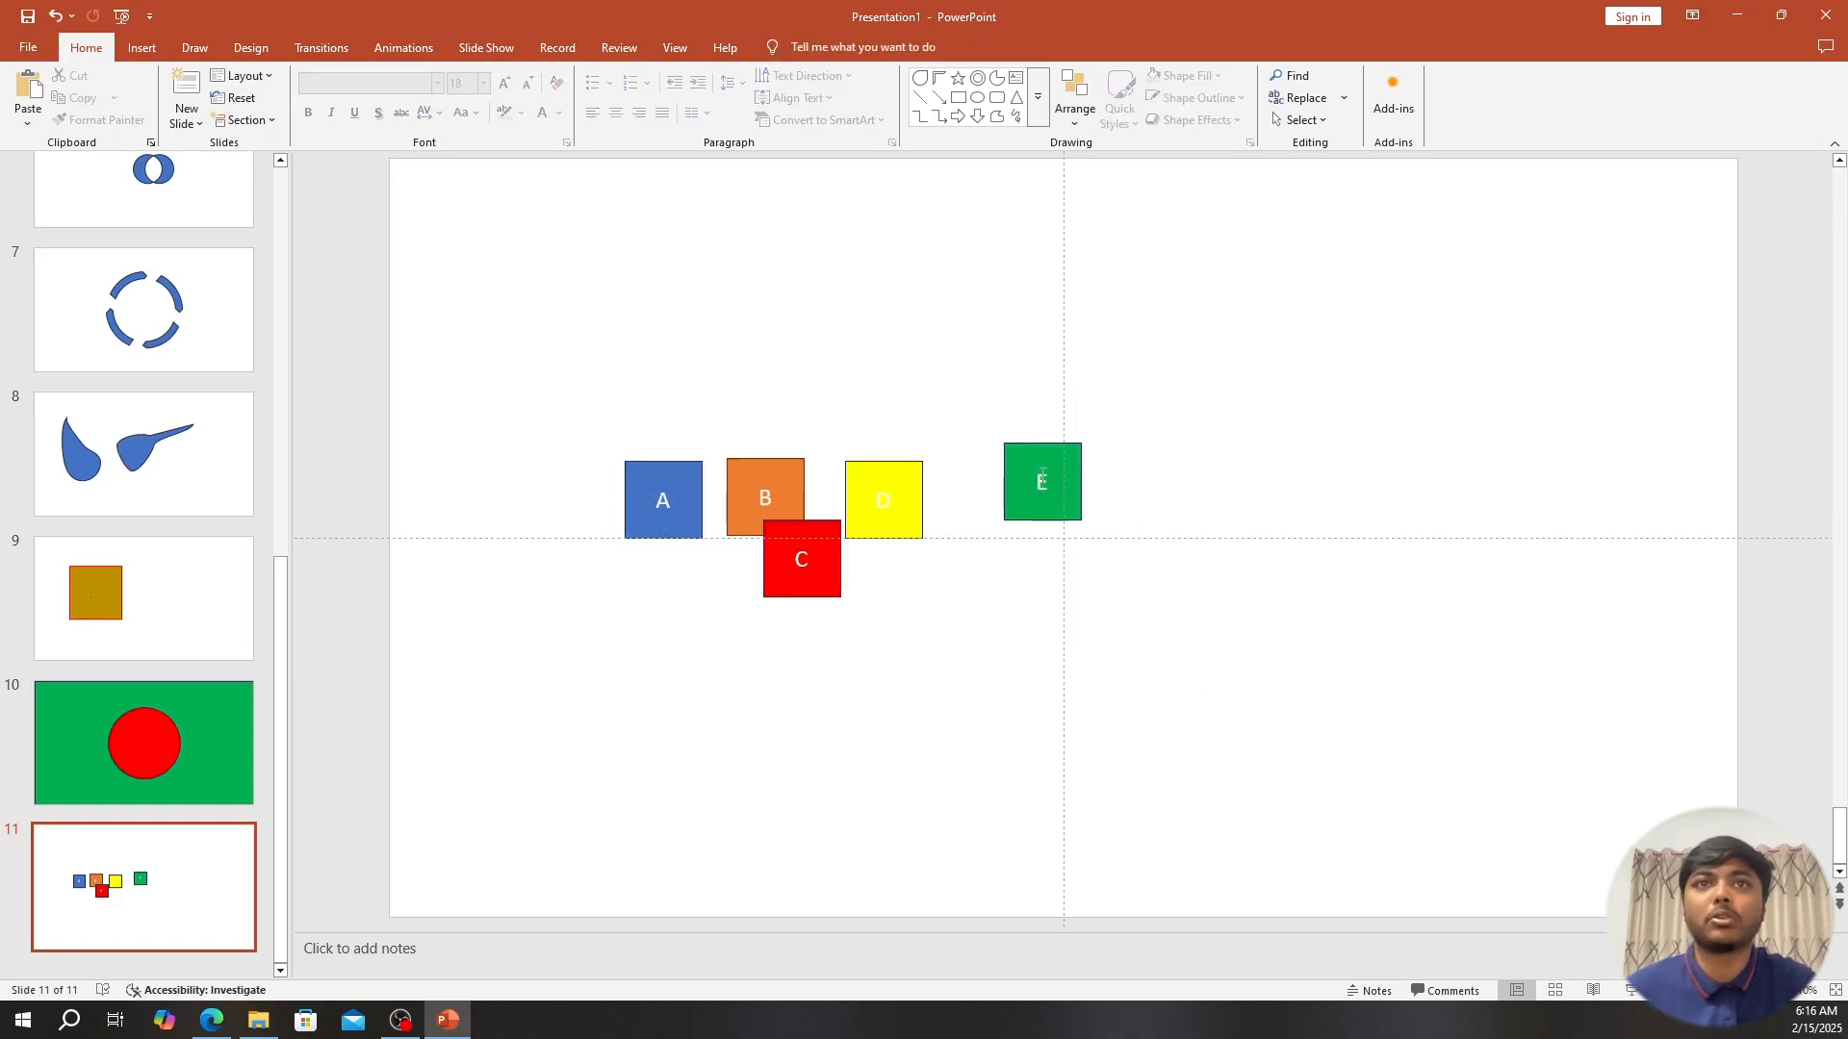
click(1030, 452)
shift+click(885, 486)
shift+click(784, 539)
shift+click(741, 476)
shift+click(654, 464)
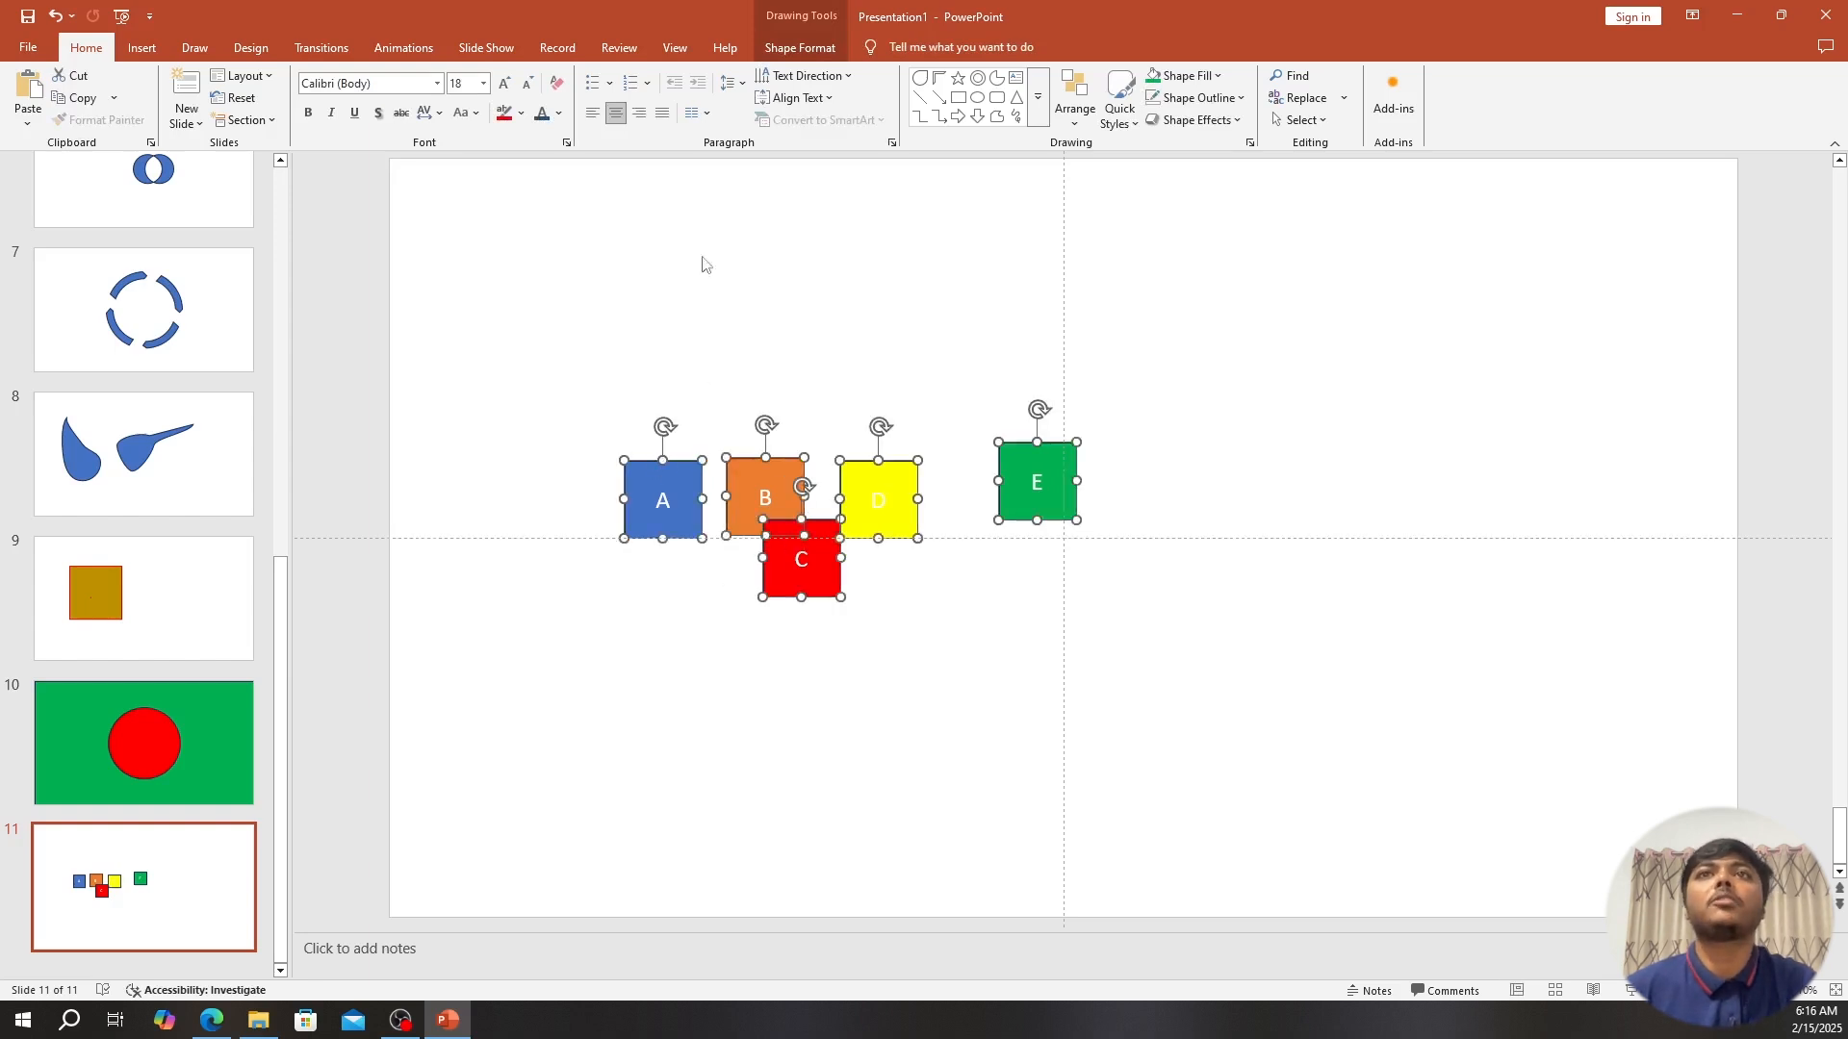
click(796, 50)
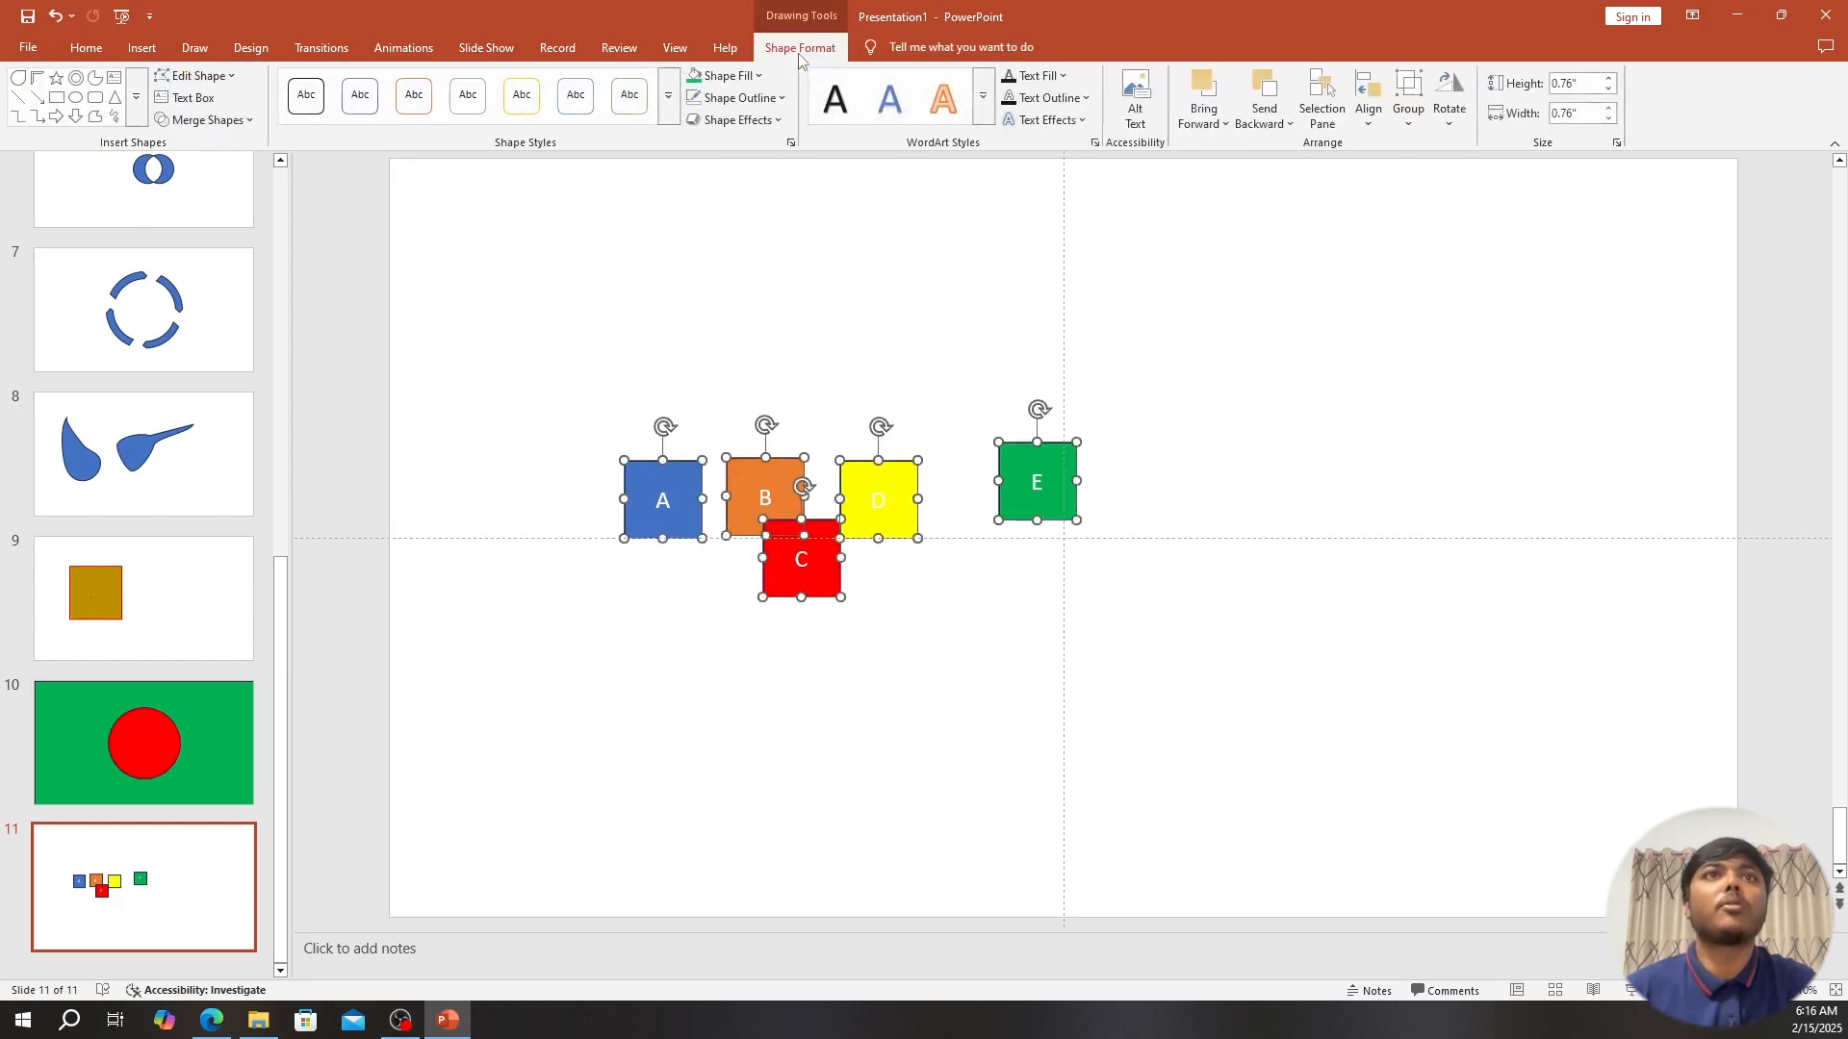
click(1372, 117)
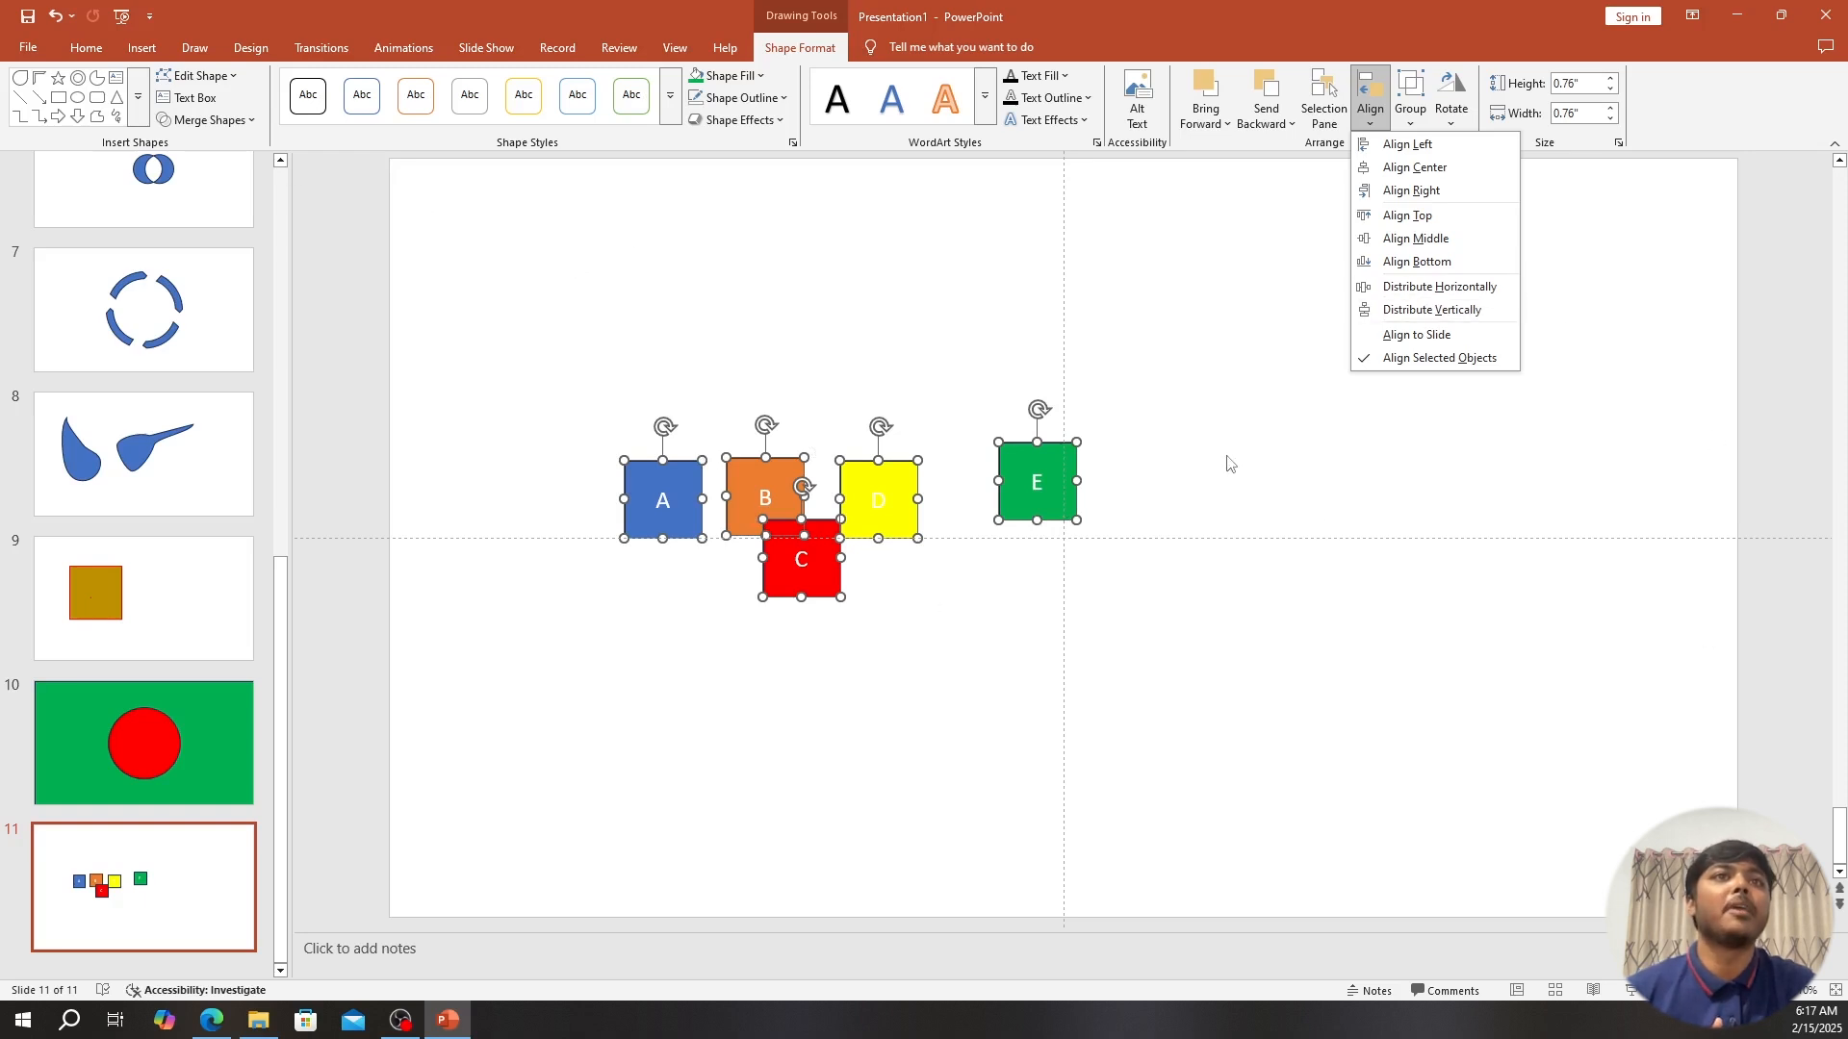
click(1430, 336)
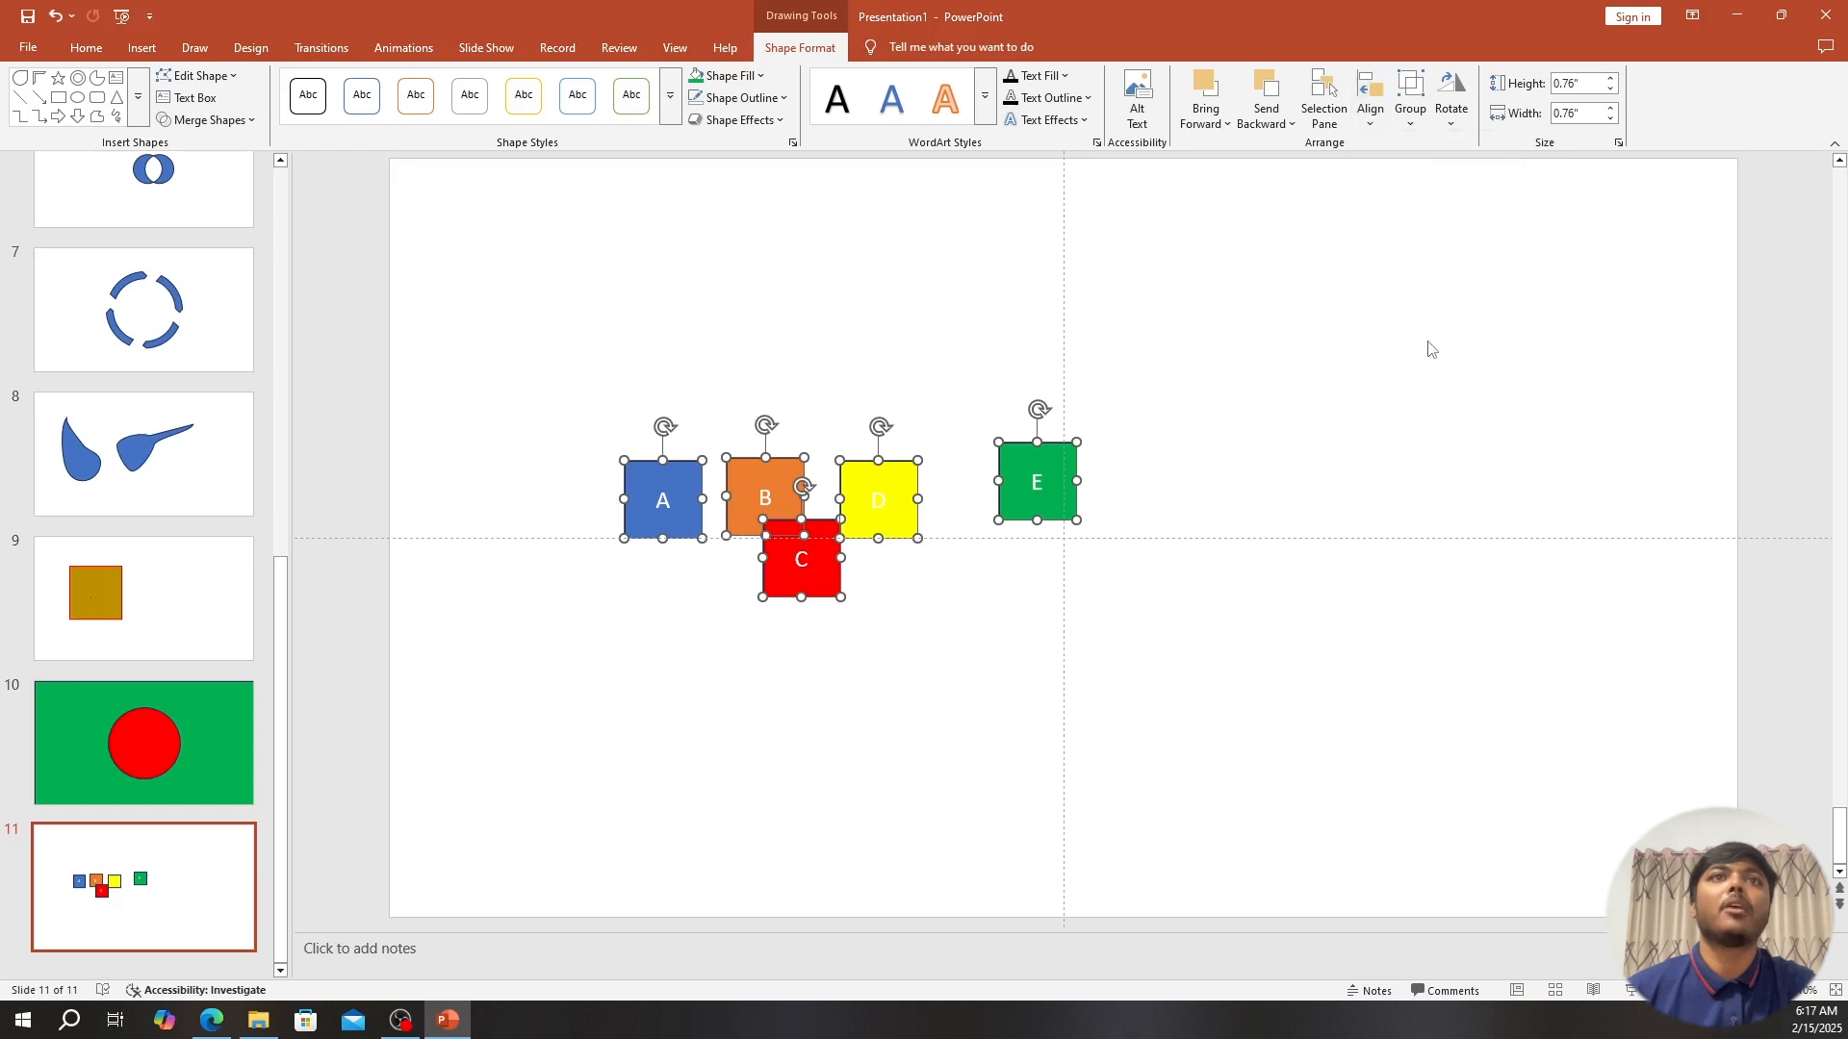
Distribute the five squares horizontally across the slide and align them to its middle.
click(1373, 114)
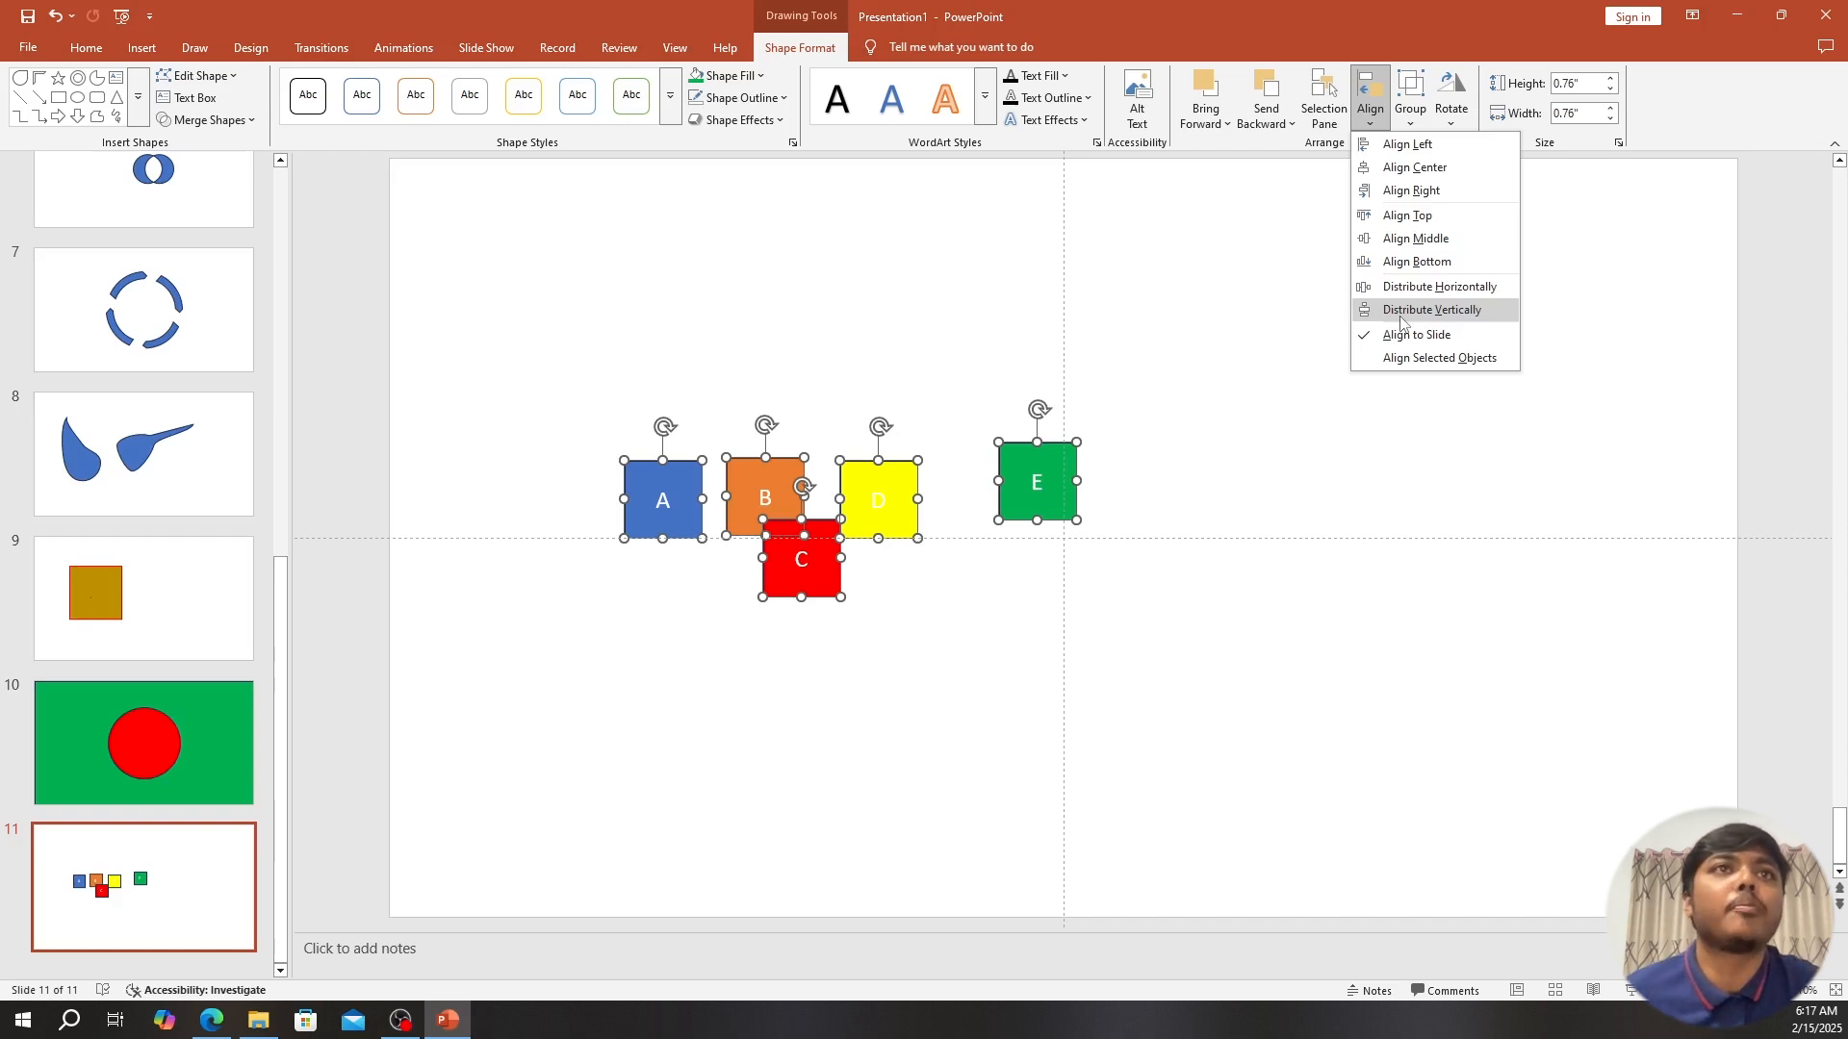
click(1441, 287)
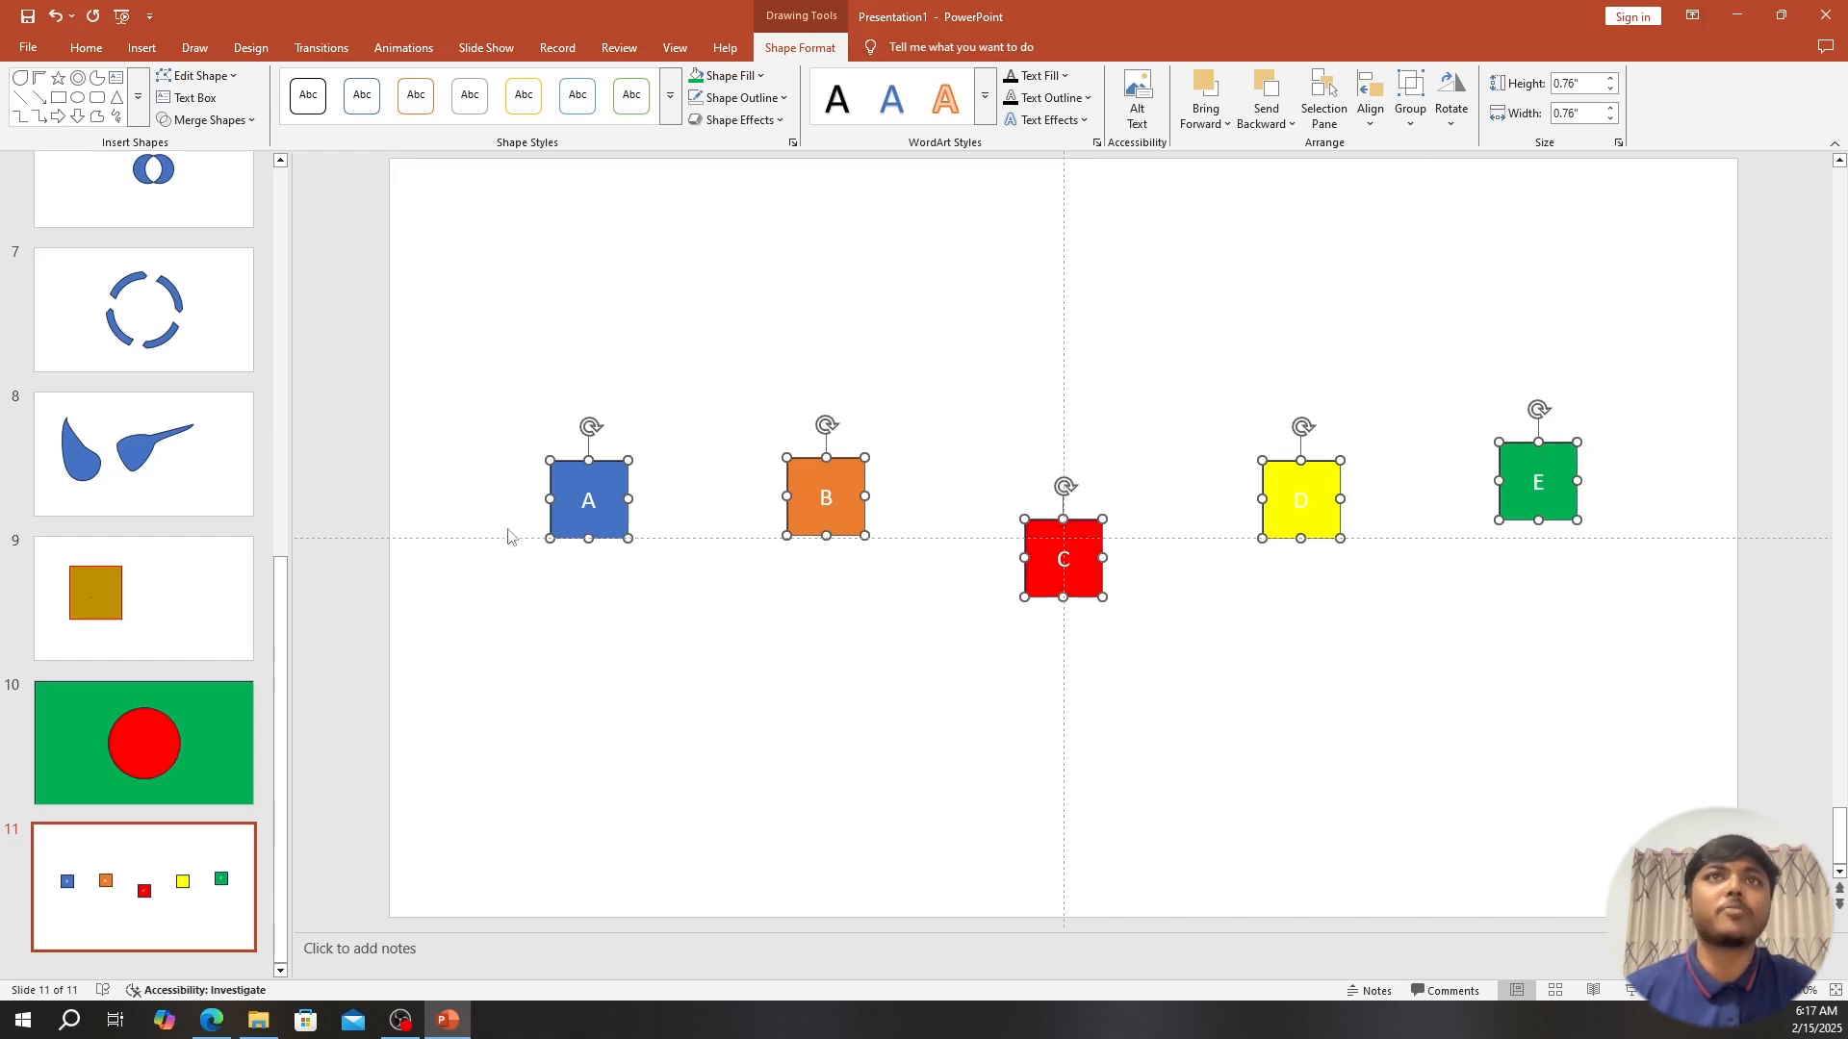
click(1370, 124)
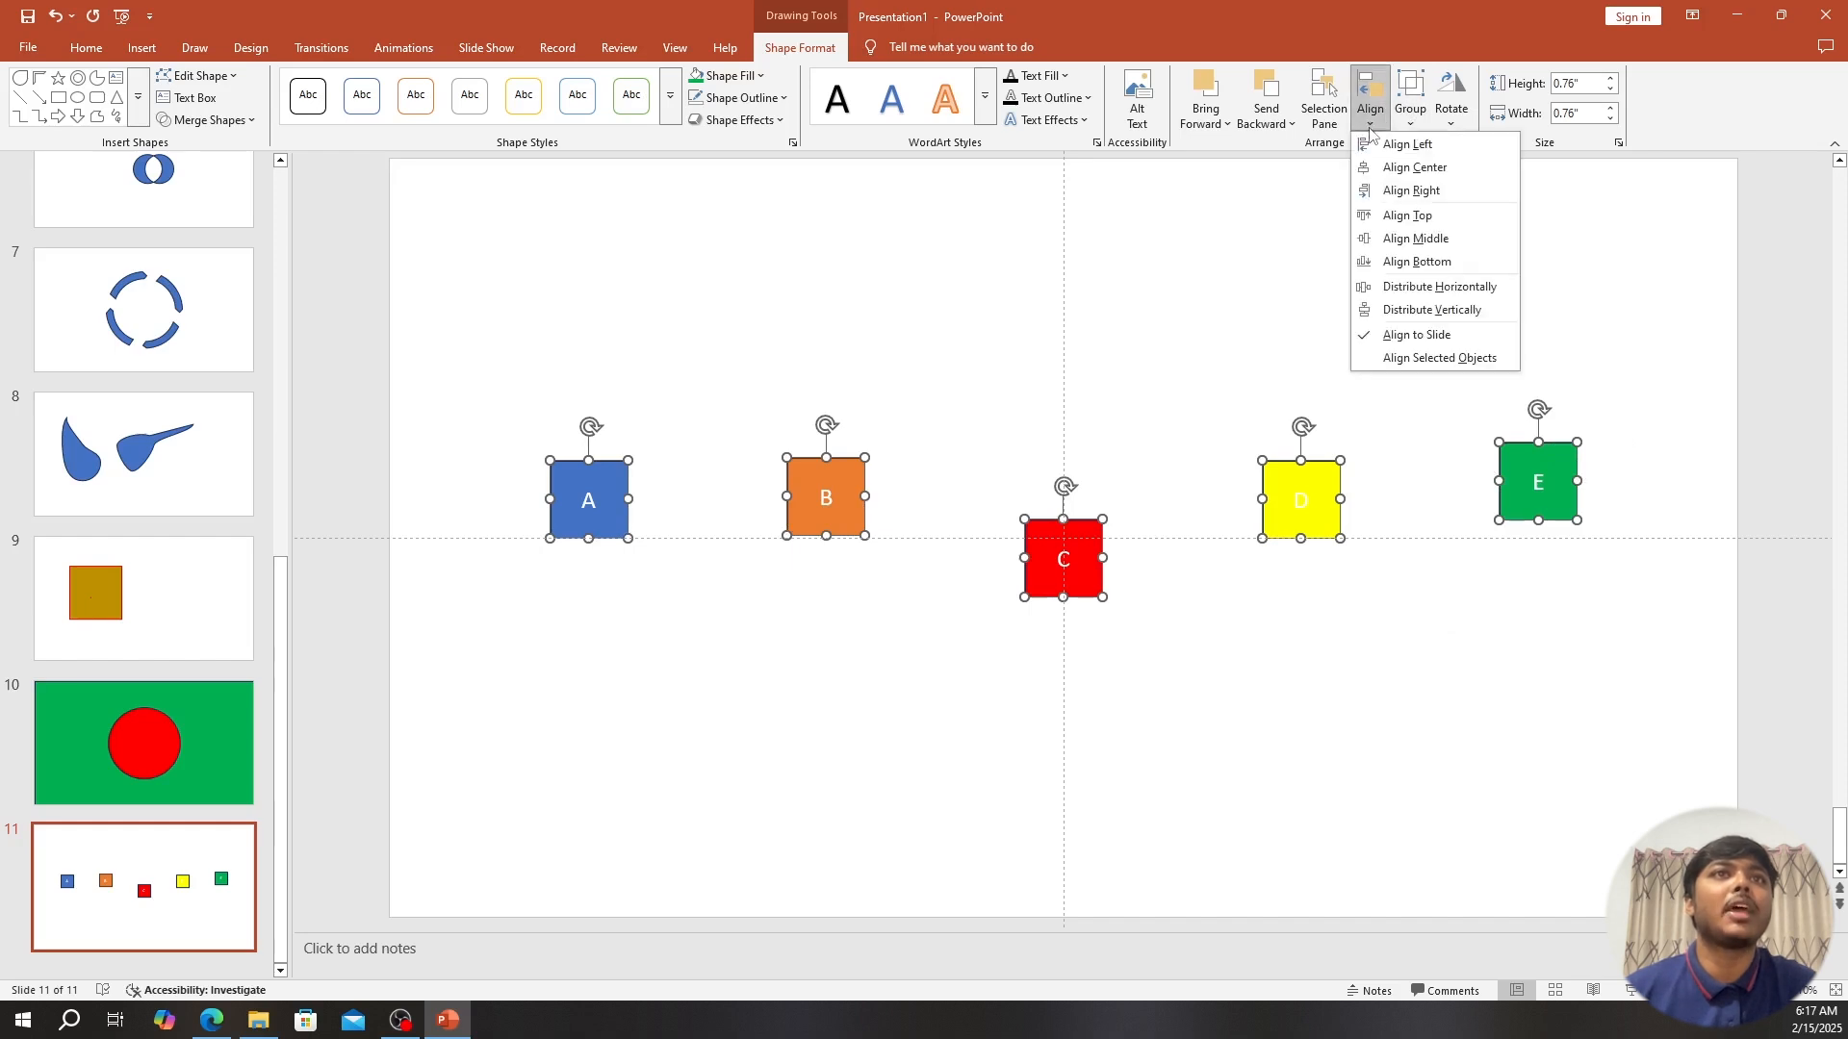
click(1415, 240)
click(1088, 767)
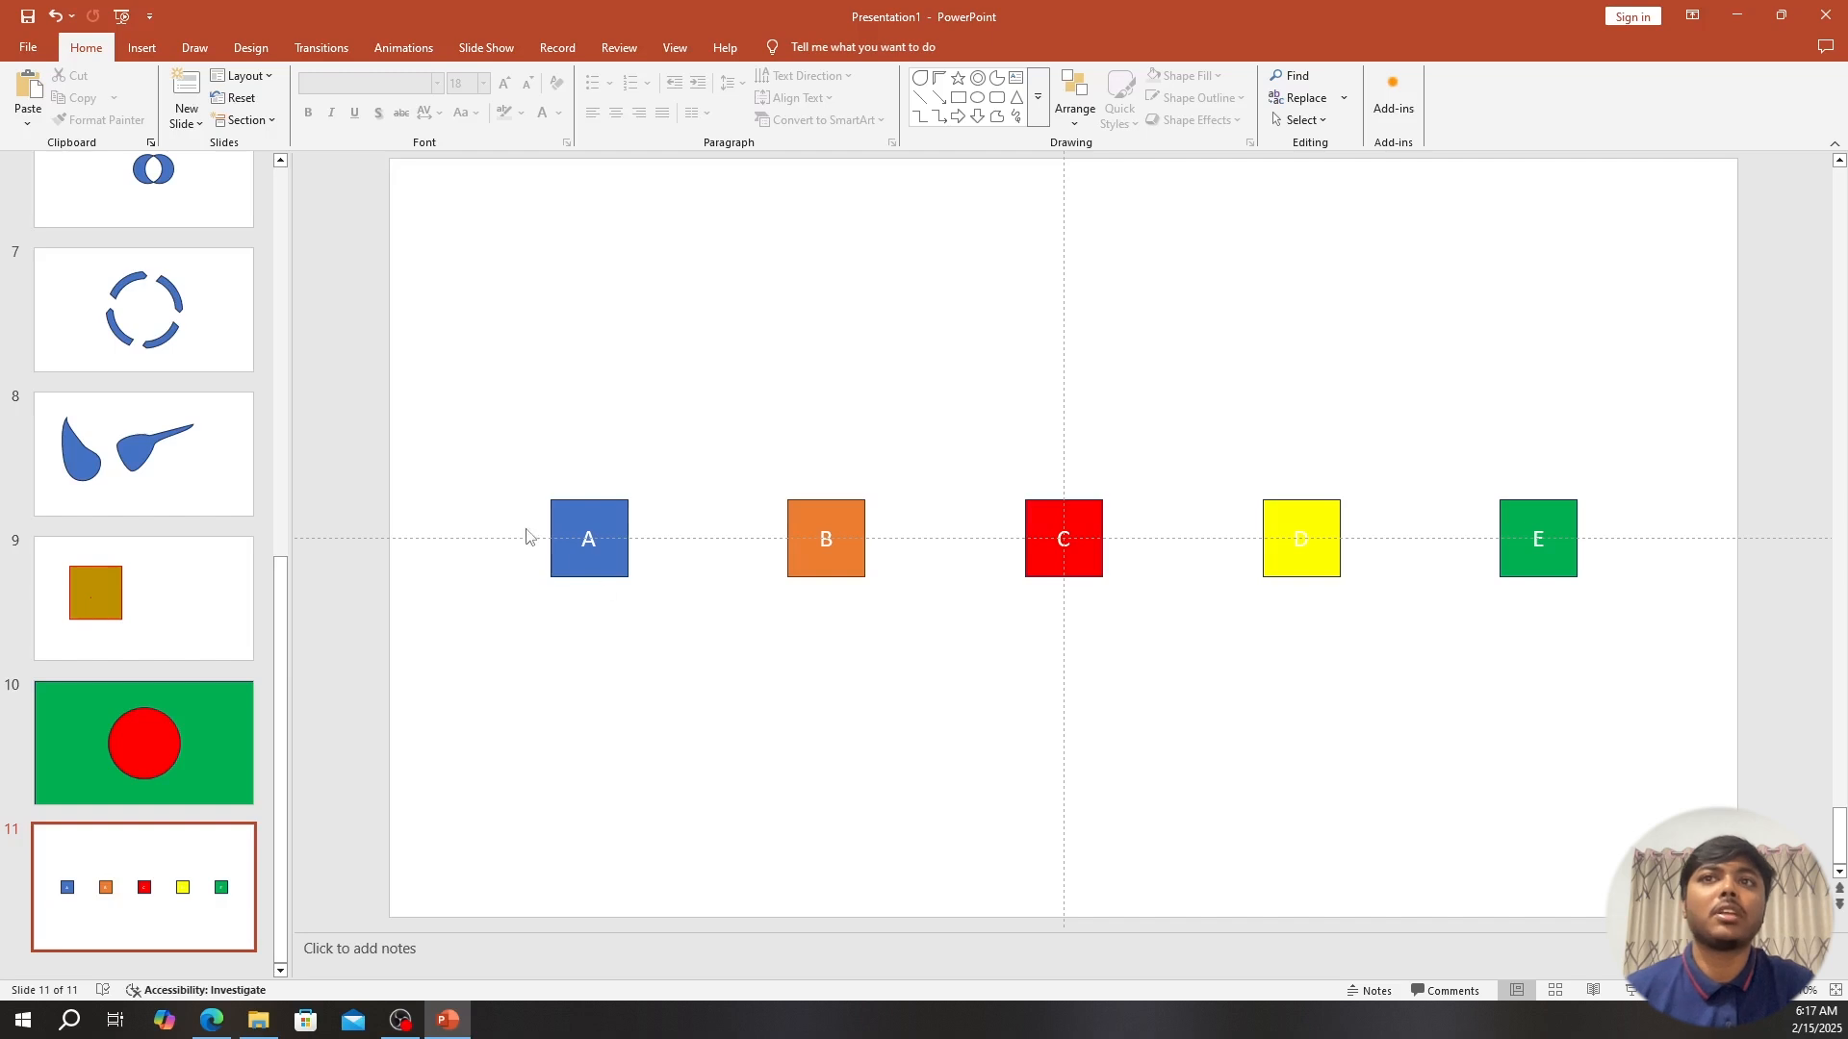
Move squares C, B, D and E into irregular overlapping positions around square A in the left half of the slide.
drag(488, 488, 1714, 647)
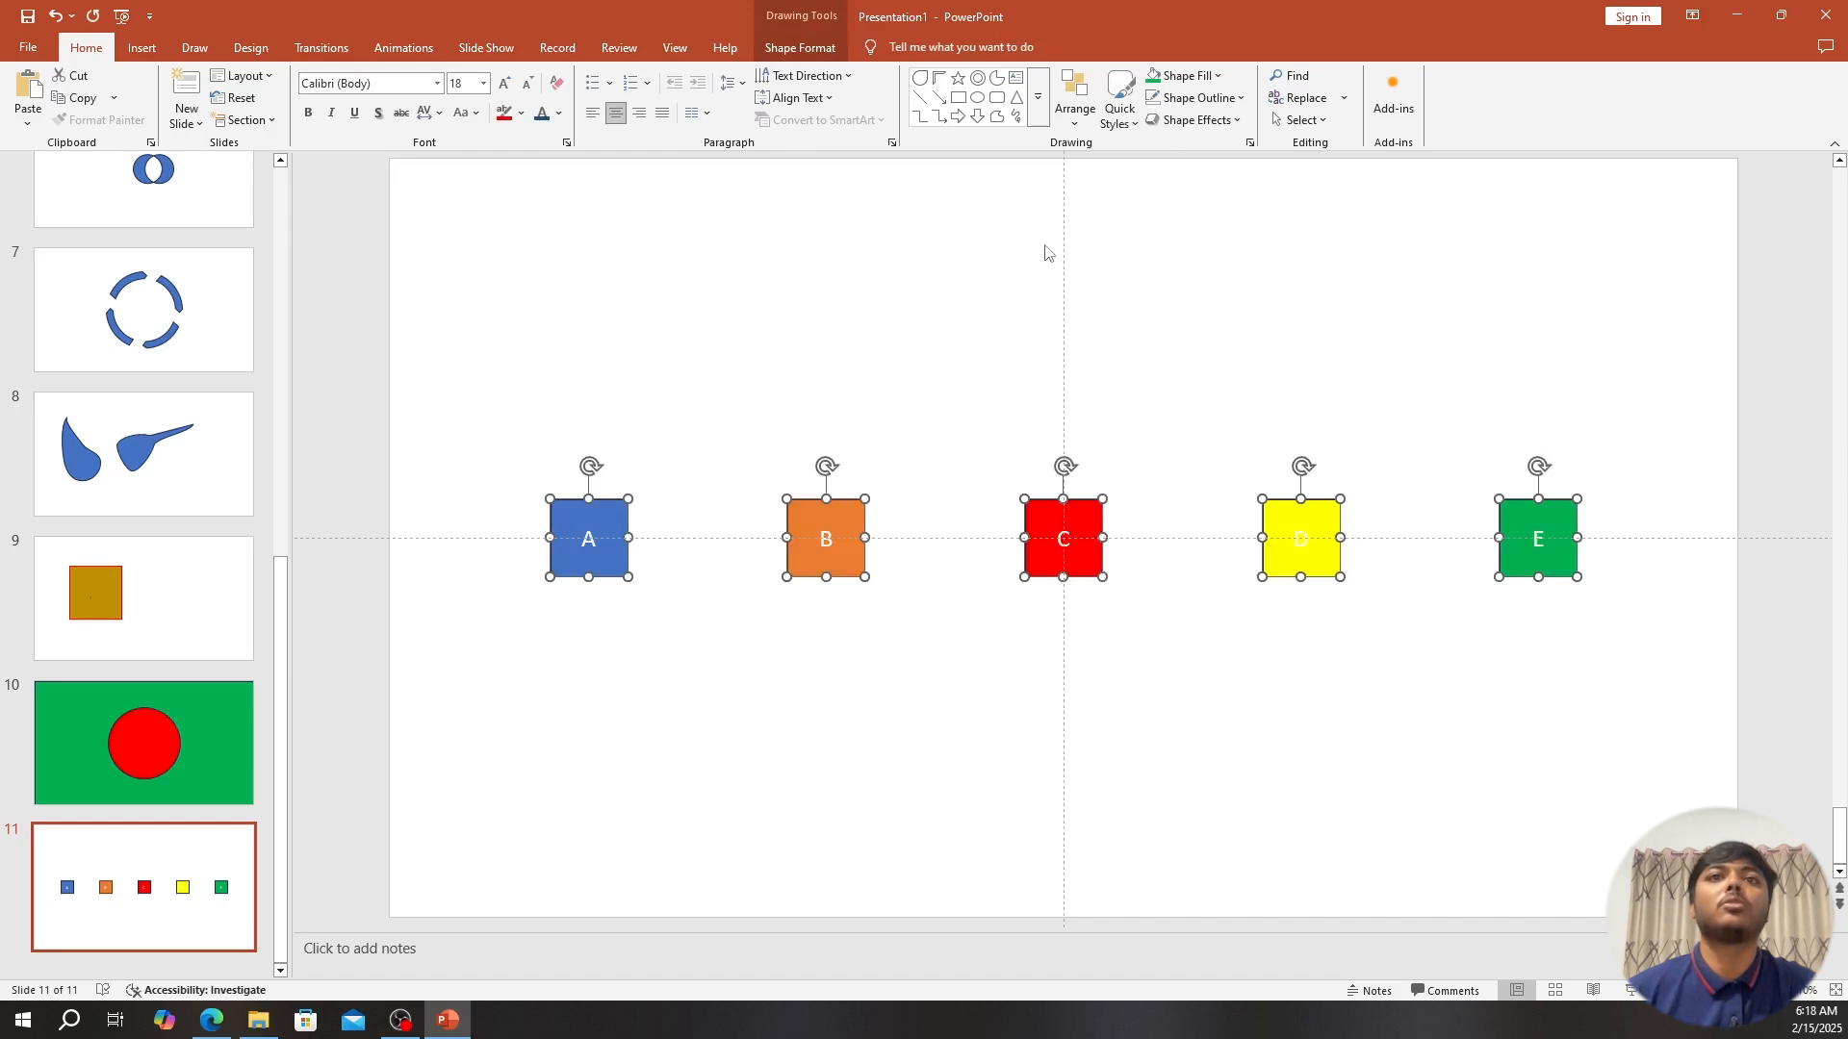
click(1098, 677)
drag(1069, 551, 517, 550)
click(757, 512)
drag(814, 563, 691, 580)
drag(1287, 561, 498, 591)
drag(1533, 558, 713, 624)
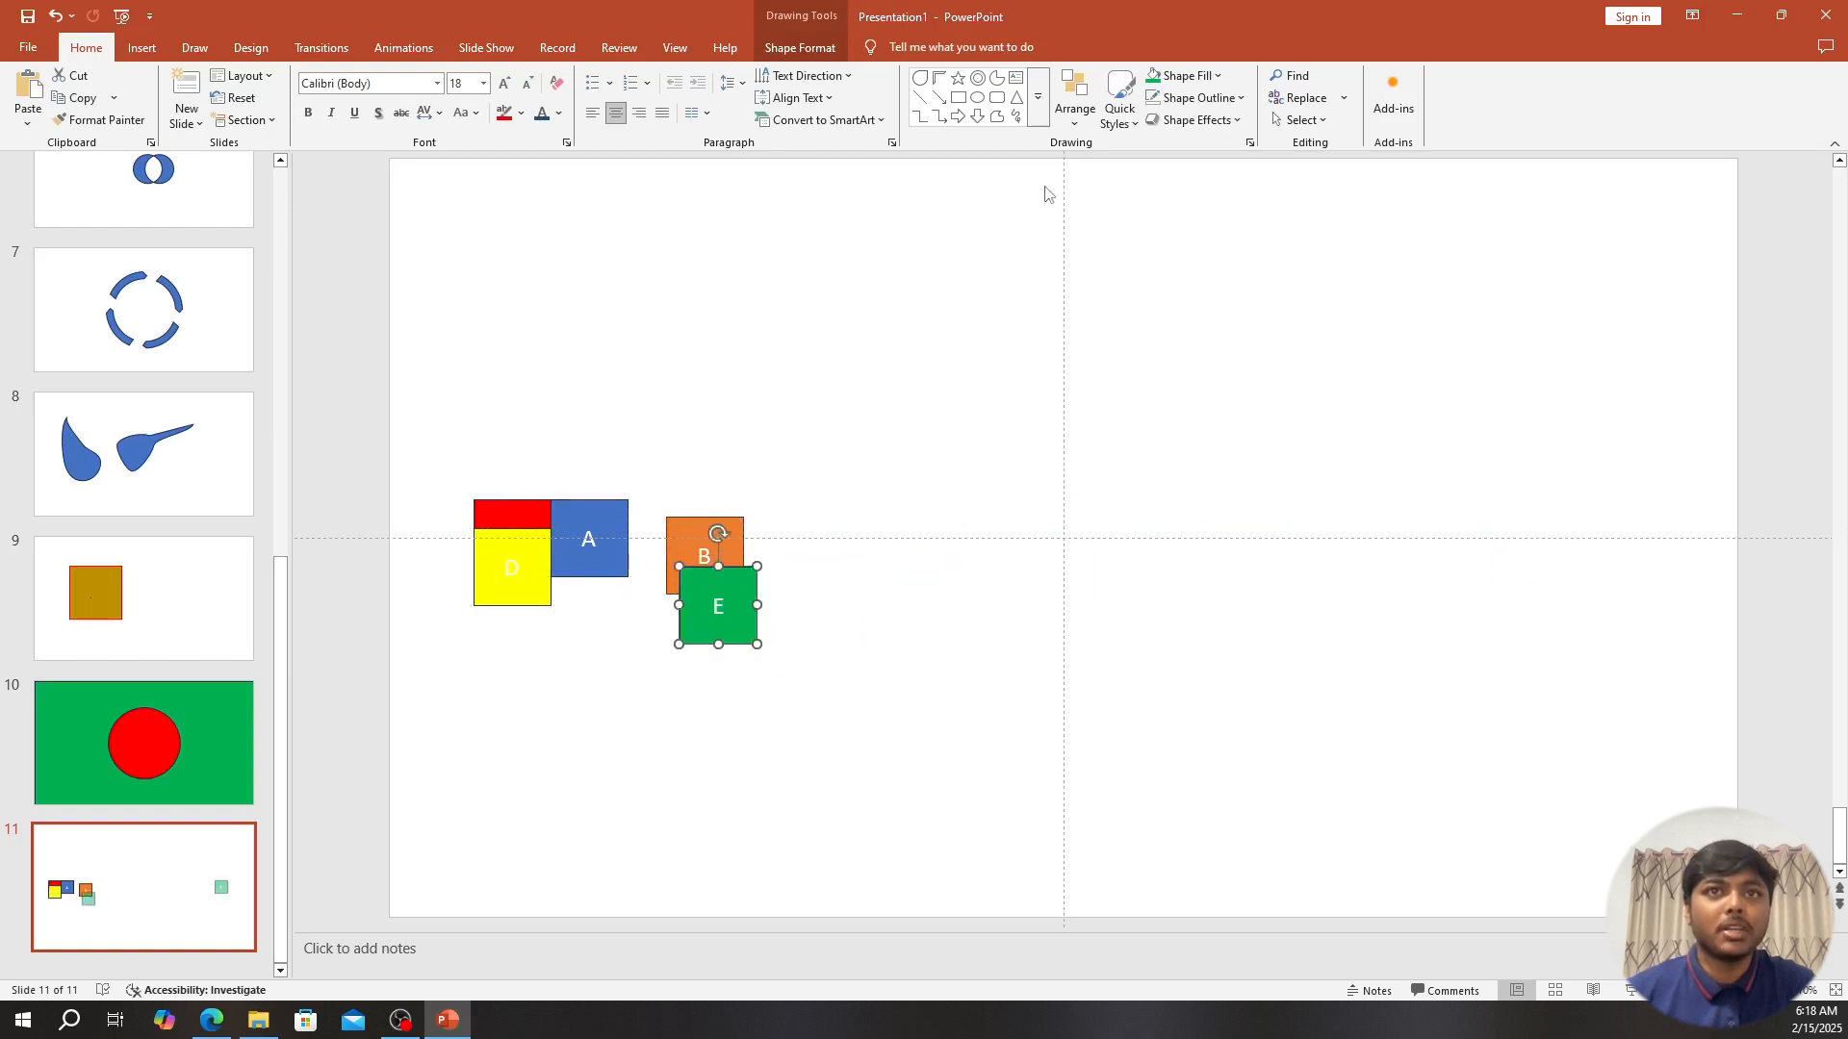
Select all five squares and distribute them vertically over the slide's height.
drag(907, 645, 400, 435)
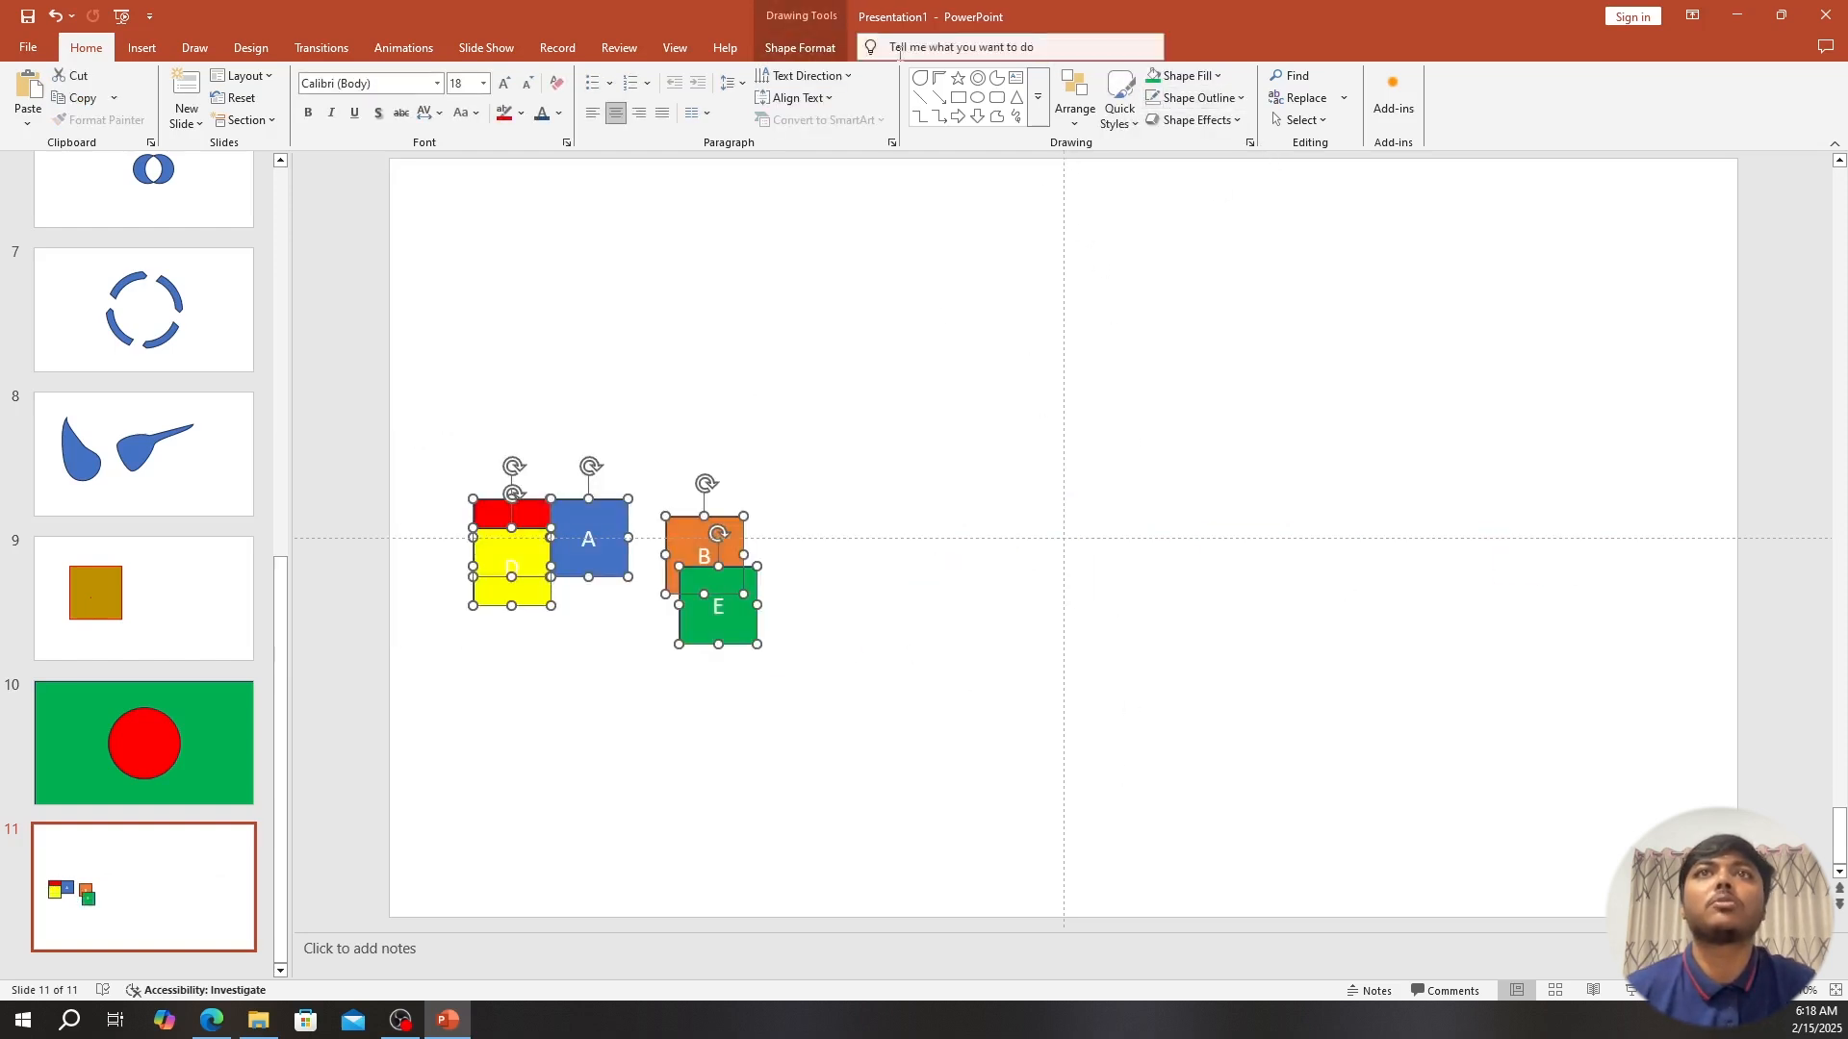
click(812, 47)
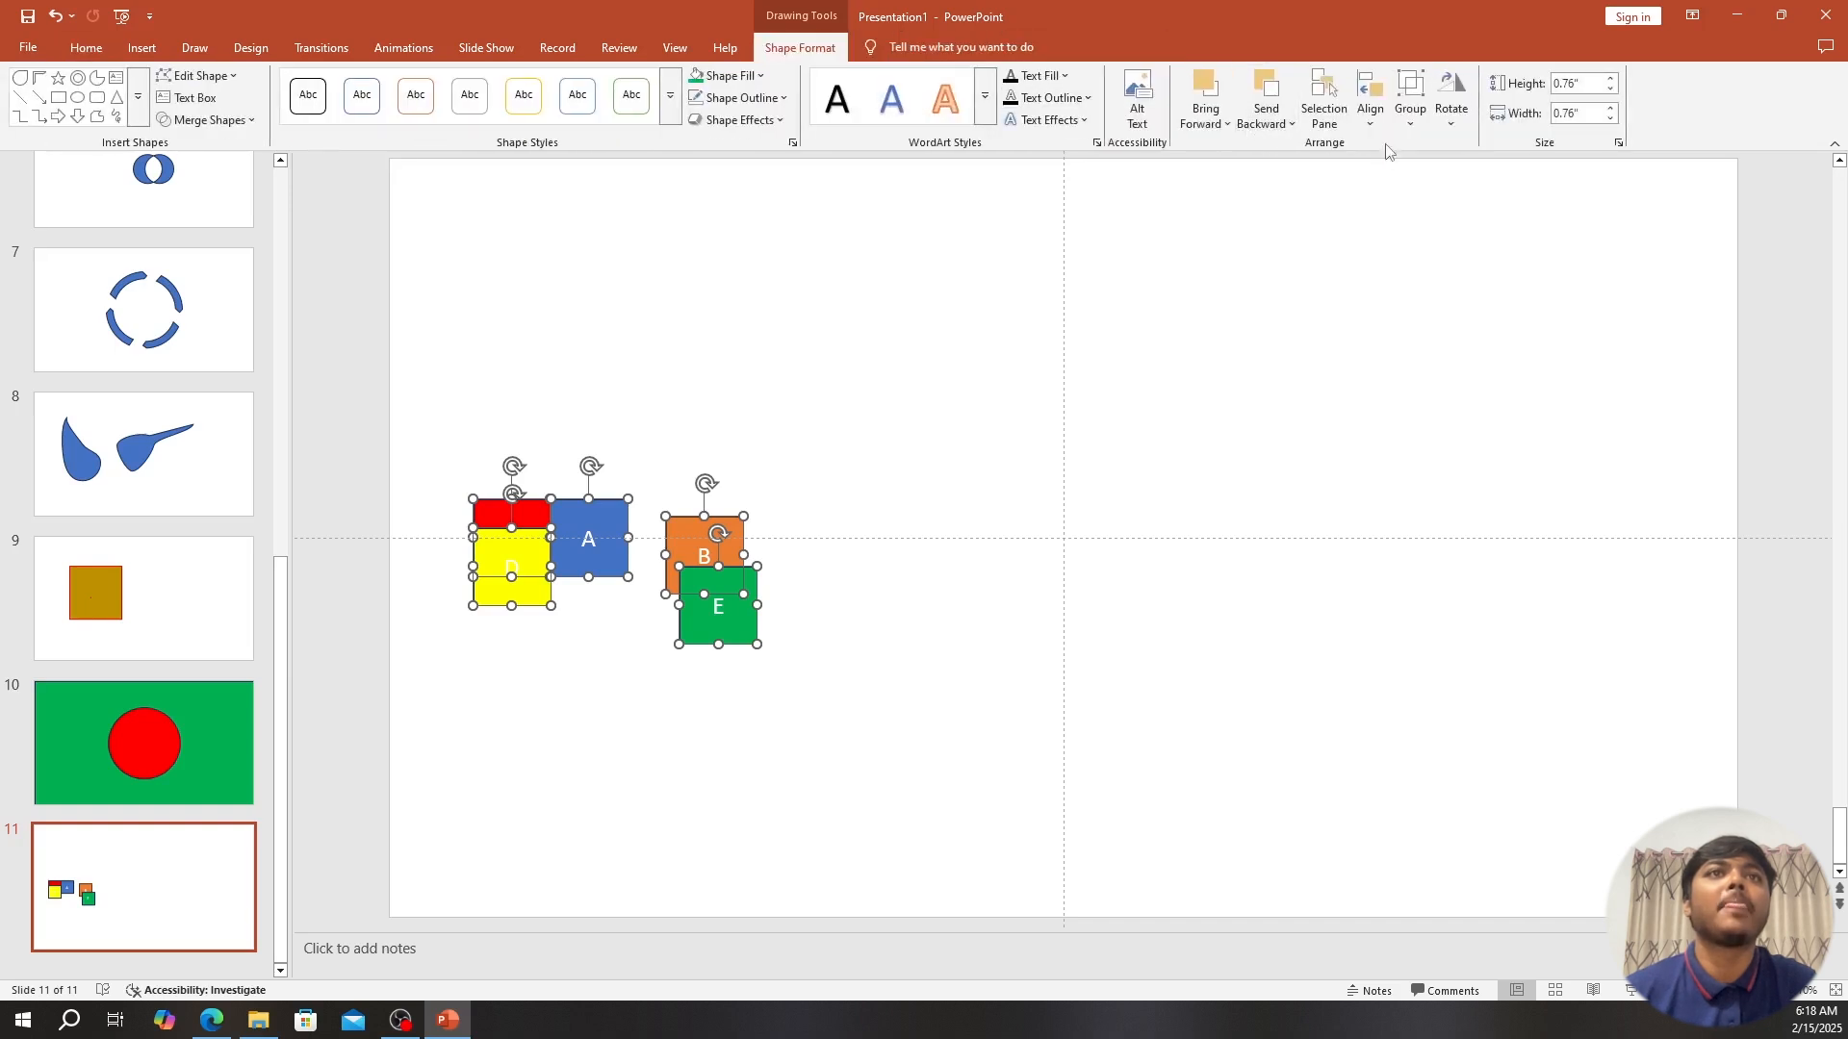
click(1378, 117)
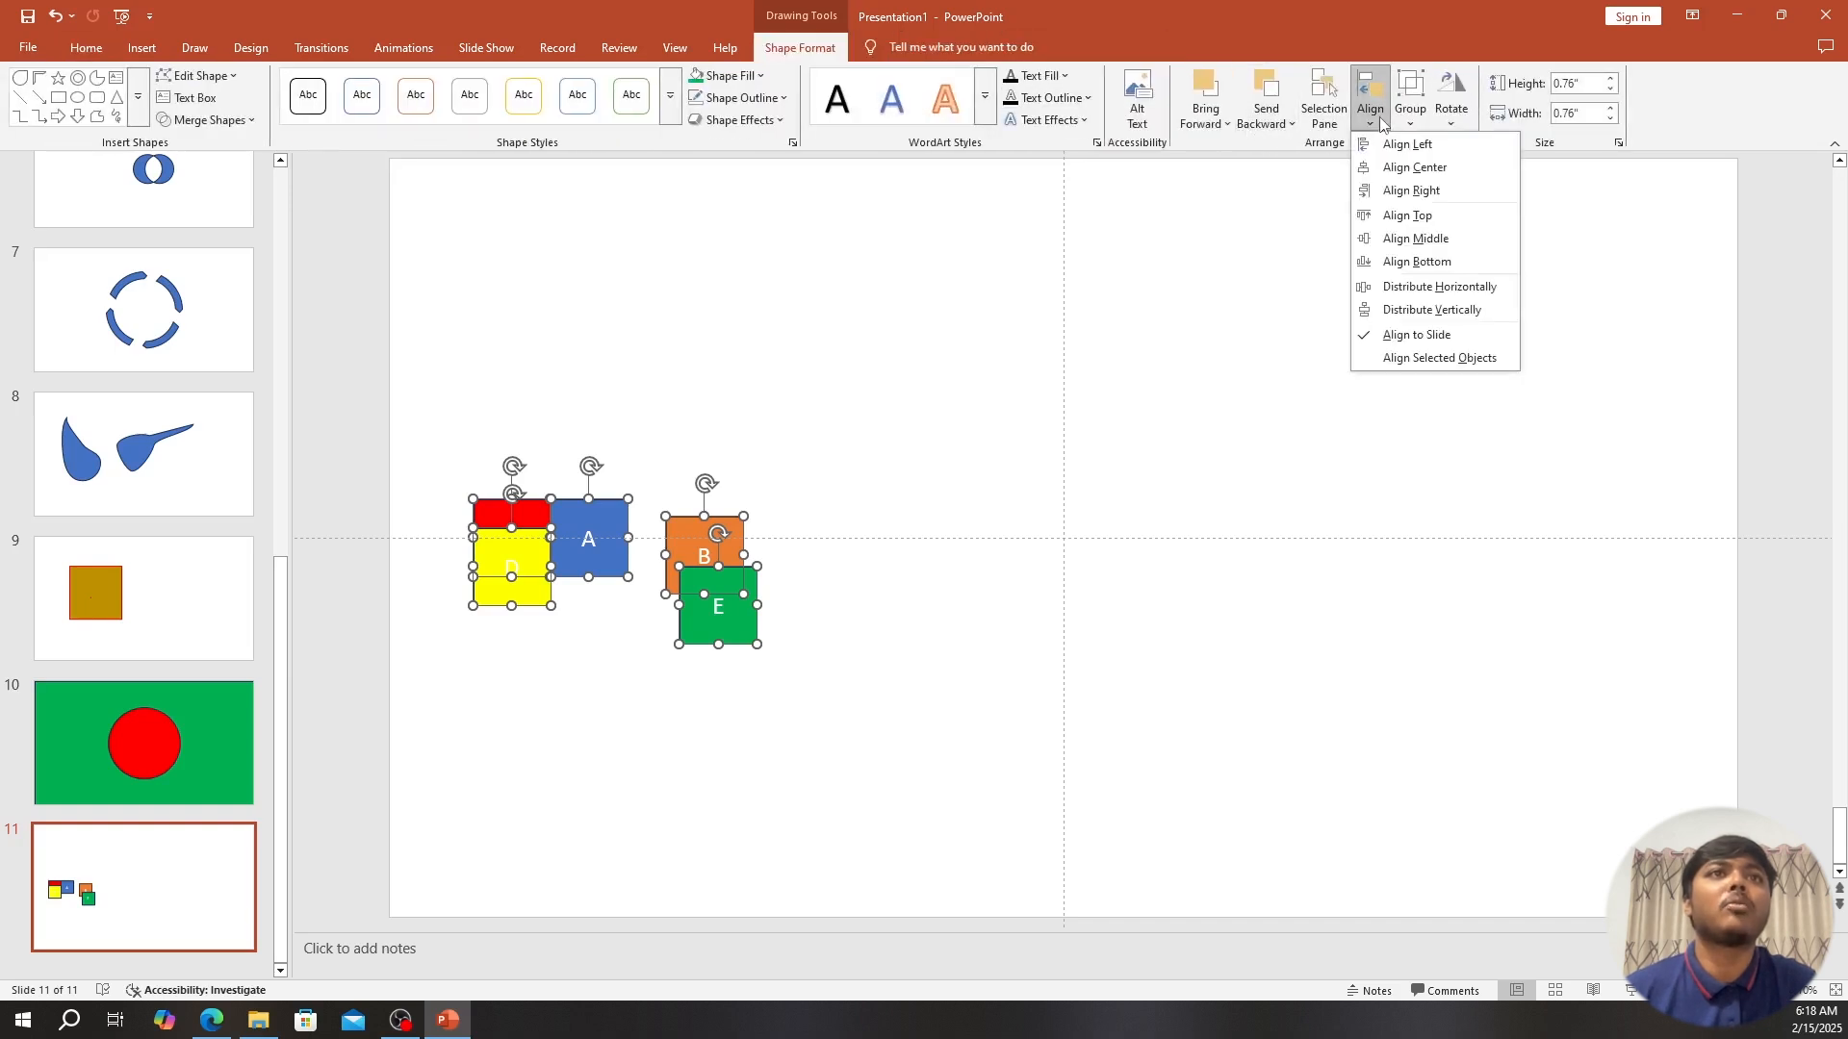
click(1466, 311)
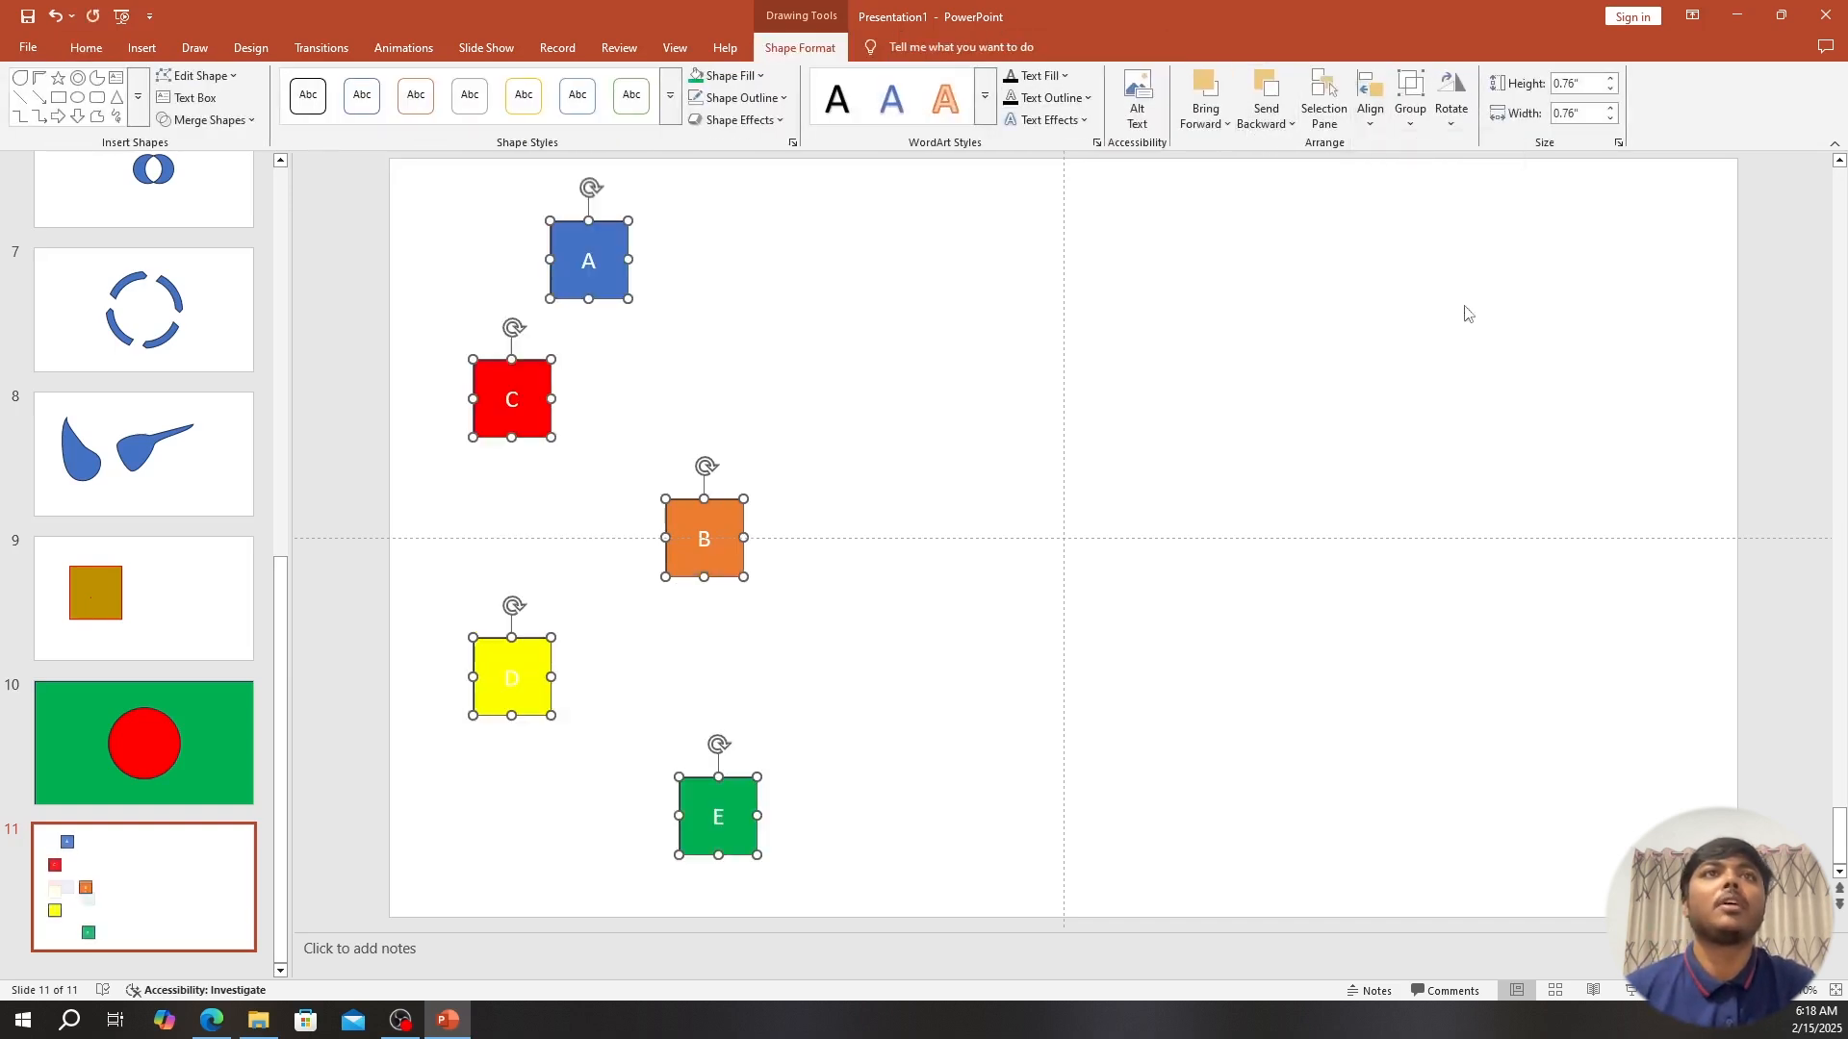
Align the five selected squares to the slide's horizontal center, and then to its right edge.
click(1370, 108)
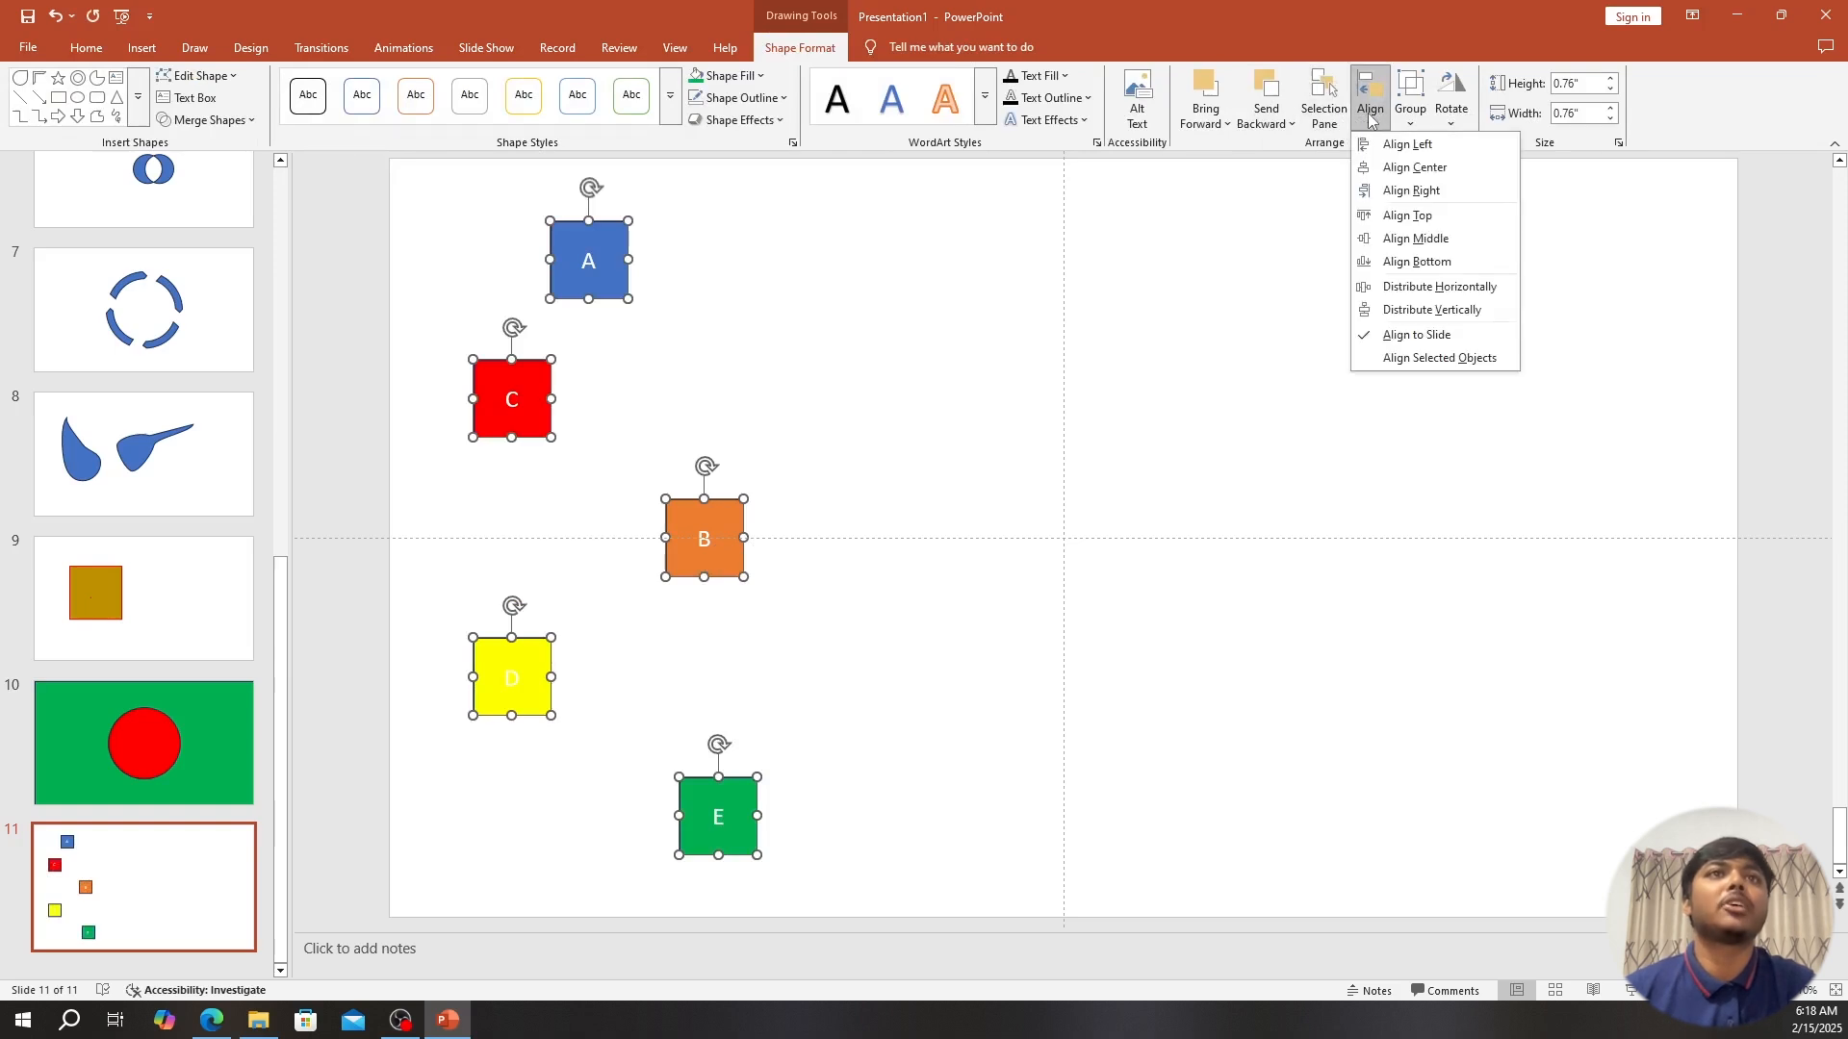
click(1425, 169)
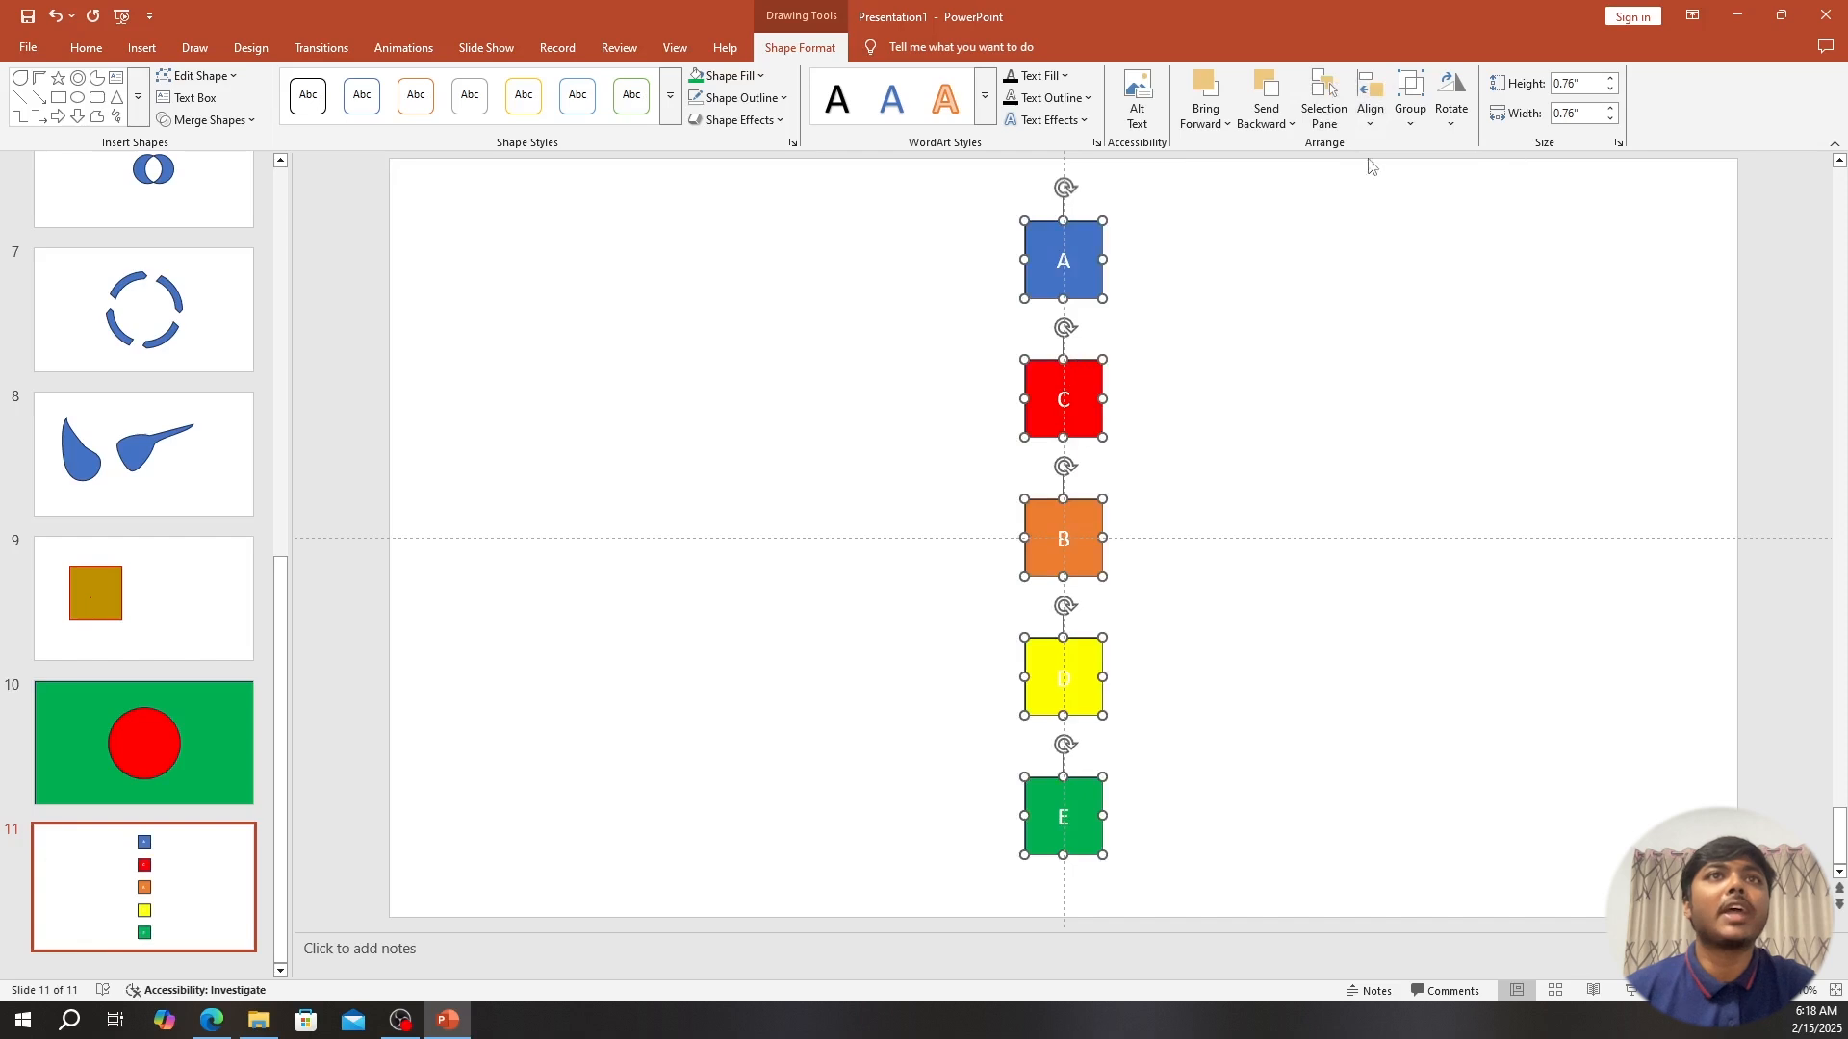
click(1382, 120)
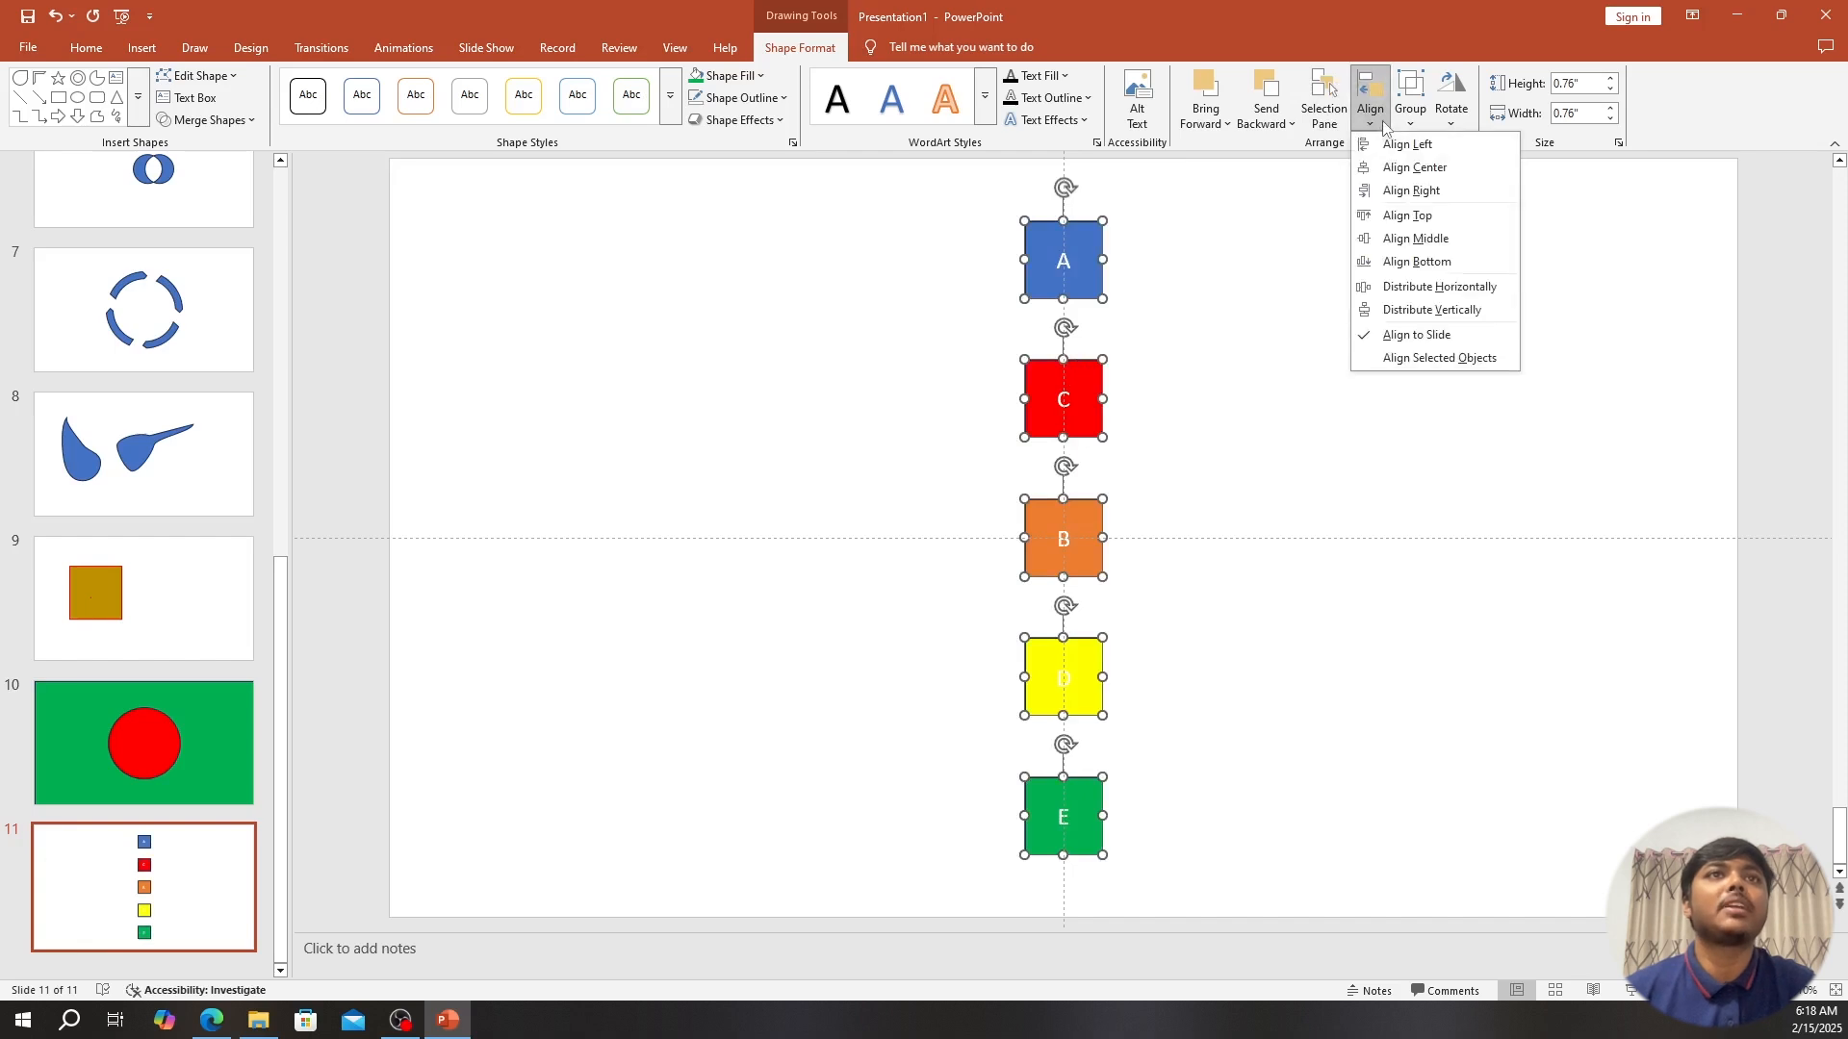
click(1424, 192)
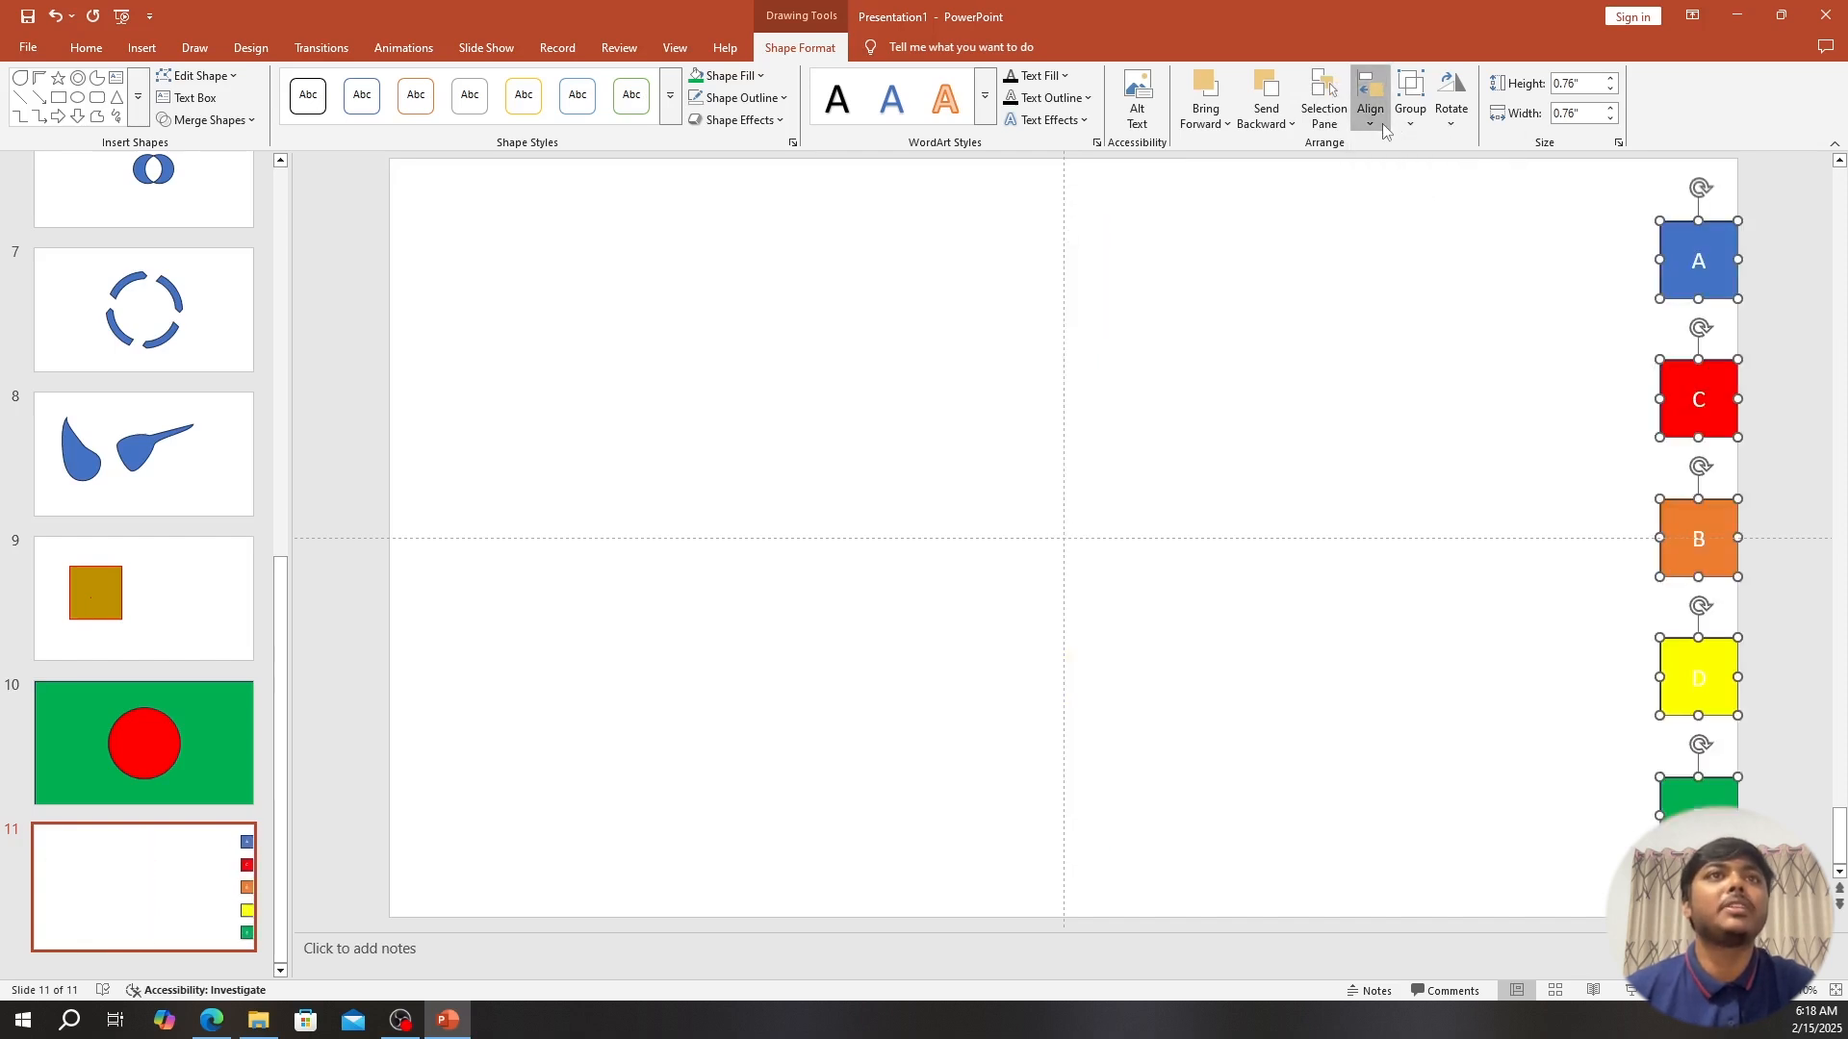
Align the five squares A to E to the slide's left edge and deselect them.
click(1382, 123)
click(1416, 146)
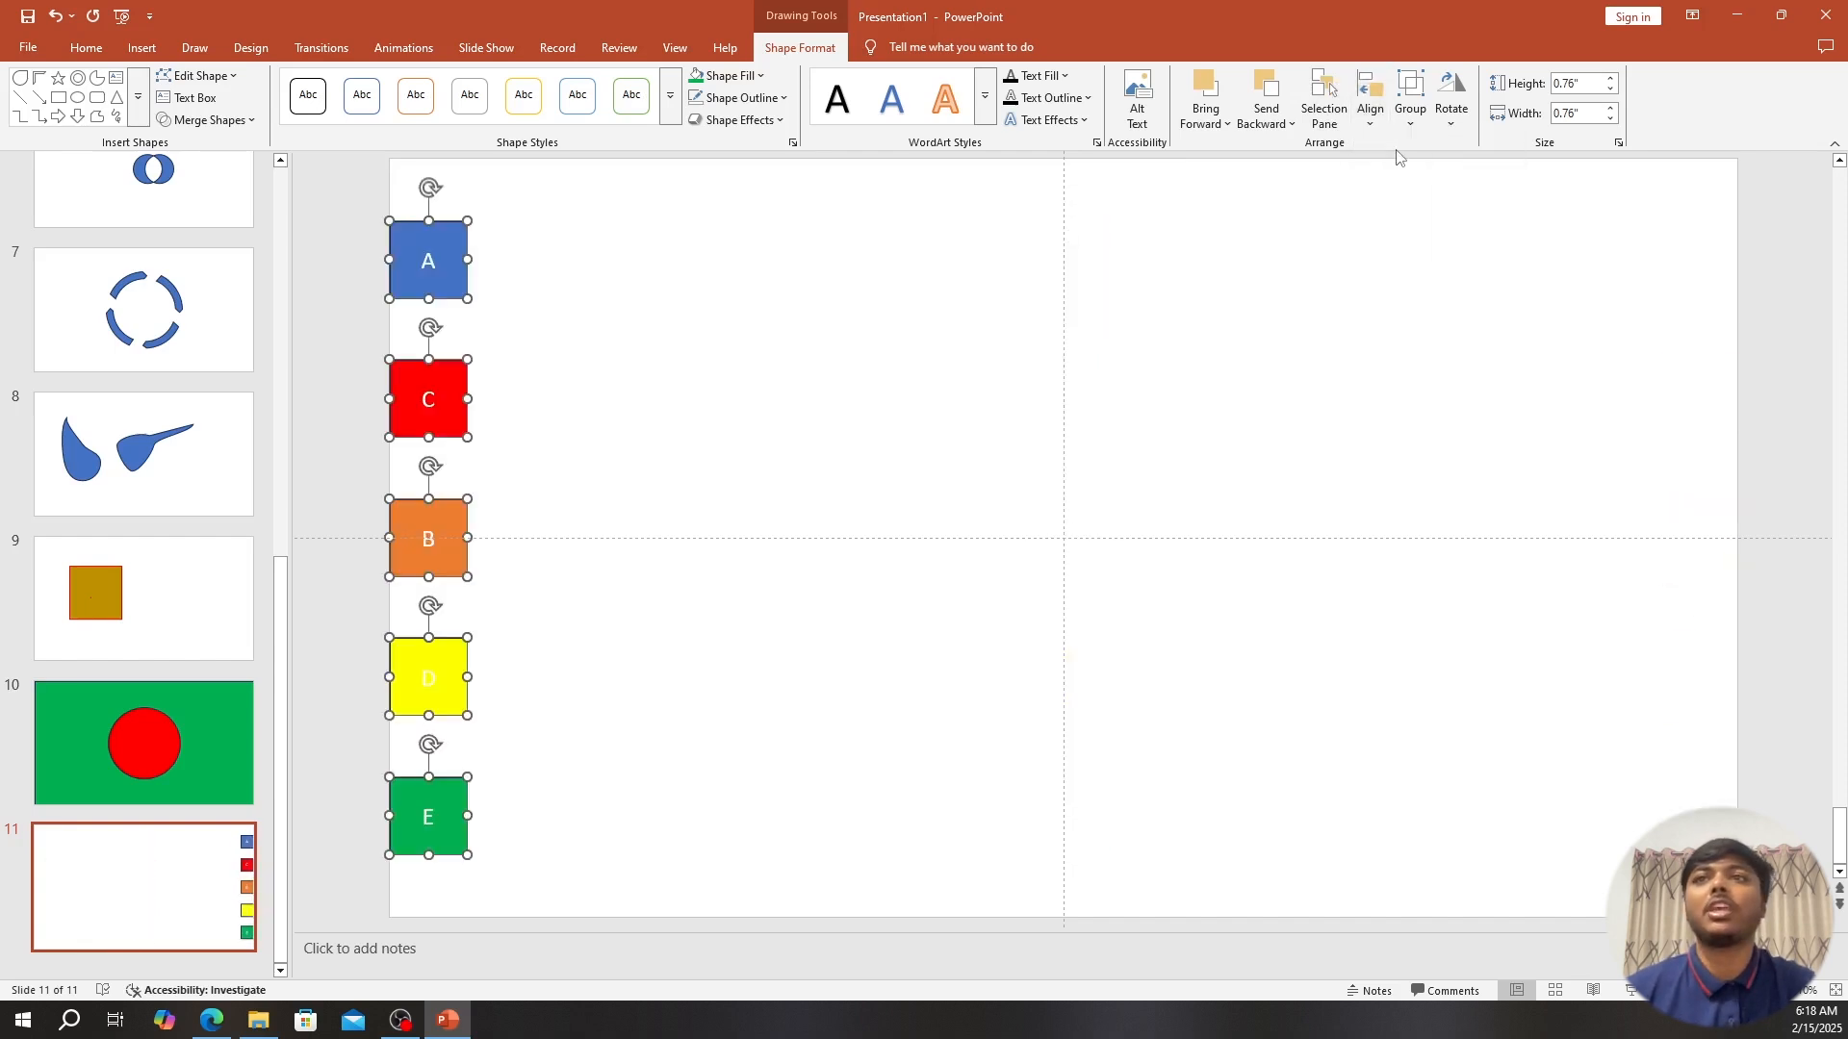
click(1300, 293)
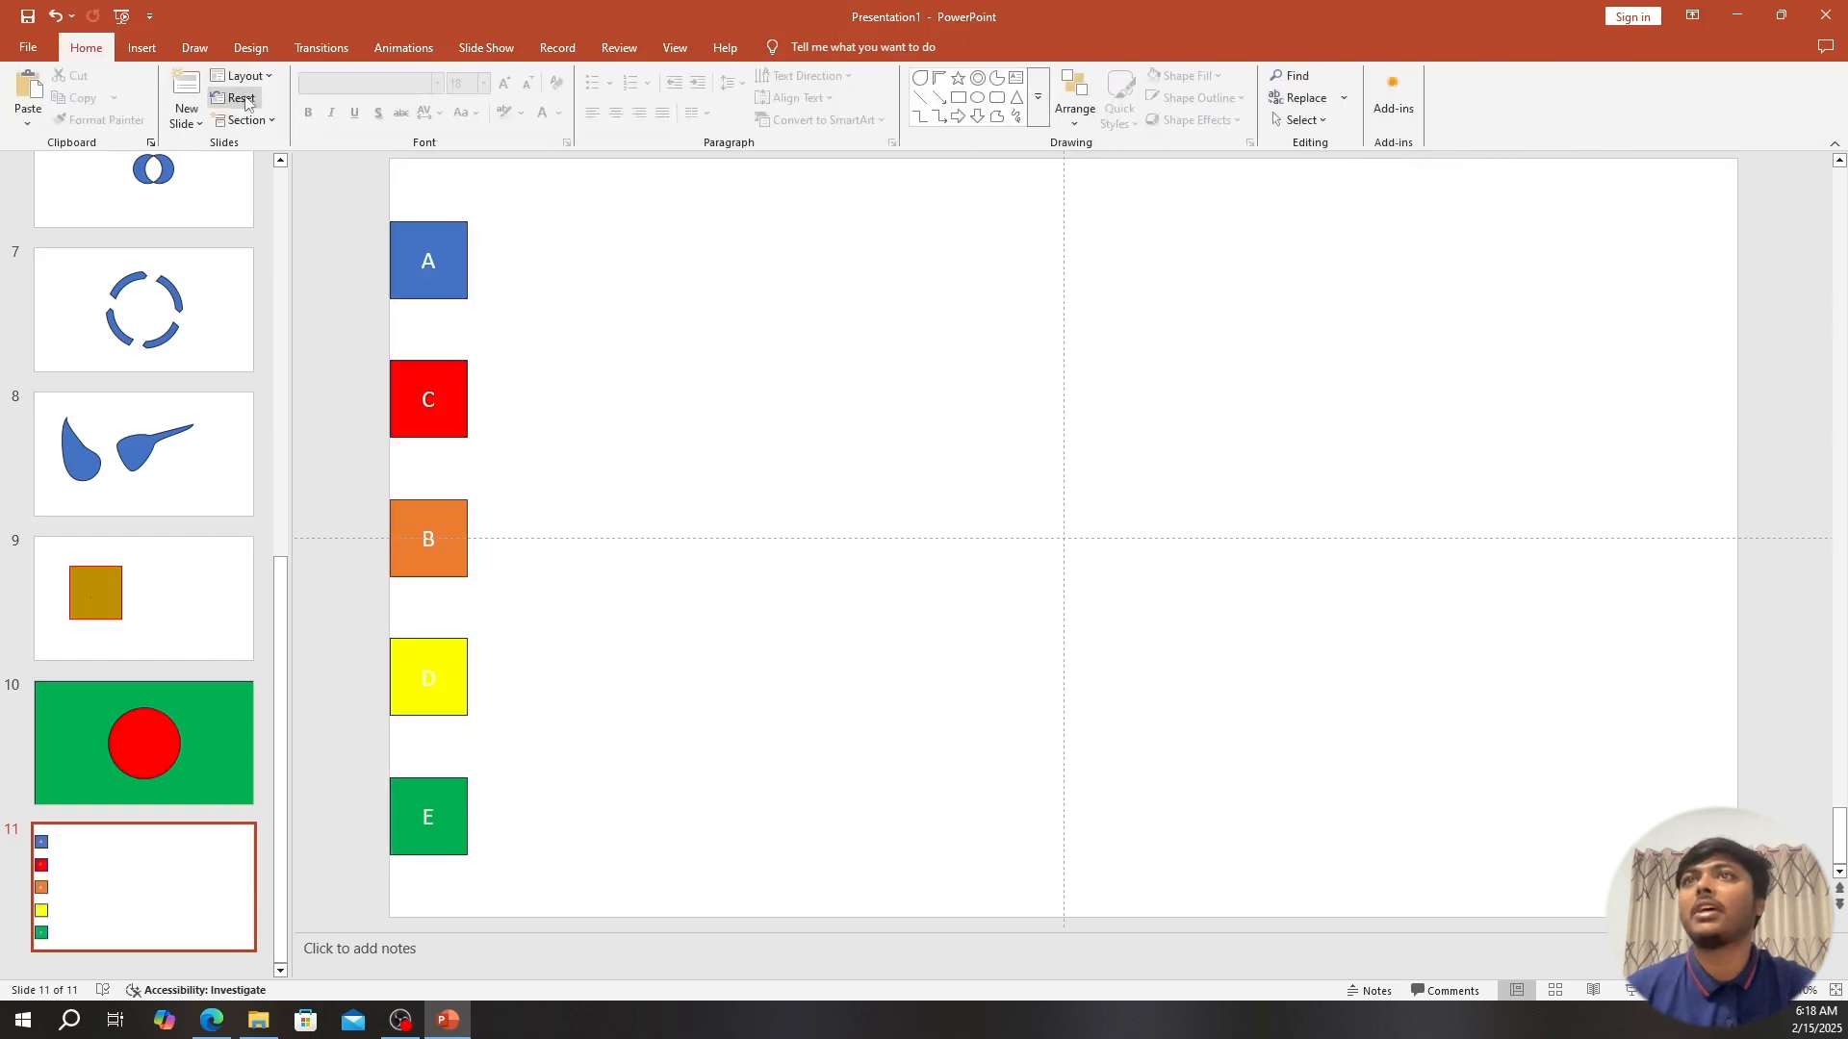
Insert a text box near the middle of slide 11 and enter the person's first name in capitals.
click(141, 47)
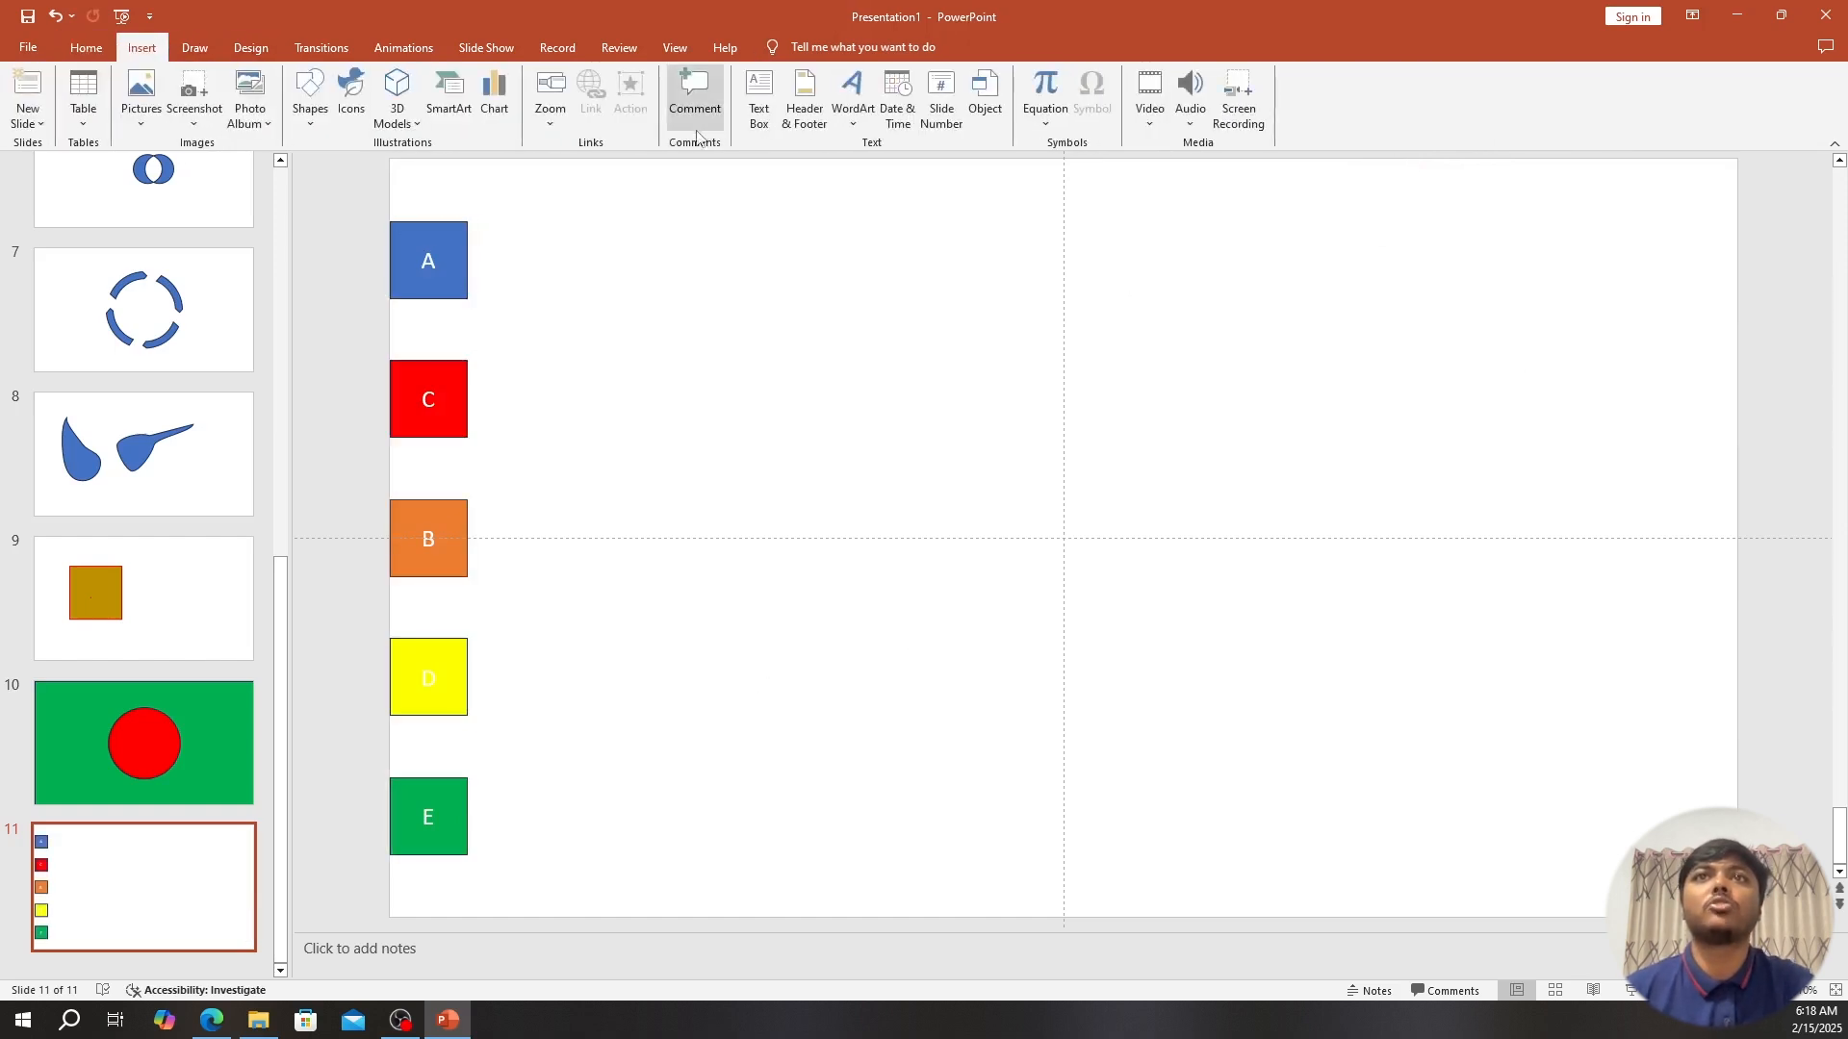
click(752, 117)
drag(957, 511, 1167, 713)
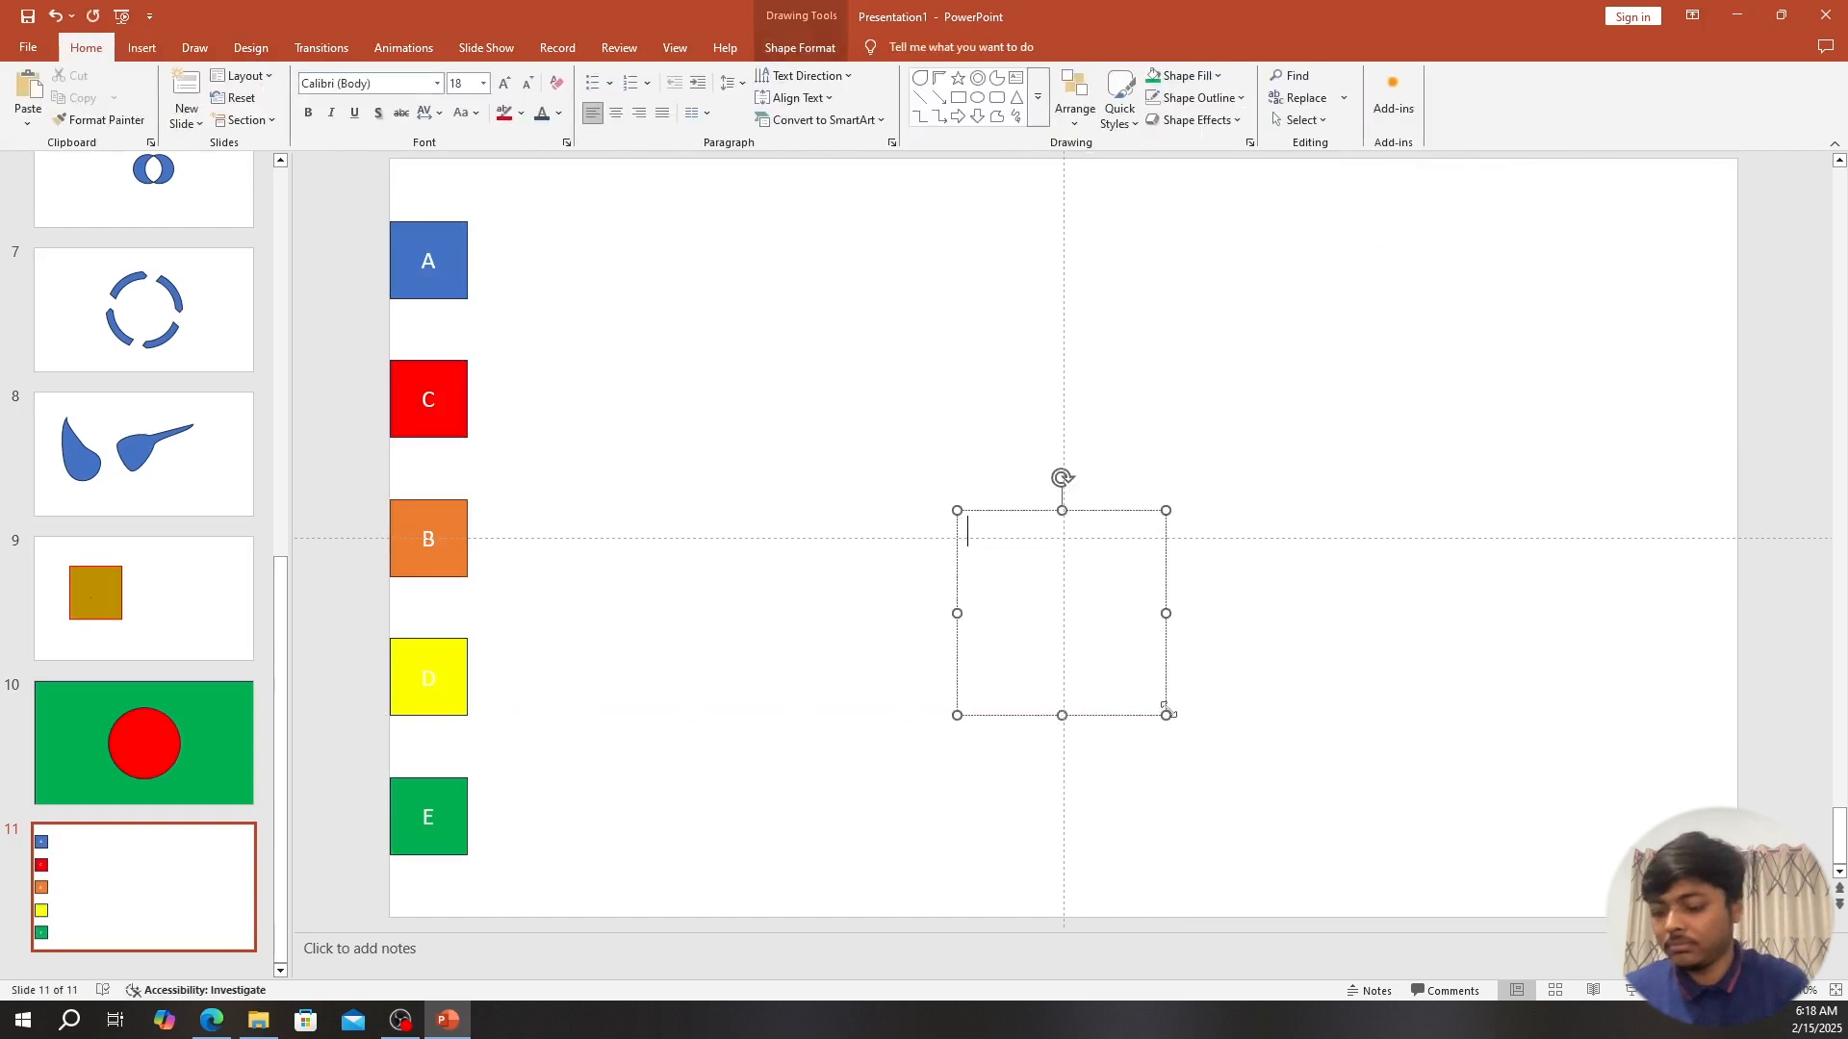
text(RAIHAN)
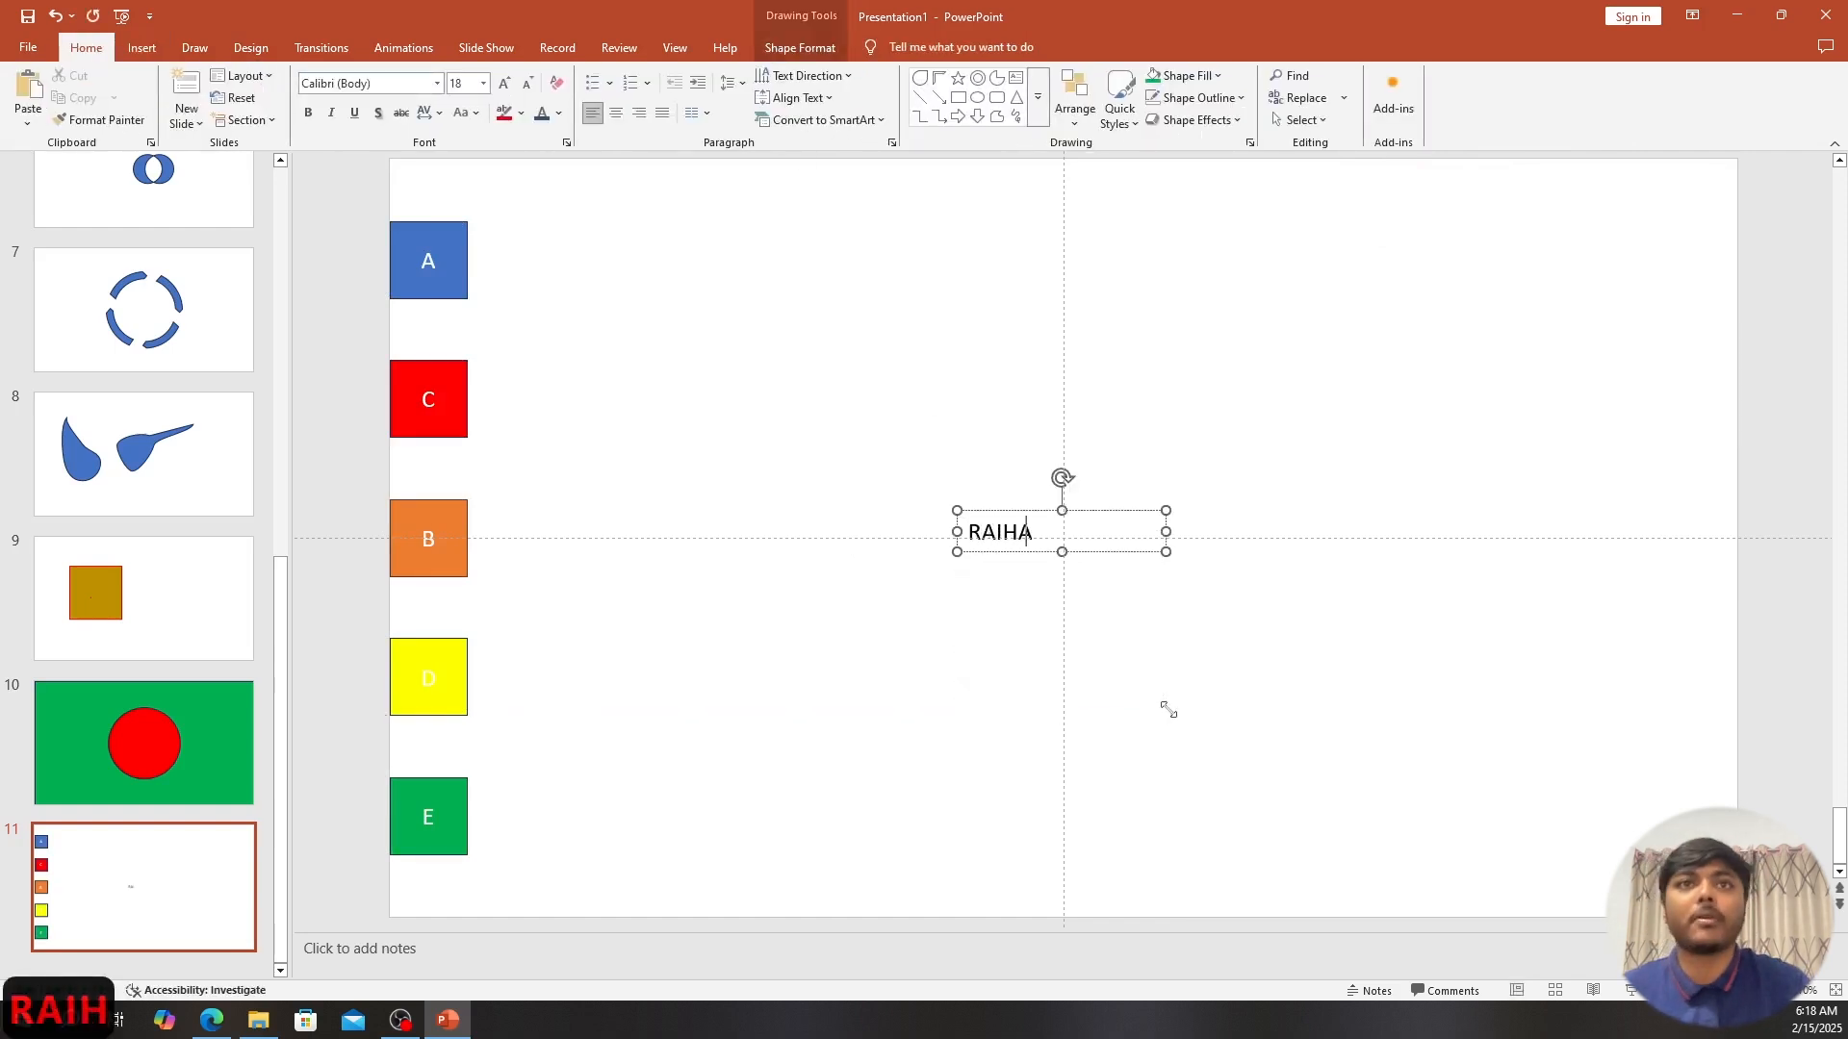